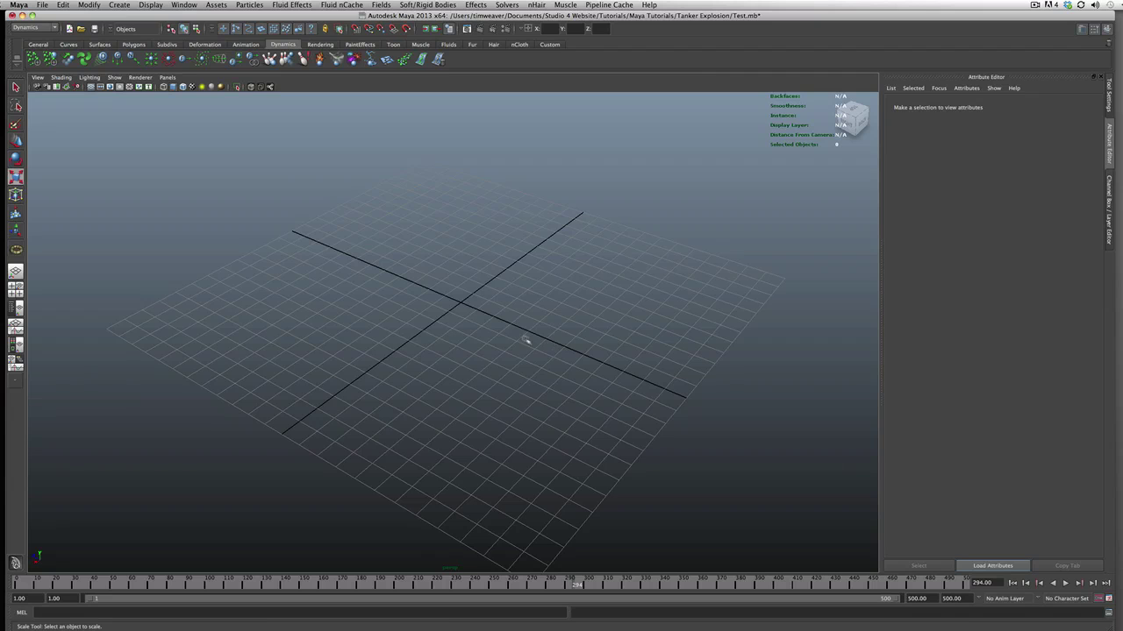
# - Create a 3D fluid container using the Dynamics menu set
pyautogui.keyDown('alt'); pyautogui.moveTo(507, 322); pyautogui.dragTo(508, 351); pyautogui.keyUp('alt')
pyautogui.keyDown('alt'); pyautogui.moveTo(500, 303); pyautogui.dragTo(503, 328); pyautogui.keyUp('alt')
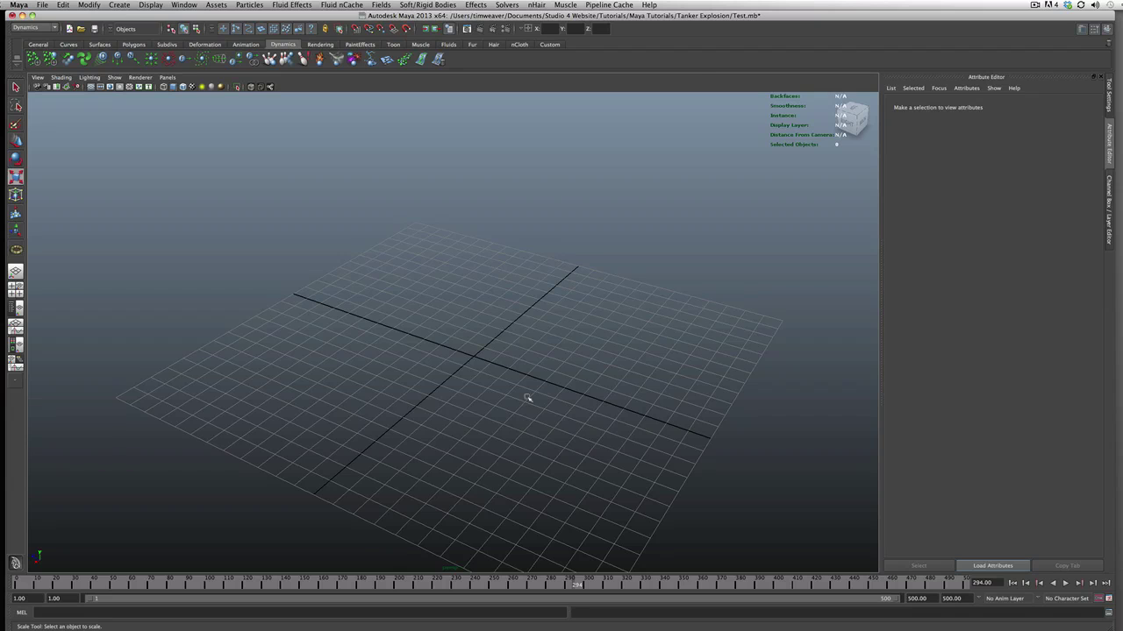
pyautogui.keyDown('alt'); pyautogui.moveTo(489, 371); pyautogui.dragTo(621, 392); pyautogui.keyUp('alt')
pyautogui.keyDown('alt'); pyautogui.moveTo(622, 392); pyautogui.dragTo(632, 394, button='middle'); pyautogui.keyUp('alt')
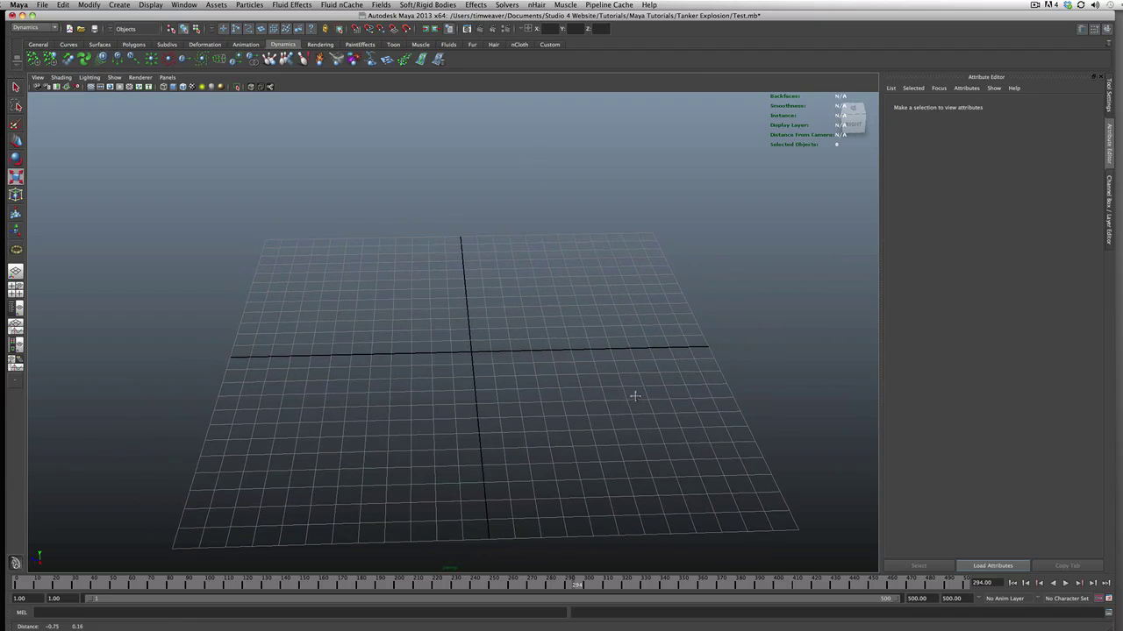
pyautogui.click(33, 28)
pyautogui.click(26, 55)
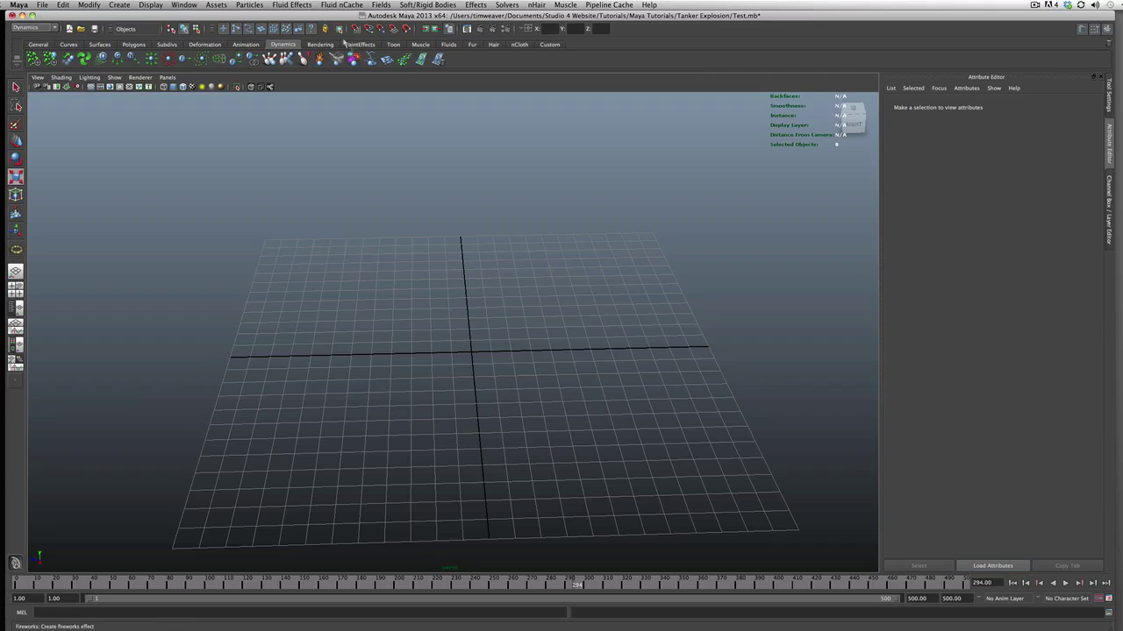
pyautogui.click(292, 4)
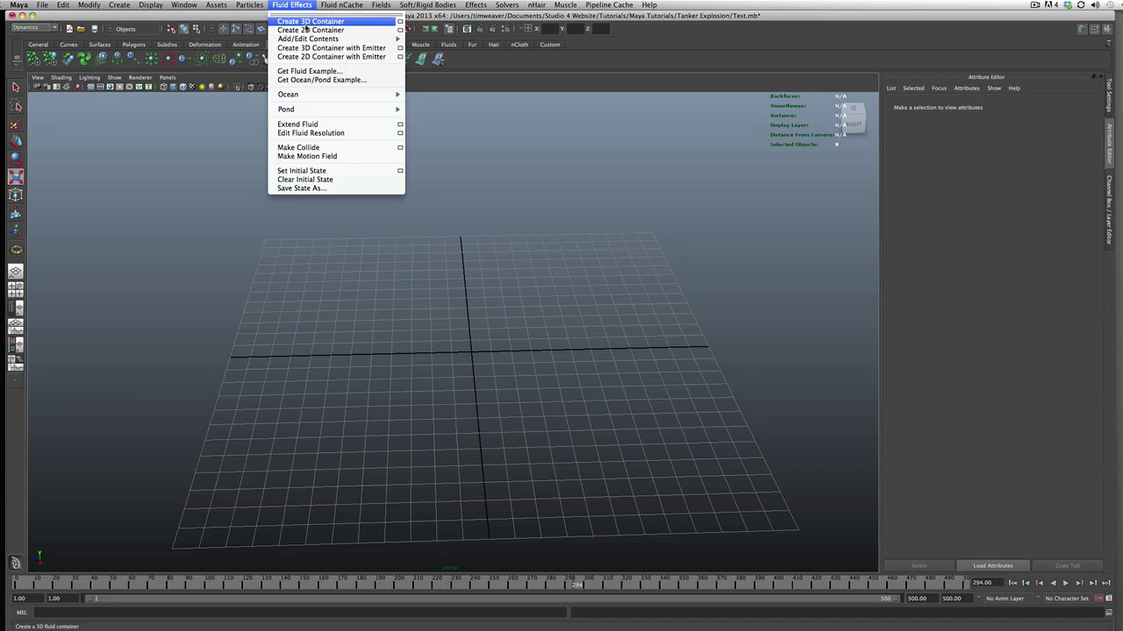
pyautogui.click(315, 24)
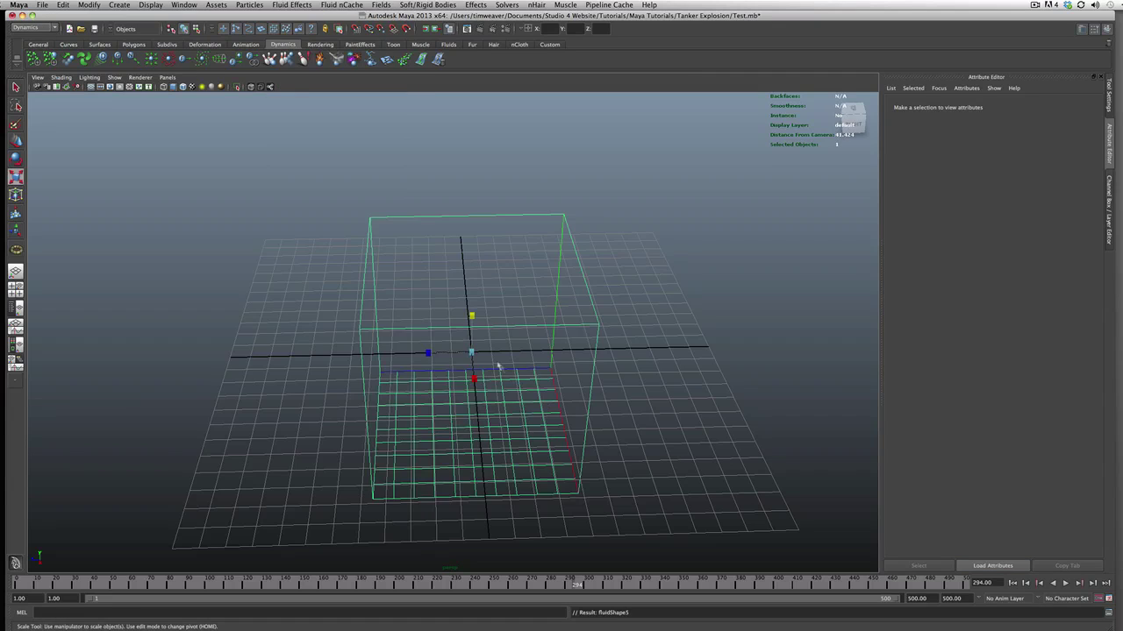
# - Raise the fluid container about 5 units so that its base rests on the grid
pyautogui.keyDown('alt'); pyautogui.moveTo(482, 370); pyautogui.dragTo(476, 226); pyautogui.keyUp('alt')
pyautogui.press('w')
pyautogui.keyDown('alt'); pyautogui.moveTo(580, 418); pyautogui.dragTo(576, 400); pyautogui.keyUp('alt')
pyautogui.keyDown('alt'); pyautogui.moveTo(474, 232); pyautogui.dragTo(507, 289); pyautogui.keyUp('alt')
pyautogui.moveTo(471, 250); pyautogui.dragTo(599, 349)
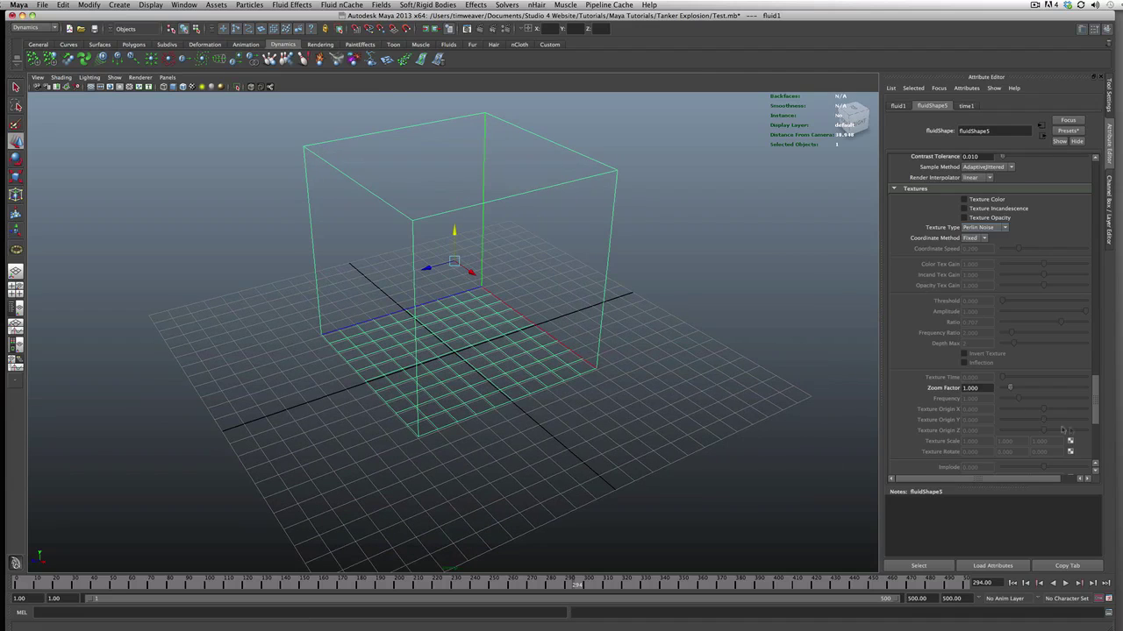
# - Set the fluid container's base resolution to 50
pyautogui.moveTo(1093, 410); pyautogui.dragTo(1056, 173)
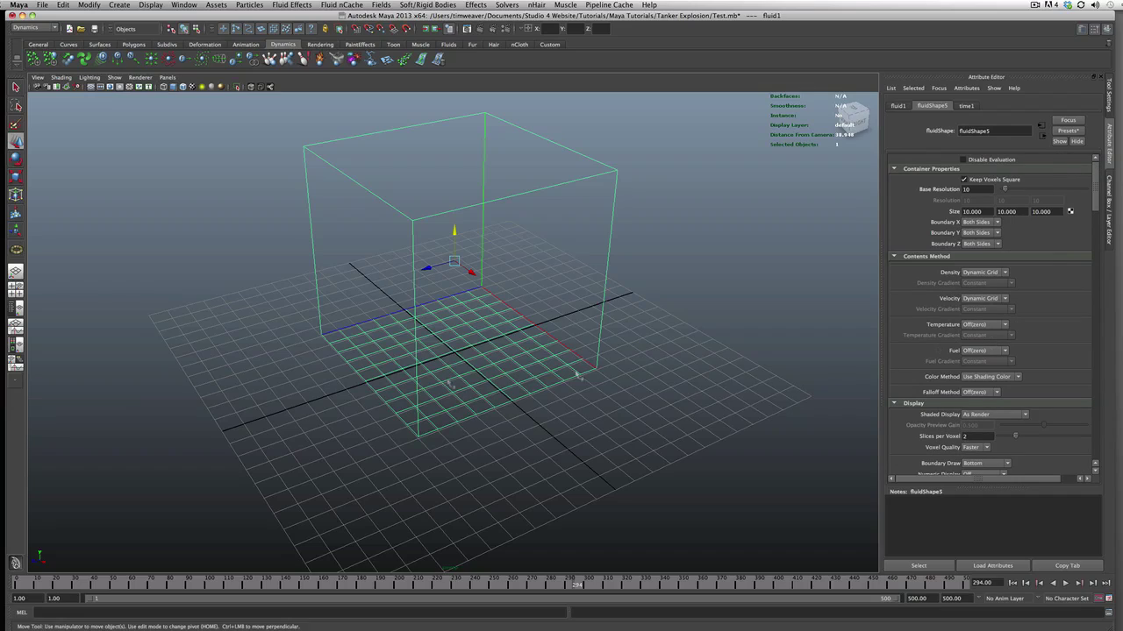
pyautogui.keyDown('alt'); pyautogui.moveTo(371, 396); pyautogui.dragTo(474, 414); pyautogui.keyUp('alt')
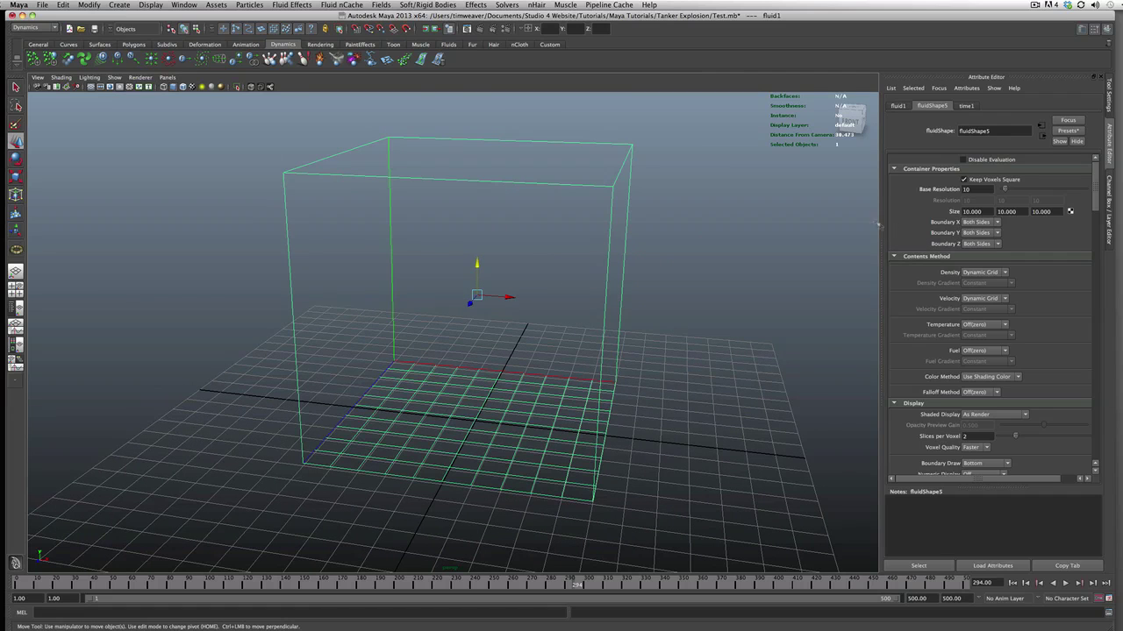
pyautogui.click(990, 188)
# - Add a Volume emitter with a Cylinder volume shape to the fluid container
pyautogui.click(275, 4)
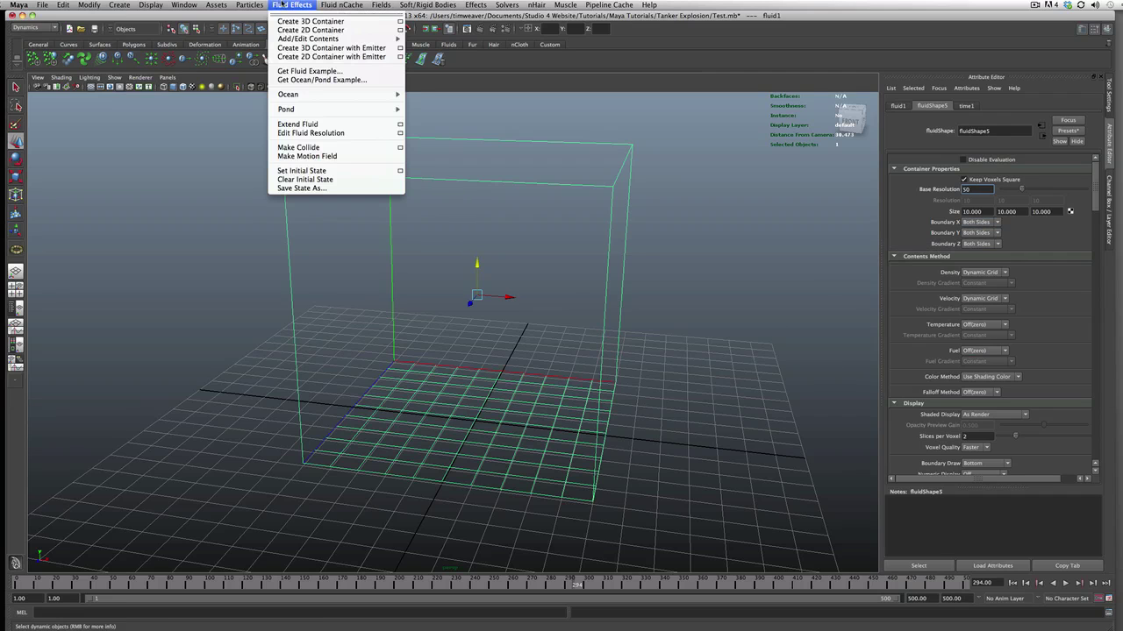
pyautogui.moveTo(305, 39)
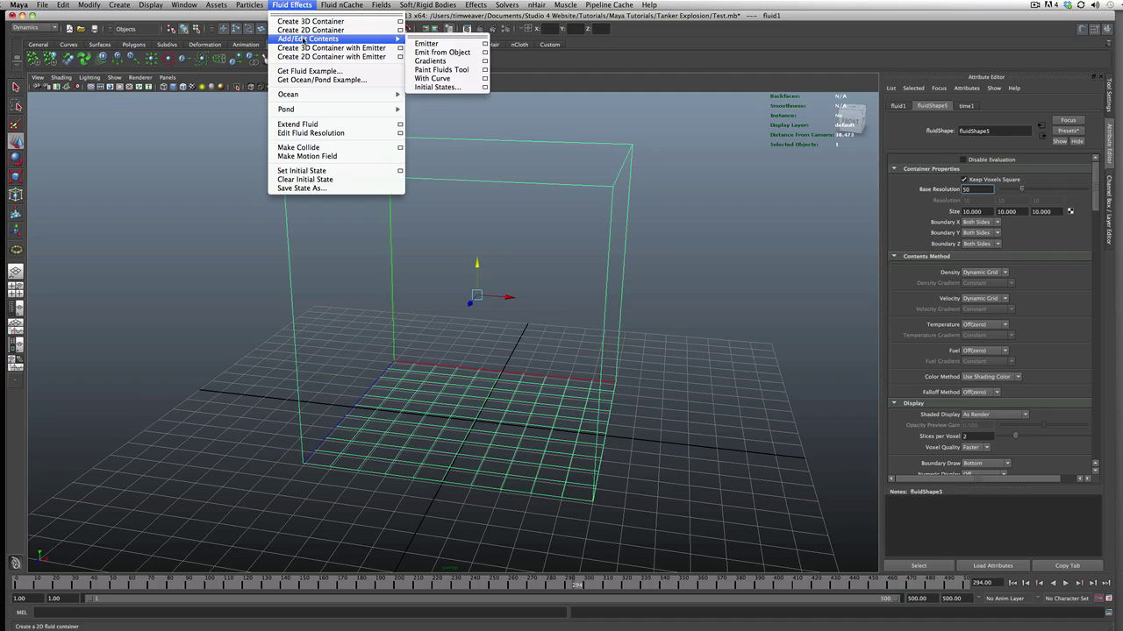
pyautogui.click(483, 44)
pyautogui.click(275, 375)
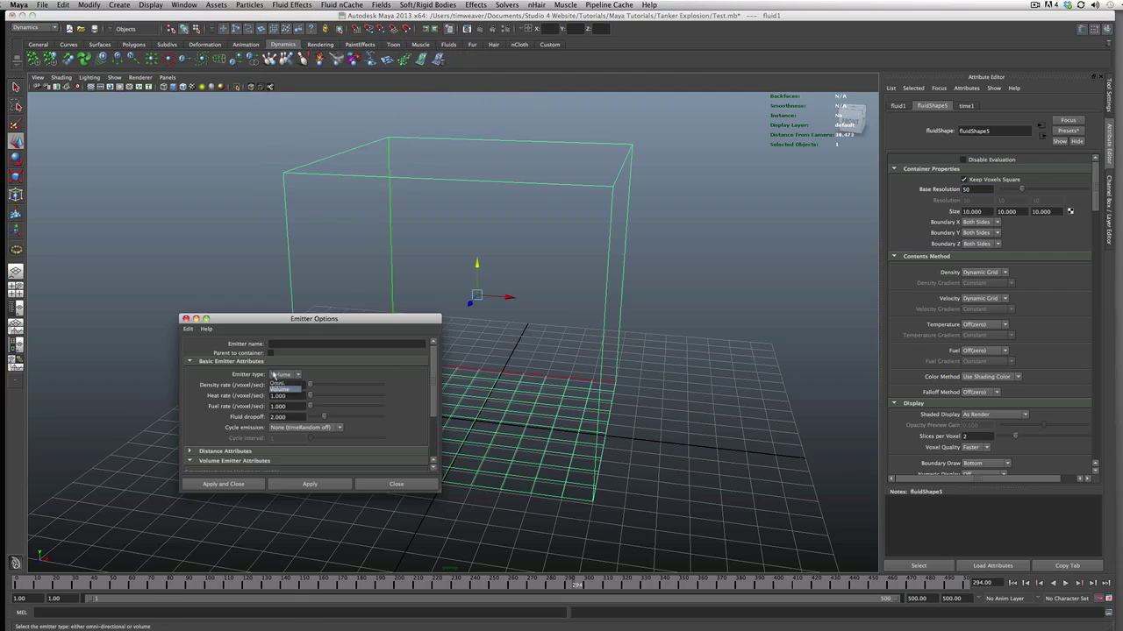
pyautogui.click(279, 389)
pyautogui.scroll(-3, 303, 395)
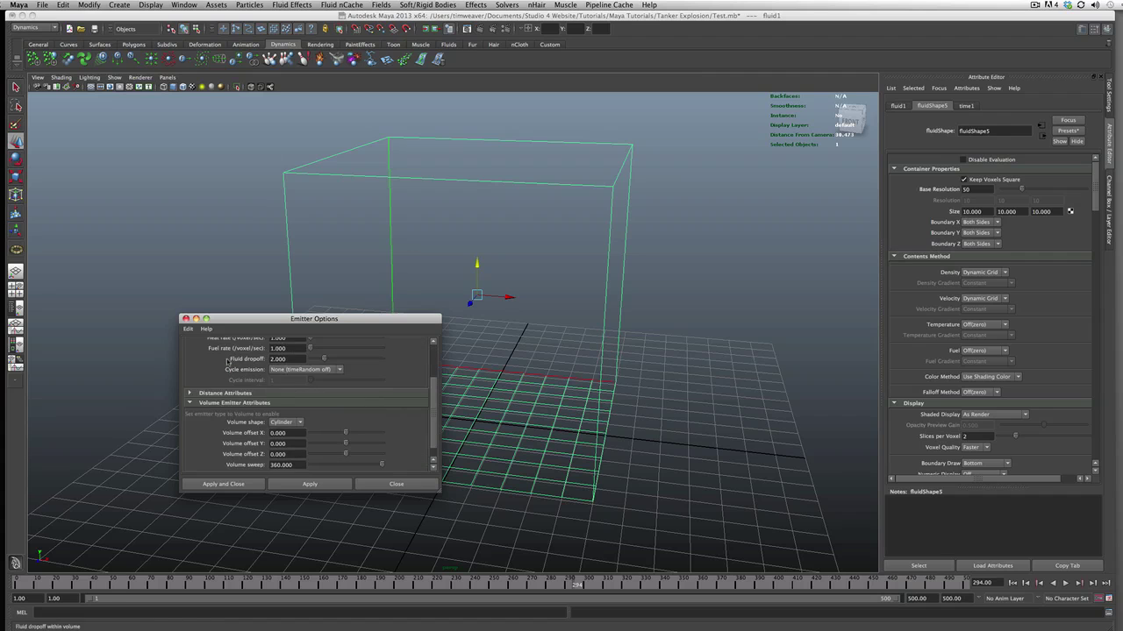
pyautogui.scroll(3, 308, 365)
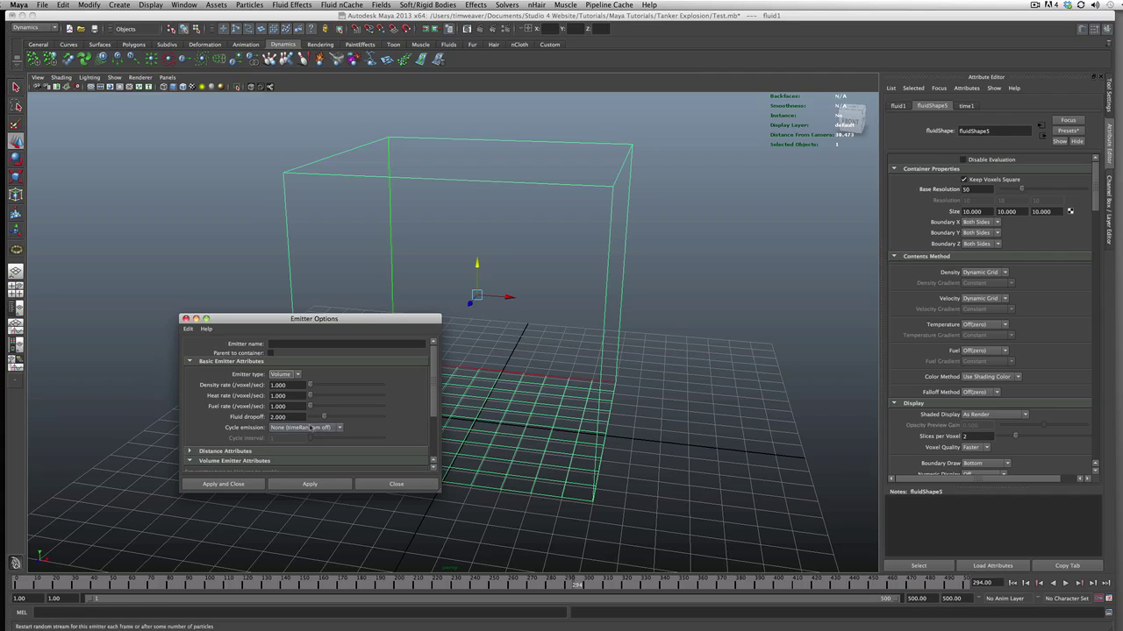
pyautogui.scroll(-3, 319, 424)
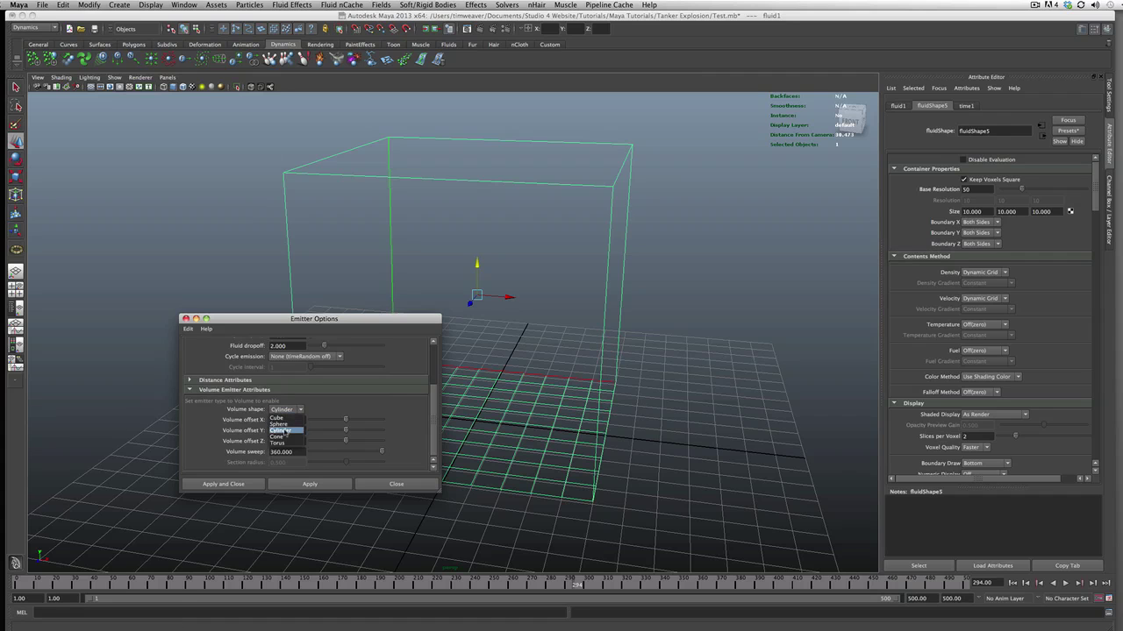
pyautogui.click(250, 484)
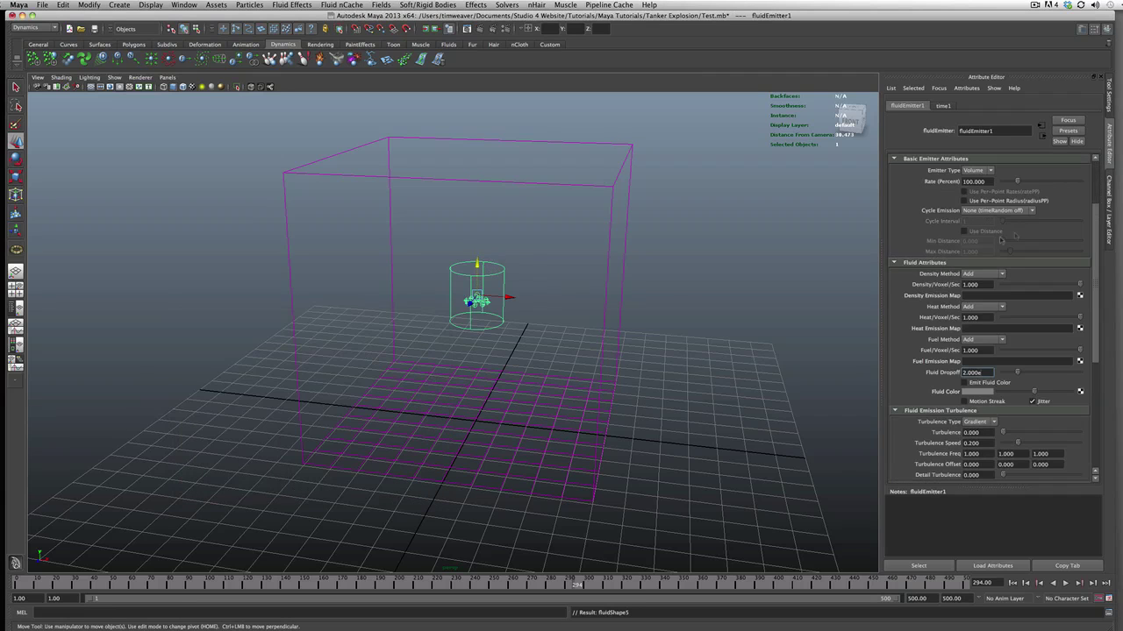
# - Rotate the emitter 90 degrees about X and lower it to about 1.25 in Y, near the container's floor
pyautogui.click(1110, 211)
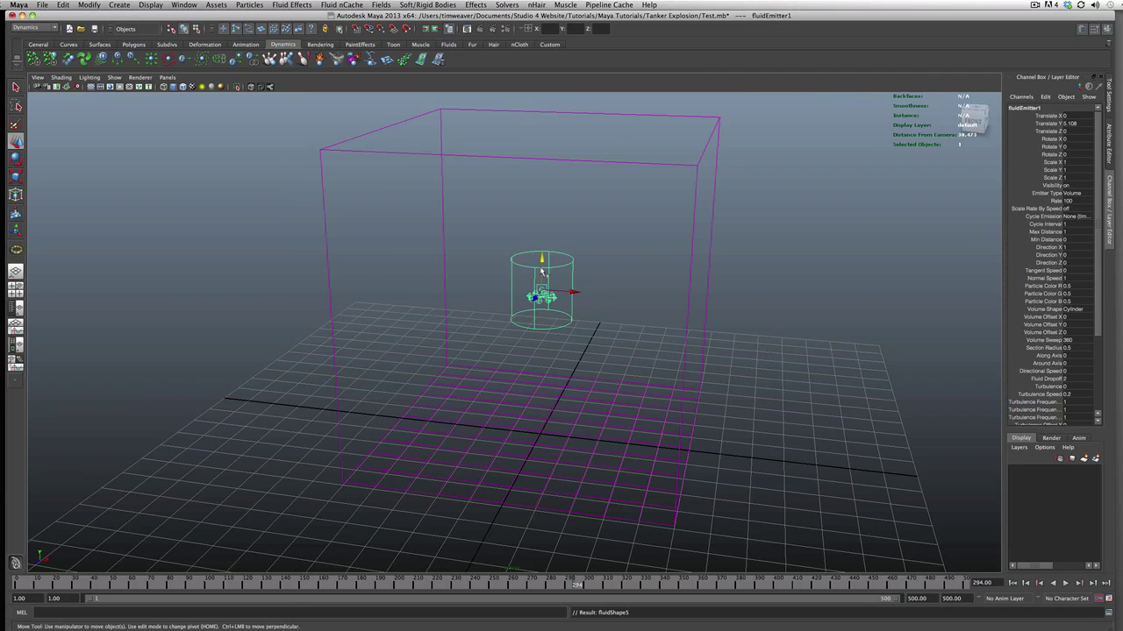
pyautogui.press('e')
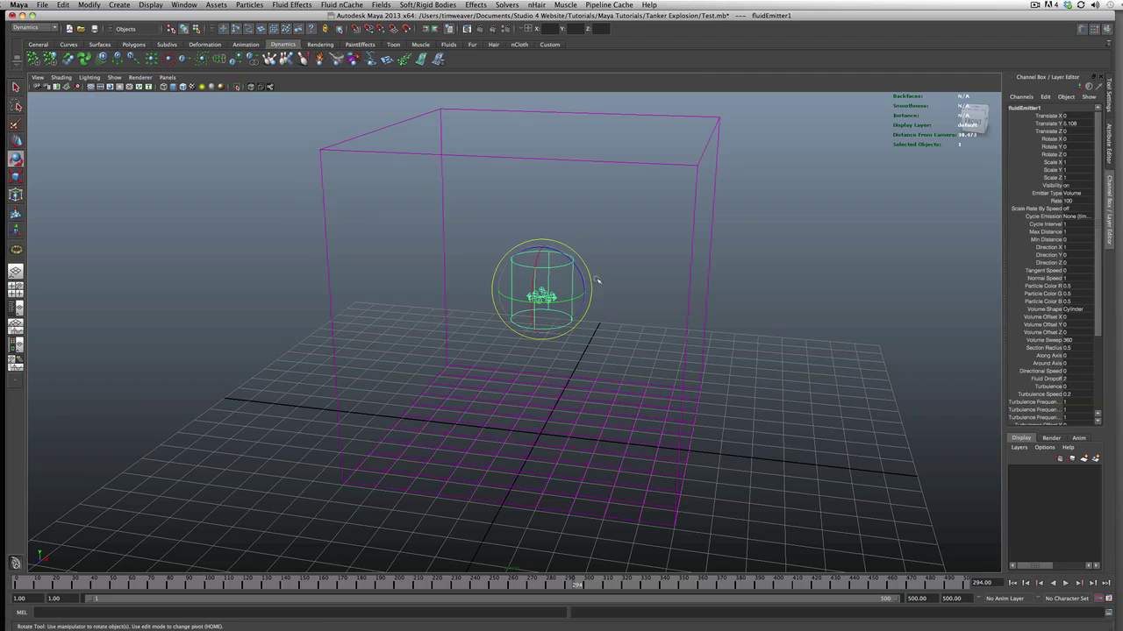
pyautogui.doubleClick(1072, 139)
pyautogui.press('Return')
pyautogui.press('w')
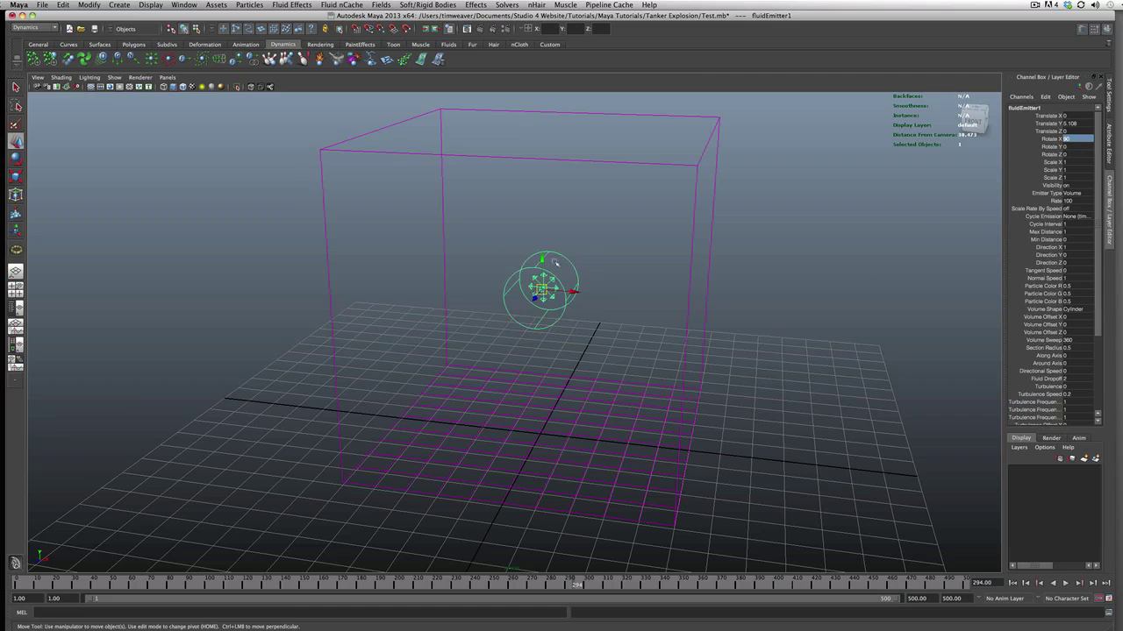
pyautogui.moveTo(545, 261); pyautogui.dragTo(627, 396)
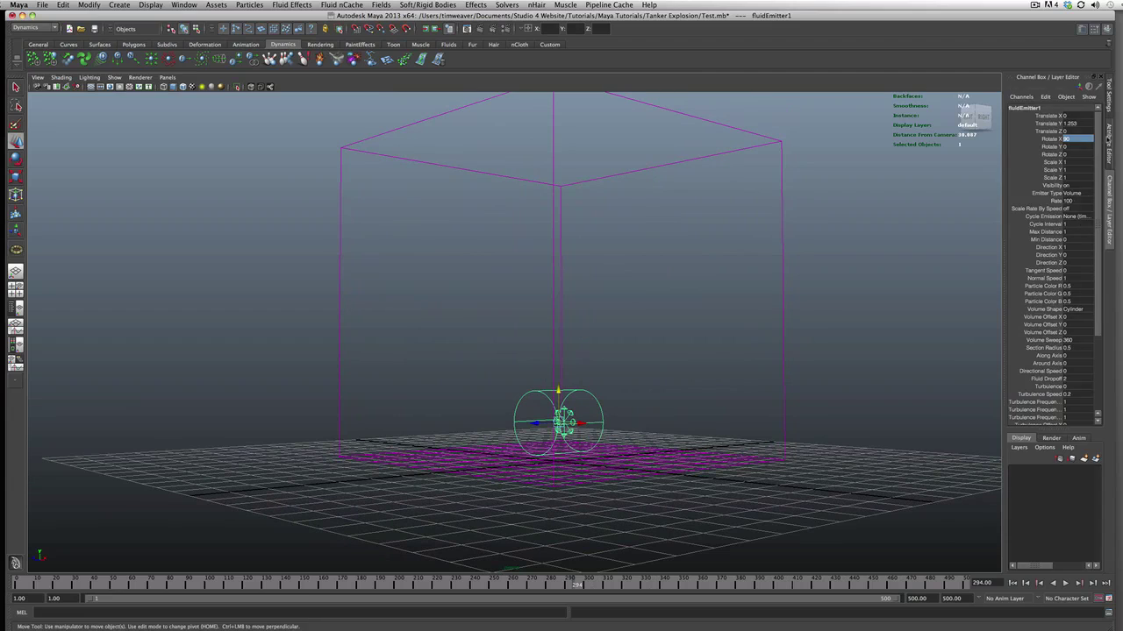
# - Play the fluid simulation from the first frame, viewed from the front, and stop it once the smoke spreads under the container's ceiling
pyautogui.click(1108, 141)
pyautogui.keyDown('alt'); pyautogui.moveTo(845, 380); pyautogui.dragTo(624, 460); pyautogui.keyUp('alt')
pyautogui.click(1066, 583)
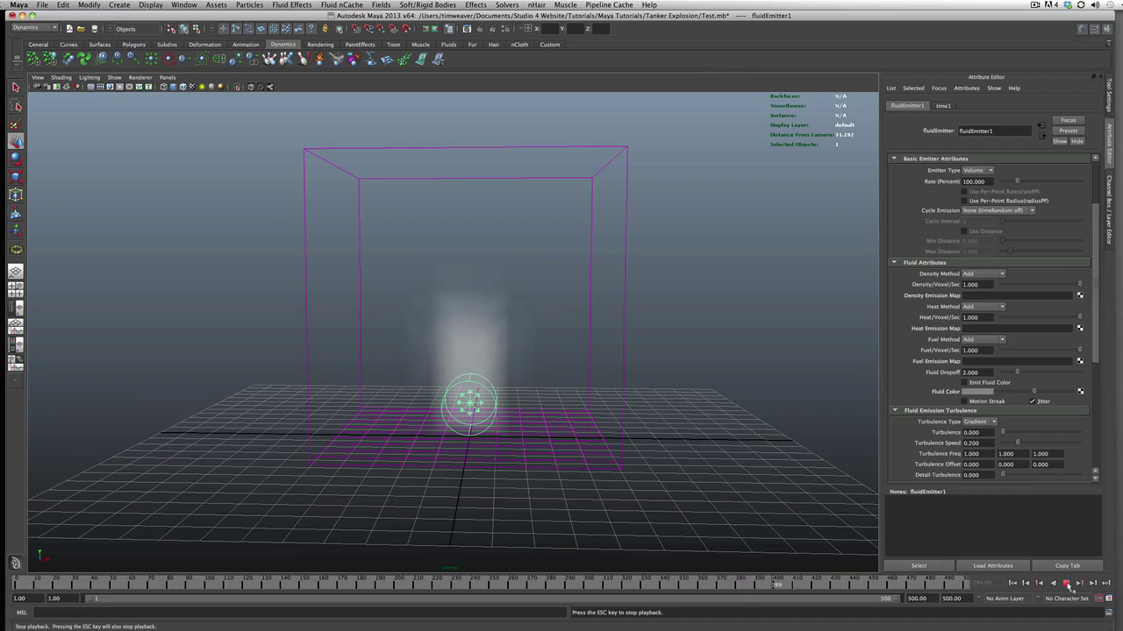
pyautogui.click(1067, 584)
pyautogui.click(1013, 584)
pyautogui.click(1064, 583)
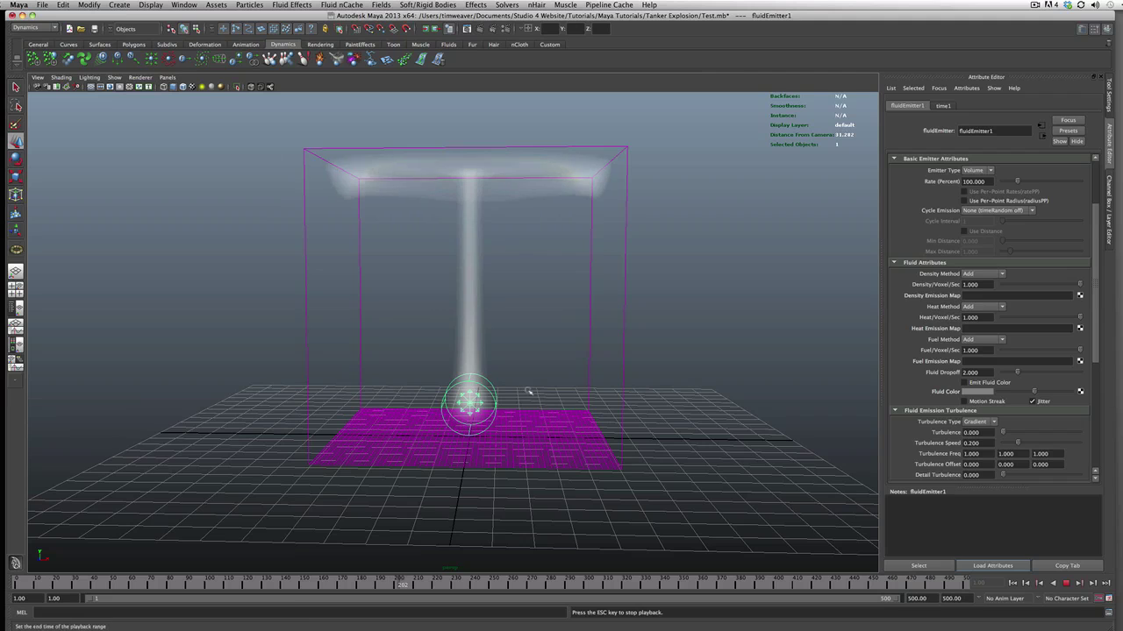
pyautogui.press('Escape')
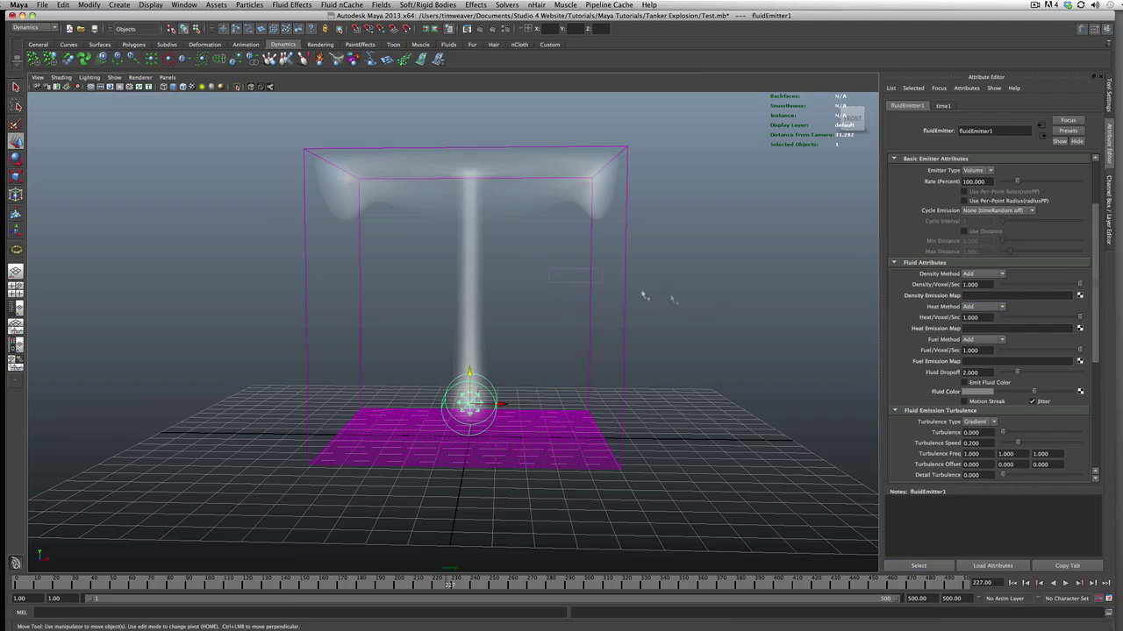
# - Set the fluid container's Boundary X to None, Boundary Y to -Y Side and Boundary Z to None
pyautogui.press('Up')
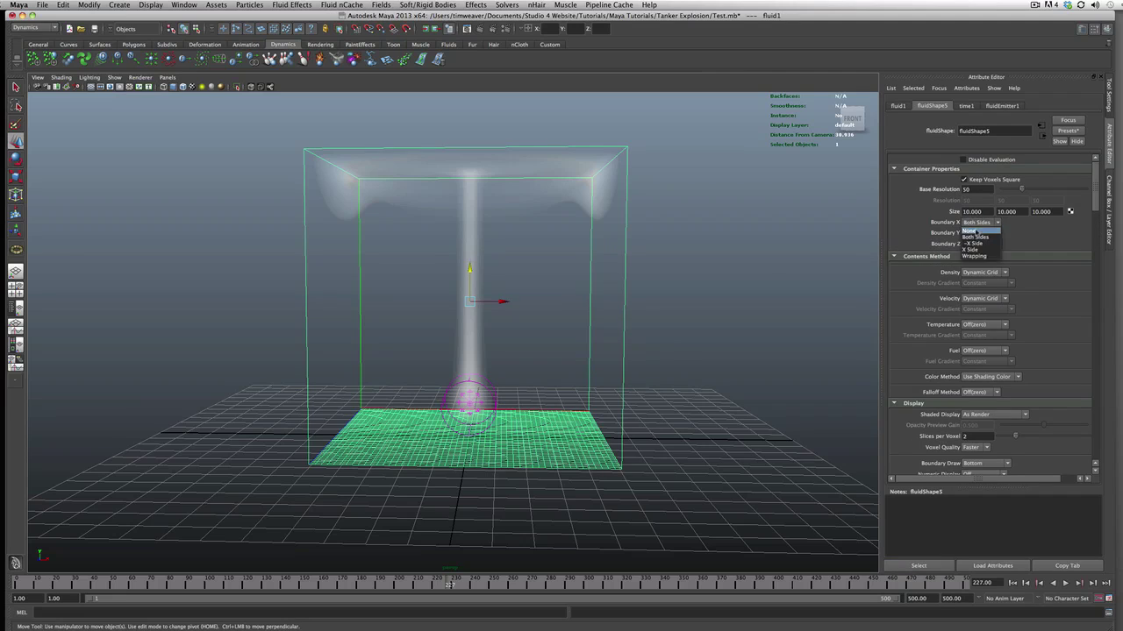
pyautogui.click(976, 233)
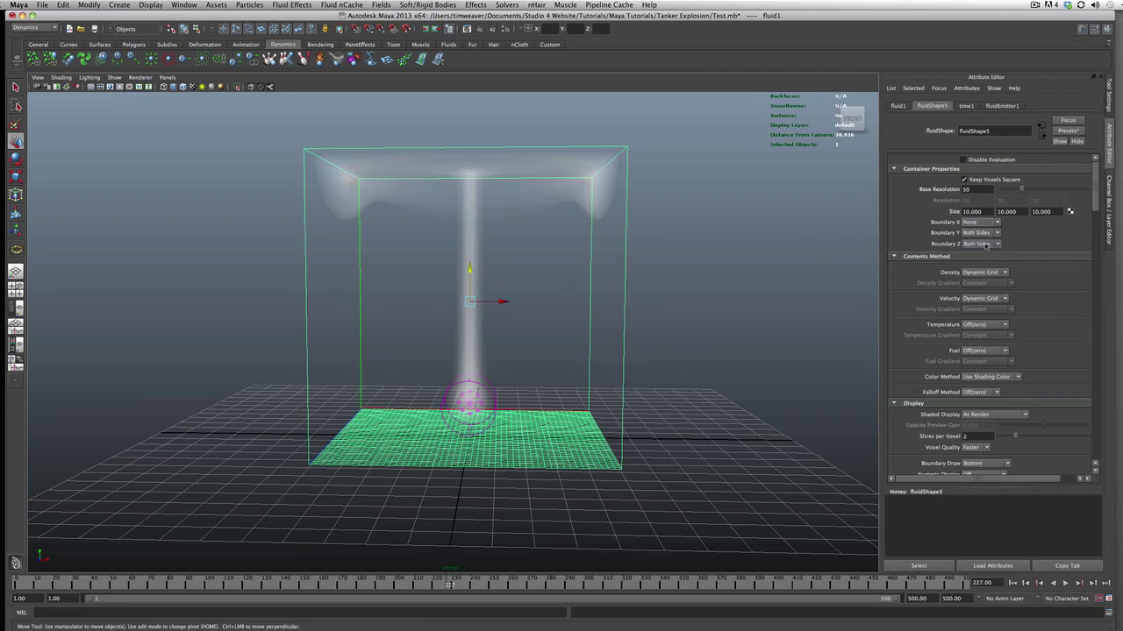
pyautogui.click(984, 233)
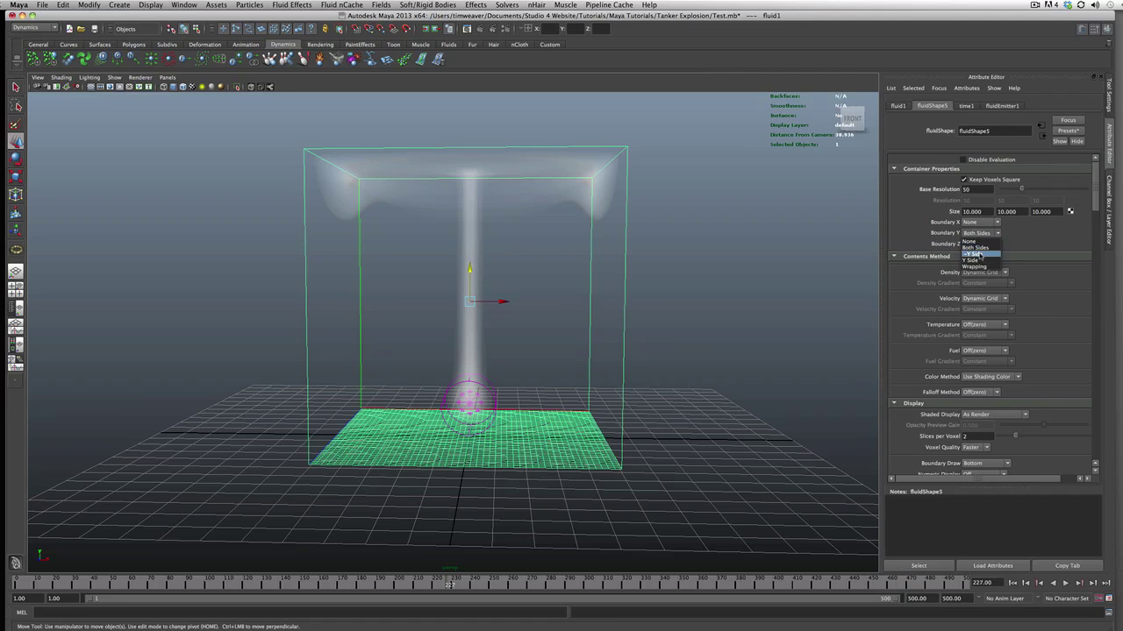
pyautogui.click(979, 254)
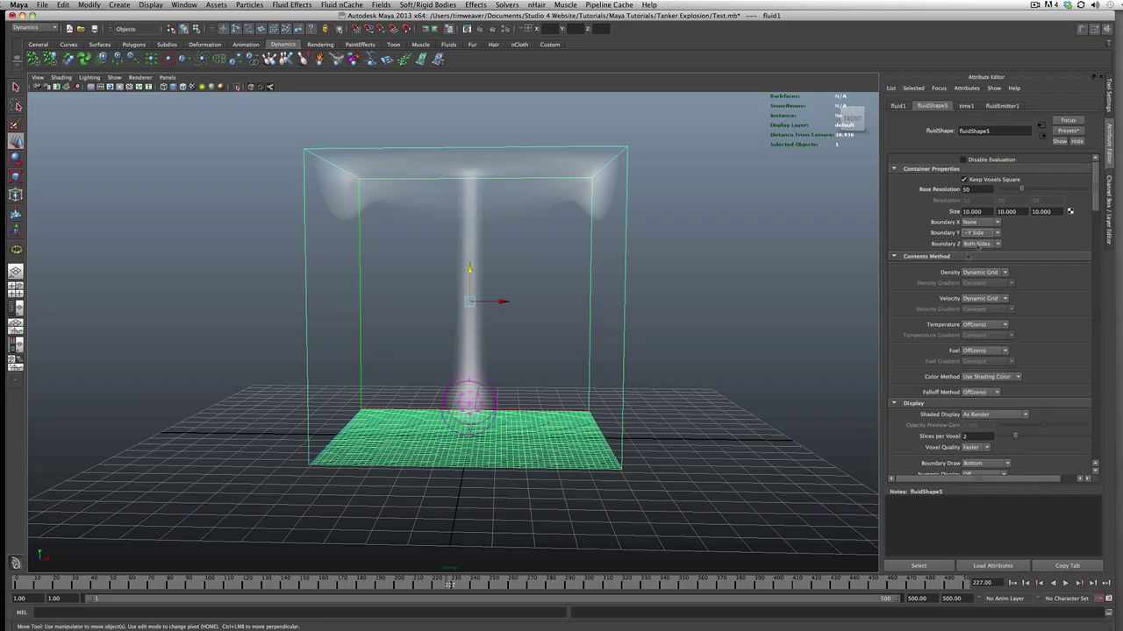
pyautogui.click(980, 245)
pyautogui.click(980, 254)
# - Change the fluid container's Boundary Draw display to Bounding box
pyautogui.keyDown('alt'); pyautogui.moveTo(506, 425); pyautogui.dragTo(461, 446); pyautogui.keyUp('alt')
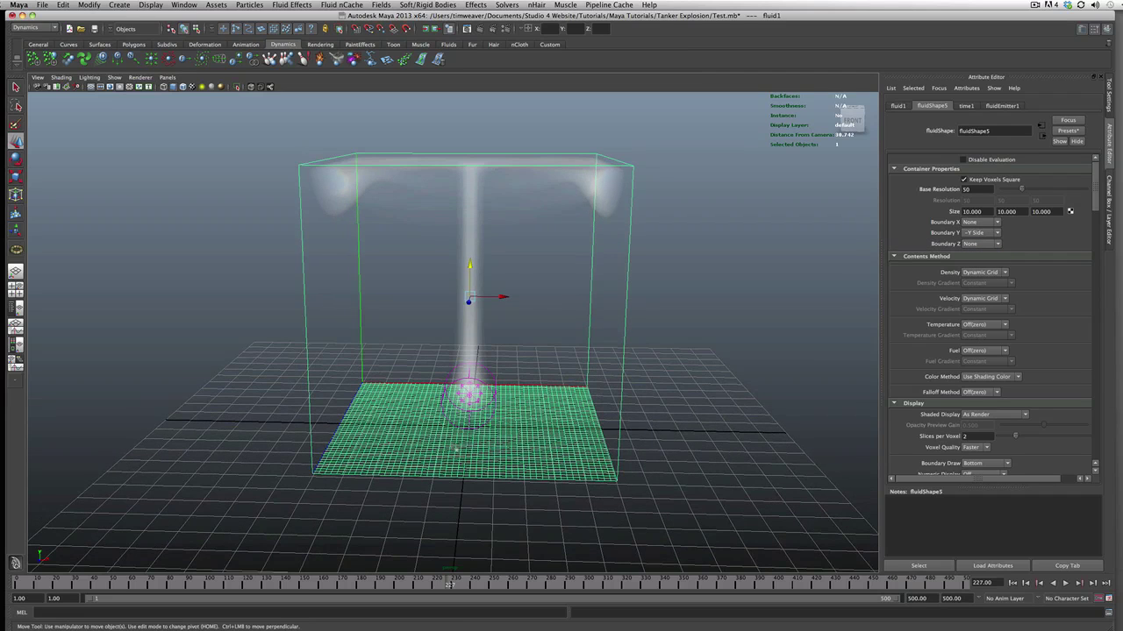
pyautogui.scroll(4, 508, 445)
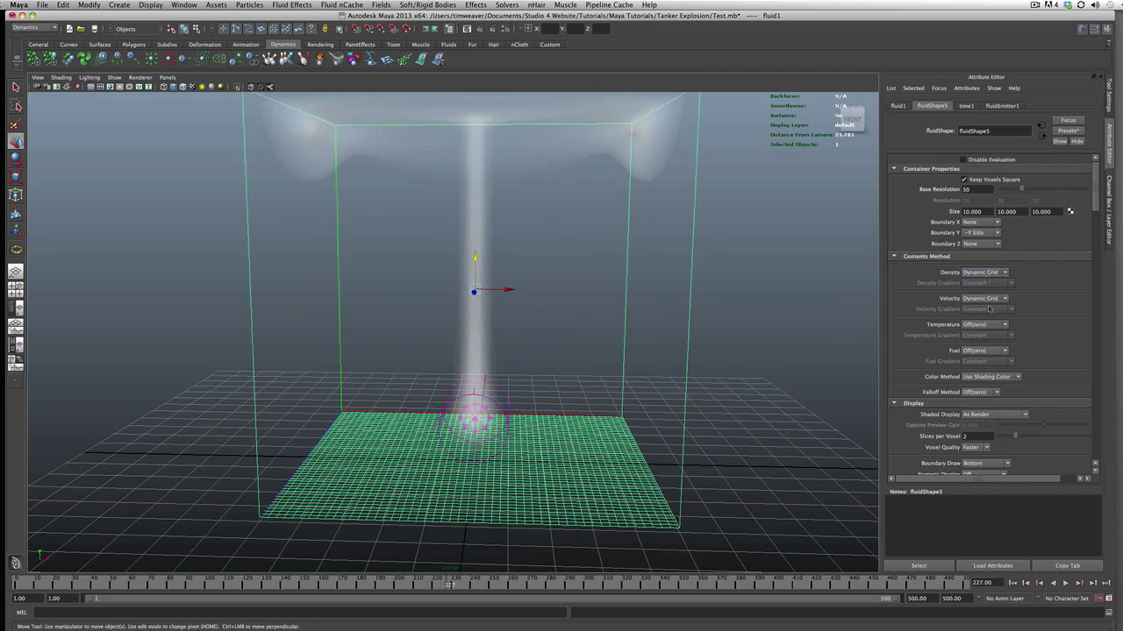
pyautogui.scroll(-1, 937, 453)
pyautogui.click(965, 436)
pyautogui.click(963, 469)
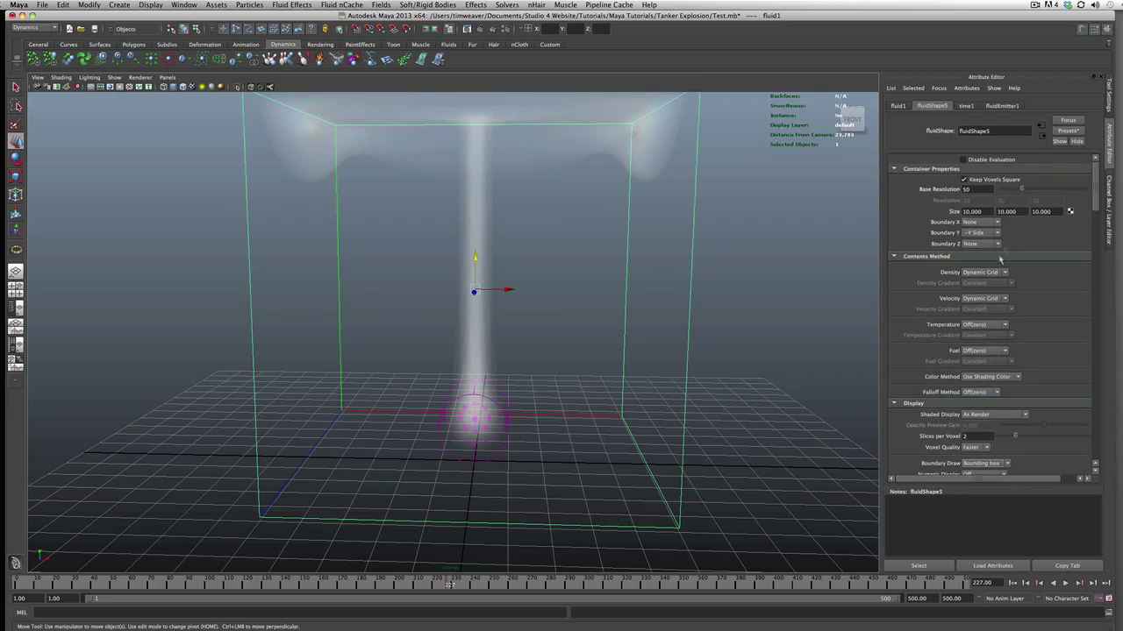
# - Set the container's Temperature and Fuel contents methods to Dynamic Grid
pyautogui.click(974, 299)
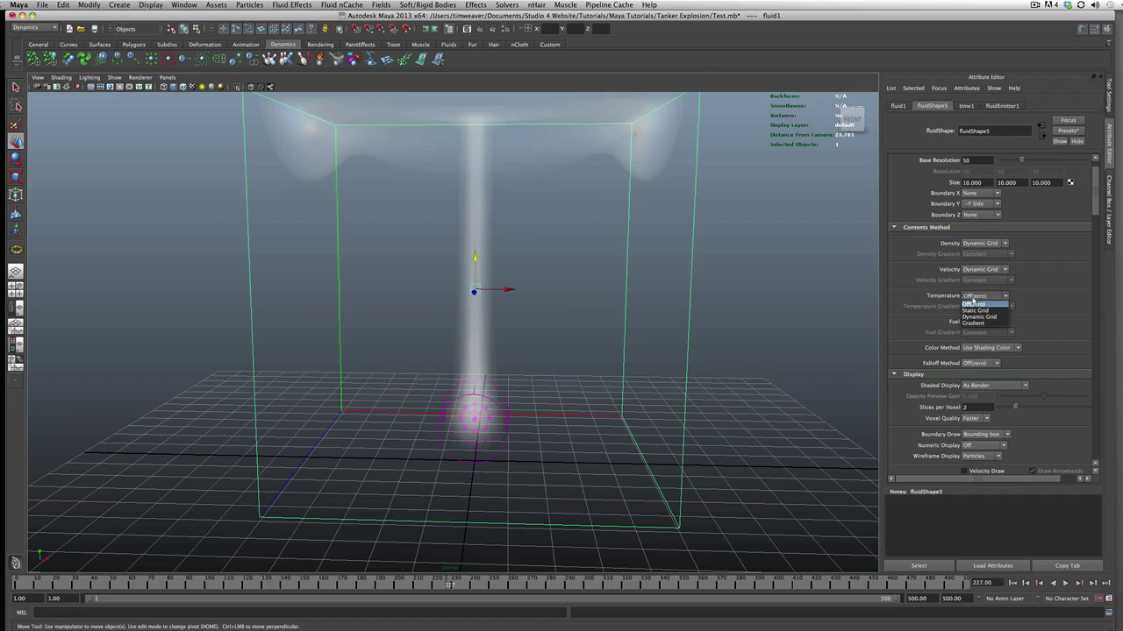
pyautogui.click(978, 318)
pyautogui.click(972, 325)
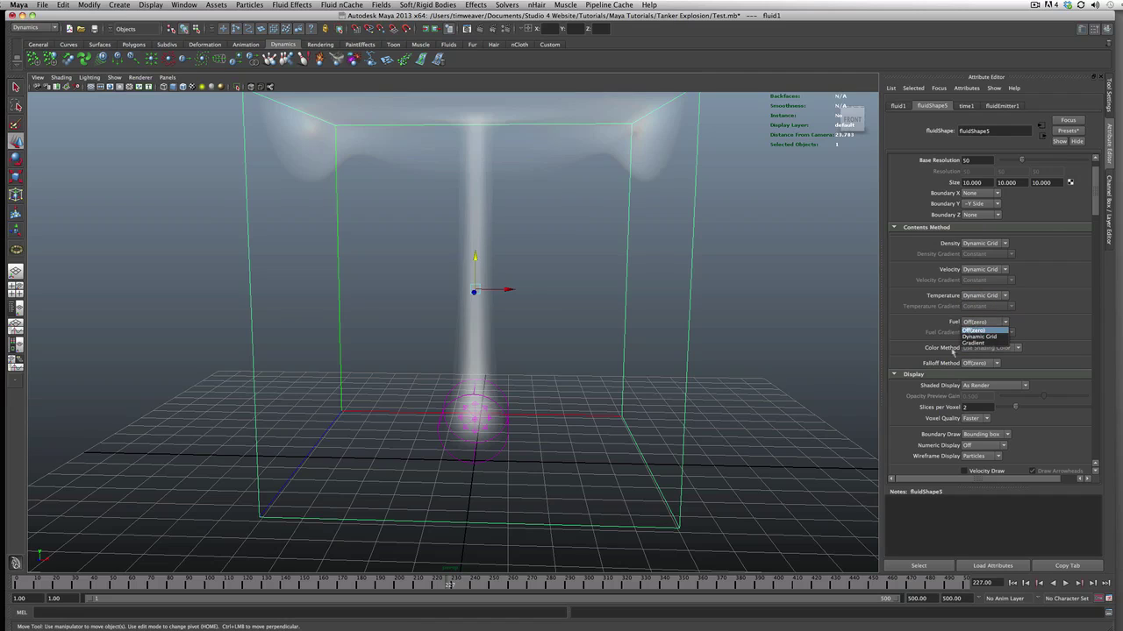
pyautogui.click(973, 337)
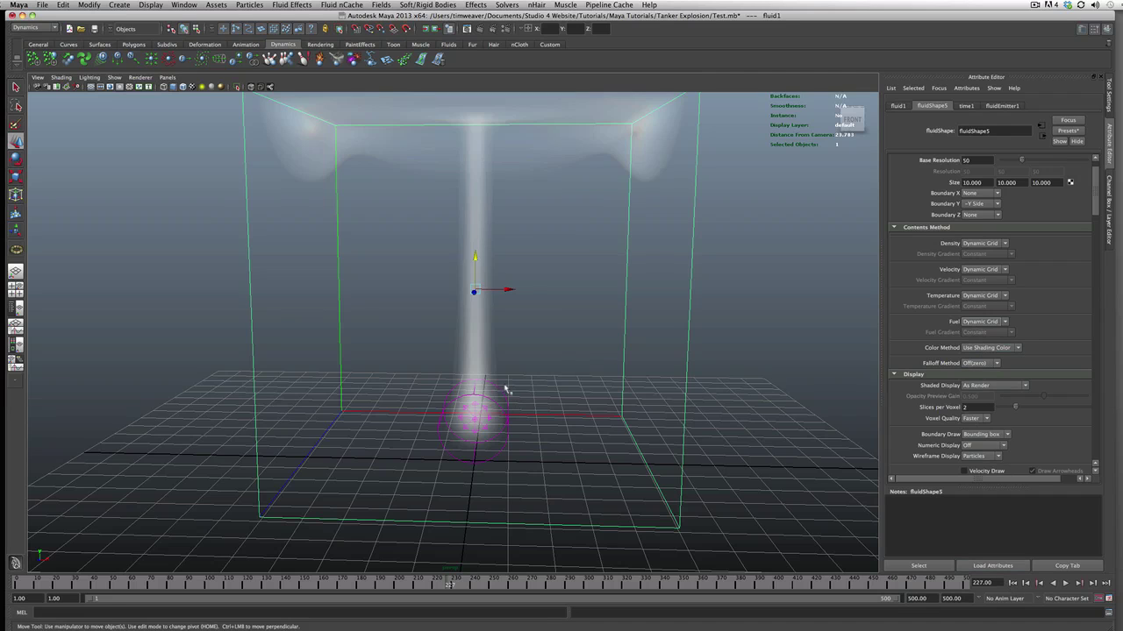
# - Inspect the emitter's fluid attributes, deselect it, and replay the simulation from the first frame
pyautogui.click(507, 403)
pyautogui.click(970, 372)
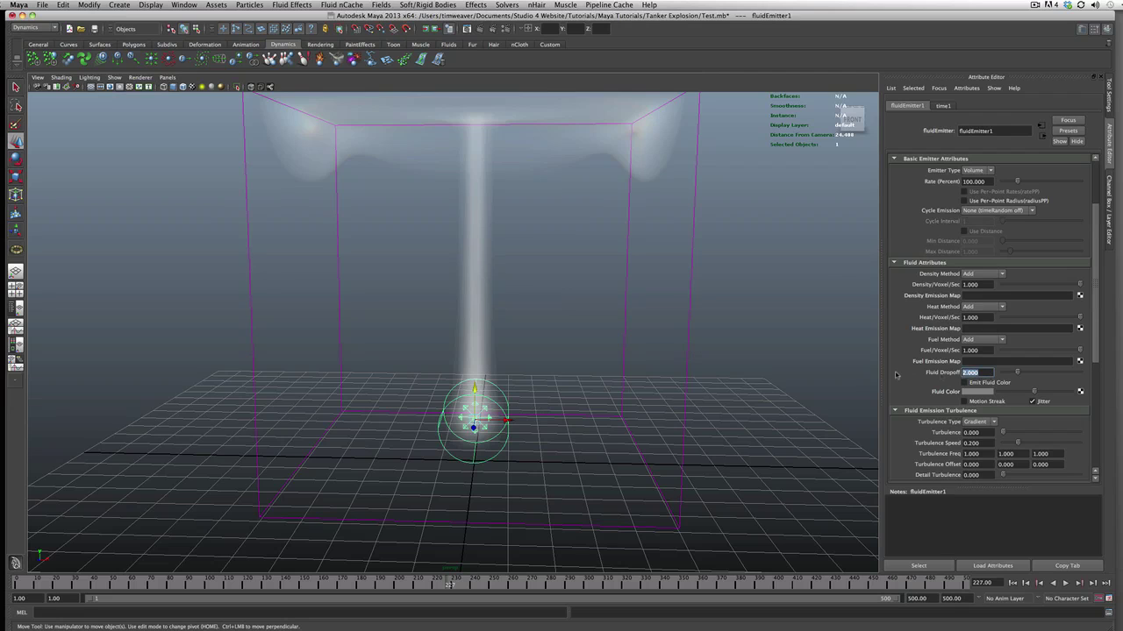
pyautogui.click(767, 314)
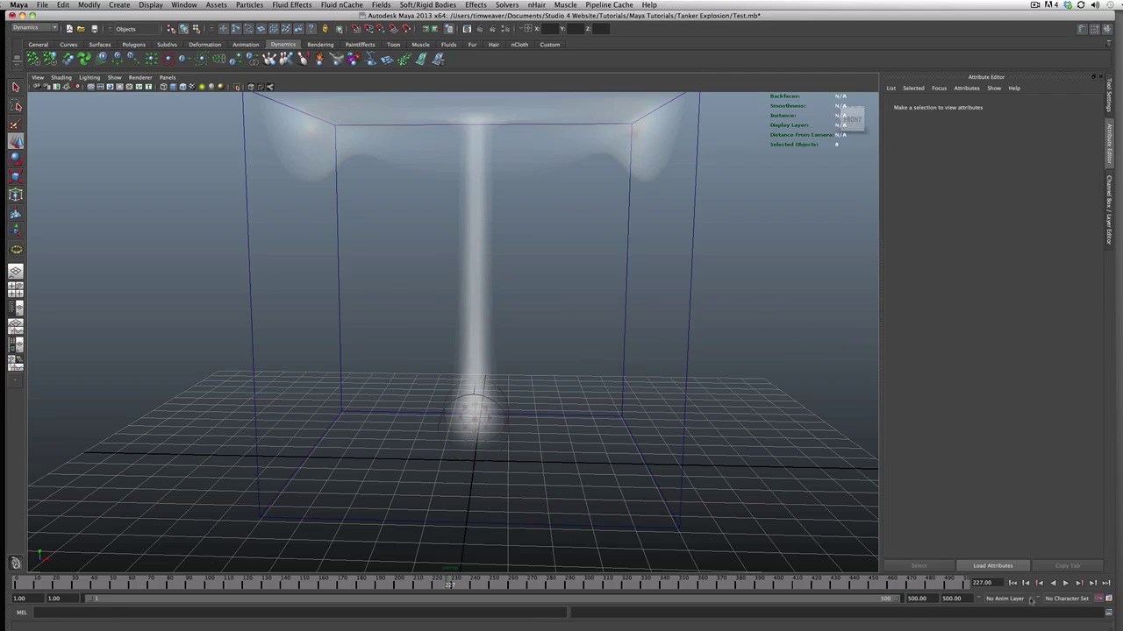
pyautogui.click(1013, 584)
pyautogui.click(1065, 584)
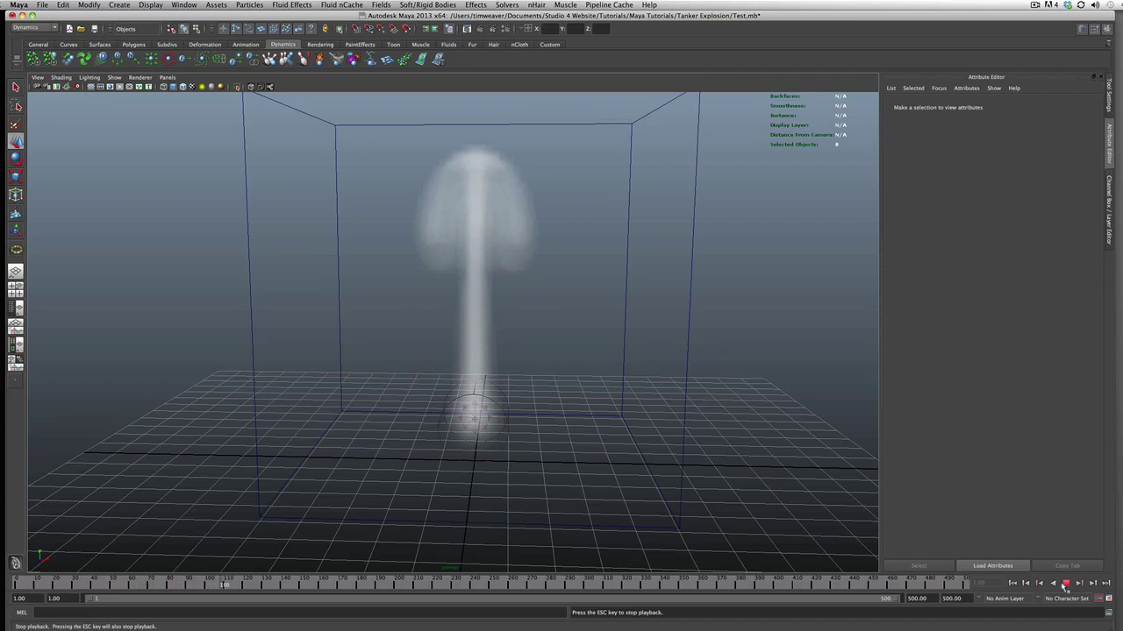
# - Stop the simulation, inspect the smoke plume from another angle, and return to the first frame
pyautogui.click(1064, 583)
pyautogui.keyDown('alt'); pyautogui.moveTo(527, 351); pyautogui.dragTo(492, 351); pyautogui.keyUp('alt')
pyautogui.moveTo(457, 404)
pyautogui.keyDown('alt'); pyautogui.mouseDown()
pyautogui.moveTo(522, 399)
pyautogui.moveTo(451, 394)
pyautogui.mouseUp(); pyautogui.keyUp('alt')
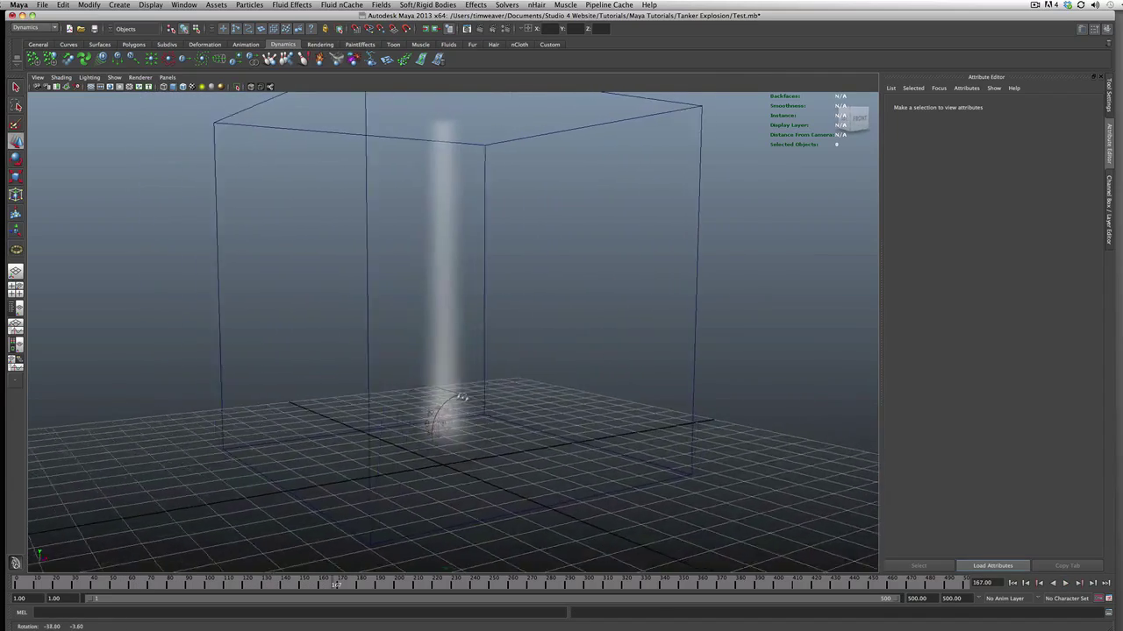
pyautogui.keyDown('alt'); pyautogui.moveTo(563, 272); pyautogui.dragTo(631, 313); pyautogui.keyUp('alt')
pyautogui.scroll(5, 631, 331)
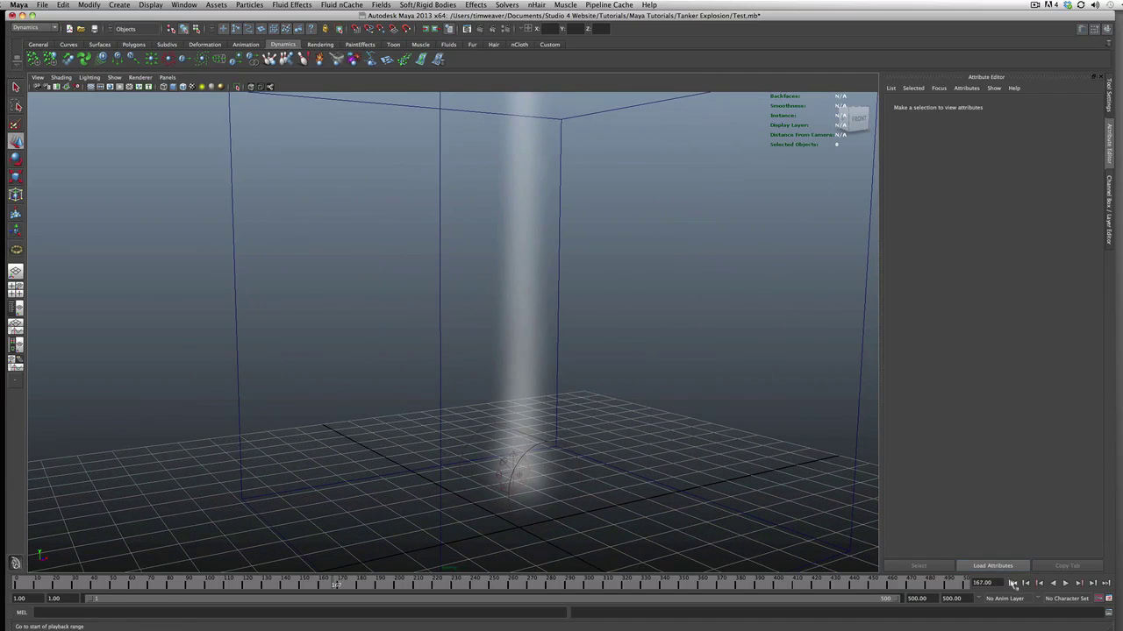
pyautogui.click(1013, 583)
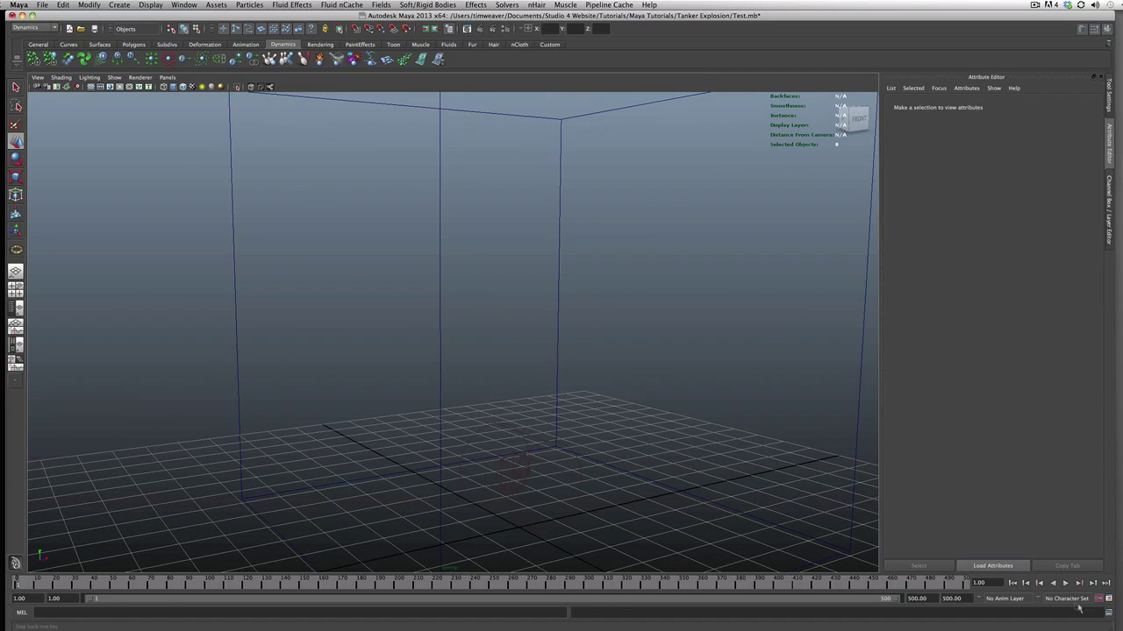
# - Set the fluid container's High Detail Solve to All Grids and Solver Quality to 60, and play the simulation to check it
pyautogui.click(502, 434)
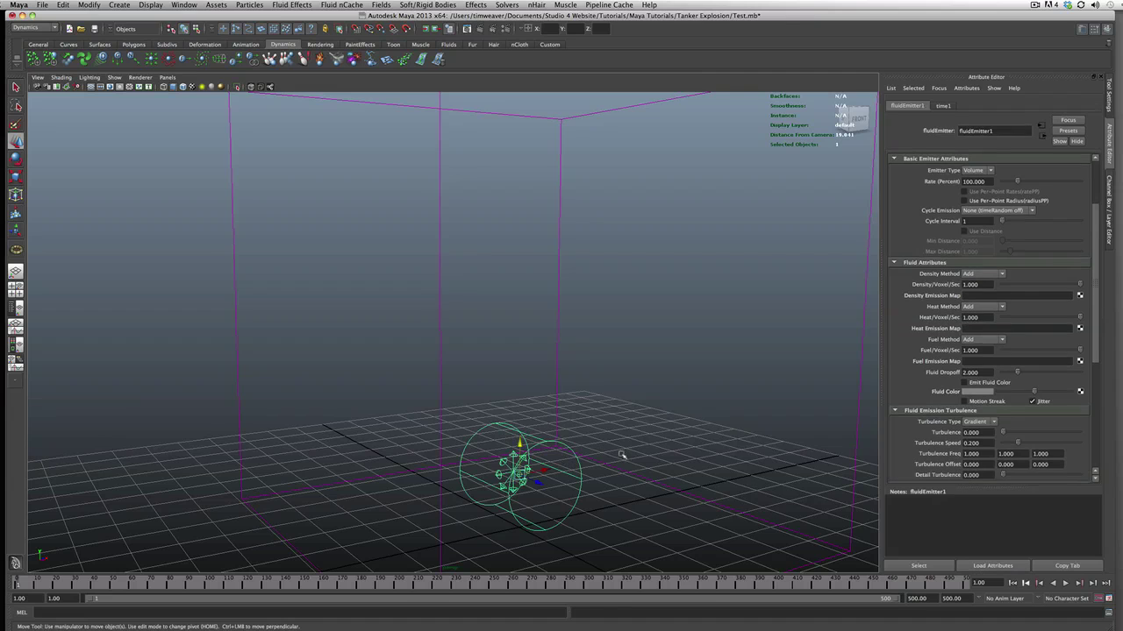
pyautogui.click(591, 345)
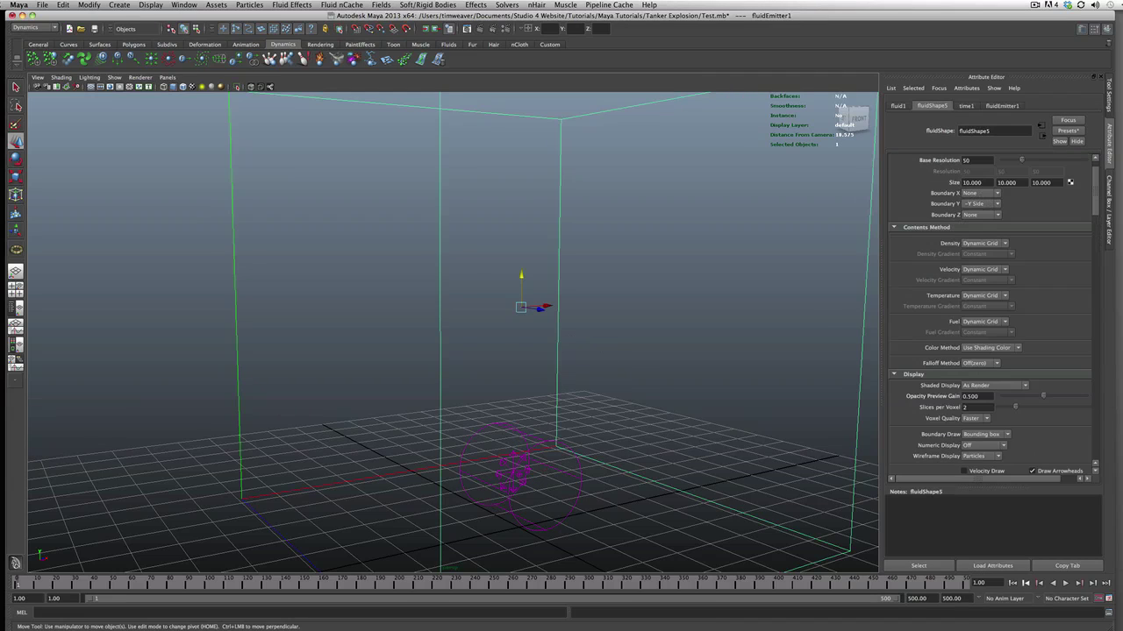
pyautogui.scroll(-5, 935, 412)
pyautogui.scroll(-6, 935, 412)
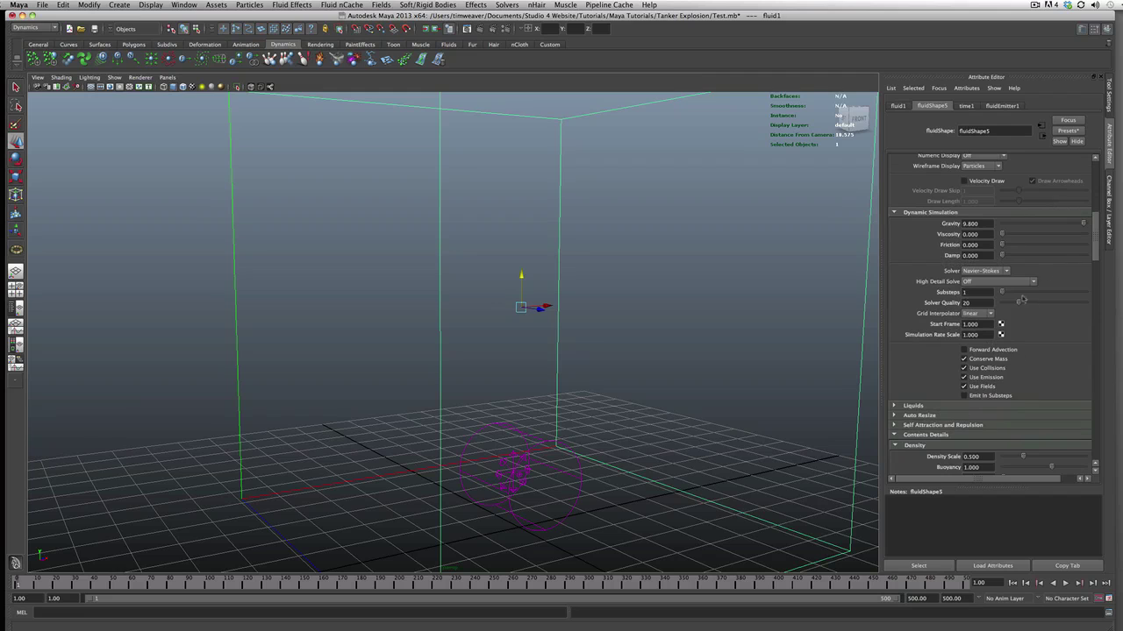
pyautogui.click(980, 282)
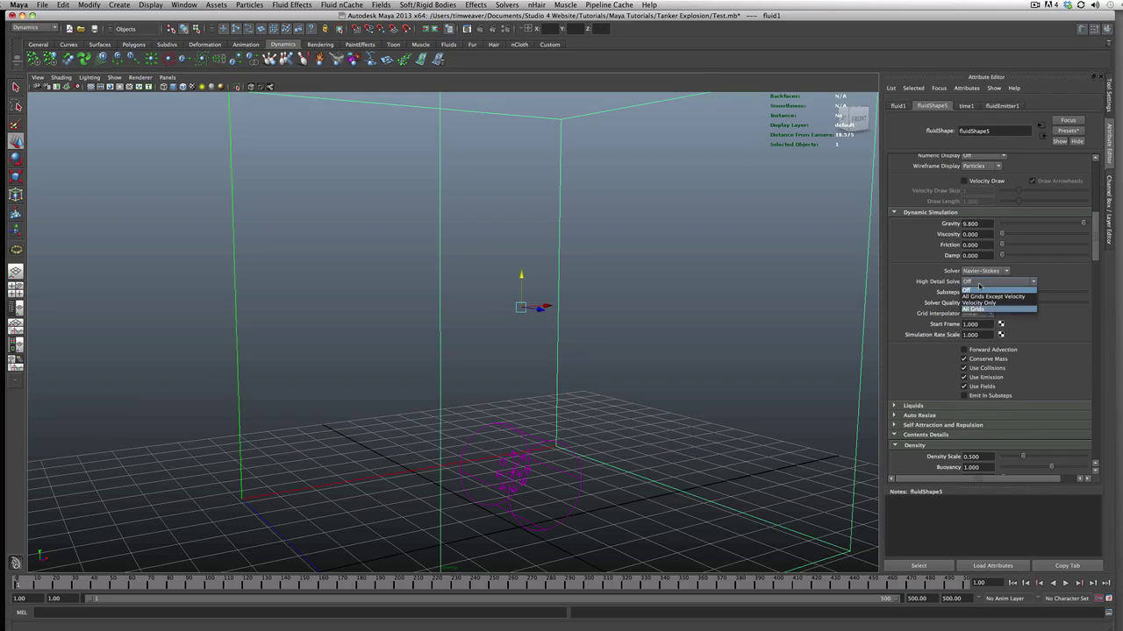
pyautogui.click(980, 292)
pyautogui.click(971, 302)
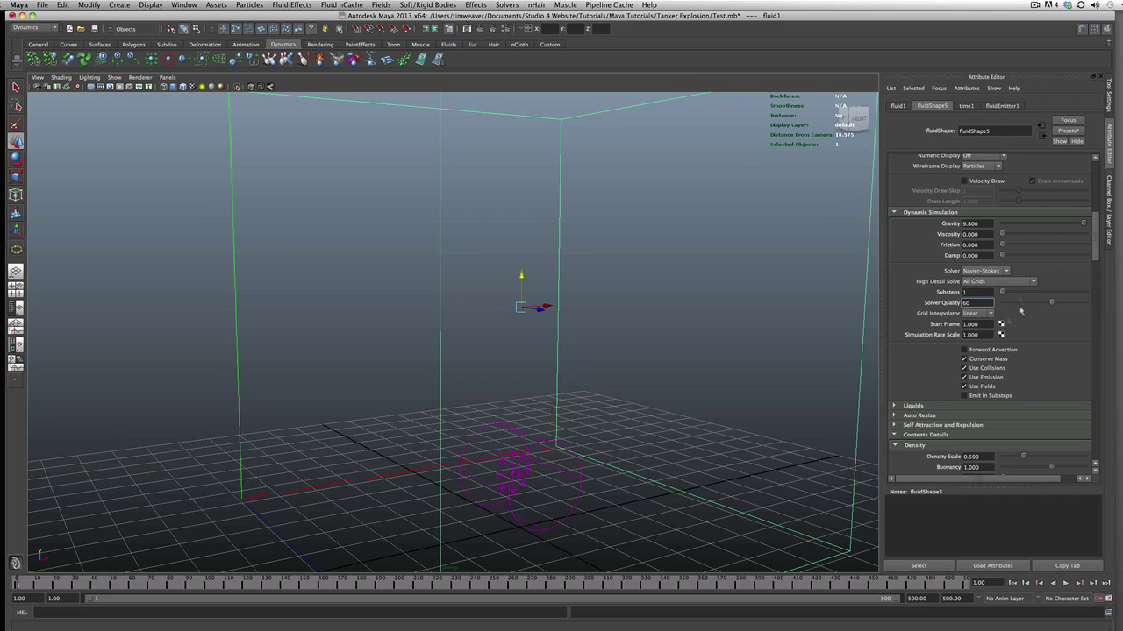
pyautogui.click(1065, 582)
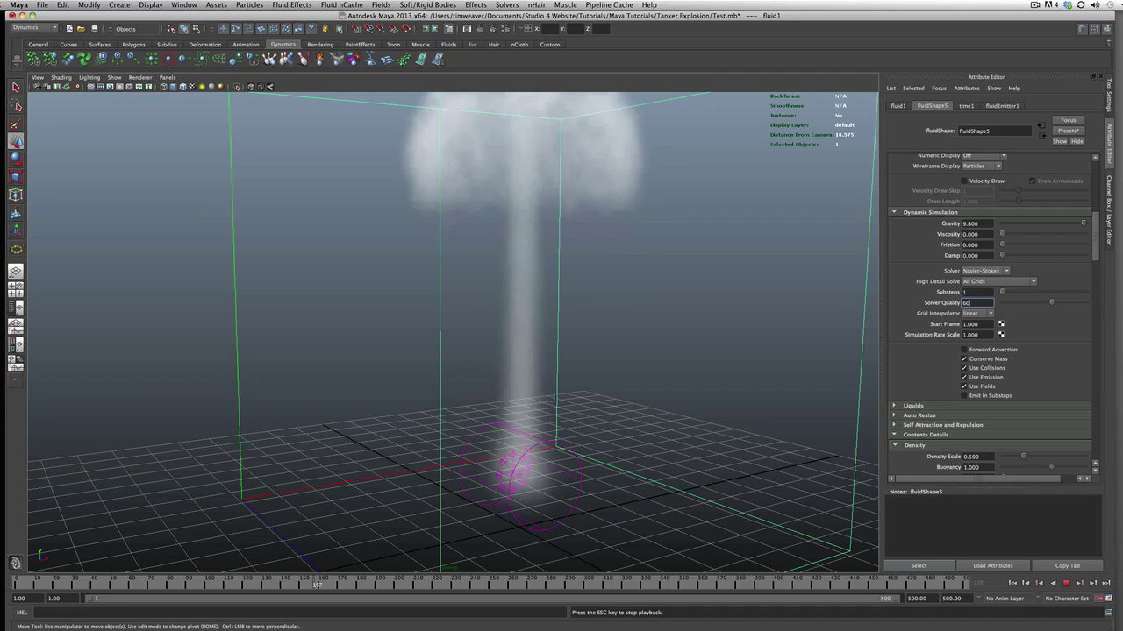
pyautogui.press('Escape')
# - Set the fluid's velocity Swirl to 2 and its Turbulence Strength to 0.001
pyautogui.scroll(-5, 1060, 355)
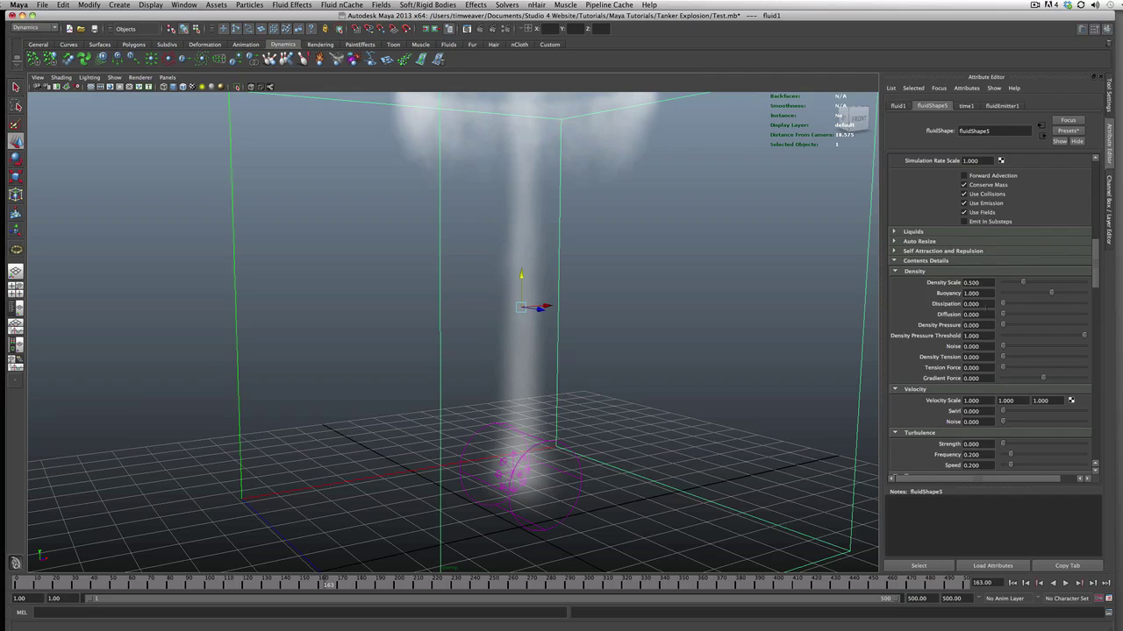
pyautogui.scroll(-1, 994, 314)
pyautogui.click(965, 383)
pyautogui.write('2')
pyautogui.press('Return')
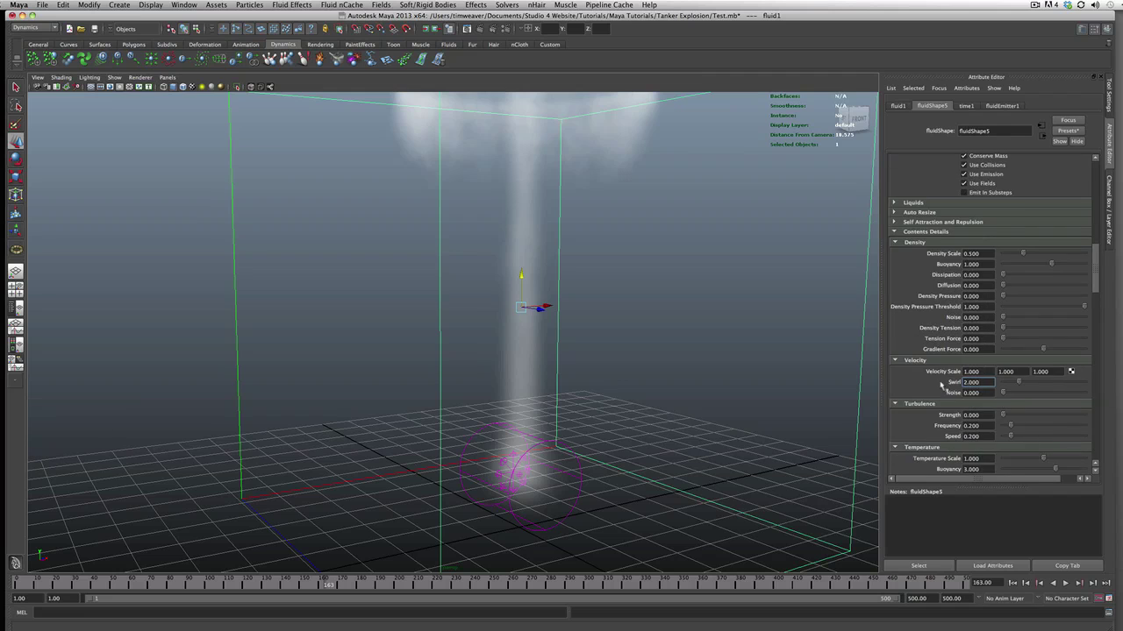
pyautogui.scroll(-2, 942, 386)
pyautogui.click(973, 357)
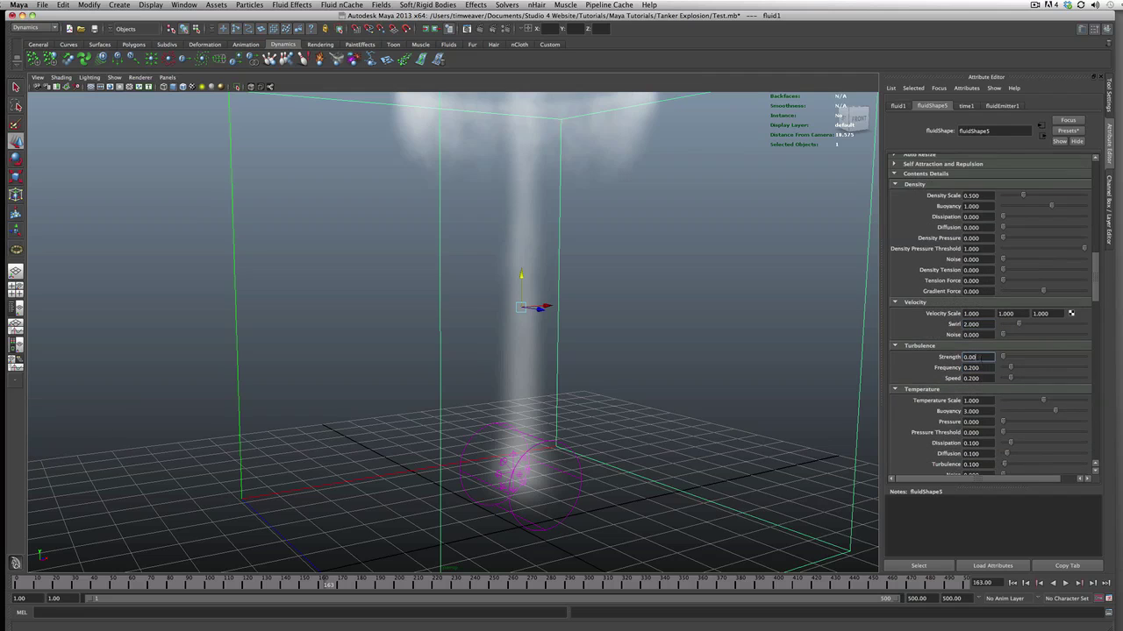
# - Set the fluid container's Shading Quality to 15
pyautogui.scroll(-3, 991, 314)
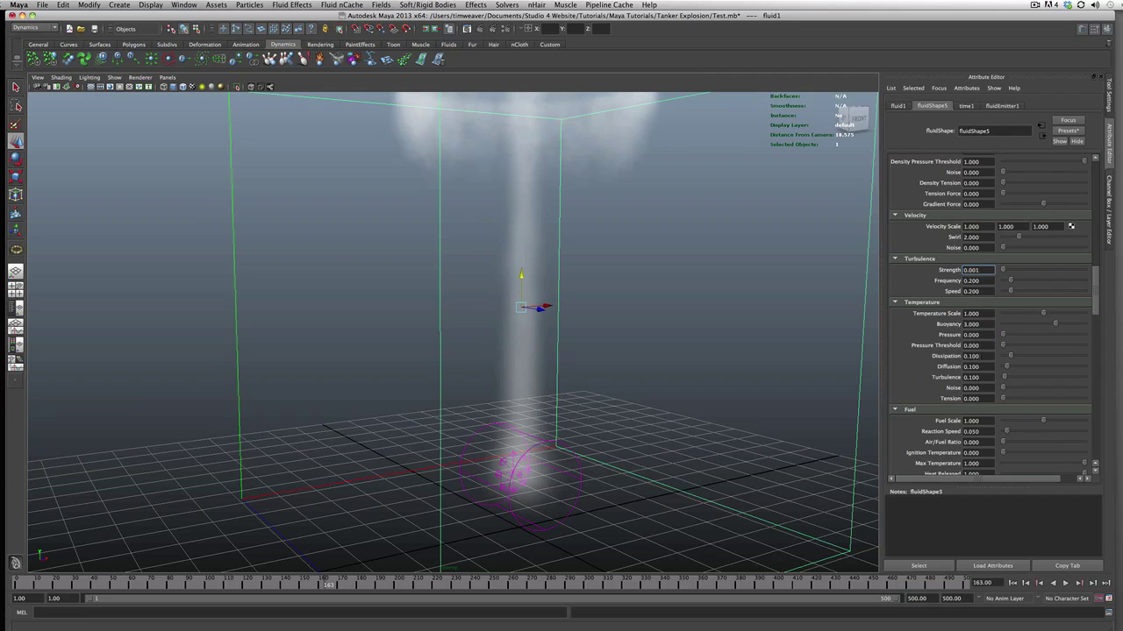
pyautogui.scroll(-1, 991, 314)
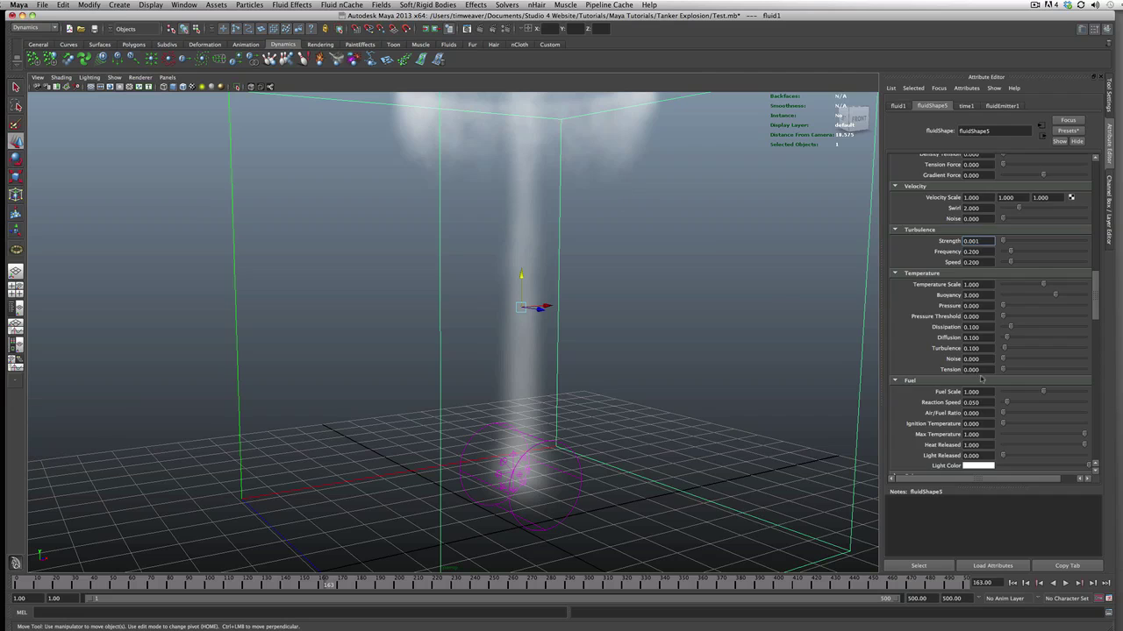
pyautogui.scroll(-3, 981, 379)
pyautogui.scroll(-4, 971, 373)
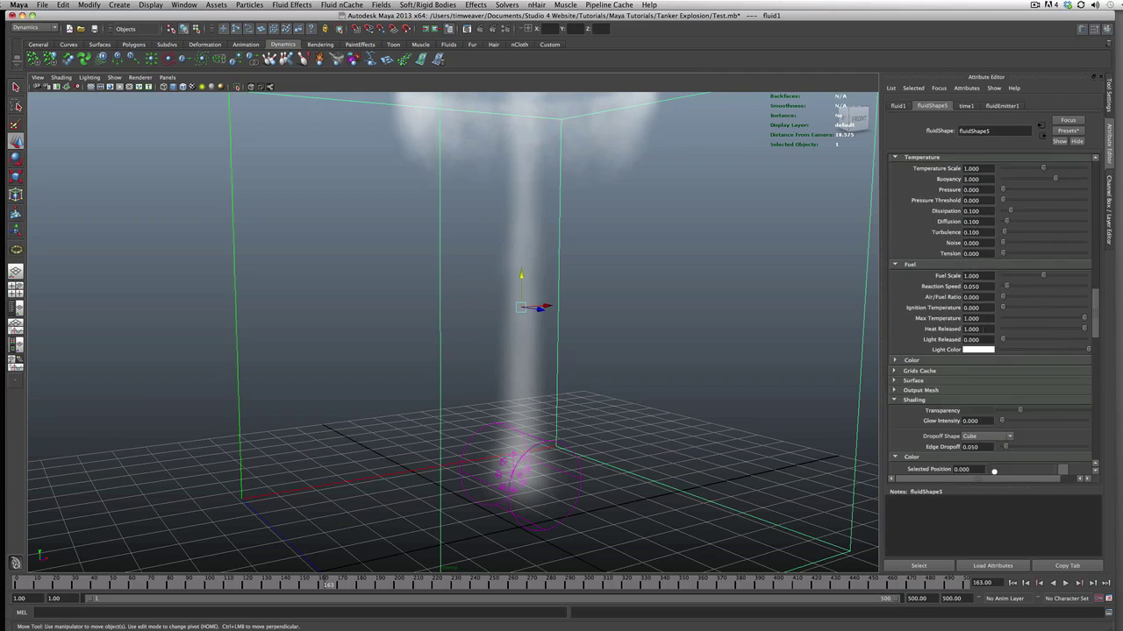
pyautogui.scroll(-2, 971, 373)
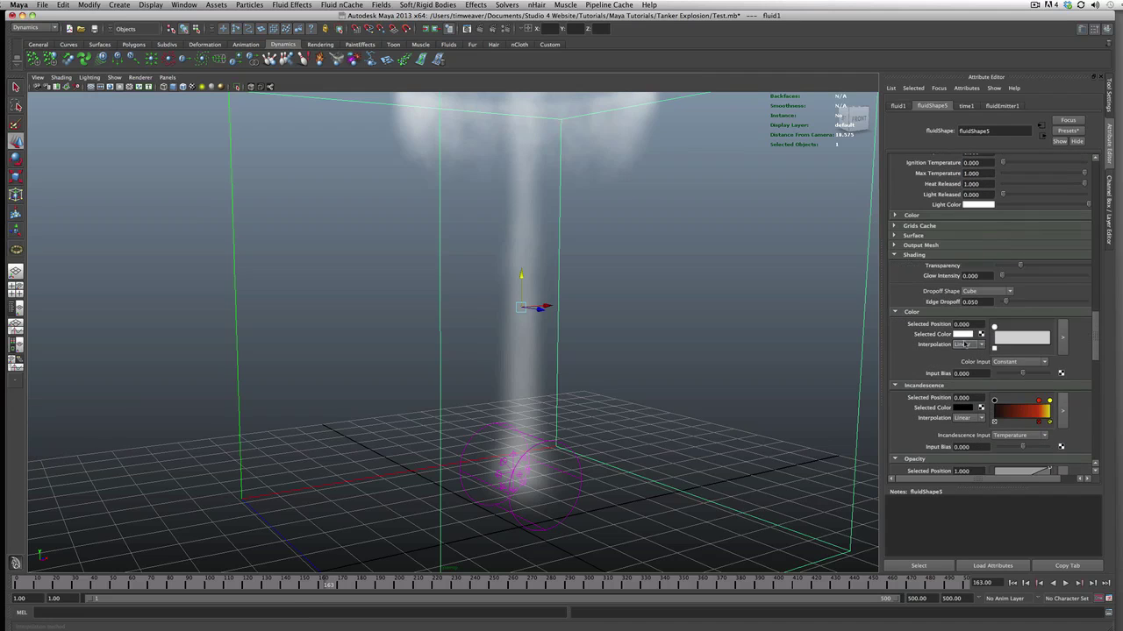
pyautogui.scroll(-4, 969, 360)
pyautogui.scroll(-2, 977, 379)
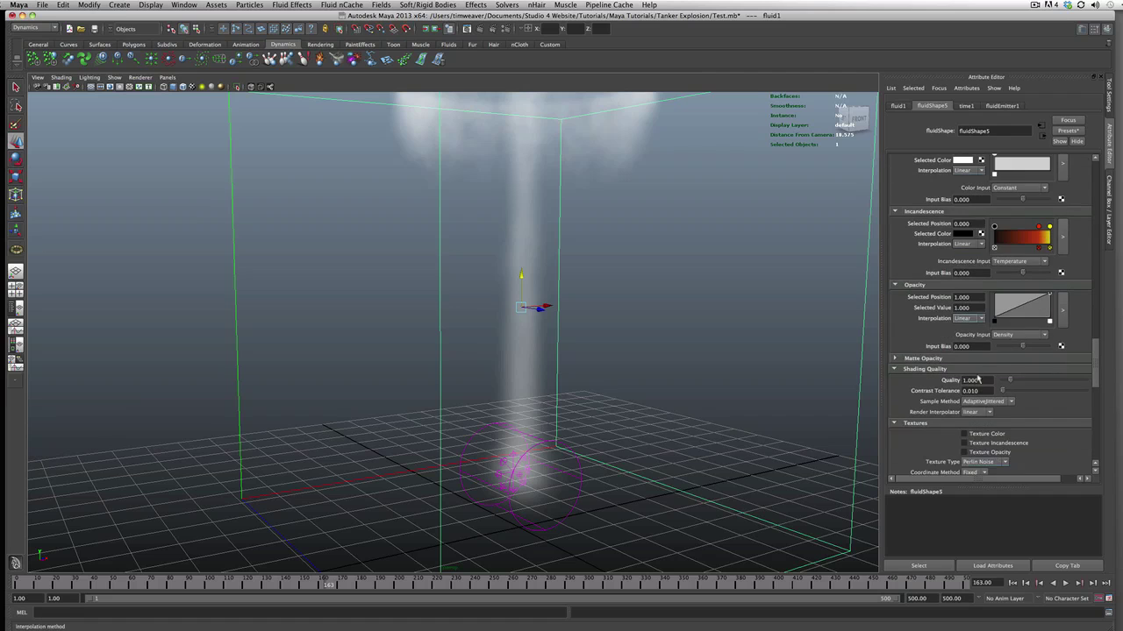
pyautogui.scroll(-4, 977, 379)
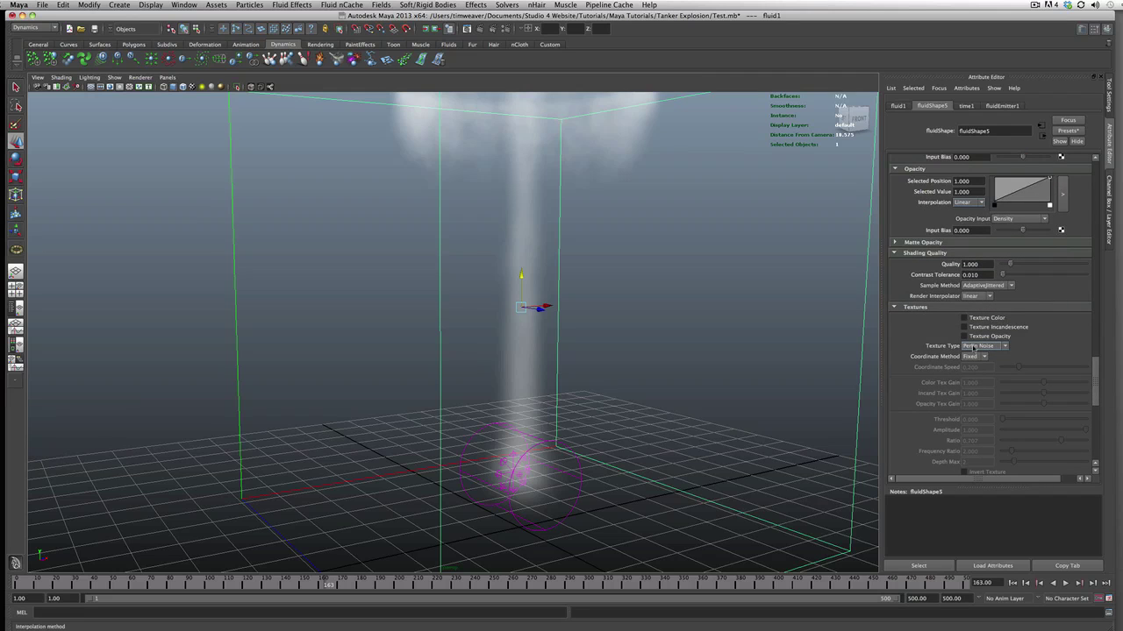
pyautogui.scroll(-2, 973, 348)
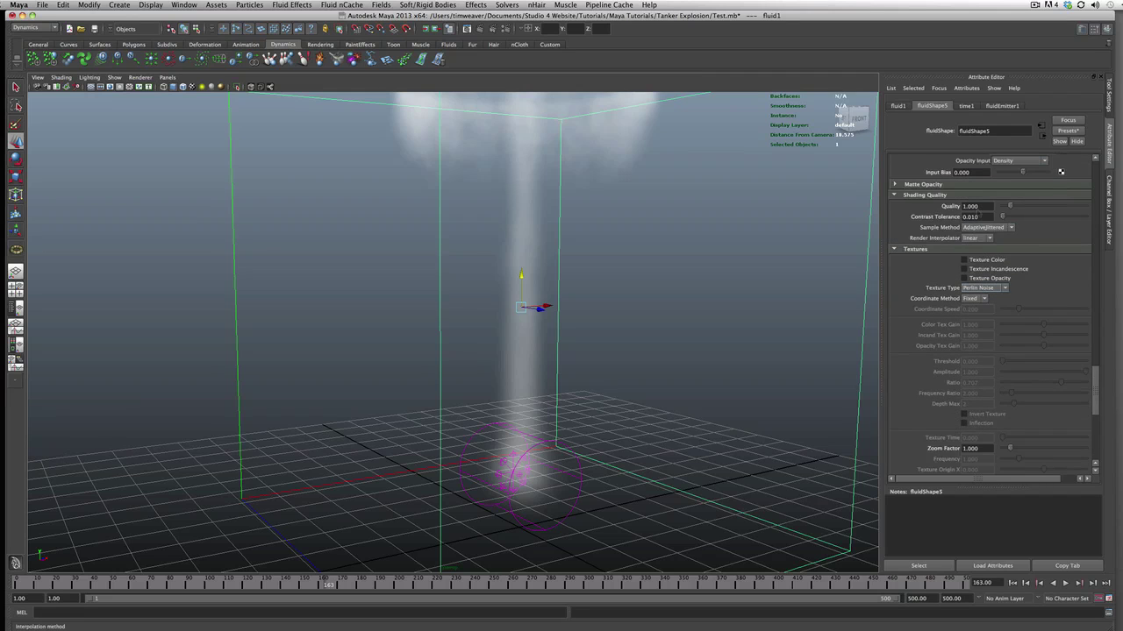
pyautogui.moveTo(980, 208); pyautogui.dragTo(966, 210)
pyautogui.scroll(2, 1020, 374)
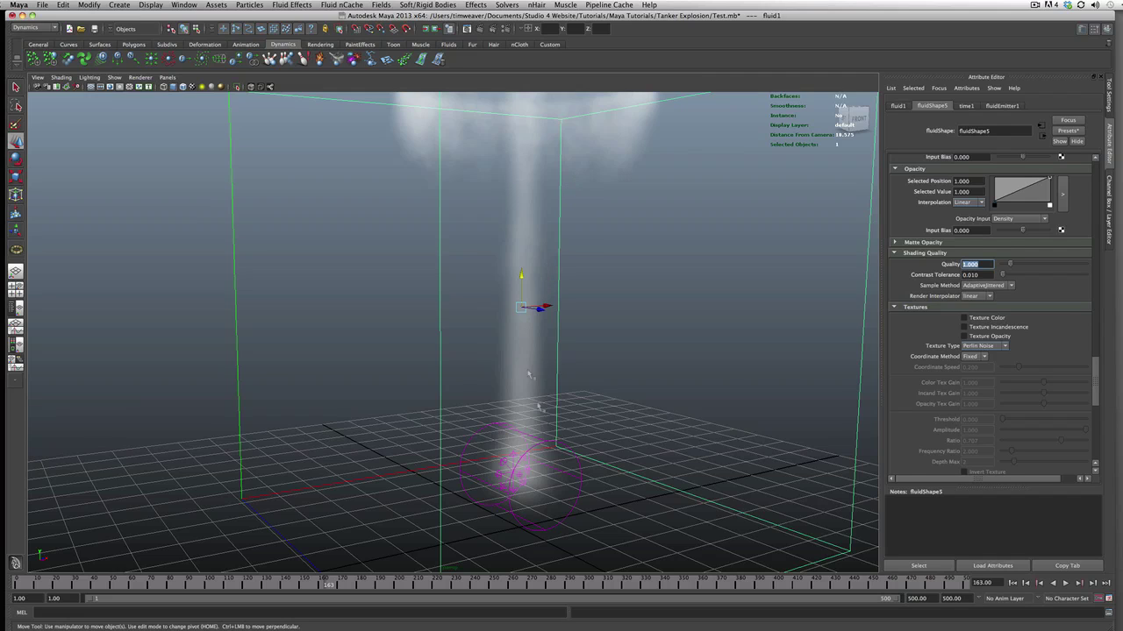
pyautogui.write('15')
# - Enable Self Shadow in the fluid container's lighting attributes
pyautogui.scroll(-10, 1017, 336)
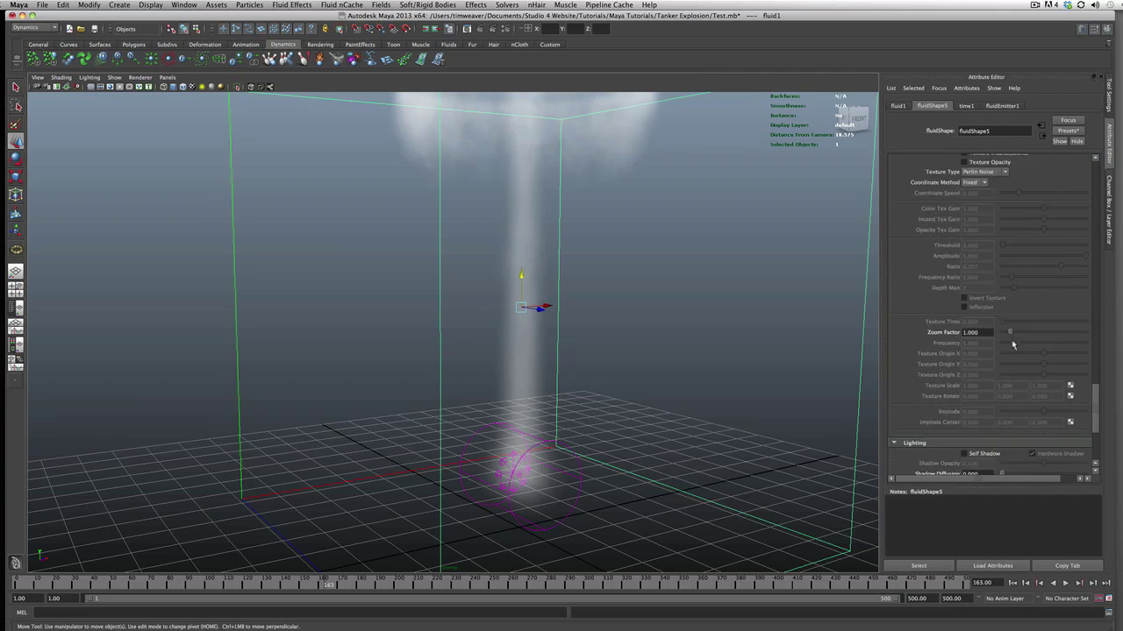
pyautogui.scroll(-2, 1015, 346)
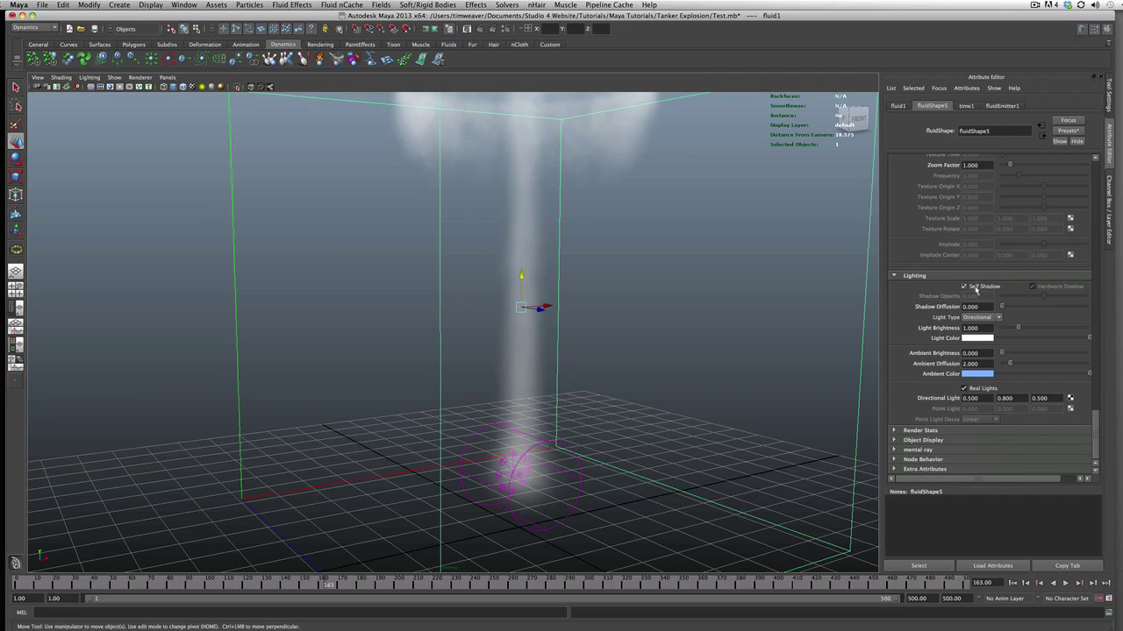
pyautogui.moveTo(560, 420)
pyautogui.keyDown('alt'); pyautogui.mouseDown()
pyautogui.moveTo(609, 411)
pyautogui.moveTo(512, 382)
pyautogui.mouseUp(); pyautogui.keyUp('alt')
# - Replay the simulation from the first frame, stop it, and inspect the swirling, self-shadowed smoke
pyautogui.moveTo(1094, 430); pyautogui.dragTo(1093, 348)
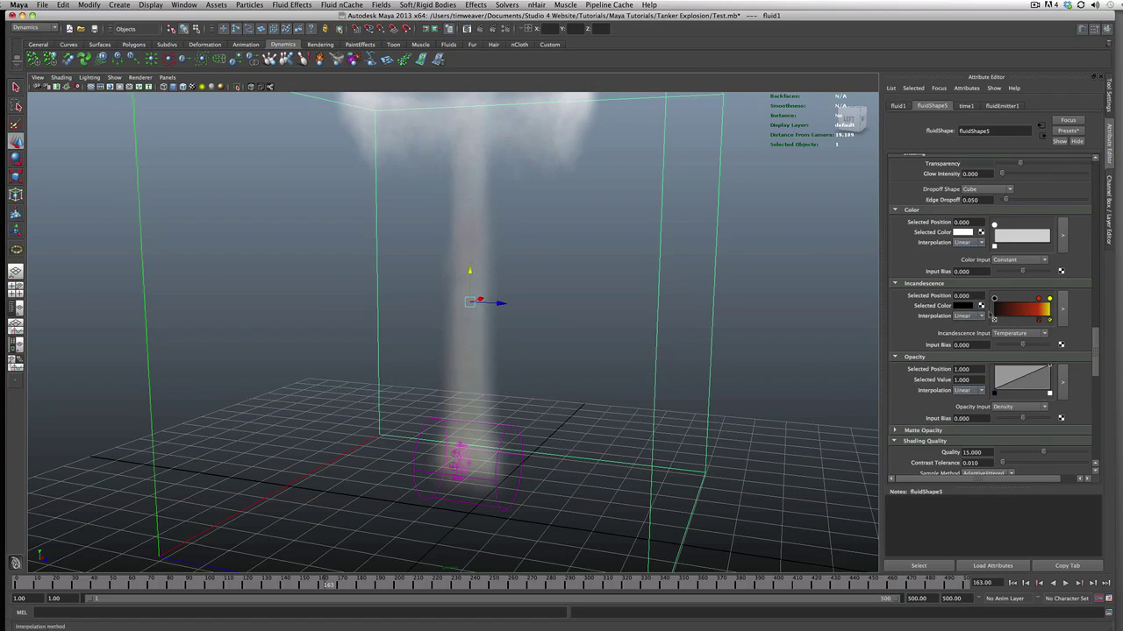
pyautogui.click(1014, 584)
pyautogui.click(1066, 583)
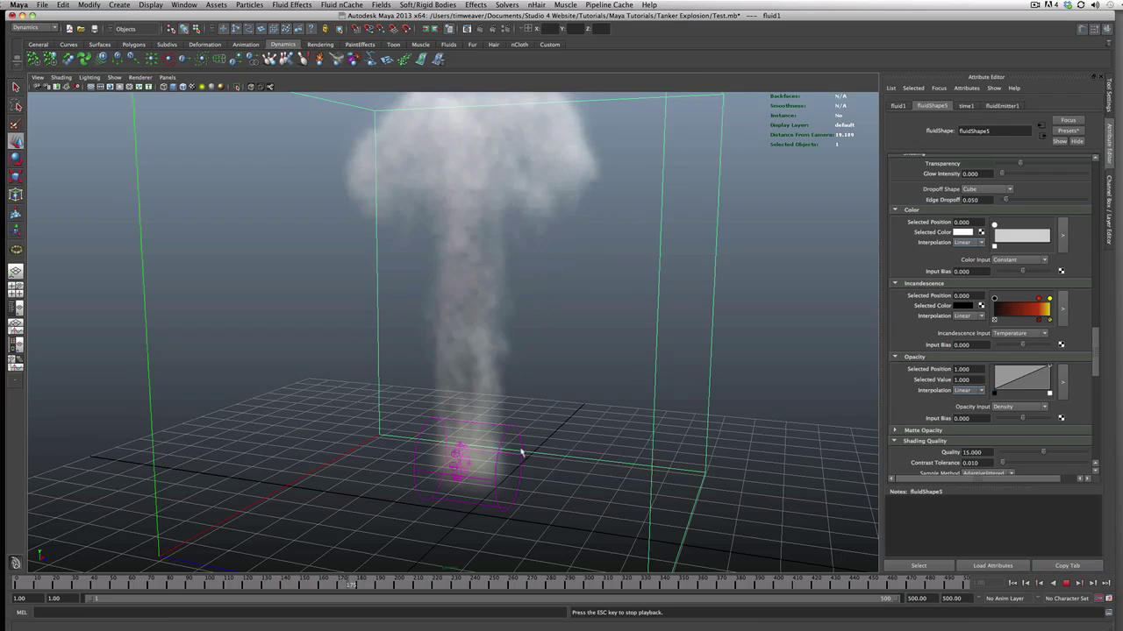
pyautogui.press('Escape')
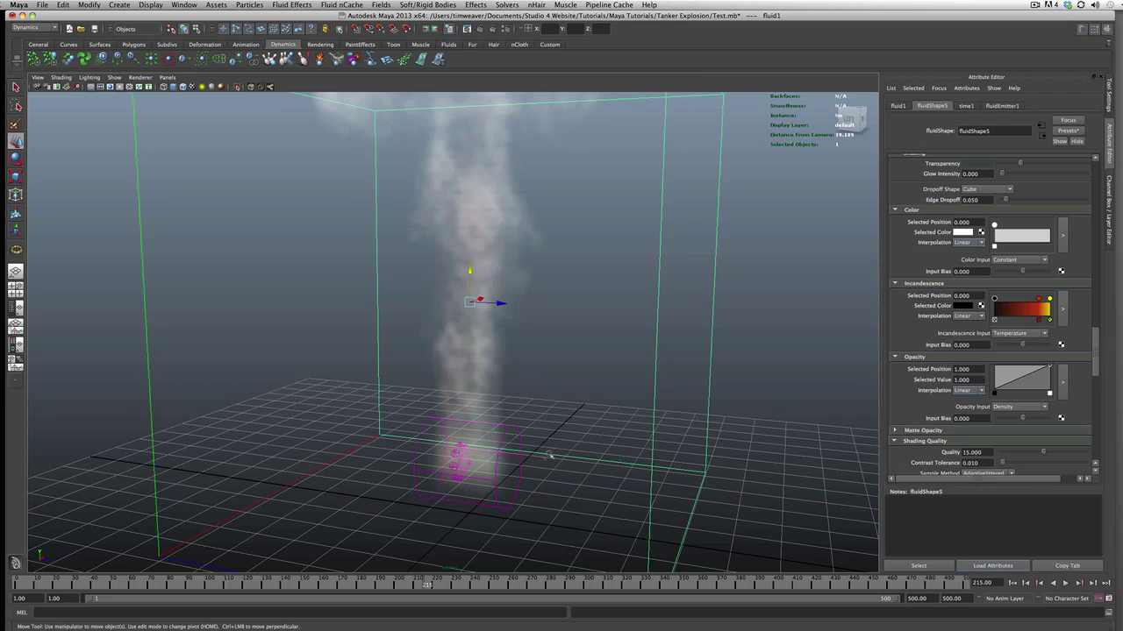
pyautogui.keyDown('alt'); pyautogui.moveTo(552, 368); pyautogui.dragTo(505, 453); pyautogui.keyUp('alt')
pyautogui.keyDown('alt'); pyautogui.moveTo(550, 383); pyautogui.dragTo(587, 384); pyautogui.keyUp('alt')
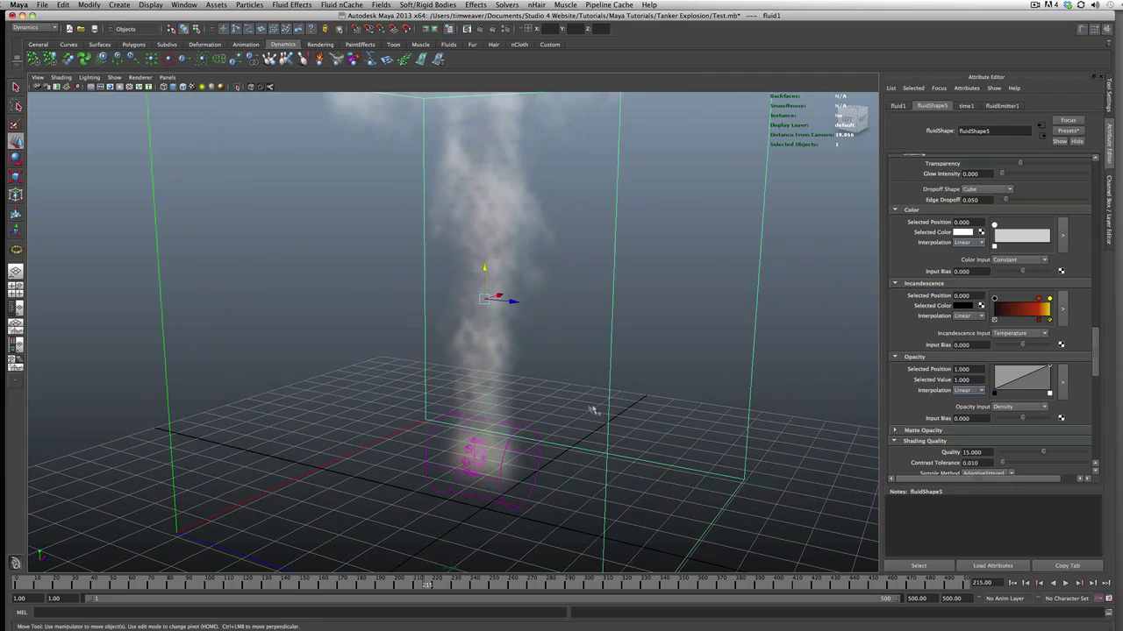
# - Set the cylindrical emitter's Fluid Dropoff to 0
pyautogui.keyDown('shift'); pyautogui.click(525, 426); pyautogui.keyUp('shift')
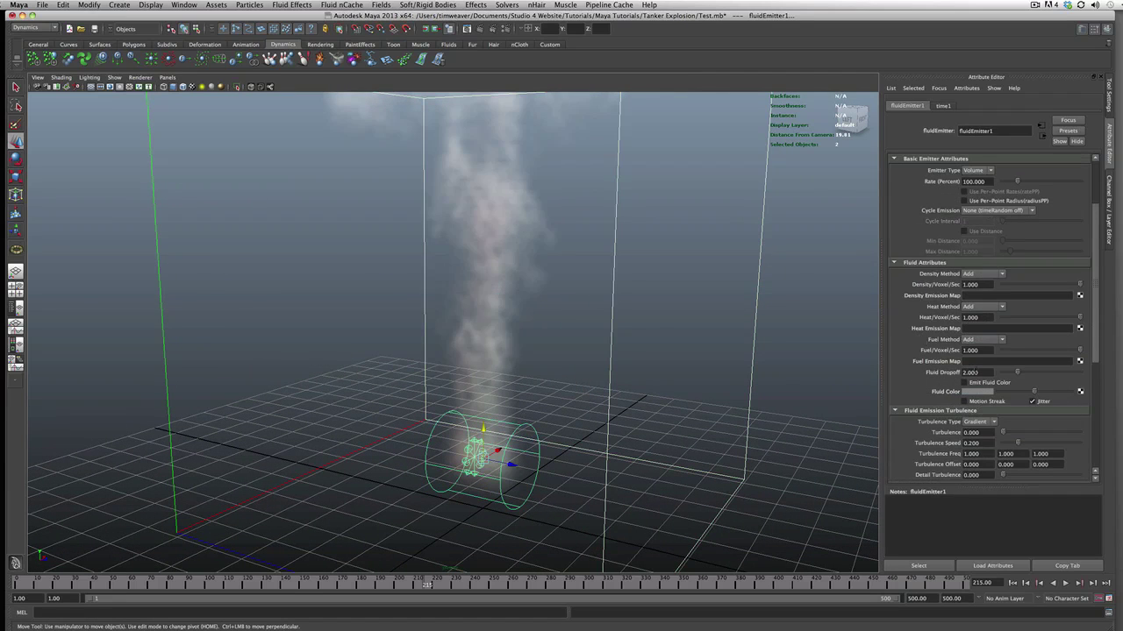
pyautogui.click(973, 373)
pyautogui.write('0')
pyautogui.press('Return')
# - Replay the simulation from the first frame, stop it, and examine the fire column from the side
pyautogui.click(1013, 583)
pyautogui.click(1063, 585)
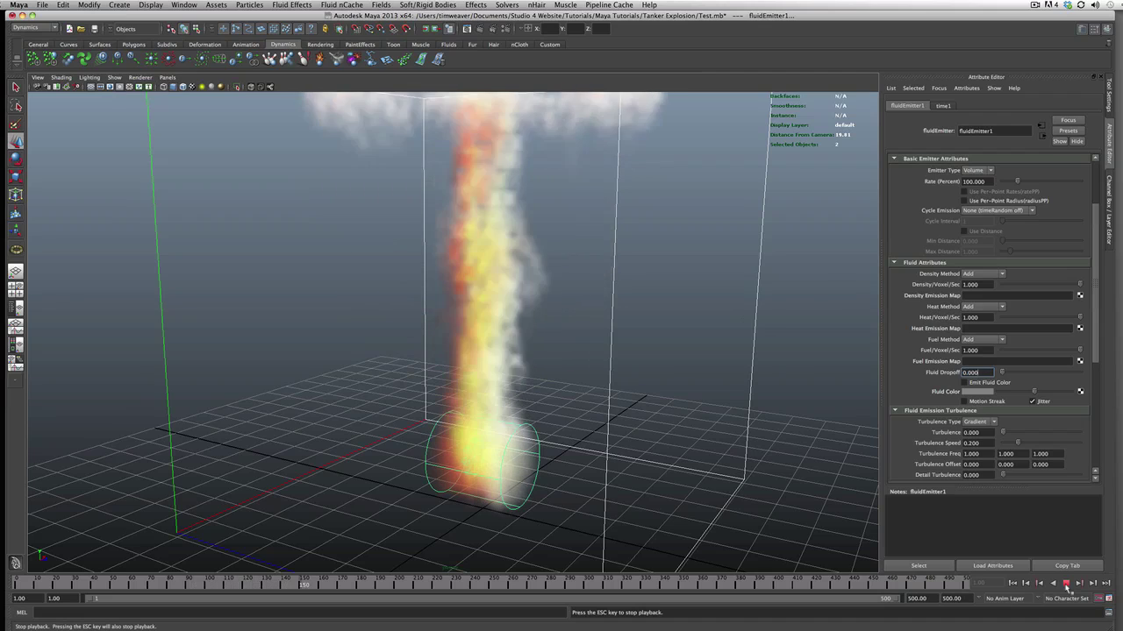
pyautogui.click(1067, 586)
pyautogui.keyDown('alt'); pyautogui.moveTo(491, 429); pyautogui.dragTo(514, 424); pyautogui.keyUp('alt')
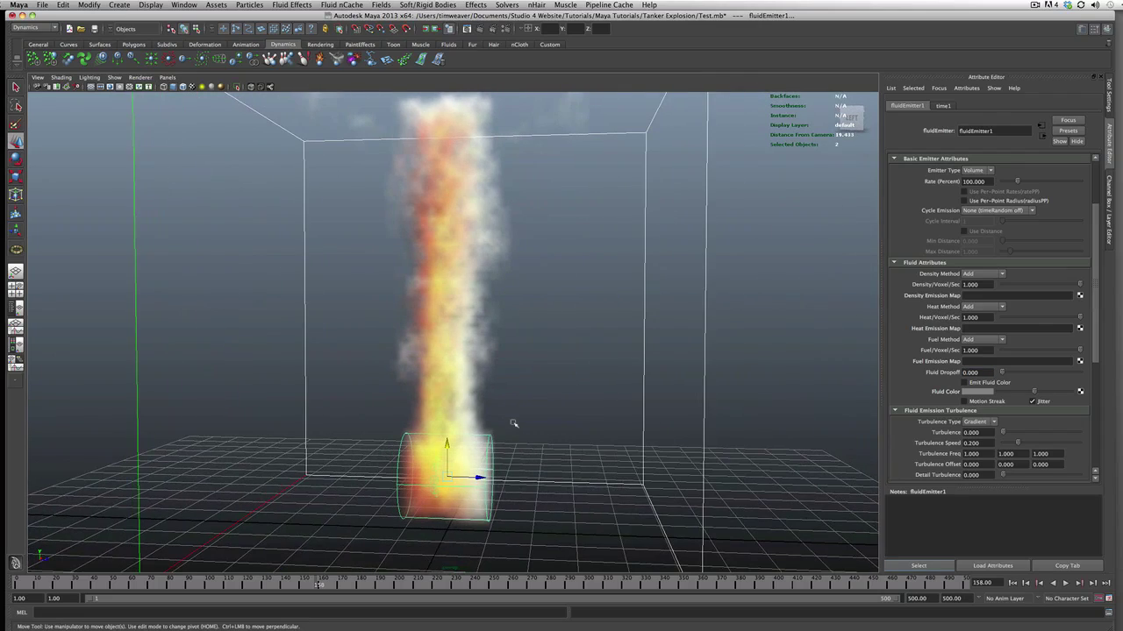
pyautogui.moveTo(473, 432)
pyautogui.keyDown('alt'); pyautogui.mouseDown()
pyautogui.moveTo(605, 432)
pyautogui.moveTo(480, 430)
pyautogui.mouseUp(); pyautogui.keyUp('alt')
pyautogui.keyDown('alt'); pyautogui.moveTo(480, 429); pyautogui.dragTo(512, 431, button='middle'); pyautogui.keyUp('alt')
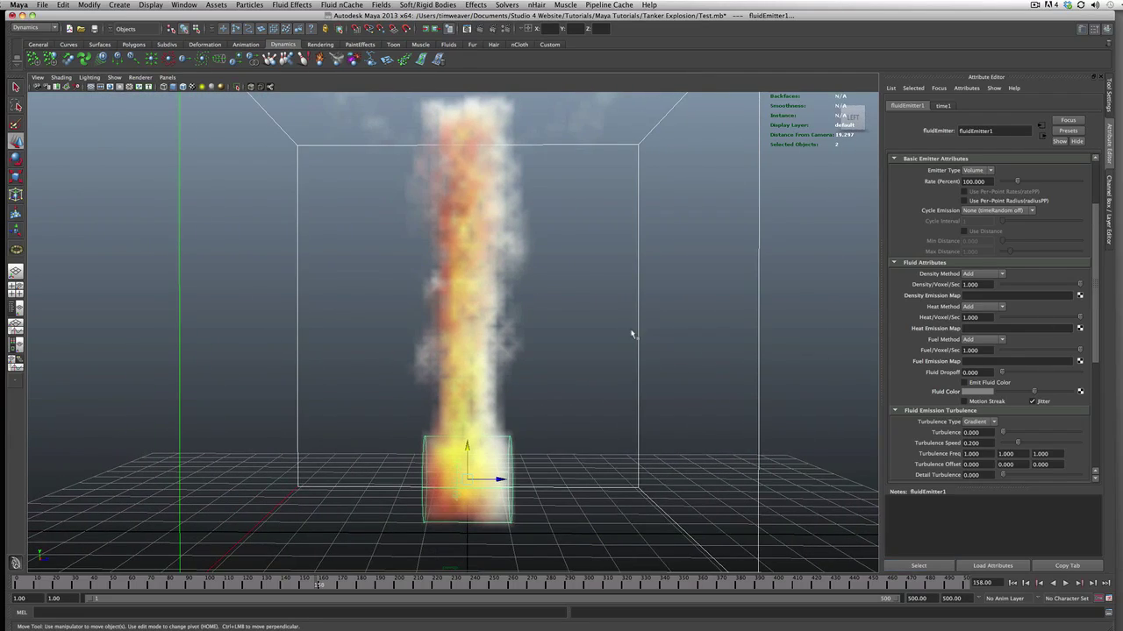
# - Change the fluid container's shading color from white to dark grey and check the flames from another angle
pyautogui.click(758, 350)
pyautogui.scroll(3, 1063, 345)
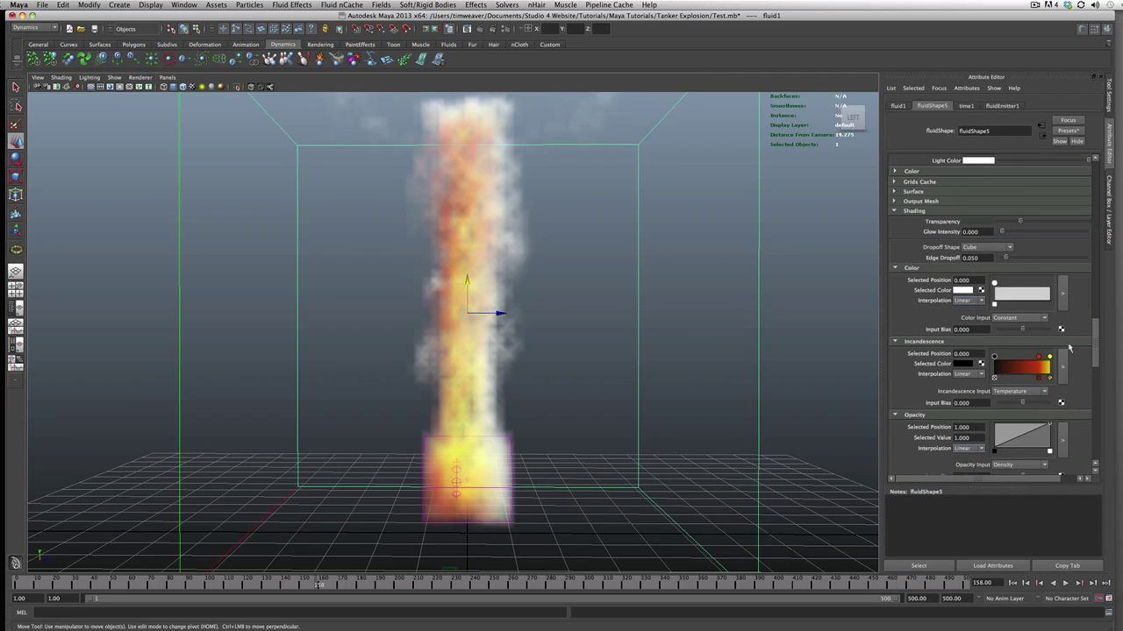
pyautogui.scroll(3, 1066, 346)
pyautogui.scroll(-4, 1066, 346)
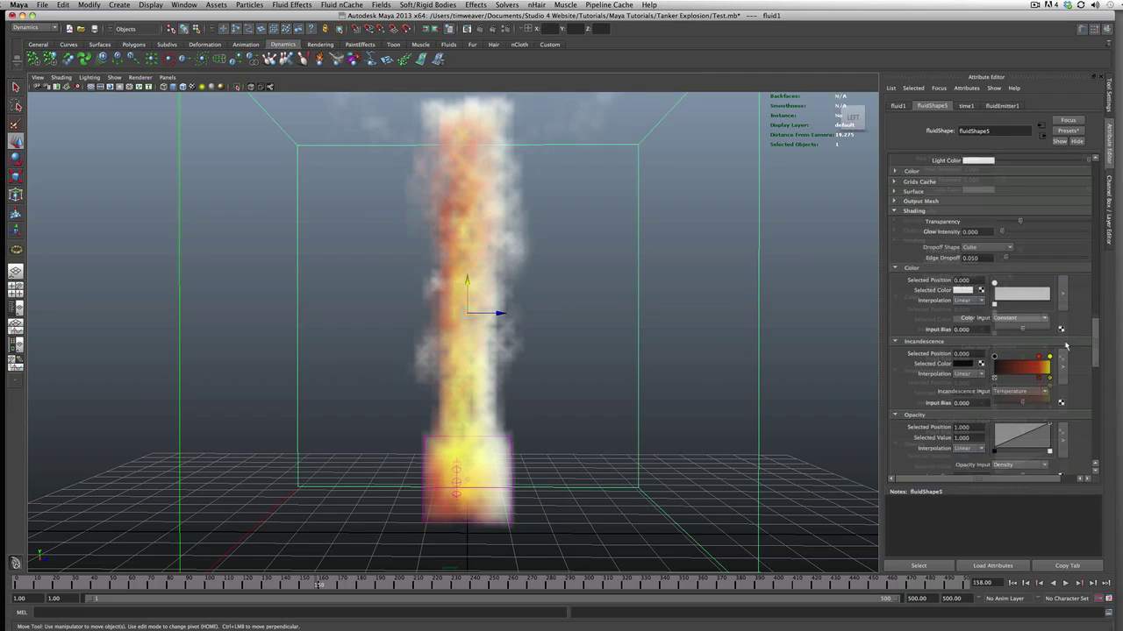
pyautogui.keyDown('alt'); pyautogui.moveTo(764, 381); pyautogui.dragTo(790, 375); pyautogui.keyUp('alt')
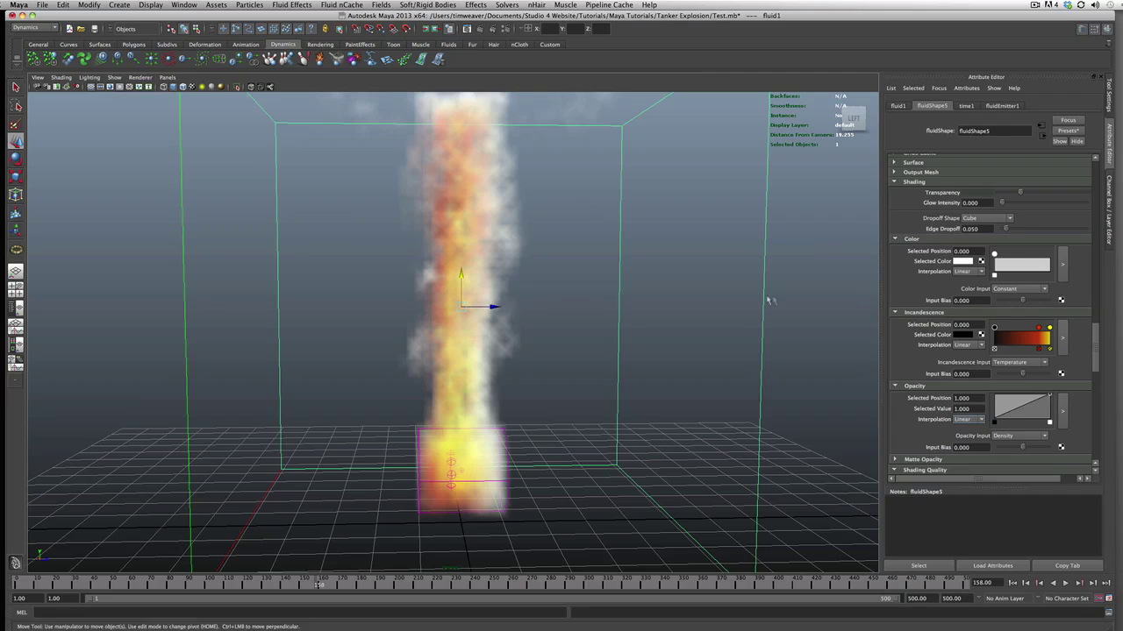
pyautogui.click(961, 262)
pyautogui.click(966, 251)
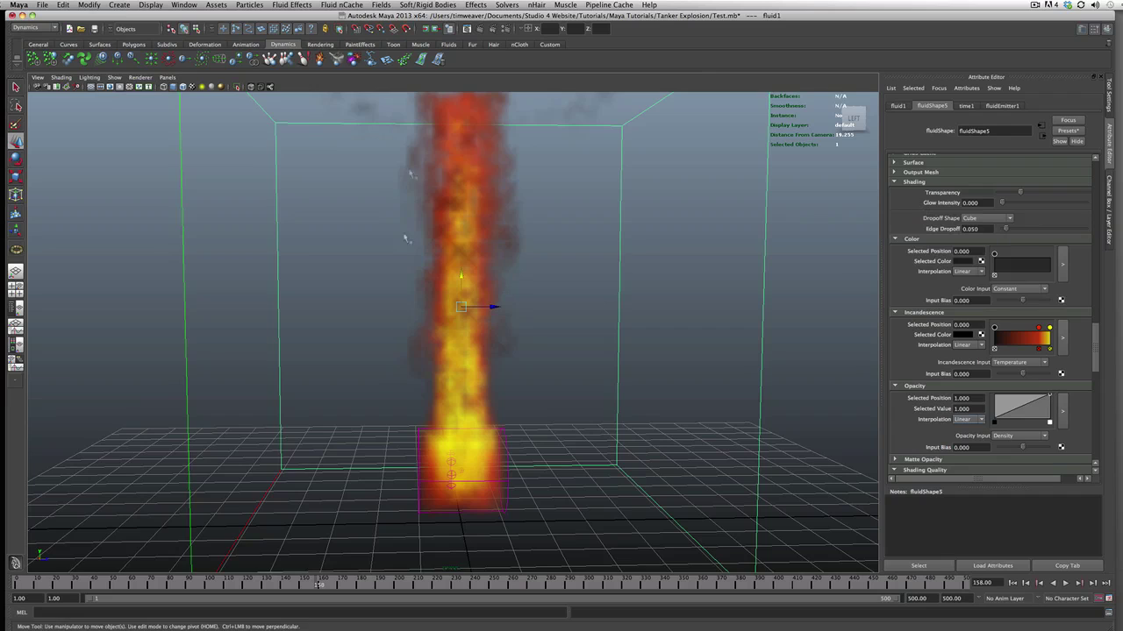
pyautogui.moveTo(507, 337)
pyautogui.keyDown('alt'); pyautogui.mouseDown()
pyautogui.moveTo(429, 321)
pyautogui.moveTo(493, 329)
pyautogui.mouseUp(); pyautogui.keyUp('alt')
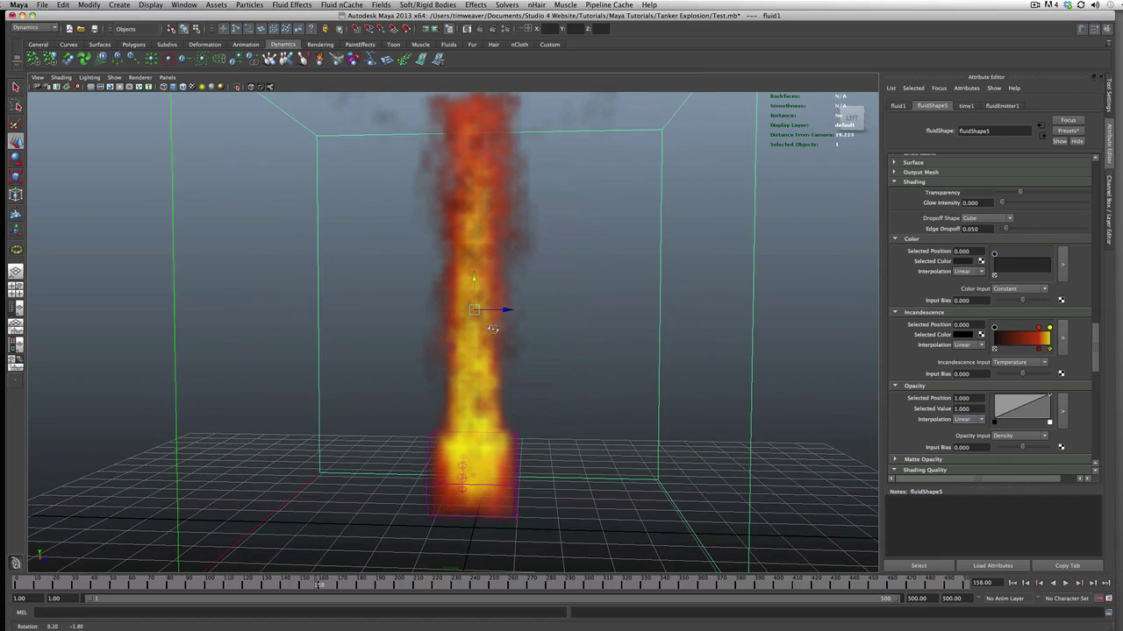
# - Move the black marker of the incandescence ramp to position 0.304 and check the flames from another angle
pyautogui.keyDown('alt'); pyautogui.moveTo(798, 352); pyautogui.dragTo(677, 333); pyautogui.keyUp('alt')
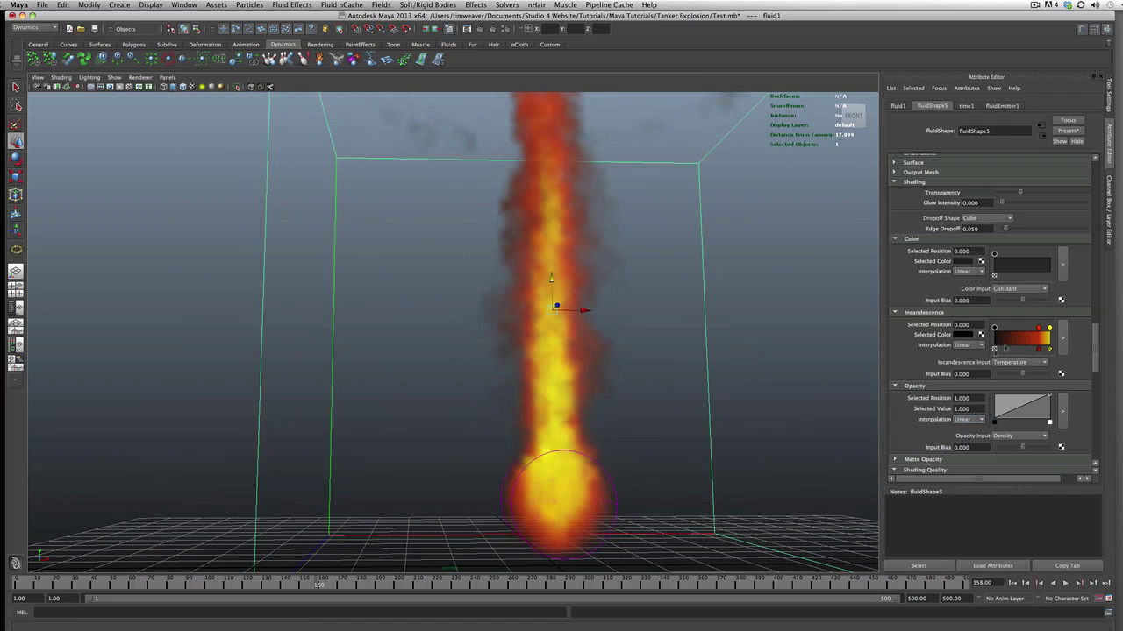
pyautogui.moveTo(994, 327); pyautogui.dragTo(1010, 327)
pyautogui.keyDown('alt'); pyautogui.moveTo(721, 367); pyautogui.dragTo(759, 368); pyautogui.keyUp('alt')
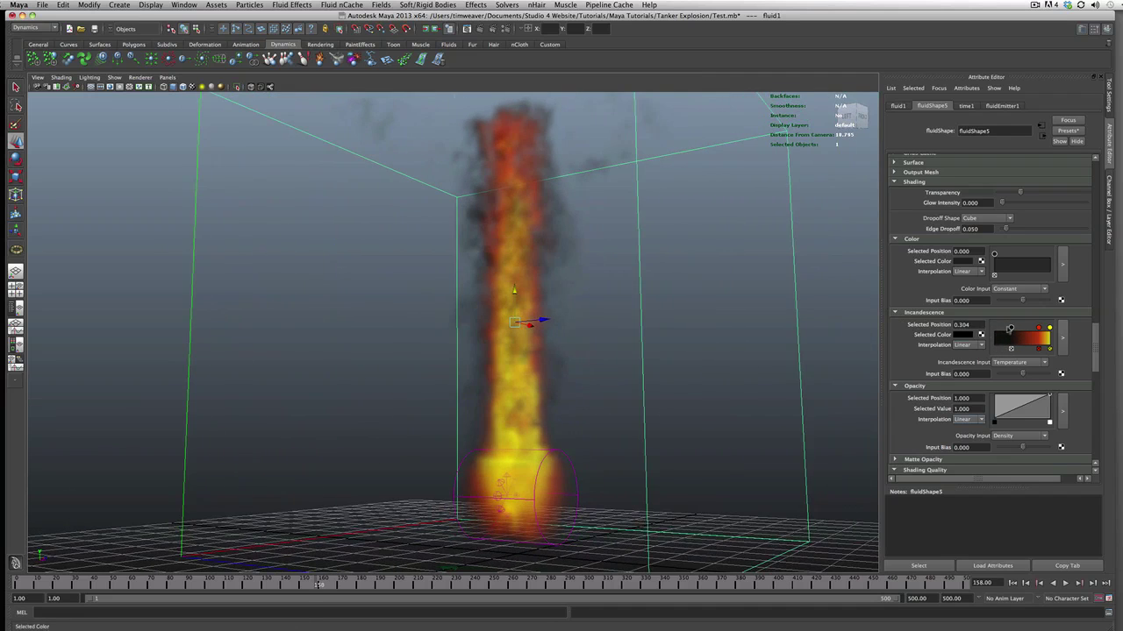
# - Add a white marker at position 1.0 of the incandescence ramp and set the incandescence Input Bias to -0.050
pyautogui.click(1064, 339)
pyautogui.click(697, 247)
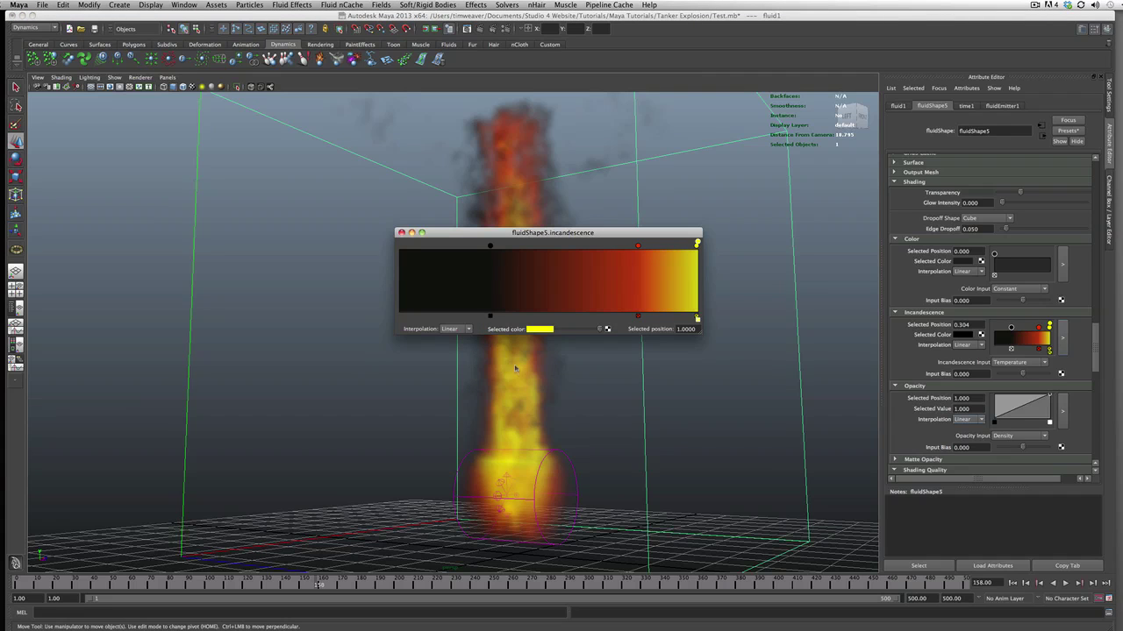
pyautogui.click(538, 329)
pyautogui.click(494, 311)
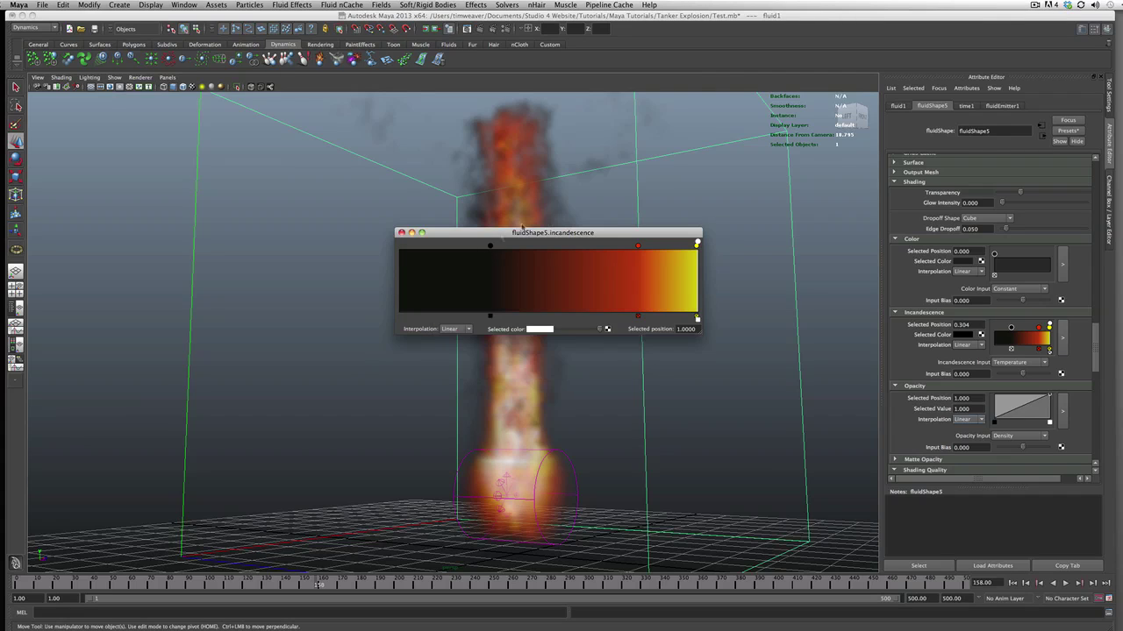
pyautogui.click(697, 245)
pyautogui.click(401, 232)
pyautogui.keyDown('alt'); pyautogui.moveTo(529, 321); pyautogui.dragTo(603, 399); pyautogui.keyUp('alt')
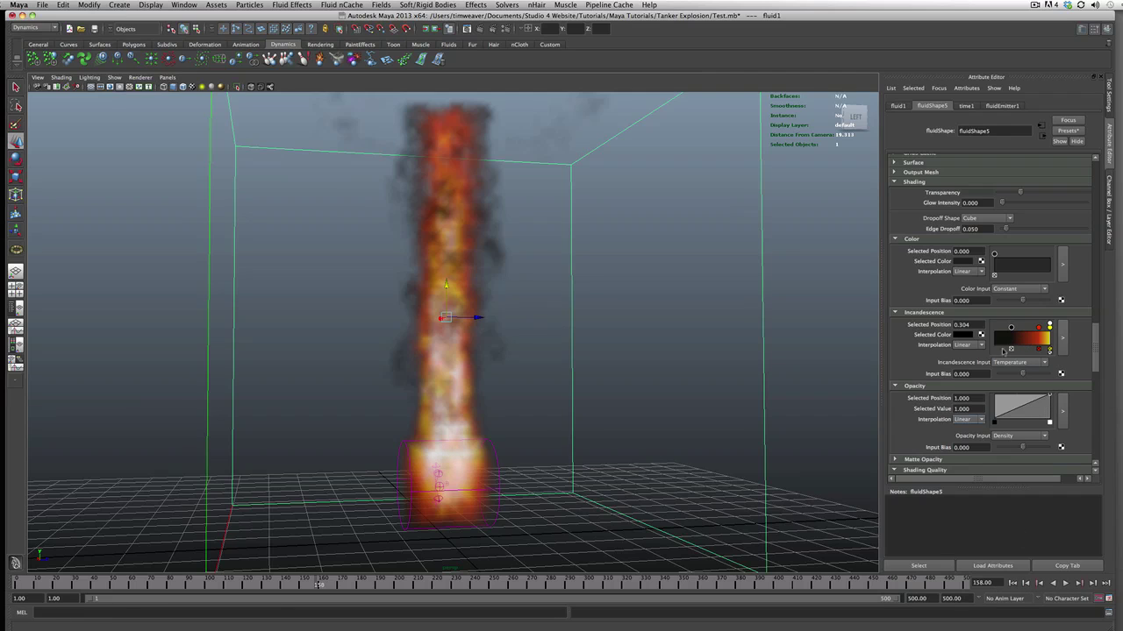
pyautogui.moveTo(1023, 379); pyautogui.dragTo(1021, 379)
# - Add four points to the enlarged opacity curve so it bows upward, placing the last at position 0.6 with value about 0.715
pyautogui.click(1063, 410)
pyautogui.click(434, 301)
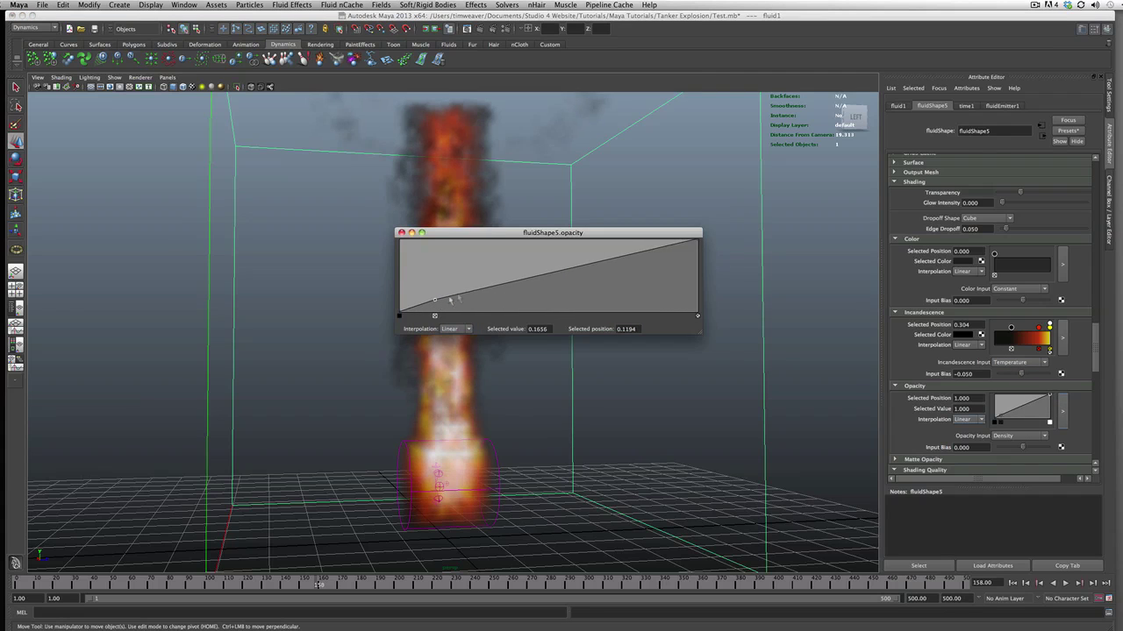
pyautogui.click(478, 286)
pyautogui.click(515, 278)
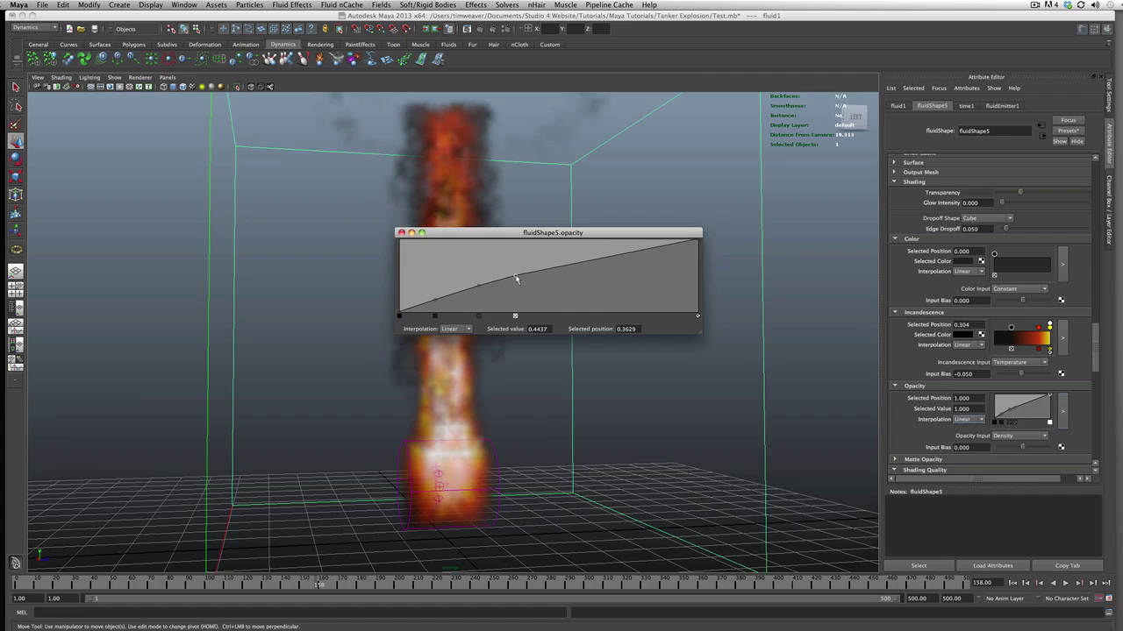
pyautogui.moveTo(567, 264); pyautogui.dragTo(578, 261)
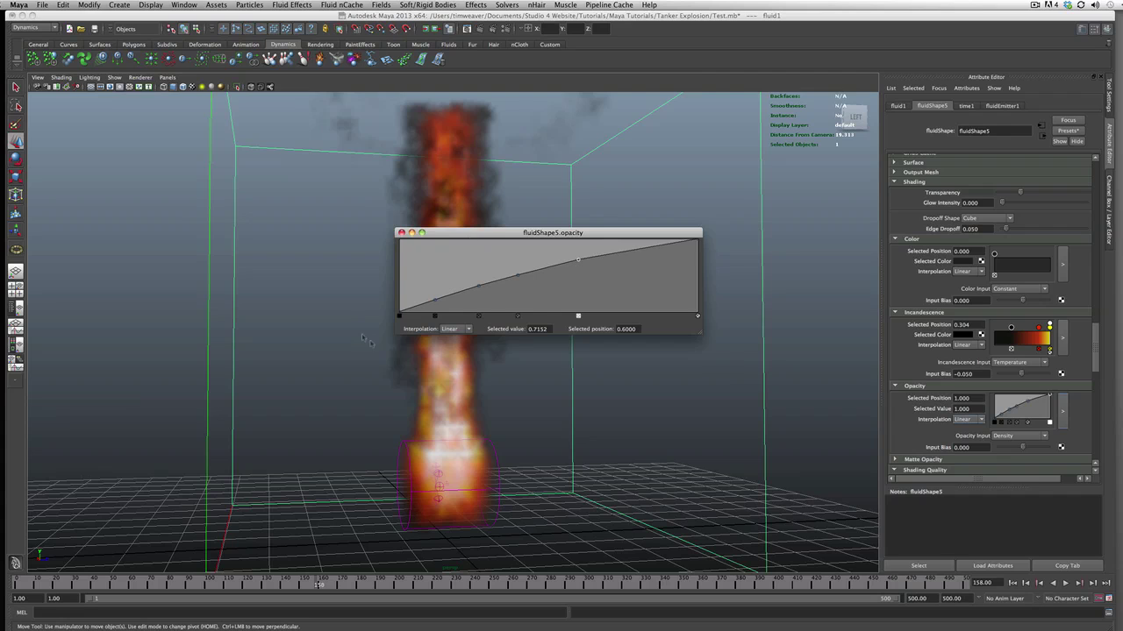
# - Fine-tune the opacity curve, lowering its end value to 0.927 and moving the point at 0.6 to position 0.619 with value 0.722
pyautogui.moveTo(482, 229); pyautogui.dragTo(683, 279)
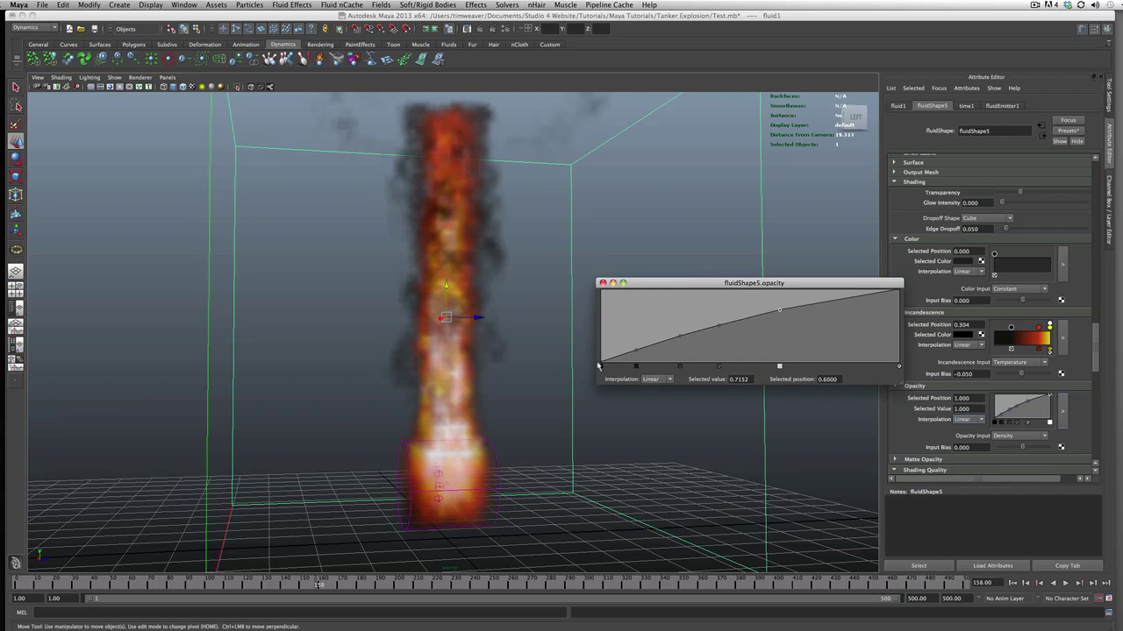
pyautogui.moveTo(601, 364)
pyautogui.mouseDown()
pyautogui.moveTo(626, 364)
pyautogui.moveTo(593, 371)
pyautogui.mouseUp()
pyautogui.moveTo(635, 347)
pyautogui.mouseDown()
pyautogui.moveTo(637, 330)
pyautogui.moveTo(638, 349)
pyautogui.mouseUp()
pyautogui.moveTo(897, 295)
pyautogui.mouseDown()
pyautogui.moveTo(862, 296)
pyautogui.moveTo(912, 299)
pyautogui.moveTo(901, 299)
pyautogui.mouseUp()
pyautogui.moveTo(782, 315); pyautogui.dragTo(786, 312)
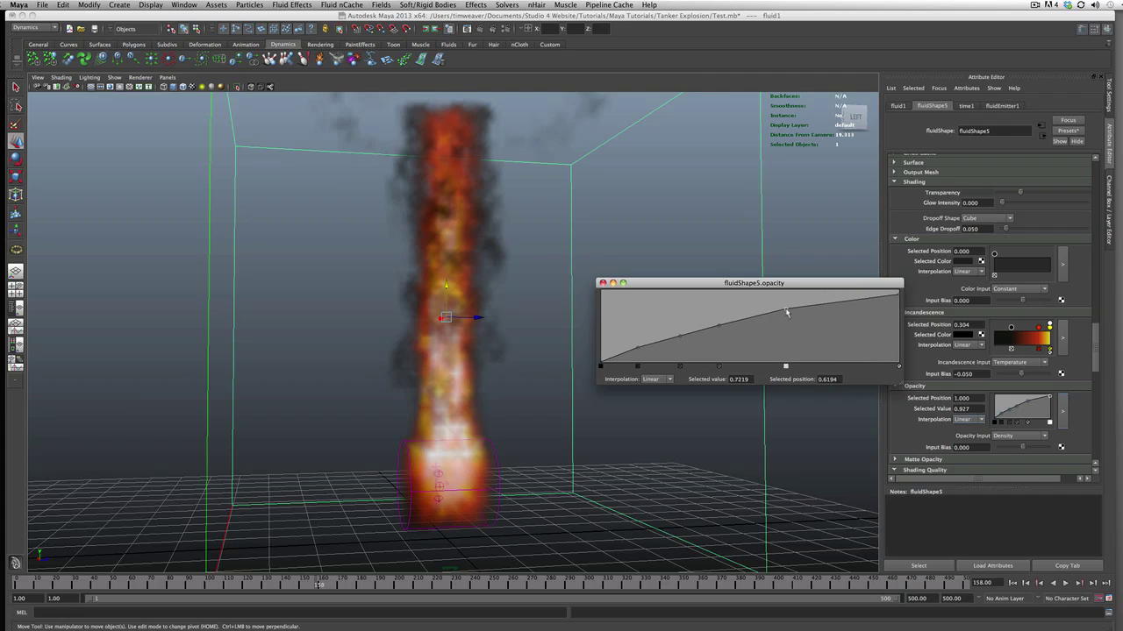
# - Try Smooth interpolation on the upper opacity point, close the enlarged curve, and restore Linear interpolation
pyautogui.click(656, 380)
pyautogui.click(656, 401)
pyautogui.click(602, 284)
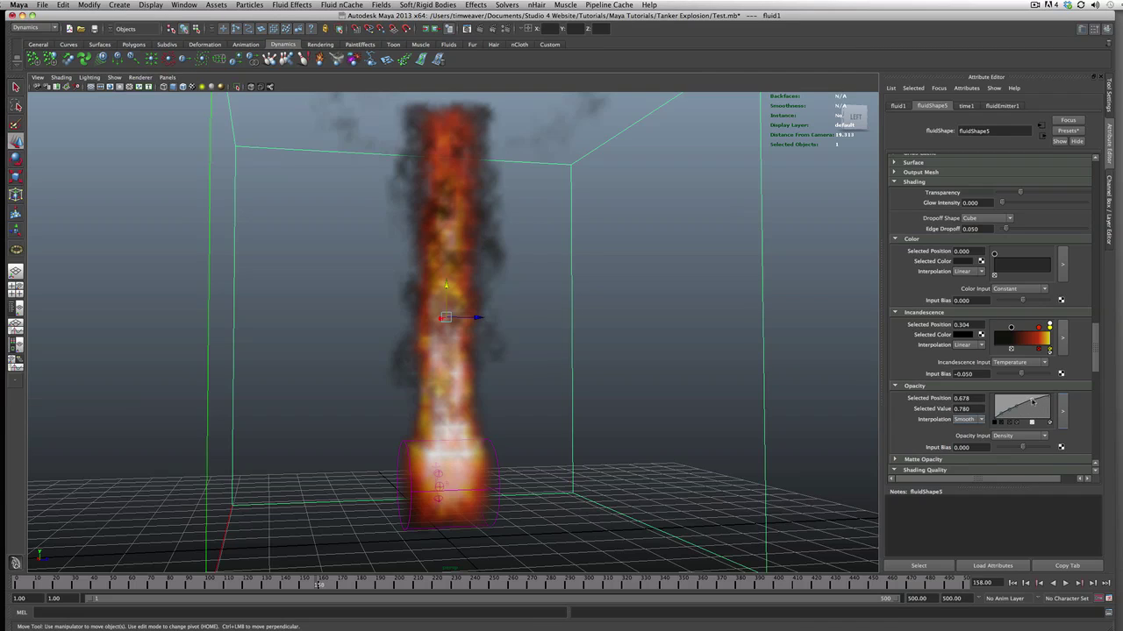
pyautogui.click(980, 420)
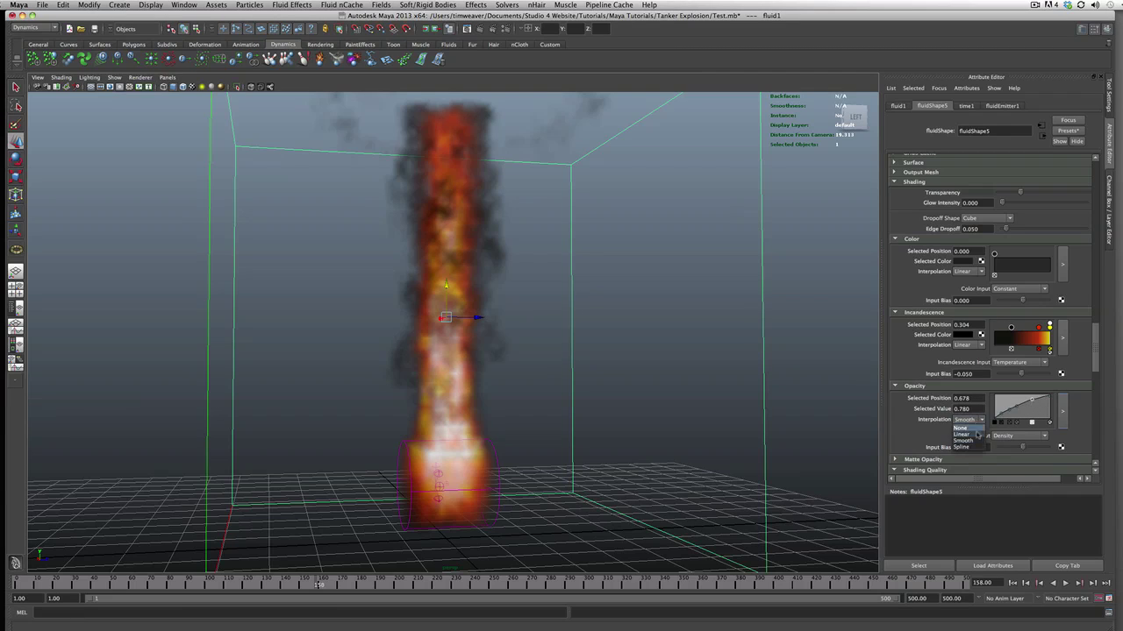
pyautogui.click(970, 435)
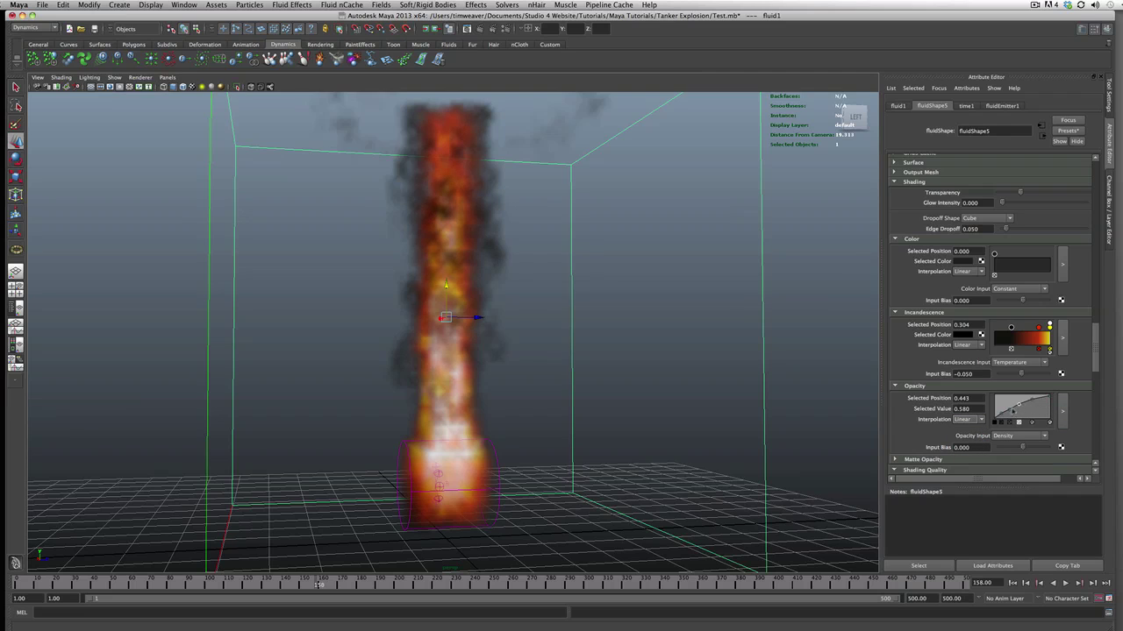
# - Replay the simulation from the first frame, stop it, and inspect the fire and smoke column from several angles
pyautogui.scroll(-4, 1001, 415)
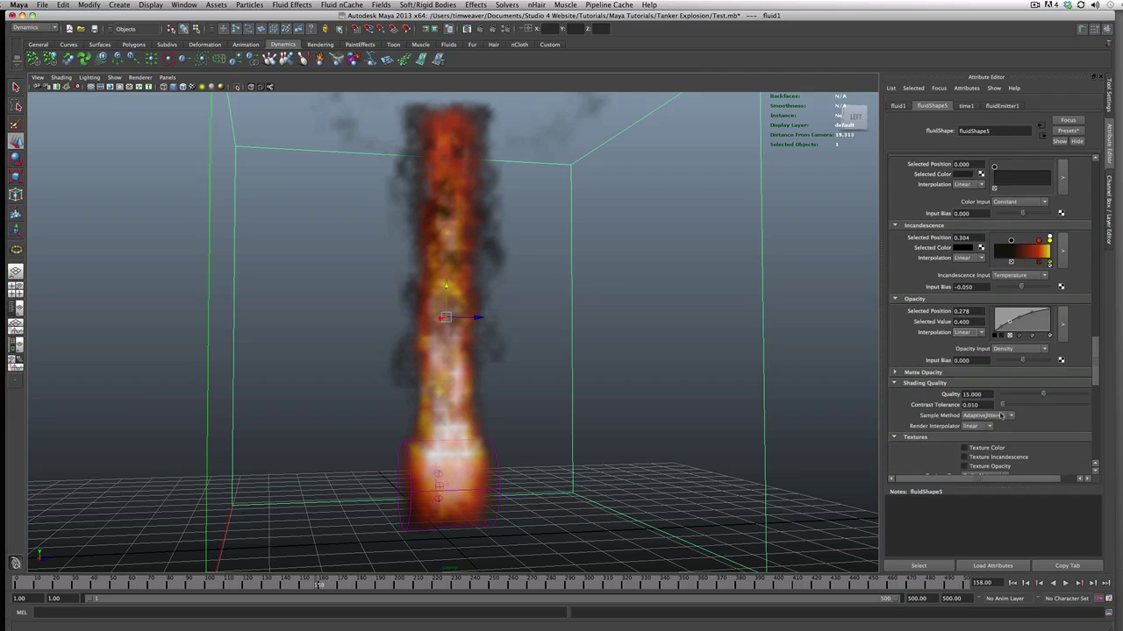
pyautogui.scroll(-7, 1007, 415)
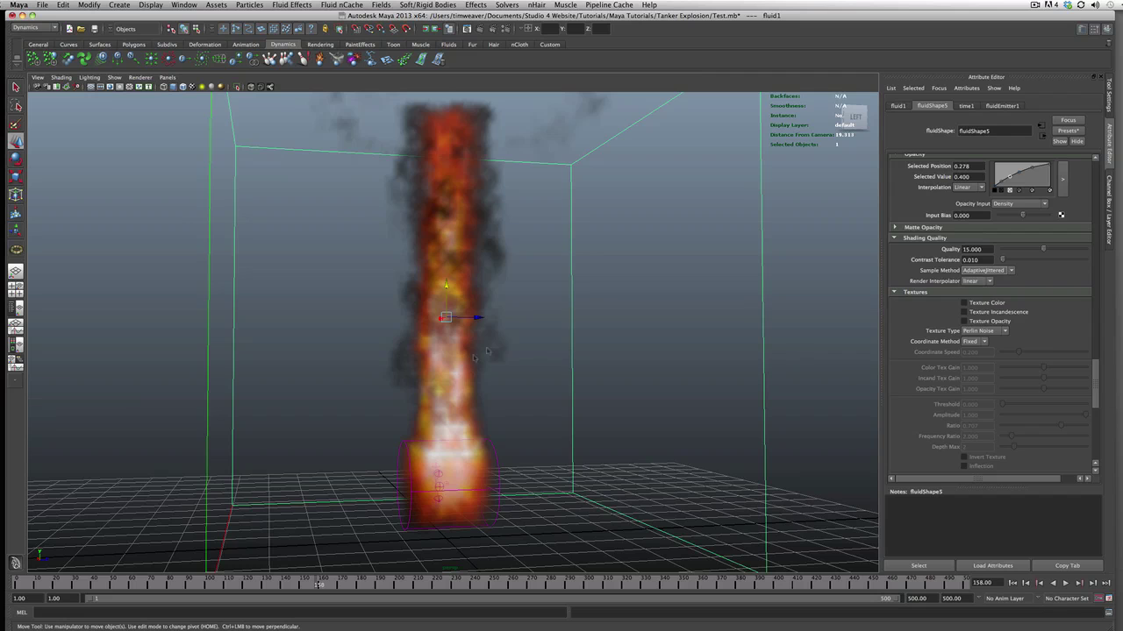
pyautogui.scroll(-4, 954, 331)
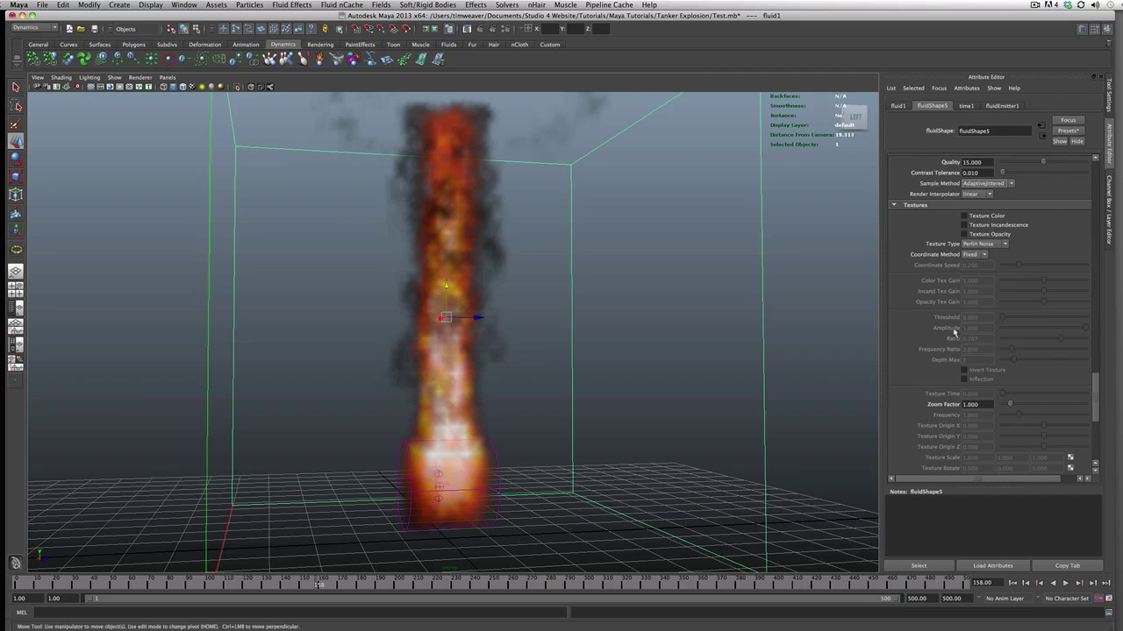
pyautogui.keyDown('alt'); pyautogui.moveTo(617, 394); pyautogui.dragTo(727, 453); pyautogui.keyUp('alt')
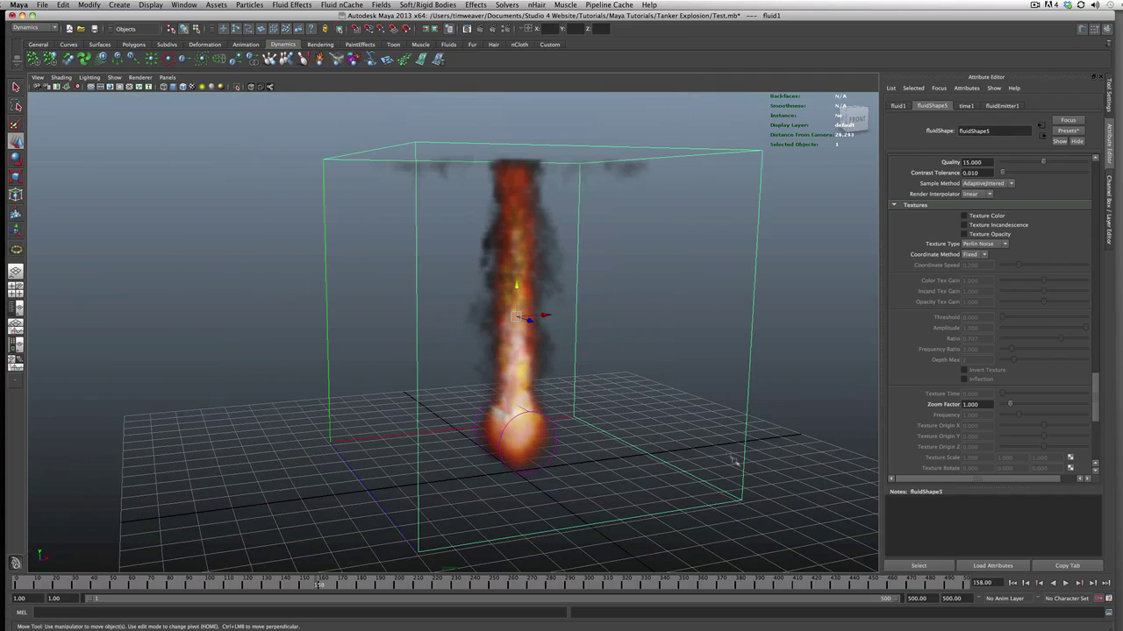
pyautogui.click(1013, 583)
pyautogui.click(1066, 583)
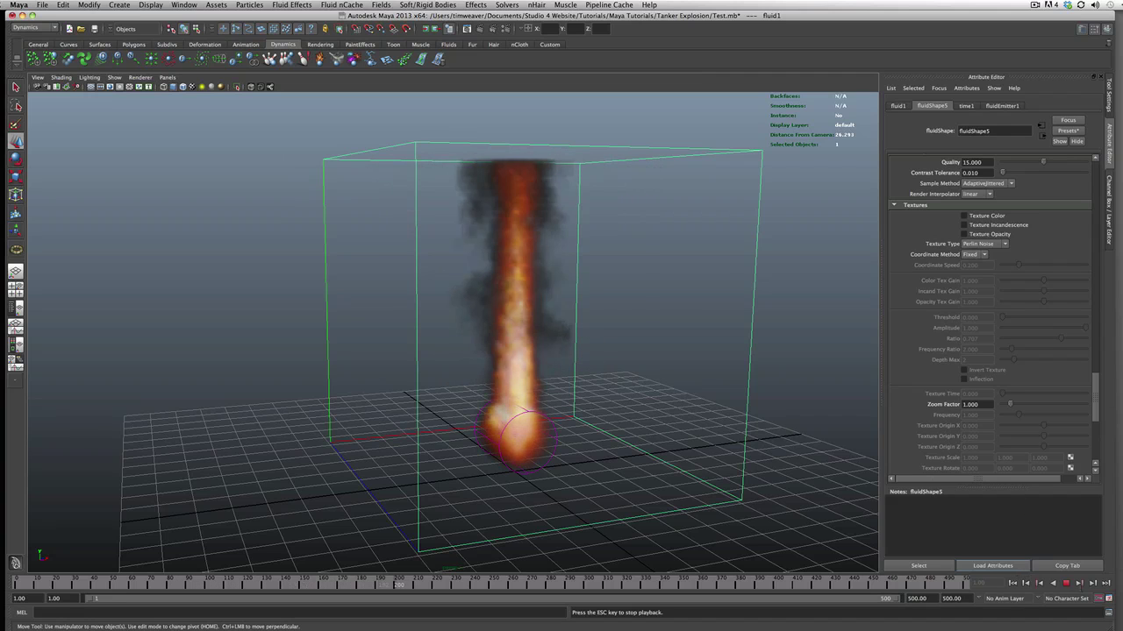
pyautogui.click(1065, 584)
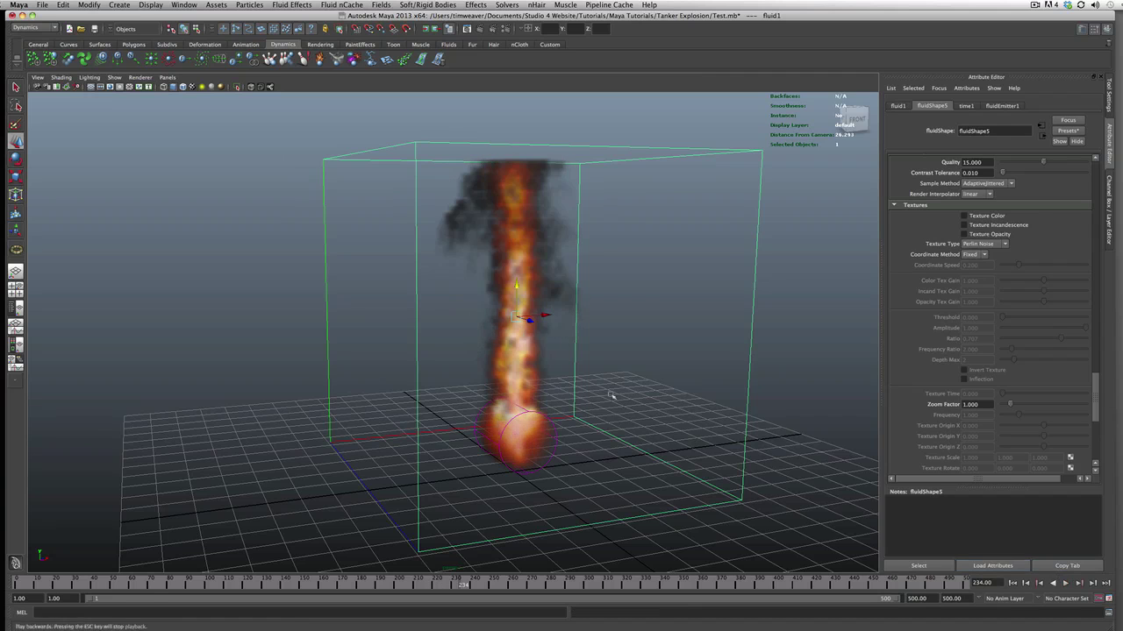
pyautogui.moveTo(576, 391)
pyautogui.keyDown('alt'); pyautogui.mouseDown()
pyautogui.moveTo(612, 389)
pyautogui.moveTo(562, 386)
pyautogui.mouseUp(); pyautogui.keyUp('alt')
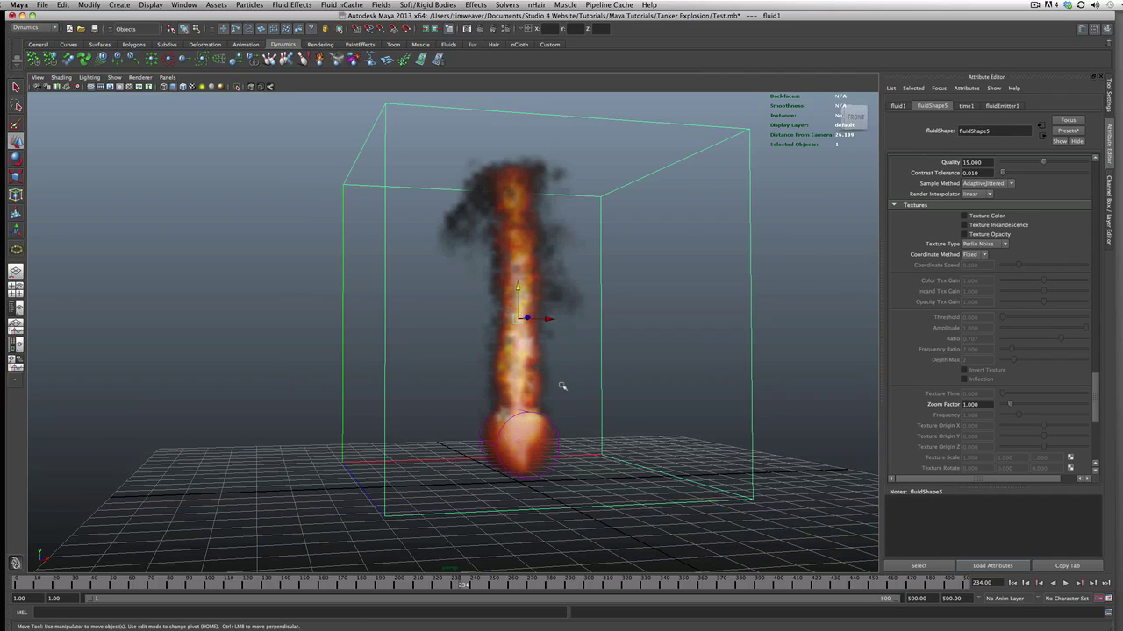
pyautogui.keyDown('alt'); pyautogui.moveTo(519, 389); pyautogui.dragTo(544, 392); pyautogui.keyUp('alt')
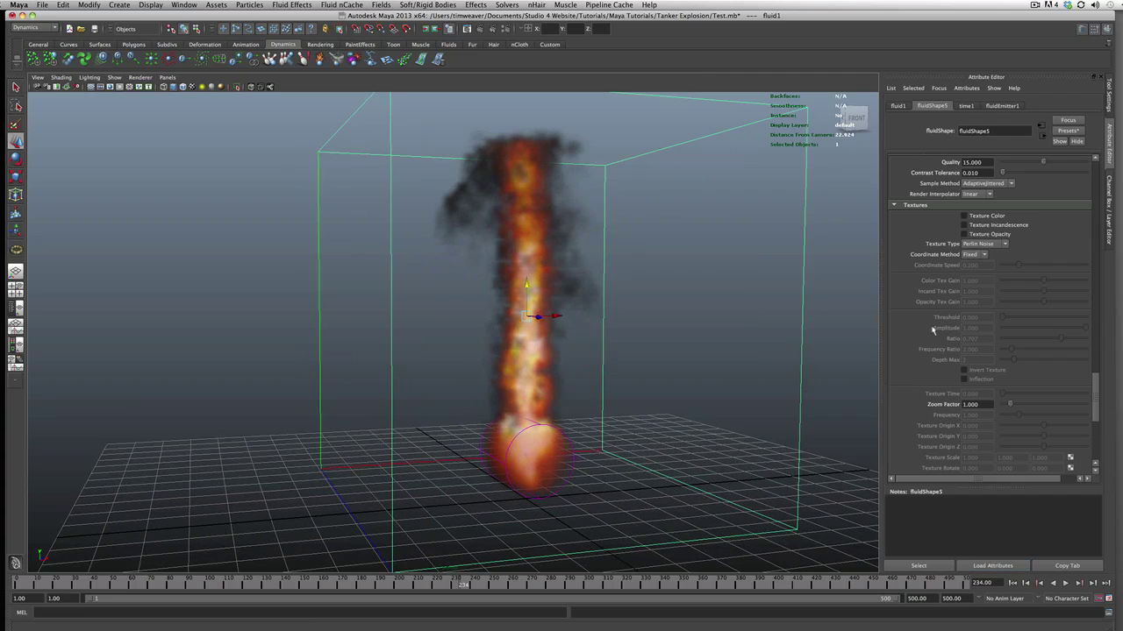
# - Set the fluid's Shaded Display to Density and inspect the density column from the side
pyautogui.moveTo(1095, 391); pyautogui.dragTo(1094, 200)
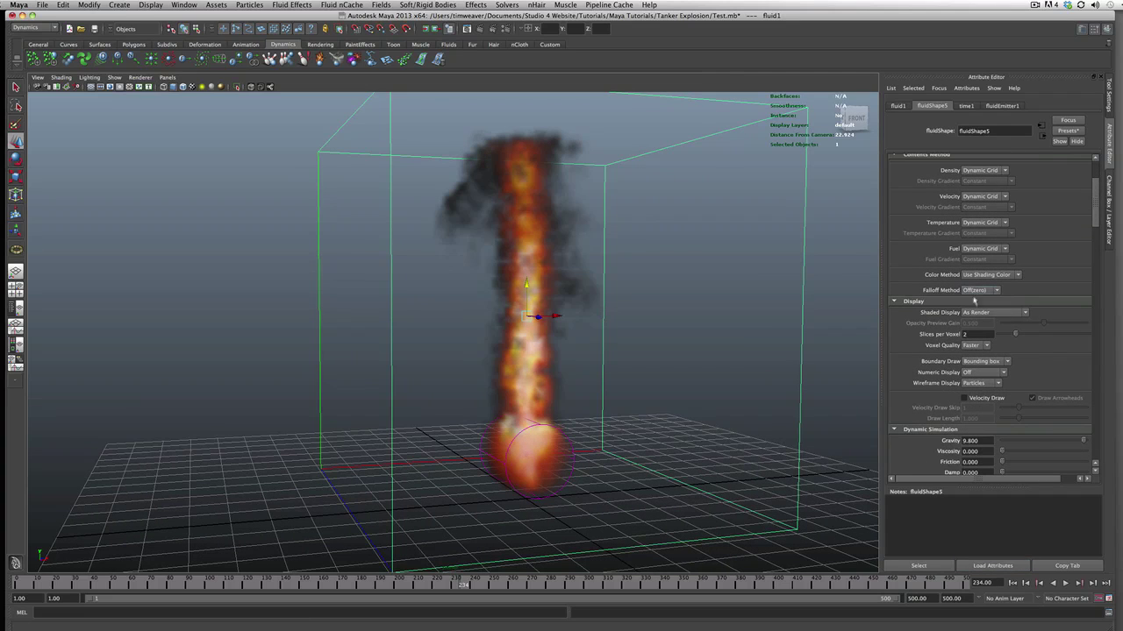
pyautogui.click(985, 314)
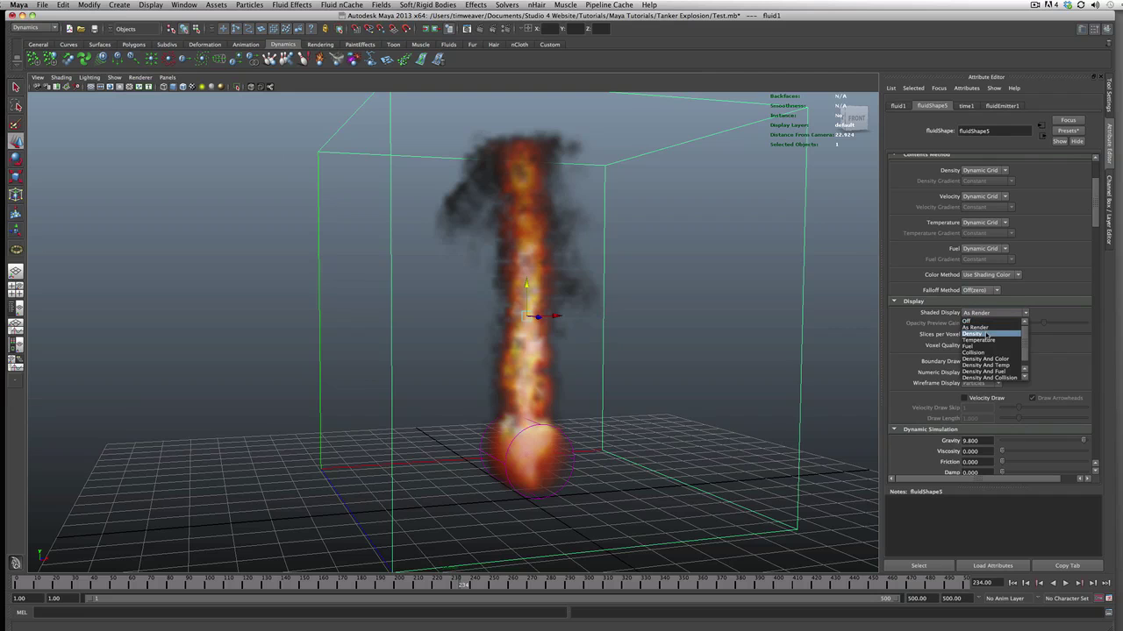
pyautogui.click(974, 334)
pyautogui.keyDown('alt'); pyautogui.moveTo(579, 355); pyautogui.dragTo(727, 363); pyautogui.keyUp('alt')
# - Set the fluid's Shaded Display to Temperature and inspect how heat spreads through the container
pyautogui.click(977, 314)
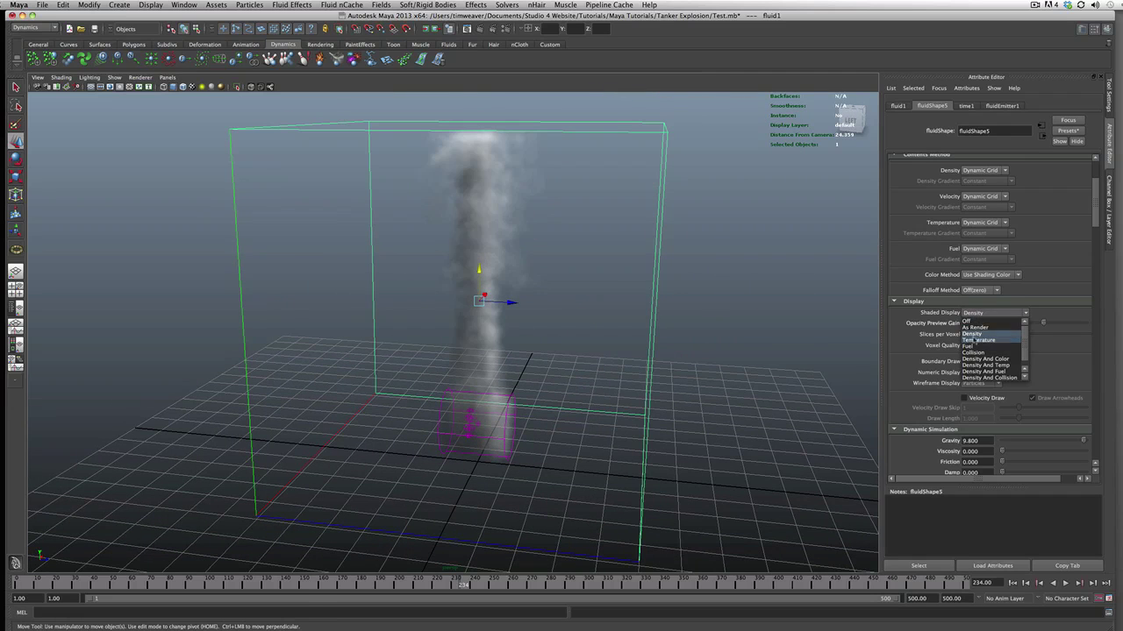
pyautogui.click(973, 345)
pyautogui.moveTo(591, 358)
pyautogui.keyDown('alt'); pyautogui.mouseDown()
pyautogui.moveTo(666, 339)
pyautogui.moveTo(509, 338)
pyautogui.moveTo(631, 346)
pyautogui.mouseUp(); pyautogui.keyUp('alt')
# - Set the fluid's Shaded Display to Fuel and inspect the fuel around the emitter from different angles
pyautogui.click(991, 312)
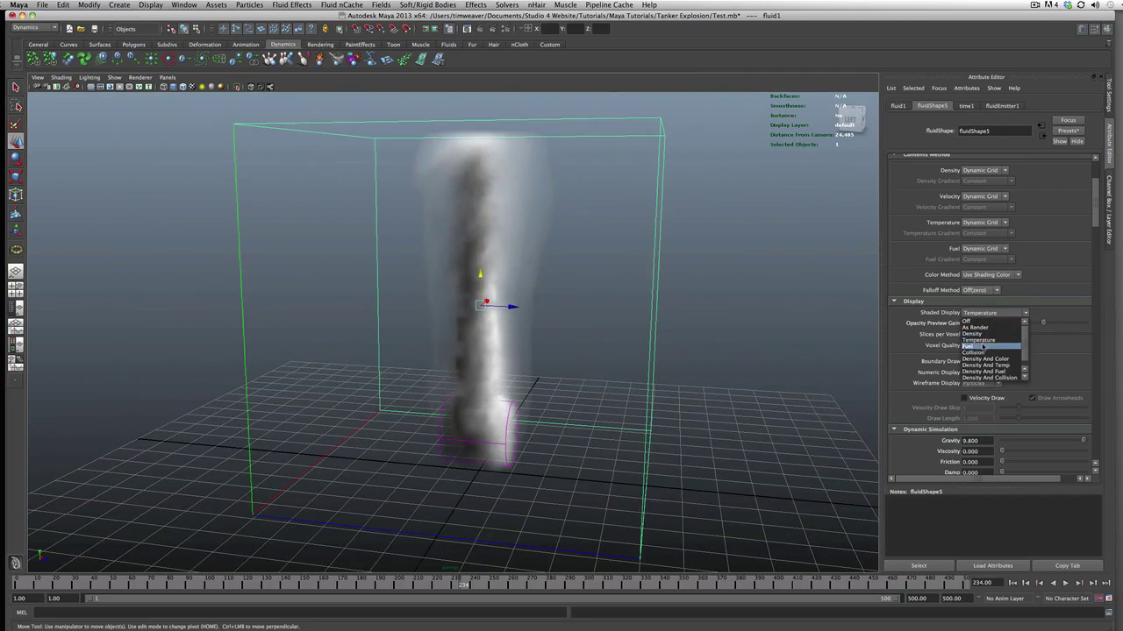
pyautogui.click(967, 346)
pyautogui.moveTo(602, 394)
pyautogui.keyDown('alt'); pyautogui.mouseDown()
pyautogui.moveTo(553, 396)
pyautogui.moveTo(566, 396)
pyautogui.mouseUp(); pyautogui.keyUp('alt')
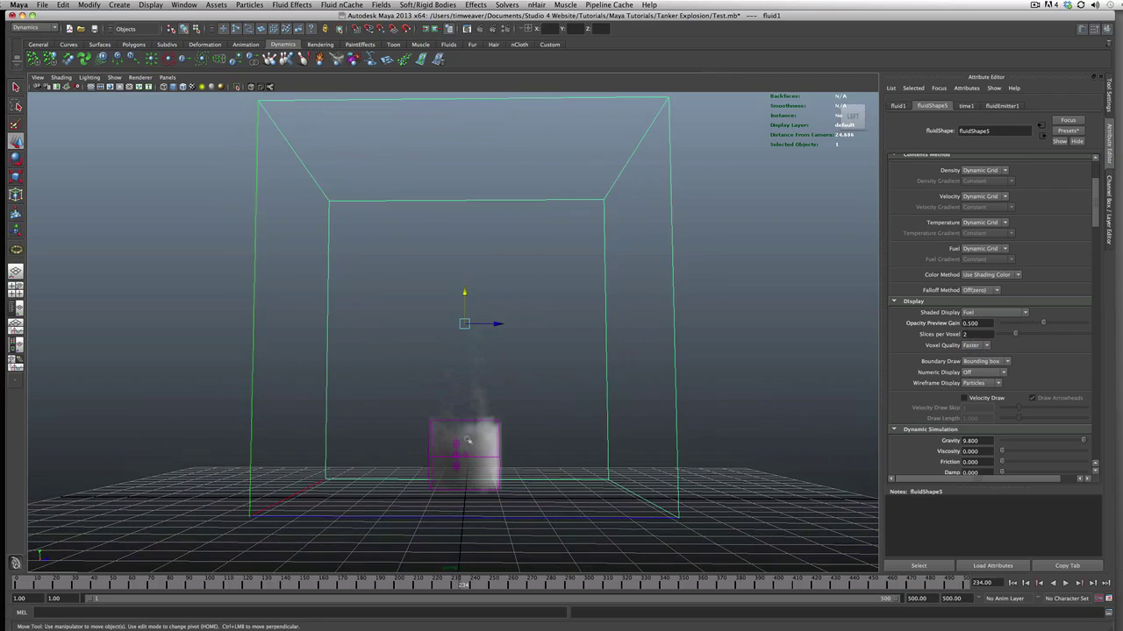
pyautogui.keyDown('alt'); pyautogui.moveTo(512, 423); pyautogui.dragTo(497, 428); pyautogui.keyUp('alt')
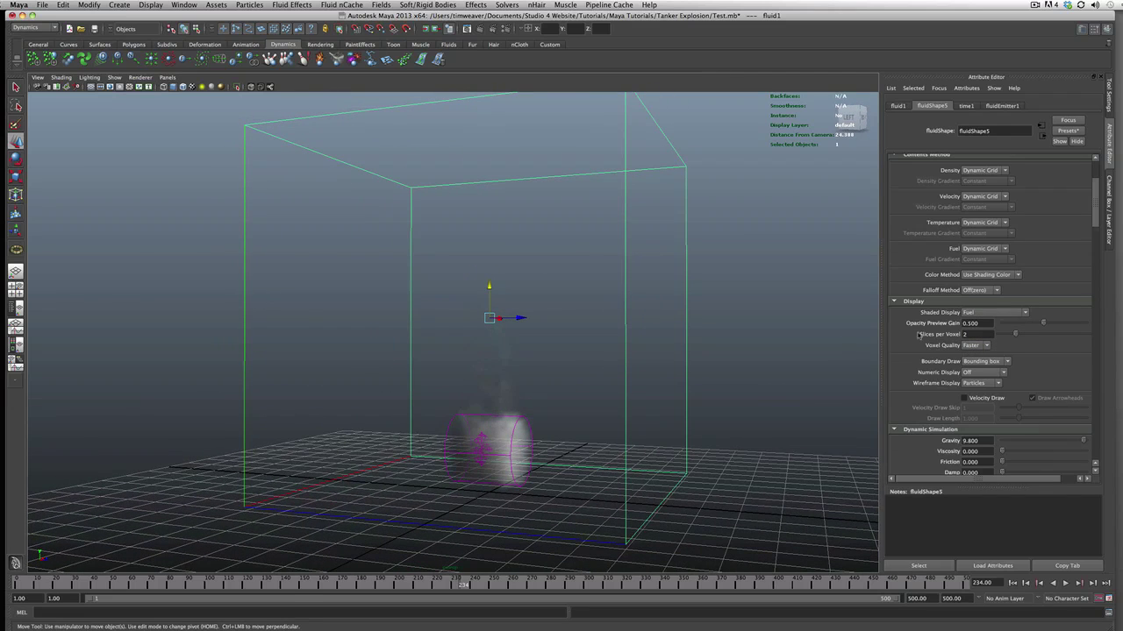
# - Return the fluid's Shaded Display to Temperature
pyautogui.scroll(-5, 918, 335)
pyautogui.click(992, 167)
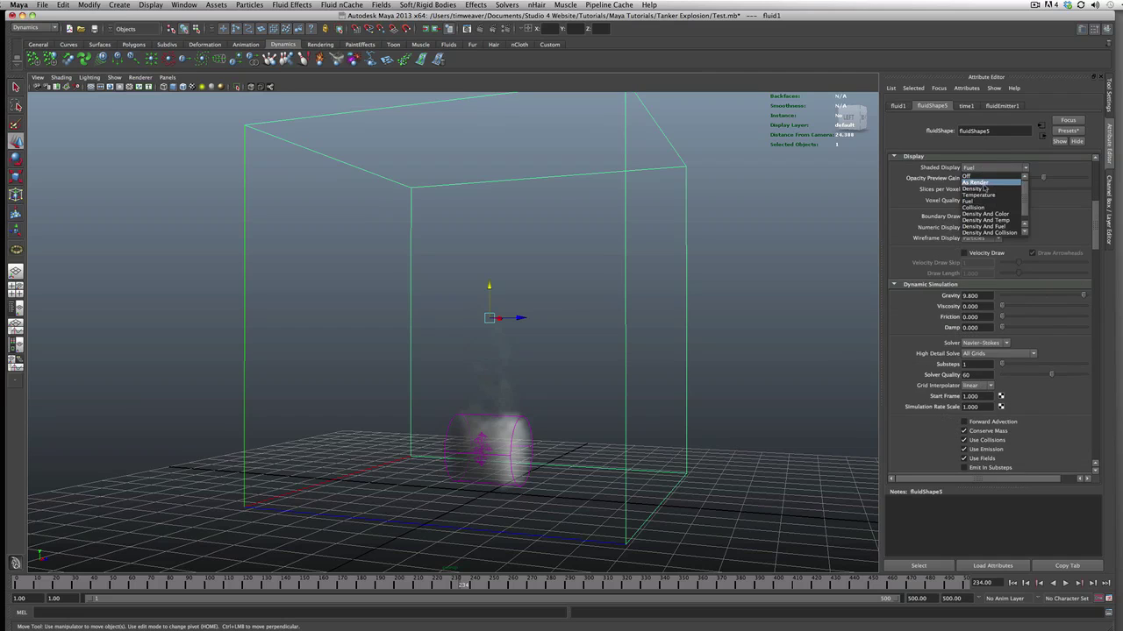
pyautogui.click(984, 188)
# - Set the fluid's Temperature Dissipation to 0.5 and Temperature Diffusion to 2
pyautogui.scroll(-5, 927, 364)
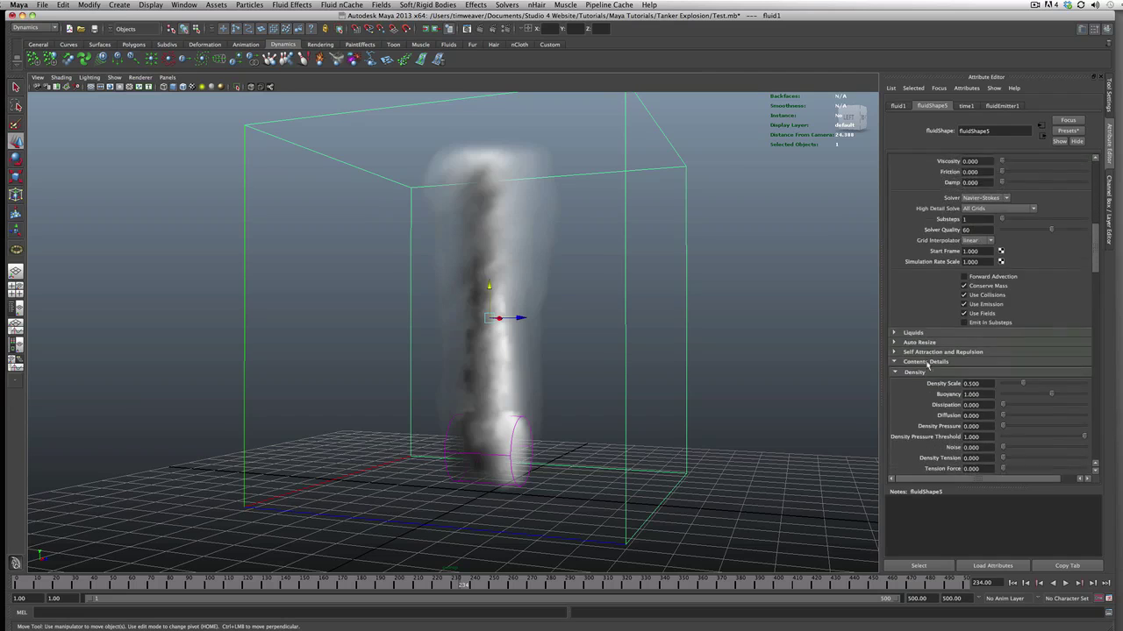
pyautogui.scroll(-5, 932, 360)
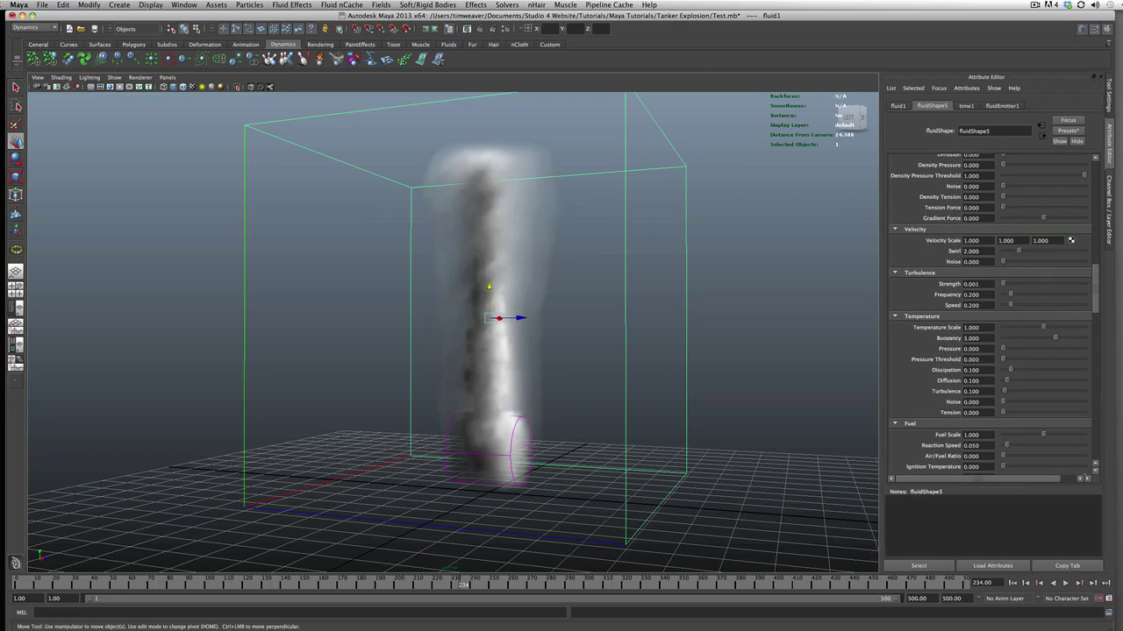
pyautogui.scroll(-1, 1024, 356)
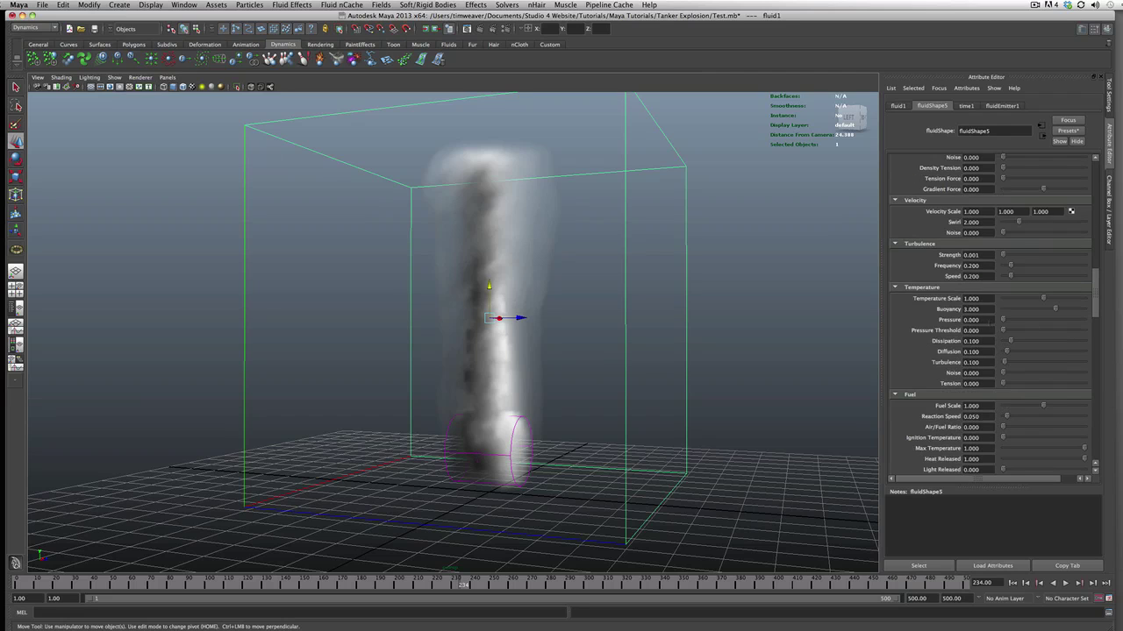
pyautogui.moveTo(987, 342); pyautogui.dragTo(937, 341)
pyautogui.moveTo(991, 352); pyautogui.dragTo(933, 349)
# - Play the simulation from the first frame, pausing and resuming it, to examine the temperature spread, and stop playback
pyautogui.click(1013, 584)
pyautogui.click(1066, 583)
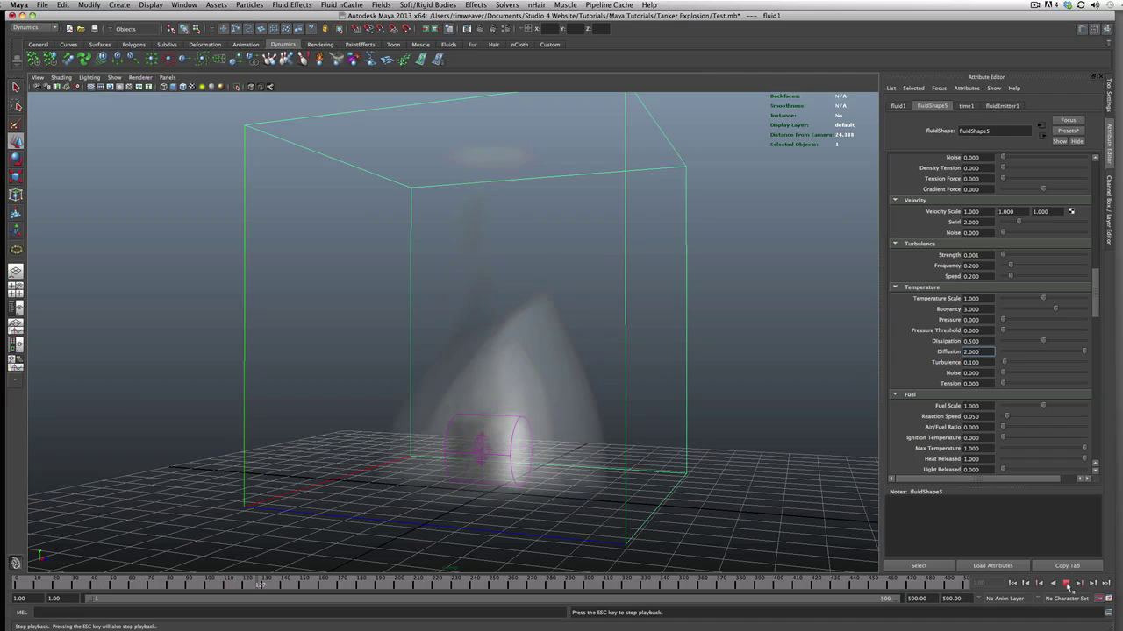
pyautogui.click(1068, 586)
pyautogui.press('w')
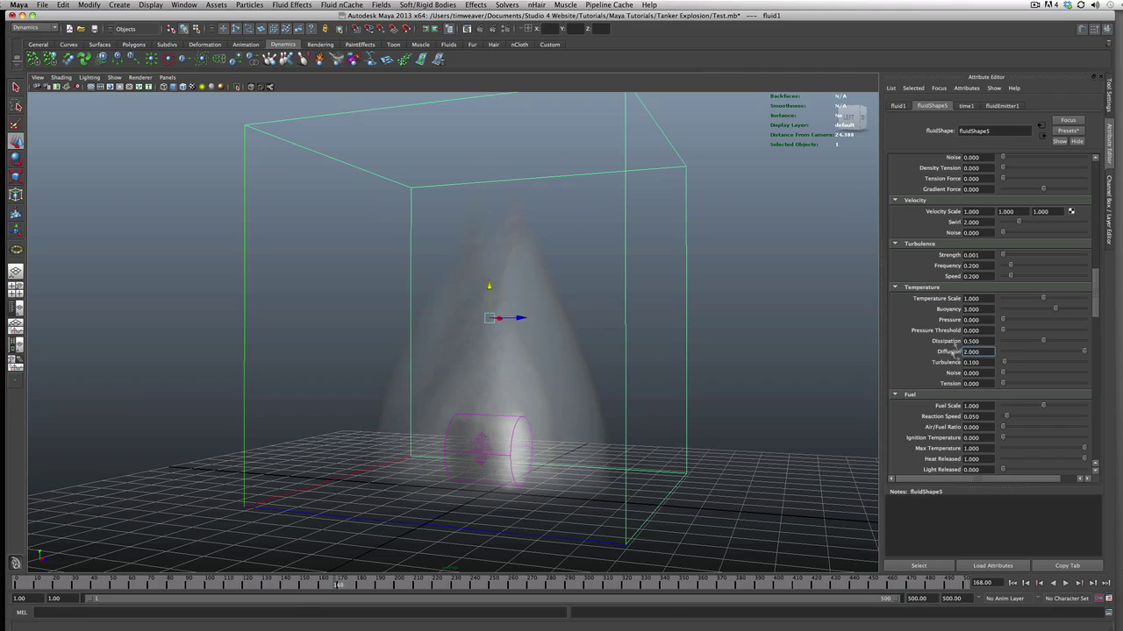
pyautogui.click(1066, 584)
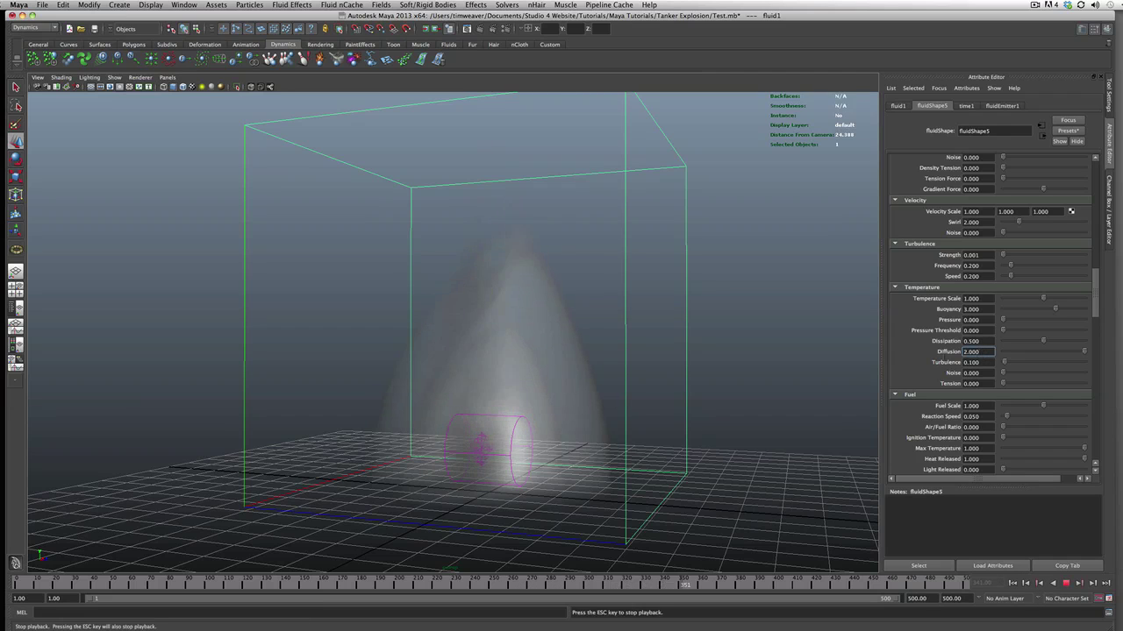
pyautogui.press('Escape')
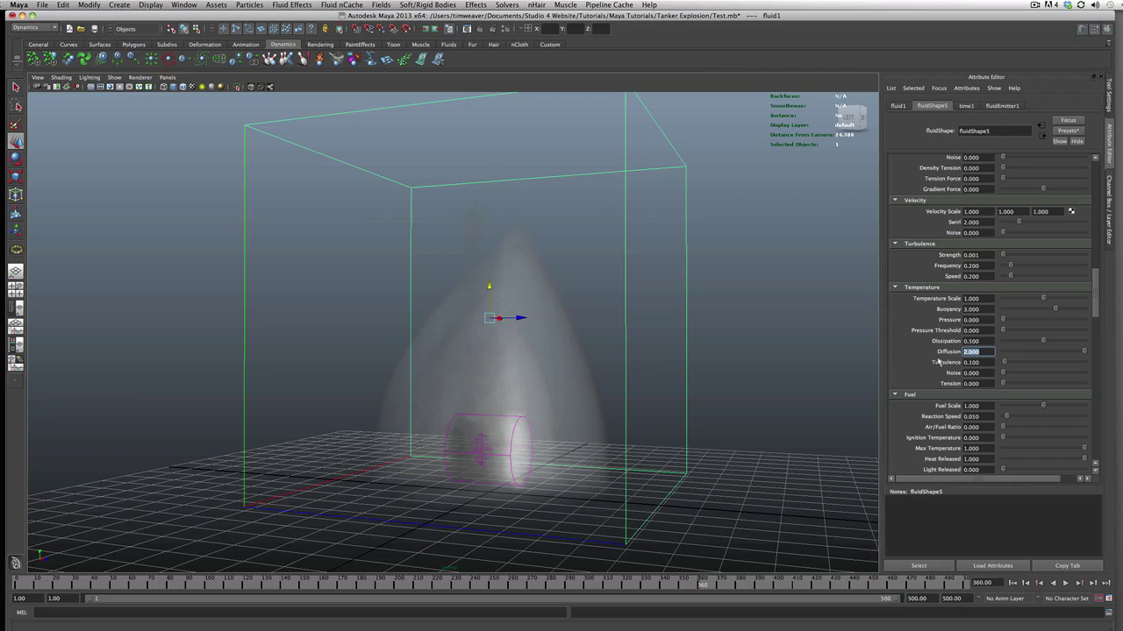
# - Set the fluid's Temperature Diffusion to 1 and play the simulation from the first frame to check the temperature spread
pyautogui.click(1013, 583)
pyautogui.click(1066, 583)
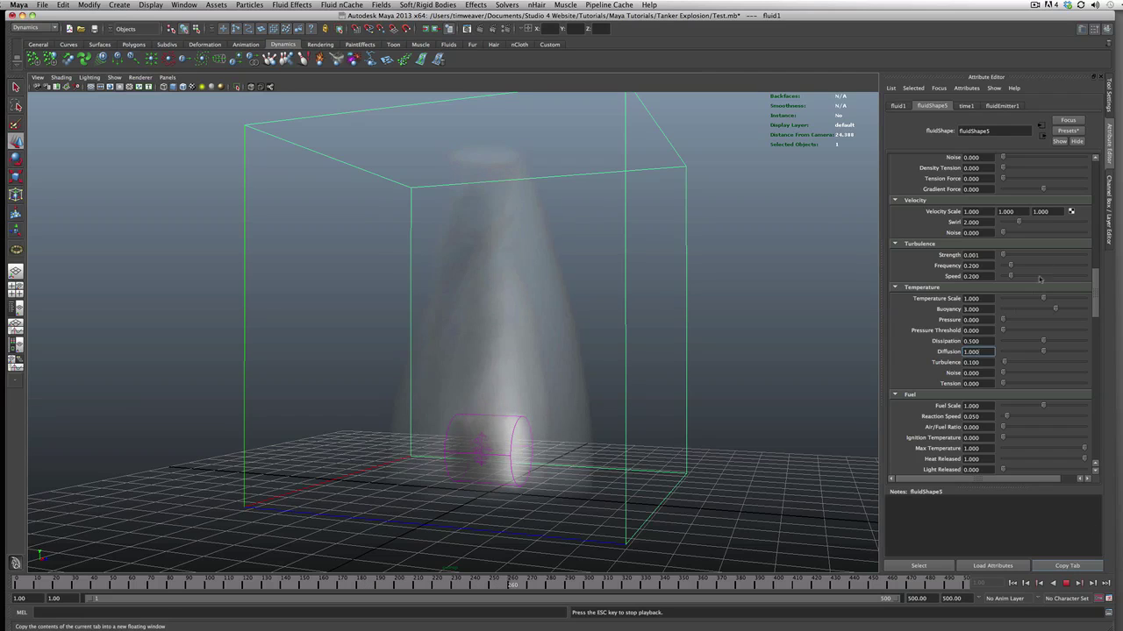
pyautogui.press('Escape')
# - Set the fluid's Shaded Display to As Render
pyautogui.moveTo(1097, 281); pyautogui.dragTo(1097, 212)
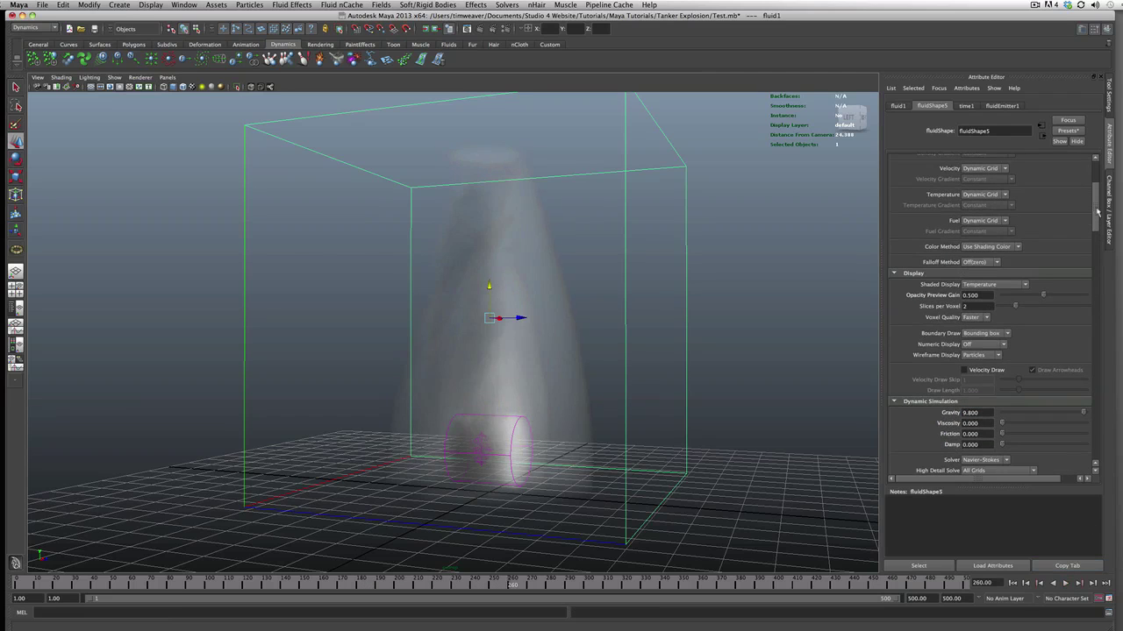
pyautogui.click(992, 284)
pyautogui.click(981, 288)
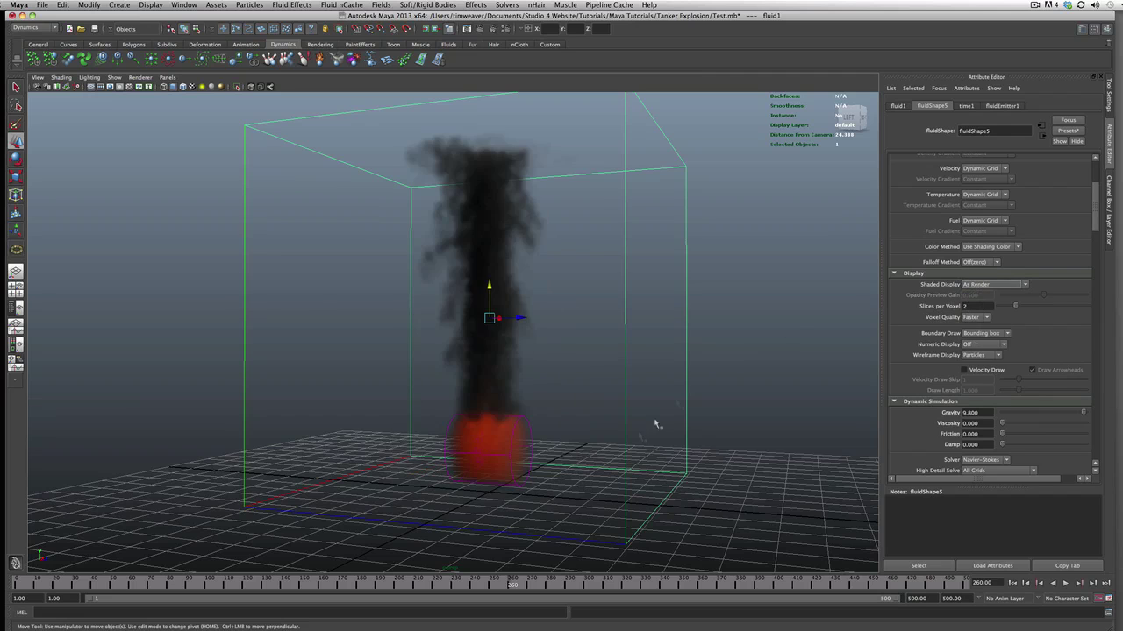
# - Play the simulation from the first frame to about frame 163 to examine the shaded fire and smoke
pyautogui.keyDown('alt'); pyautogui.moveTo(583, 457); pyautogui.dragTo(469, 285); pyautogui.keyUp('alt')
pyautogui.click(1013, 583)
pyautogui.click(1066, 583)
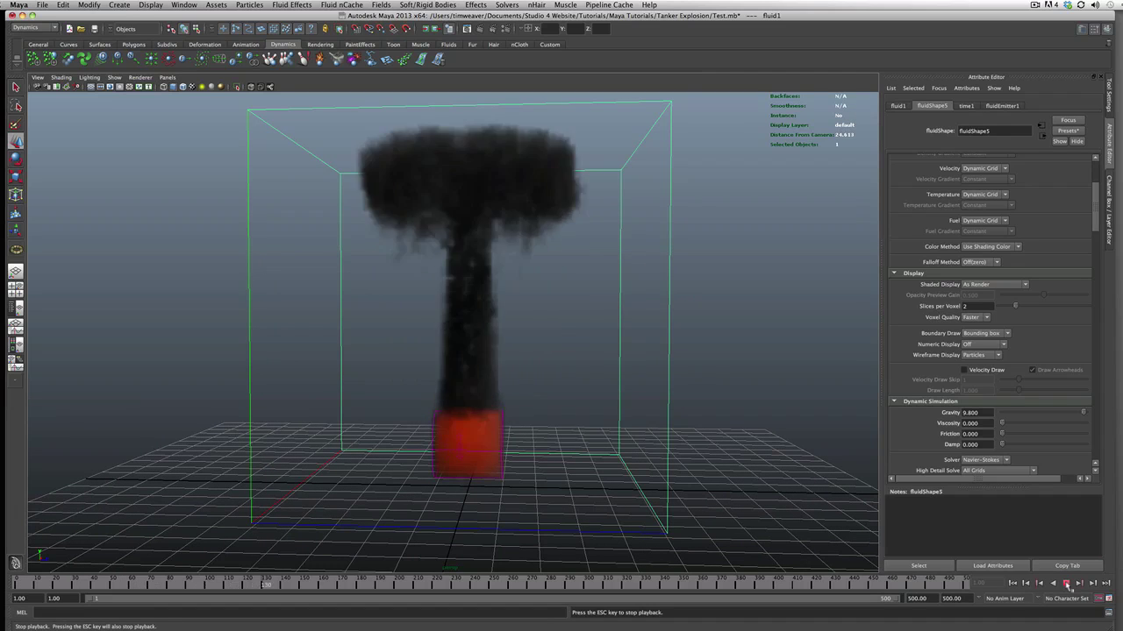
pyautogui.click(1067, 584)
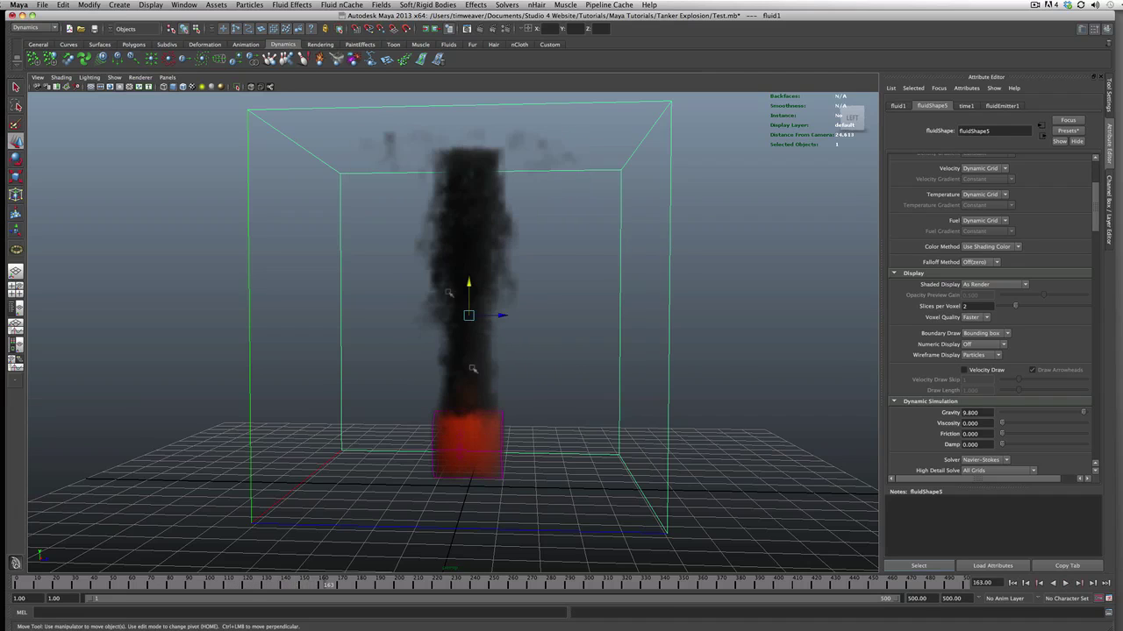
# - Shift the black marker of the fluid's Incandescence ramp to position 0.261
pyautogui.scroll(3, 507, 375)
pyautogui.scroll(-5, 1020, 338)
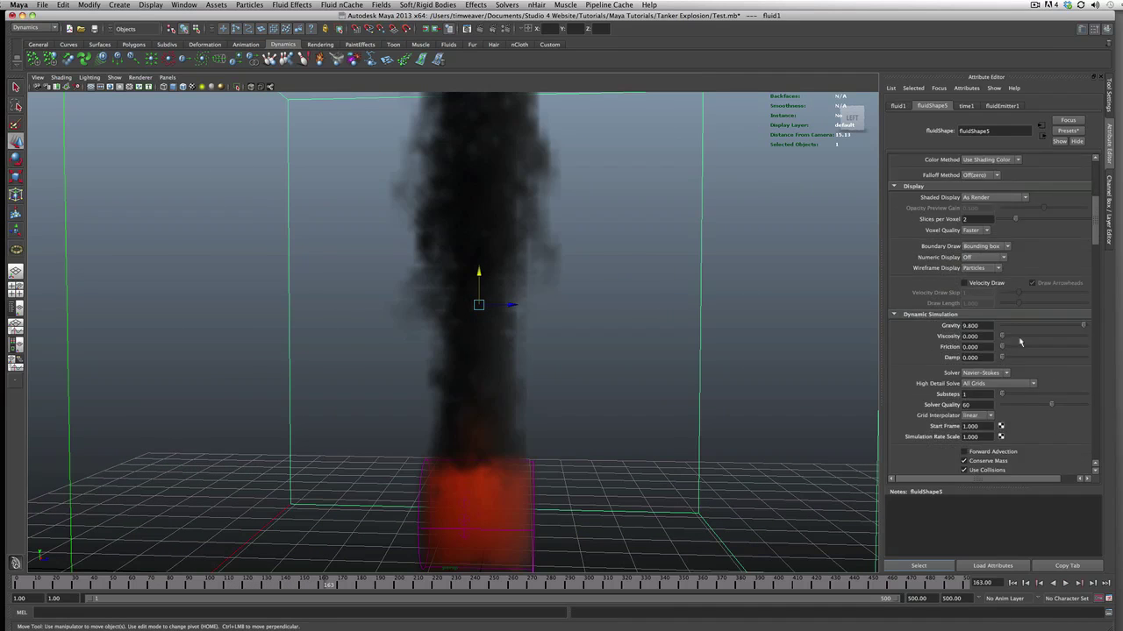
pyautogui.scroll(-10, 1020, 348)
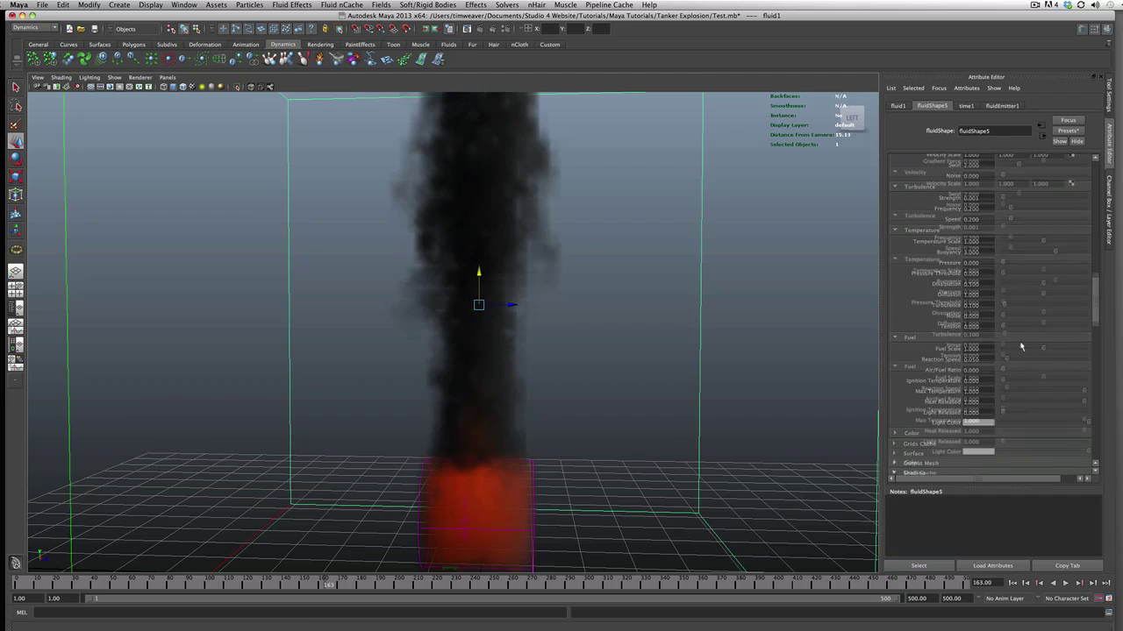
pyautogui.scroll(-3, 1020, 348)
pyautogui.scroll(-2, 1062, 435)
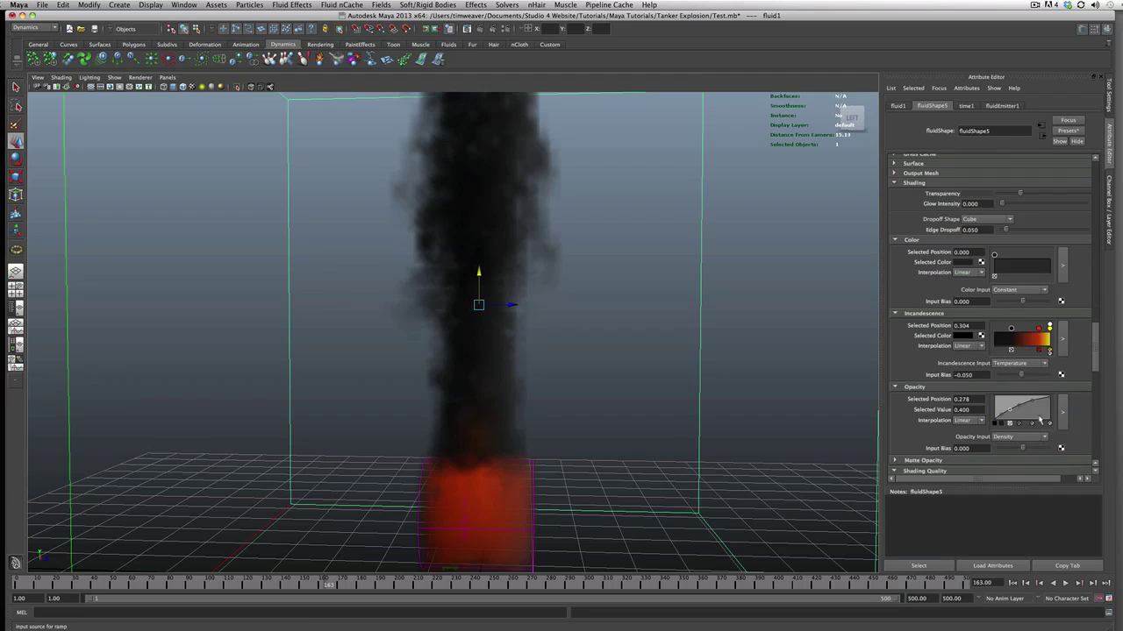
pyautogui.scroll(-1, 1066, 372)
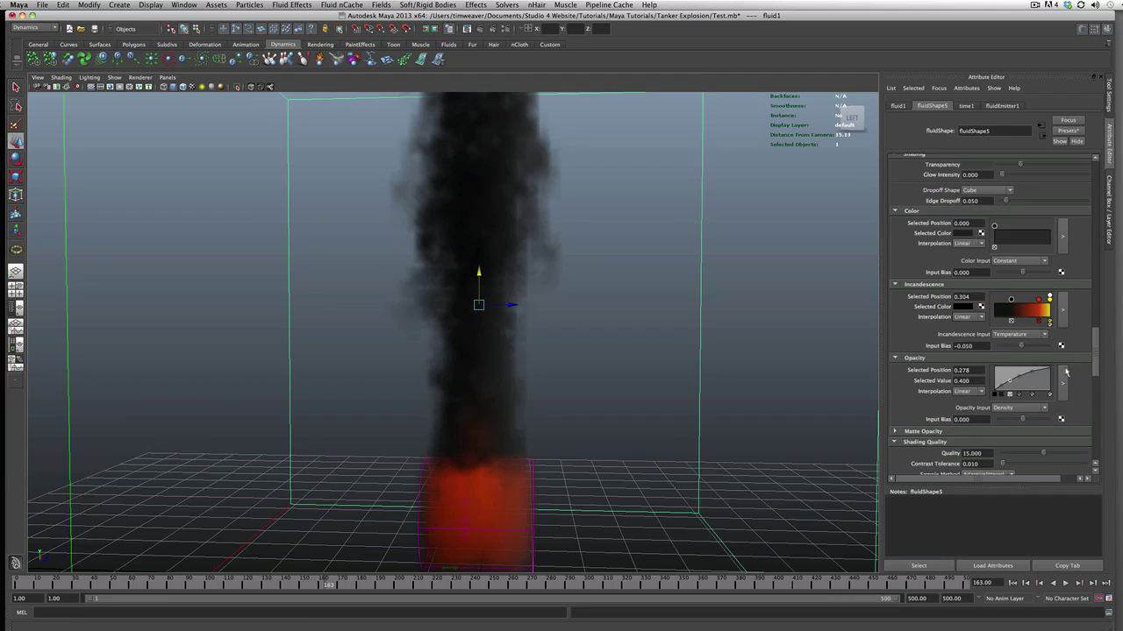
pyautogui.scroll(-1, 1065, 377)
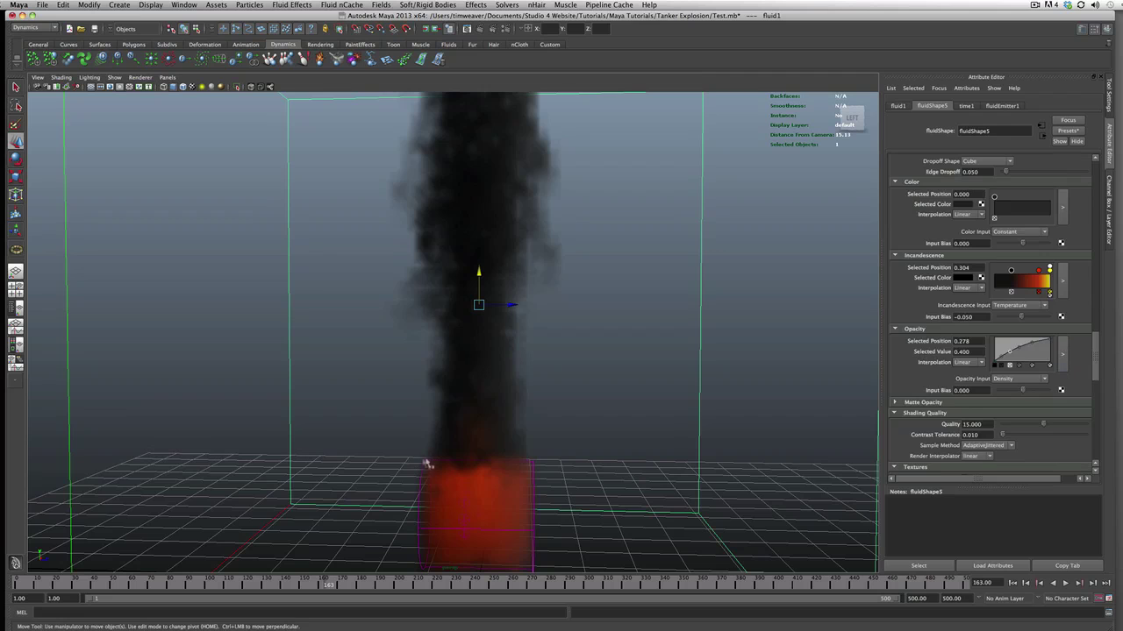
pyautogui.moveTo(1011, 272); pyautogui.dragTo(1006, 277)
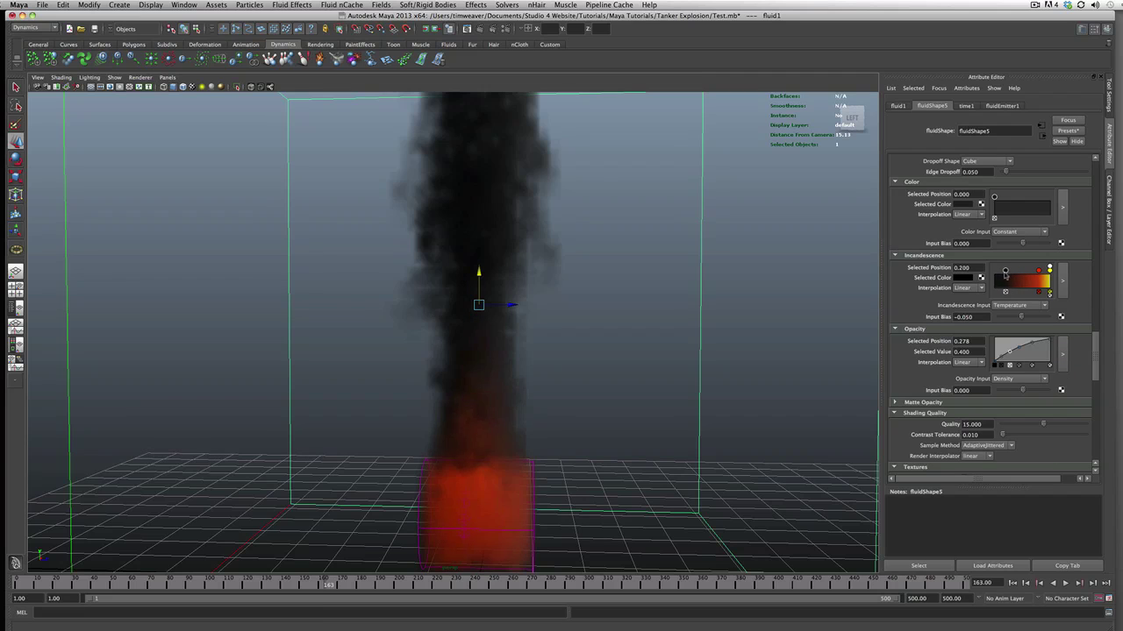
pyautogui.moveTo(1003, 277); pyautogui.dragTo(1008, 279)
# - Set the Incandescence Input Bias to about 0.129 and the Opacity Input Bias to about 0.386
pyautogui.moveTo(1023, 319)
pyautogui.mouseDown()
pyautogui.moveTo(1007, 320)
pyautogui.moveTo(1050, 327)
pyautogui.moveTo(1040, 327)
pyautogui.mouseUp()
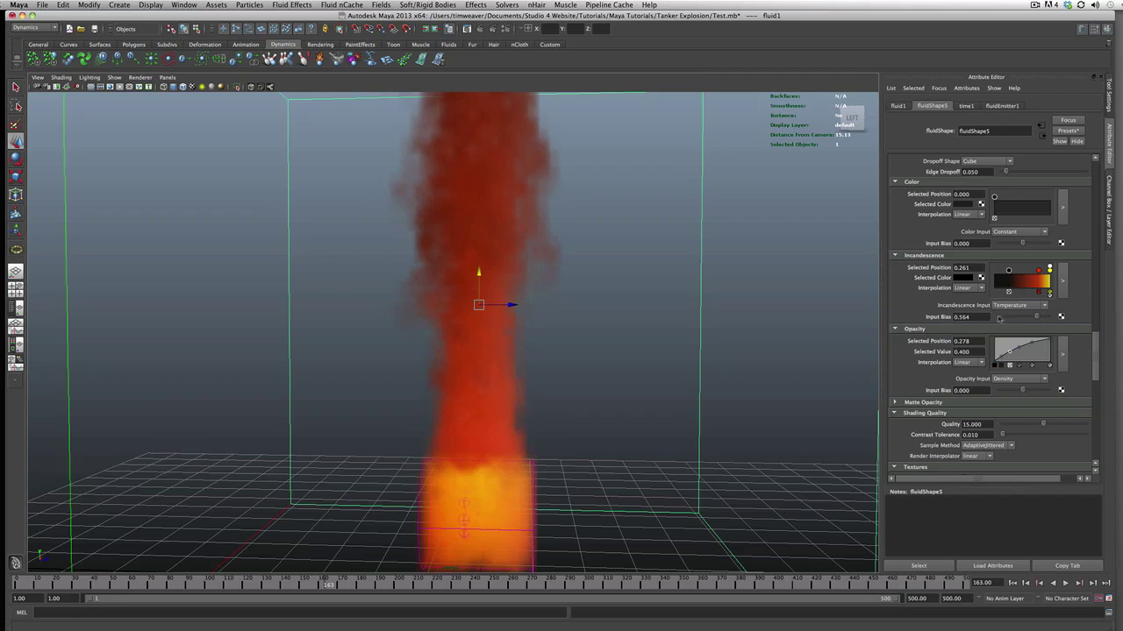
pyautogui.moveTo(1017, 319); pyautogui.dragTo(1025, 321)
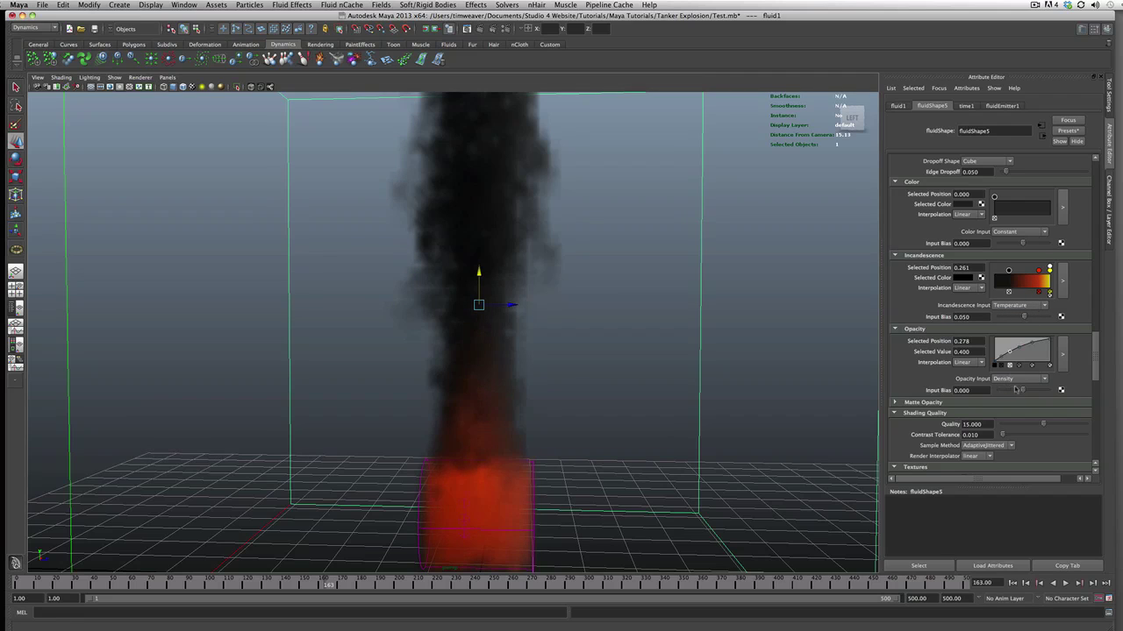
pyautogui.moveTo(1023, 391); pyautogui.dragTo(1033, 393)
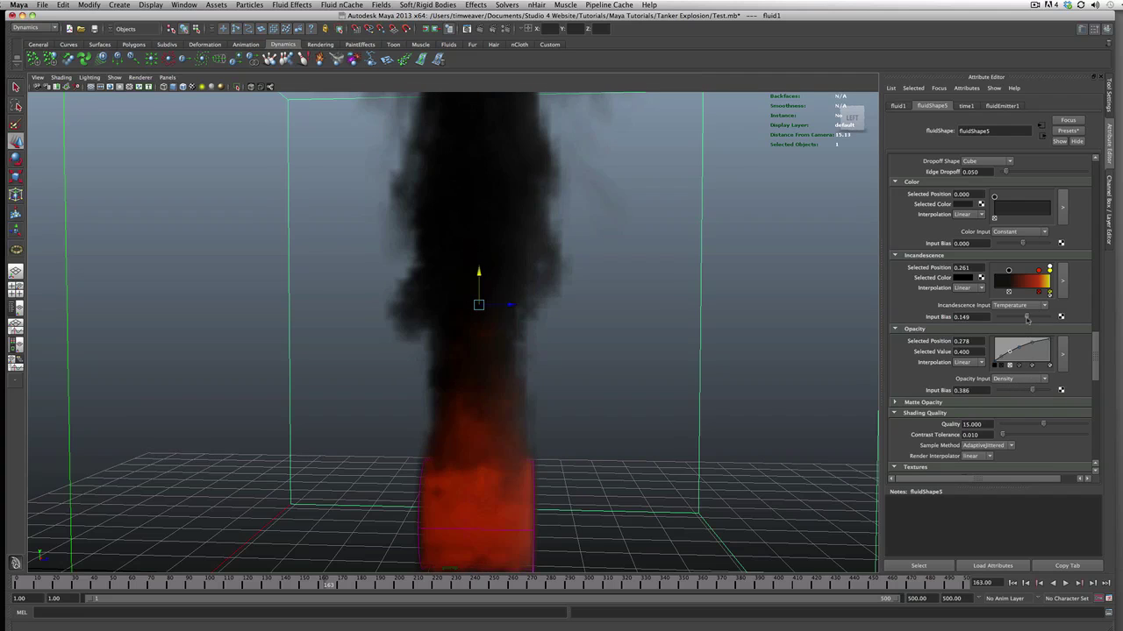
pyautogui.moveTo(1027, 317); pyautogui.dragTo(1026, 319)
# - Deselect the fluid and examine the fire and smoke column up close from several sides
pyautogui.scroll(-5, 732, 359)
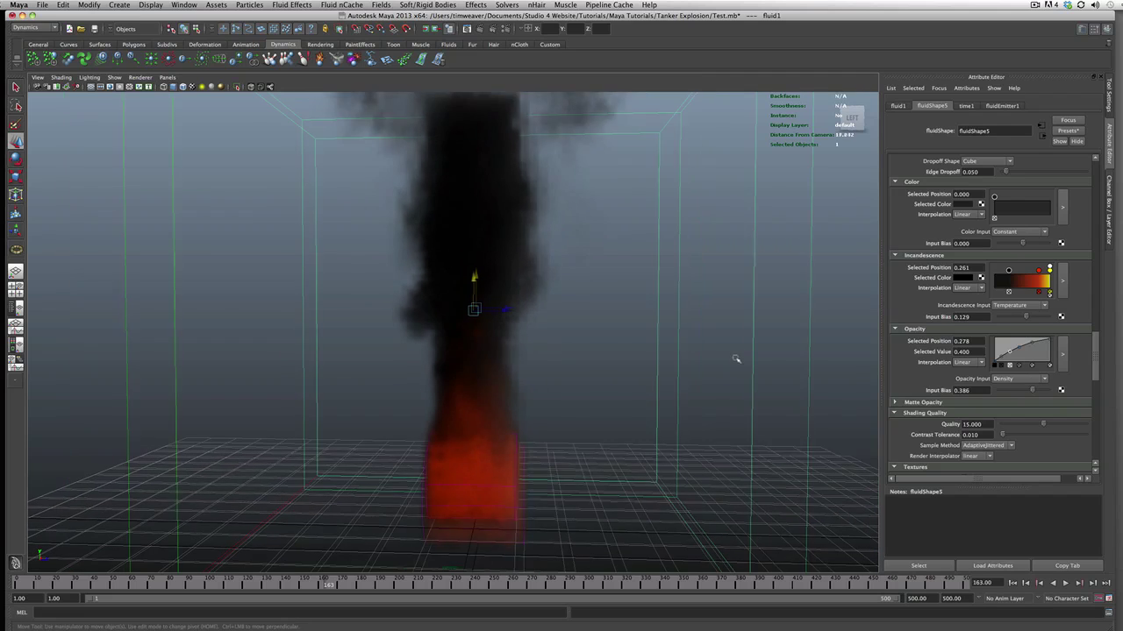
pyautogui.click(837, 362)
pyautogui.keyDown('alt'); pyautogui.moveTo(616, 377); pyautogui.dragTo(430, 379); pyautogui.keyUp('alt')
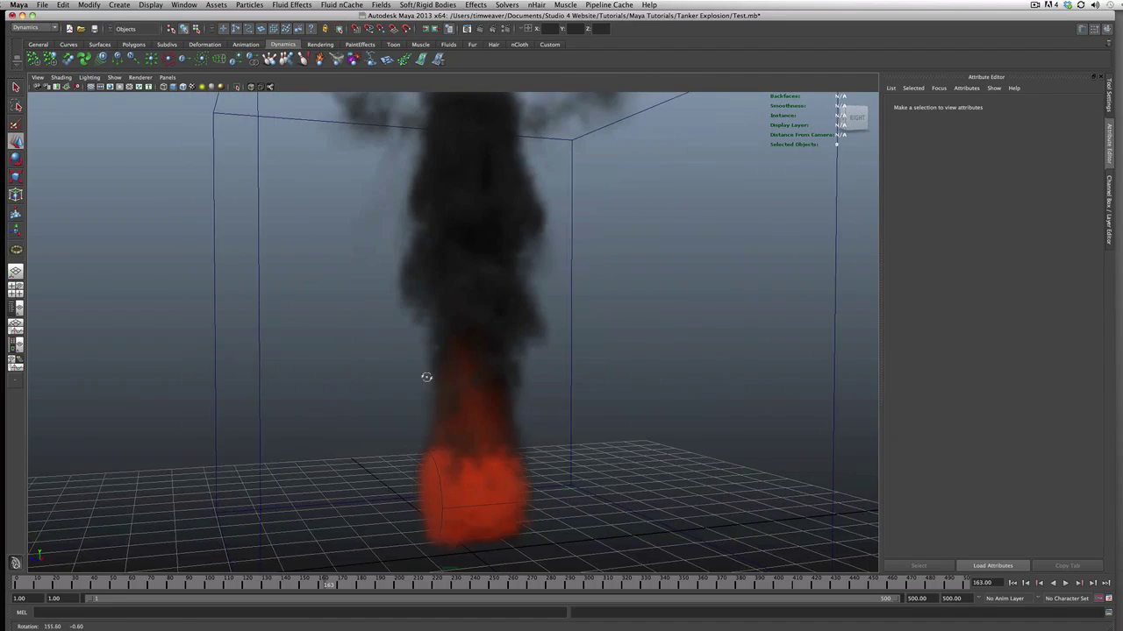
pyautogui.scroll(3, 461, 392)
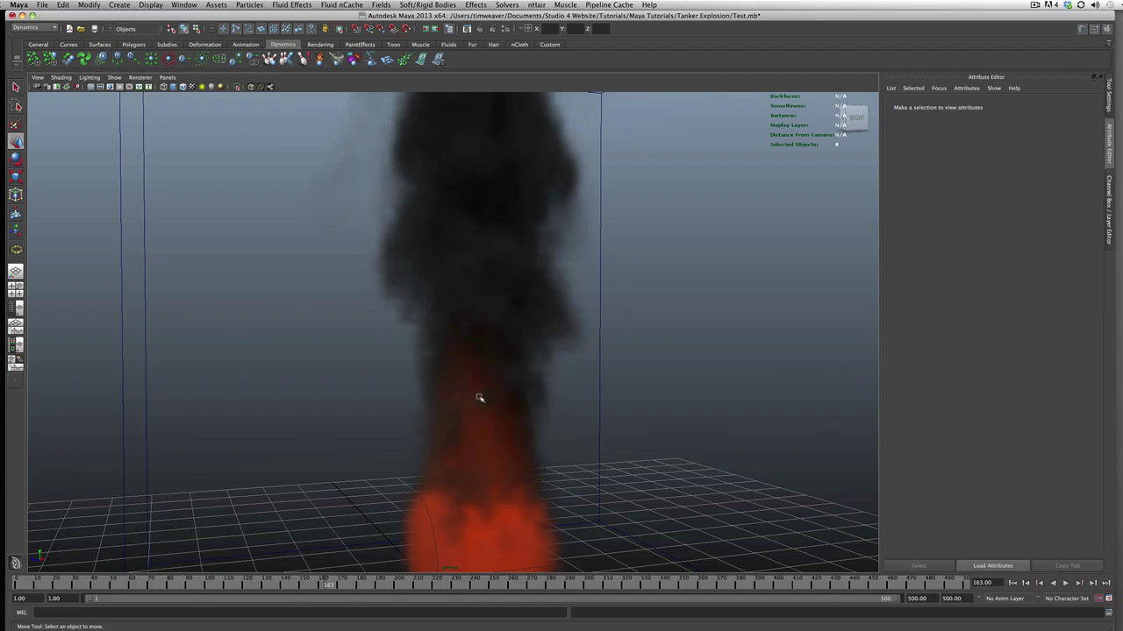
pyautogui.keyDown('alt'); pyautogui.moveTo(473, 357); pyautogui.dragTo(479, 400, button='right'); pyautogui.keyUp('alt')
pyautogui.keyDown('alt'); pyautogui.moveTo(444, 442); pyautogui.dragTo(412, 386, button='right'); pyautogui.keyUp('alt')
pyautogui.keyDown('alt'); pyautogui.moveTo(413, 386); pyautogui.dragTo(508, 399); pyautogui.keyUp('alt')
pyautogui.keyDown('alt'); pyautogui.moveTo(508, 399); pyautogui.dragTo(451, 424, button='right'); pyautogui.keyUp('alt')
pyautogui.keyDown('alt'); pyautogui.moveTo(452, 424); pyautogui.dragTo(494, 339); pyautogui.keyUp('alt')
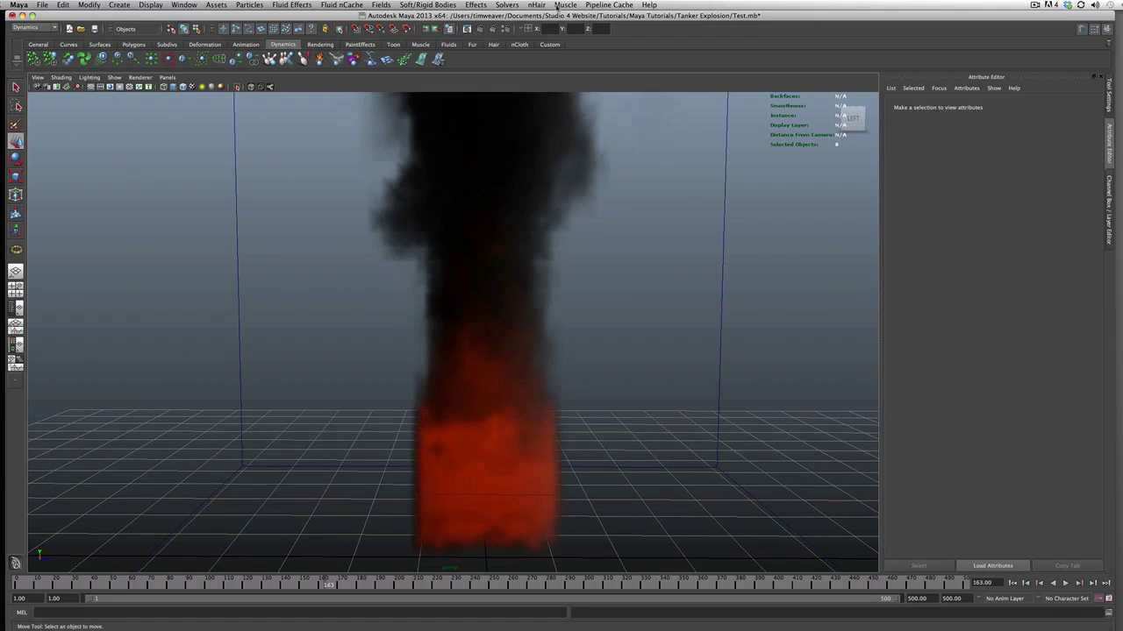
# - Render the current frame with mental ray, review the image and close the render
pyautogui.click(479, 29)
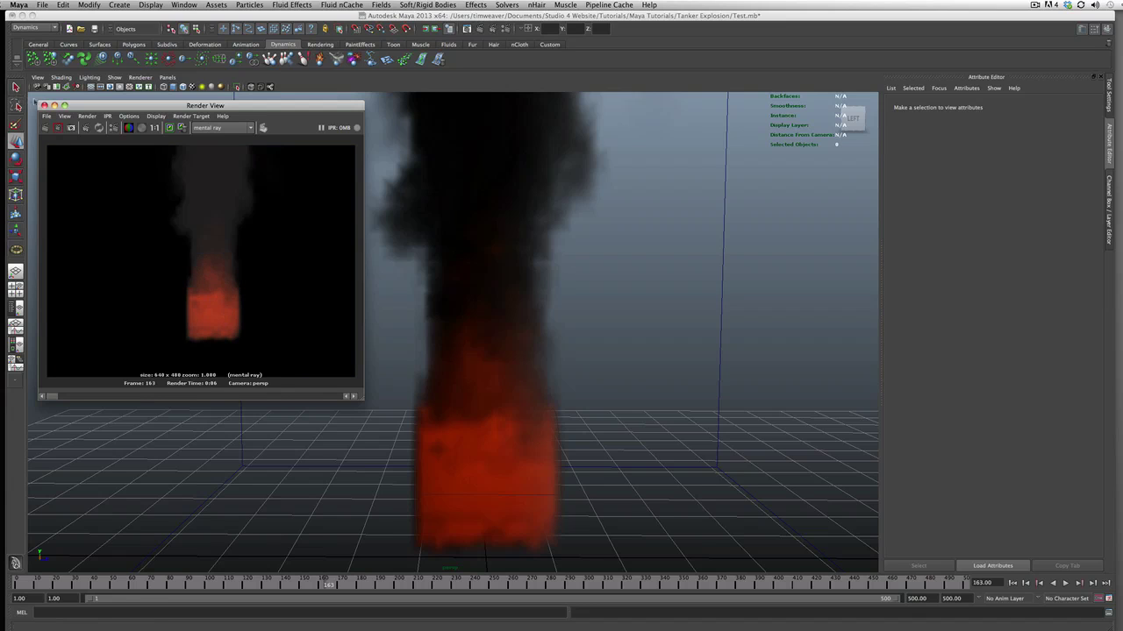
pyautogui.click(46, 105)
pyautogui.keyDown('alt'); pyautogui.moveTo(476, 319); pyautogui.dragTo(562, 407, button='right'); pyautogui.keyUp('alt')
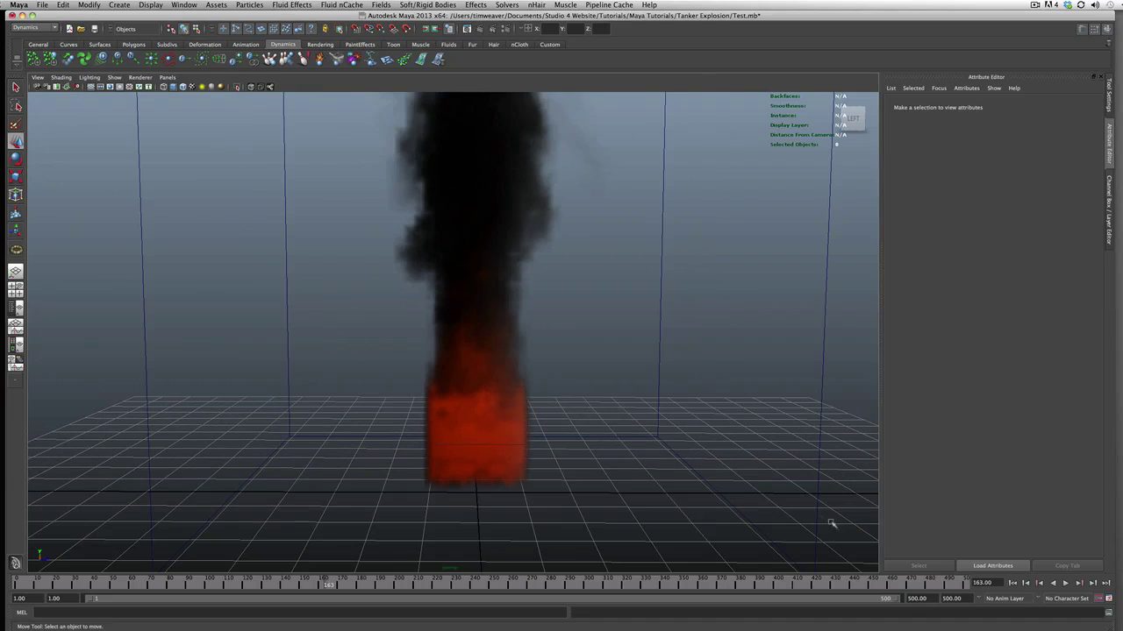
# - Return to the first frame and stretch the cylindrical emitter along its length to roughly twice as long
pyautogui.click(1013, 582)
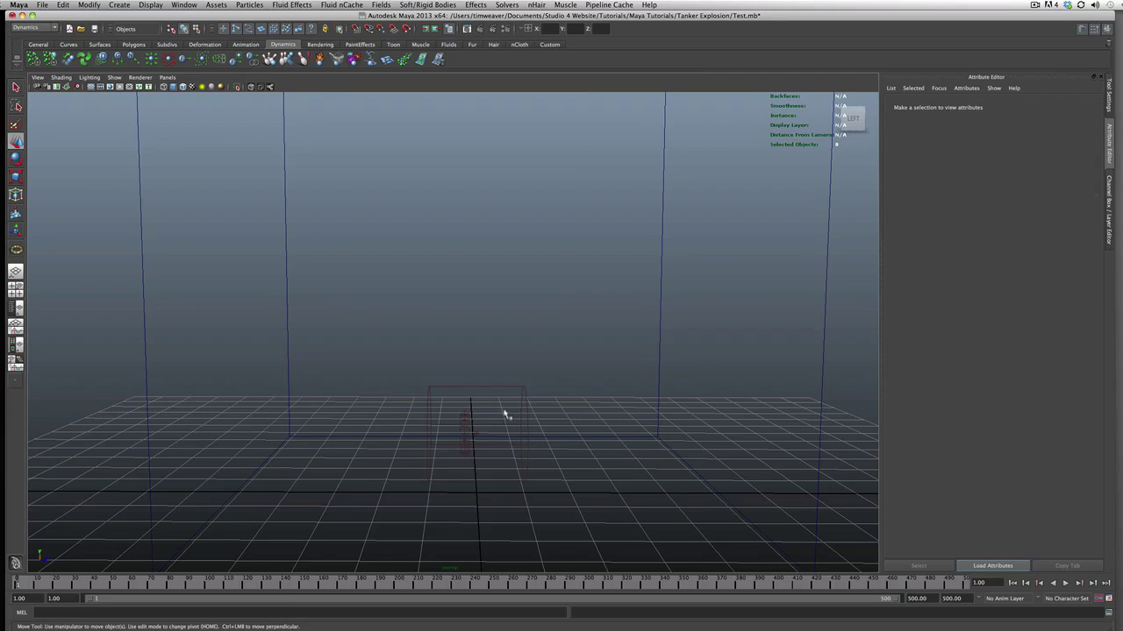
pyautogui.click(506, 415)
pyautogui.press('r')
pyautogui.moveTo(522, 436)
pyautogui.mouseDown()
pyautogui.moveTo(575, 437)
pyautogui.moveTo(549, 458)
pyautogui.moveTo(529, 450)
pyautogui.mouseUp()
pyautogui.moveTo(813, 445)
pyautogui.keyDown('alt'); pyautogui.mouseDown()
pyautogui.moveTo(780, 441)
pyautogui.moveTo(802, 438)
pyautogui.mouseUp(); pyautogui.keyUp('alt')
pyautogui.click(828, 434)
# - Play the simulation with the longer emitter to about frame 159 and view the fire from an angle
pyautogui.click(1064, 584)
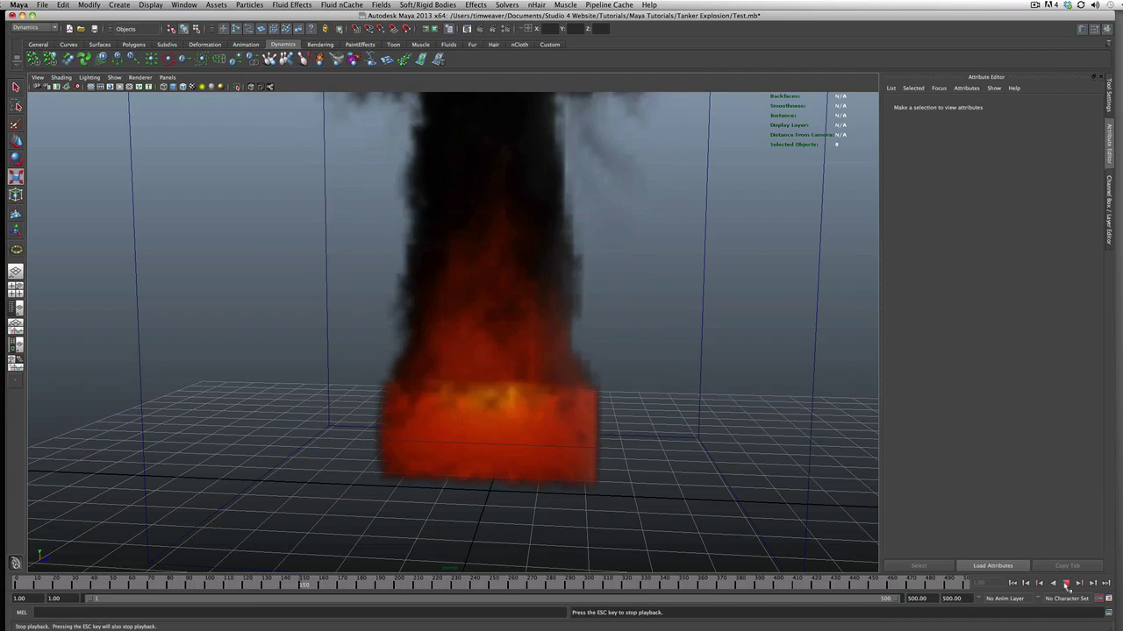
pyautogui.click(1066, 584)
pyautogui.moveTo(601, 458)
pyautogui.keyDown('alt'); pyautogui.mouseDown()
pyautogui.moveTo(477, 427)
pyautogui.moveTo(503, 448)
pyautogui.moveTo(539, 421)
pyautogui.mouseUp(); pyautogui.keyUp('alt')
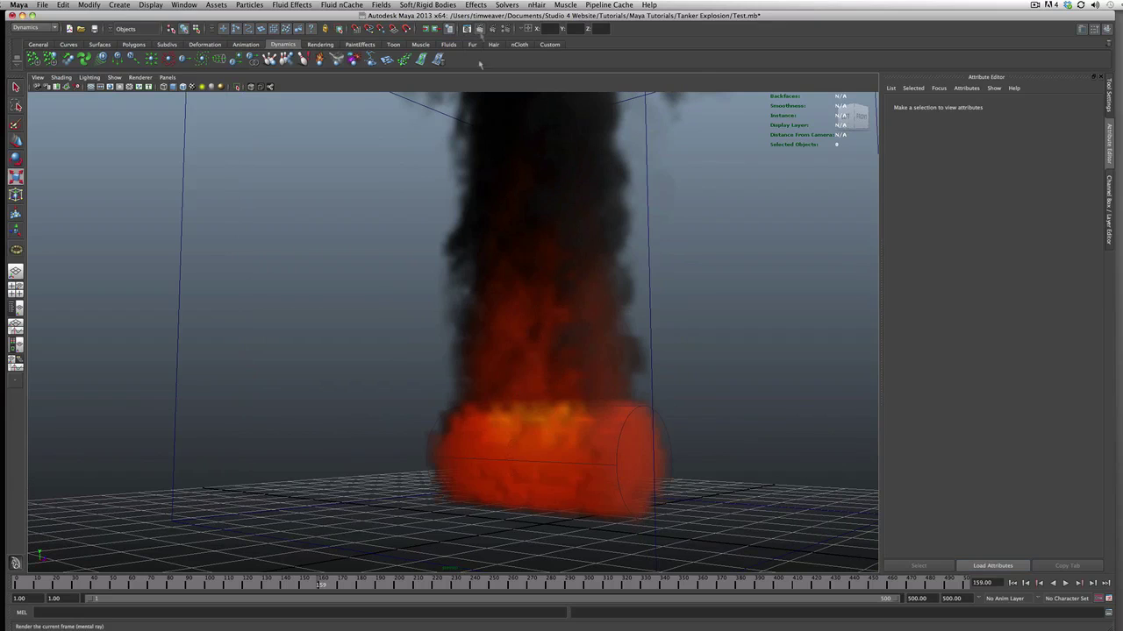
# - Render the current frame with mental ray, inspect the flames at different magnifications and close the render
pyautogui.click(478, 28)
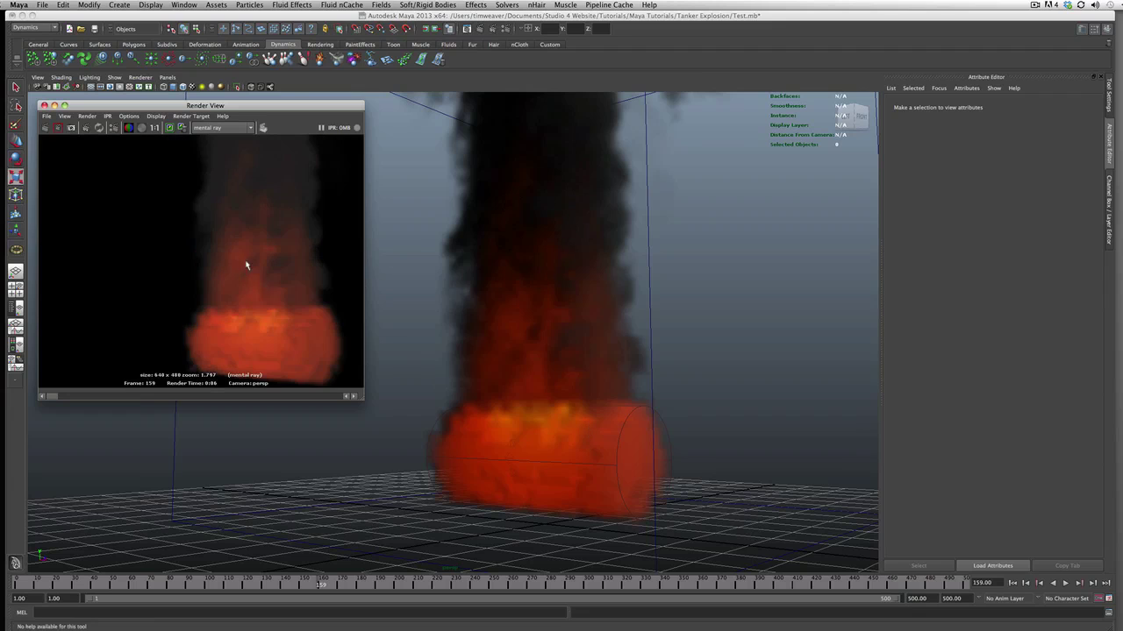
pyautogui.keyDown('alt'); pyautogui.moveTo(275, 286); pyautogui.dragTo(210, 266, button='middle'); pyautogui.keyUp('alt')
pyautogui.scroll(-3, 201, 233)
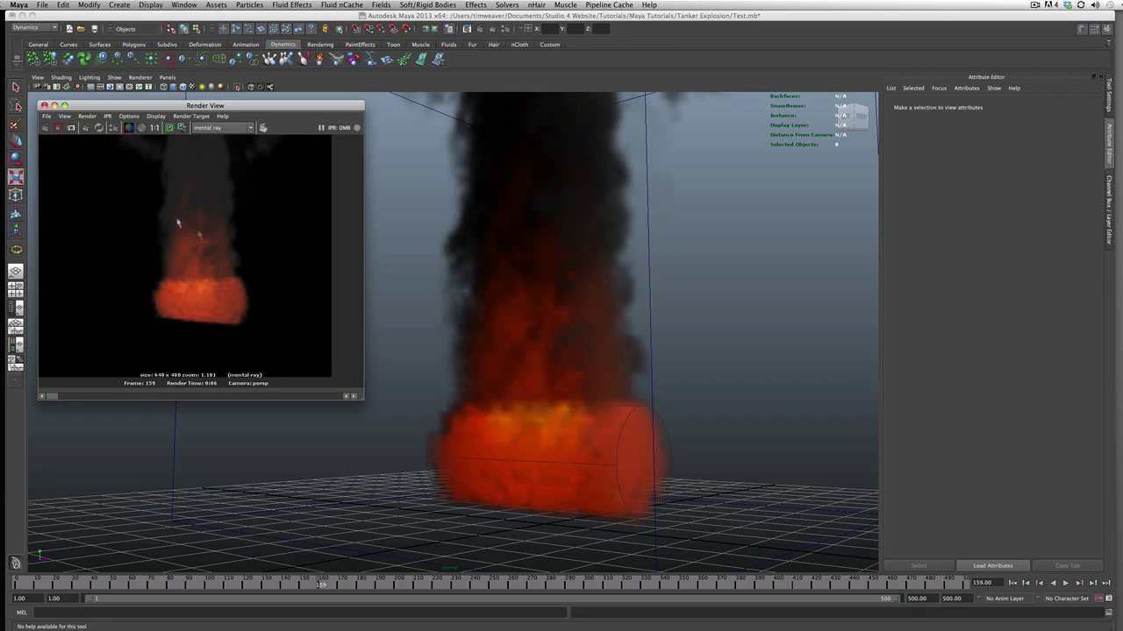
pyautogui.scroll(-2, 133, 189)
pyautogui.scroll(1, 133, 189)
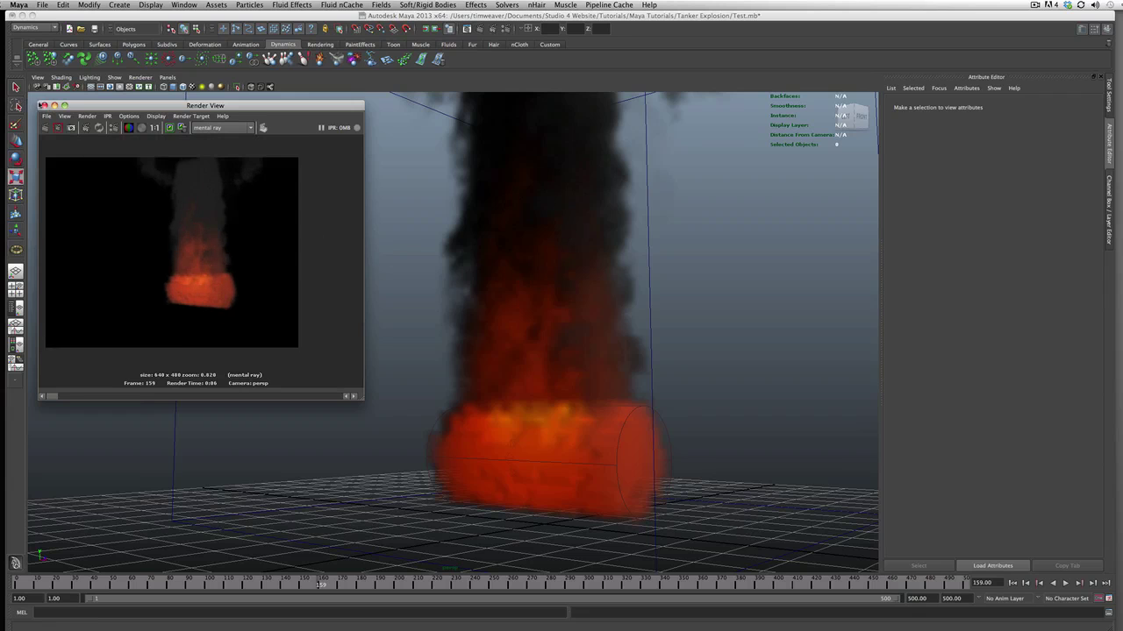
pyautogui.click(42, 105)
# - Select the fluid container and create a Uniform field for it with Direction X set to 1 and Direction Z set to 0
pyautogui.keyDown('alt'); pyautogui.moveTo(529, 388); pyautogui.dragTo(499, 389); pyautogui.keyUp('alt')
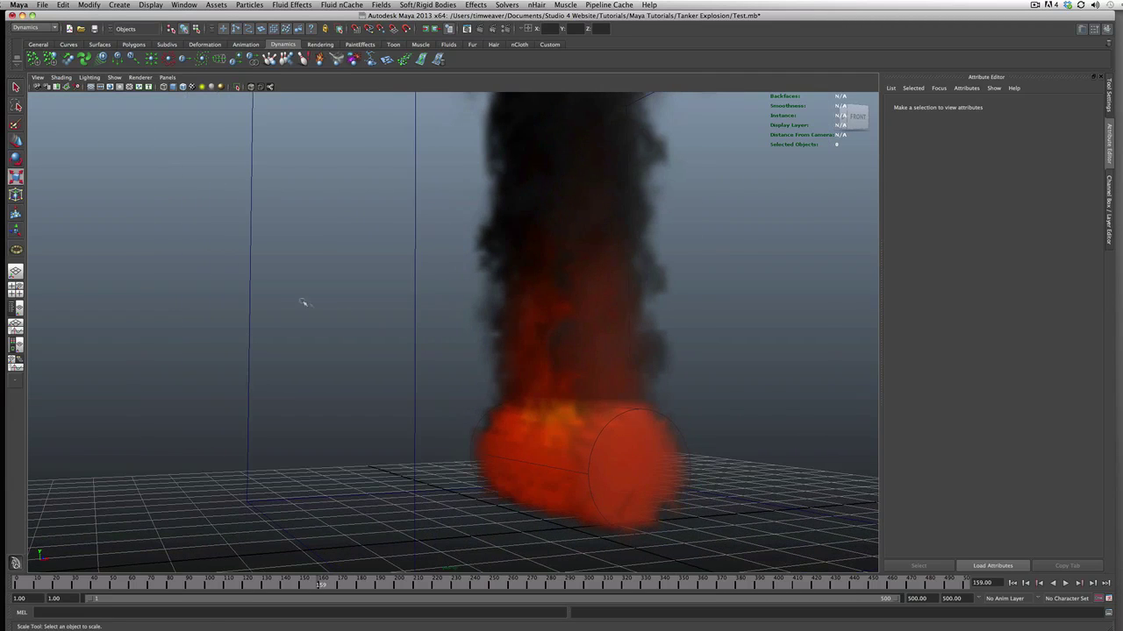
pyautogui.click(675, 363)
pyautogui.keyDown('alt'); pyautogui.moveTo(655, 361); pyautogui.dragTo(570, 422); pyautogui.keyUp('alt')
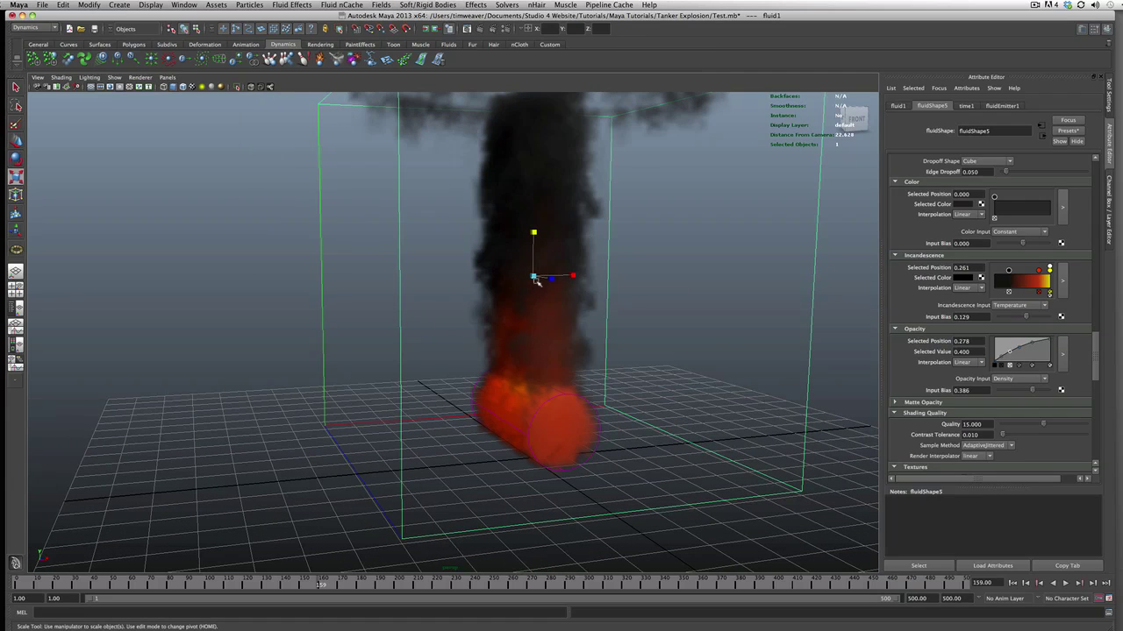
pyautogui.keyDown('alt'); pyautogui.moveTo(524, 287); pyautogui.dragTo(551, 291); pyautogui.keyUp('alt')
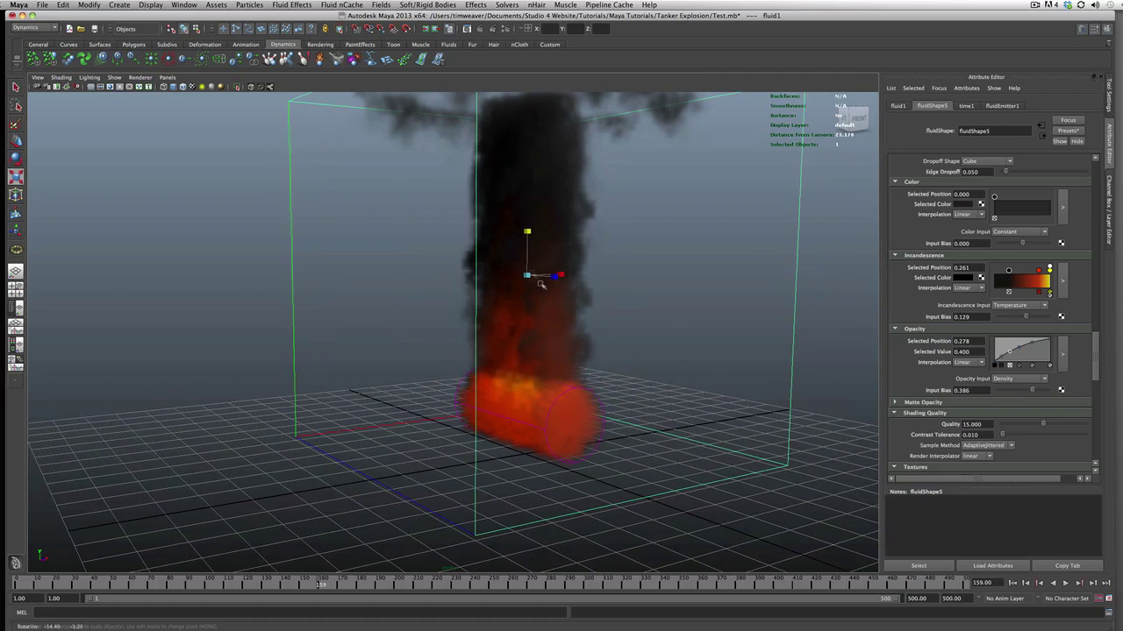
pyautogui.click(381, 6)
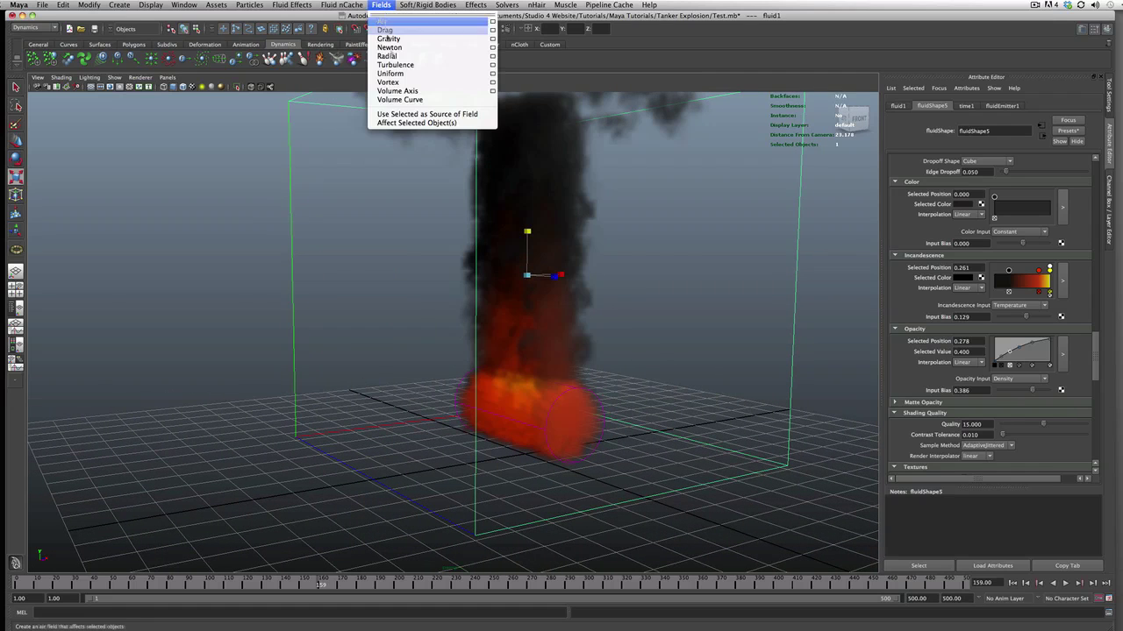
pyautogui.click(492, 74)
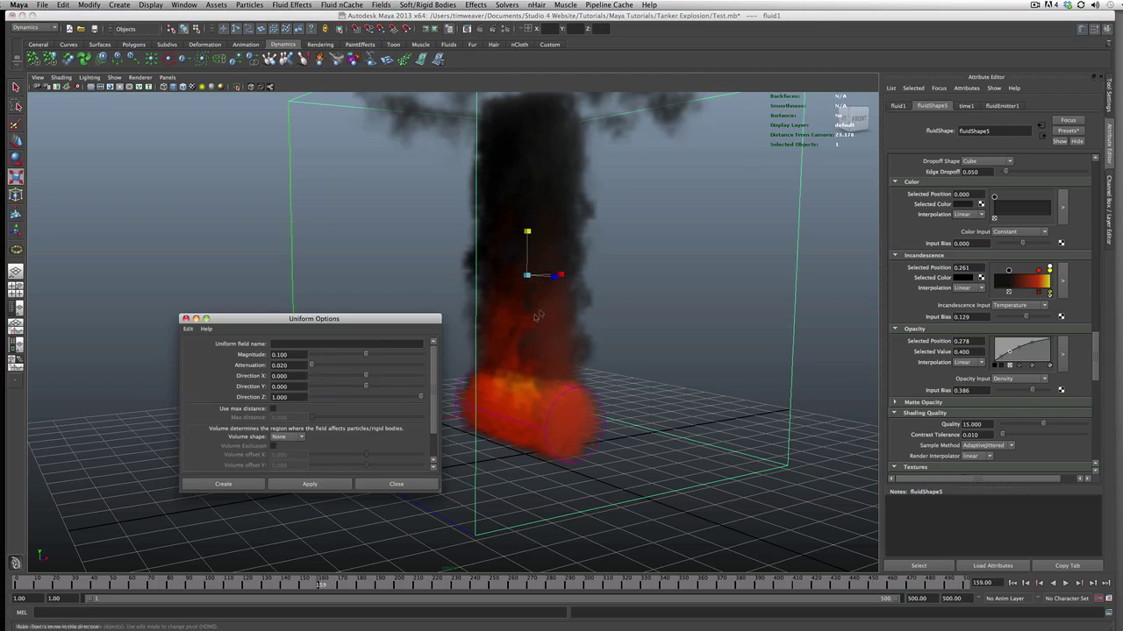
pyautogui.doubleClick(279, 398)
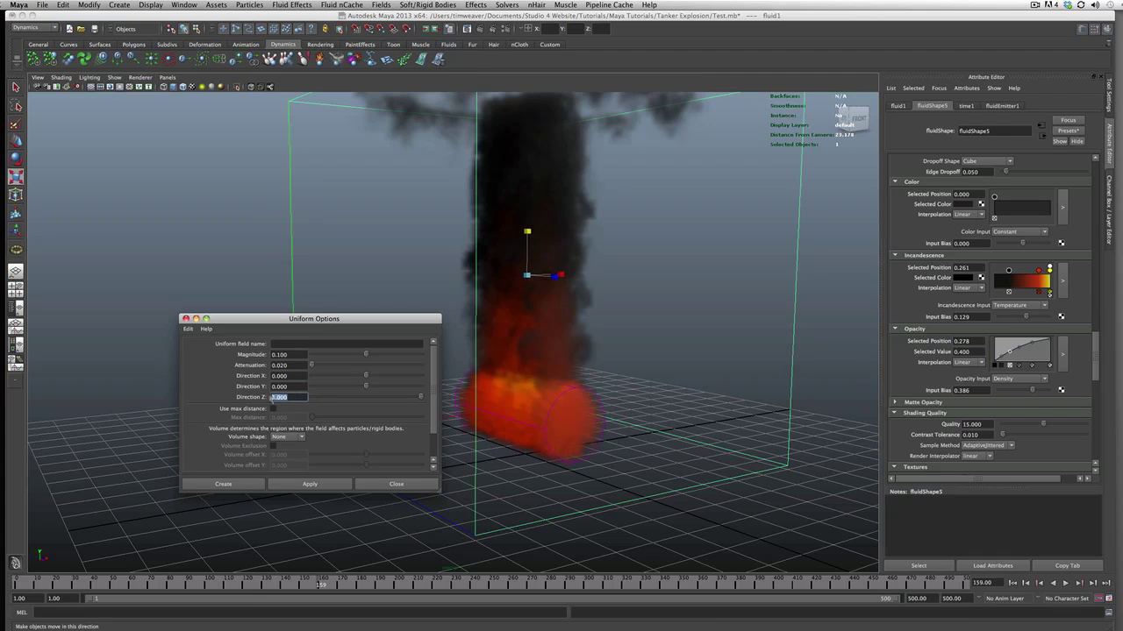
pyautogui.press('Return')
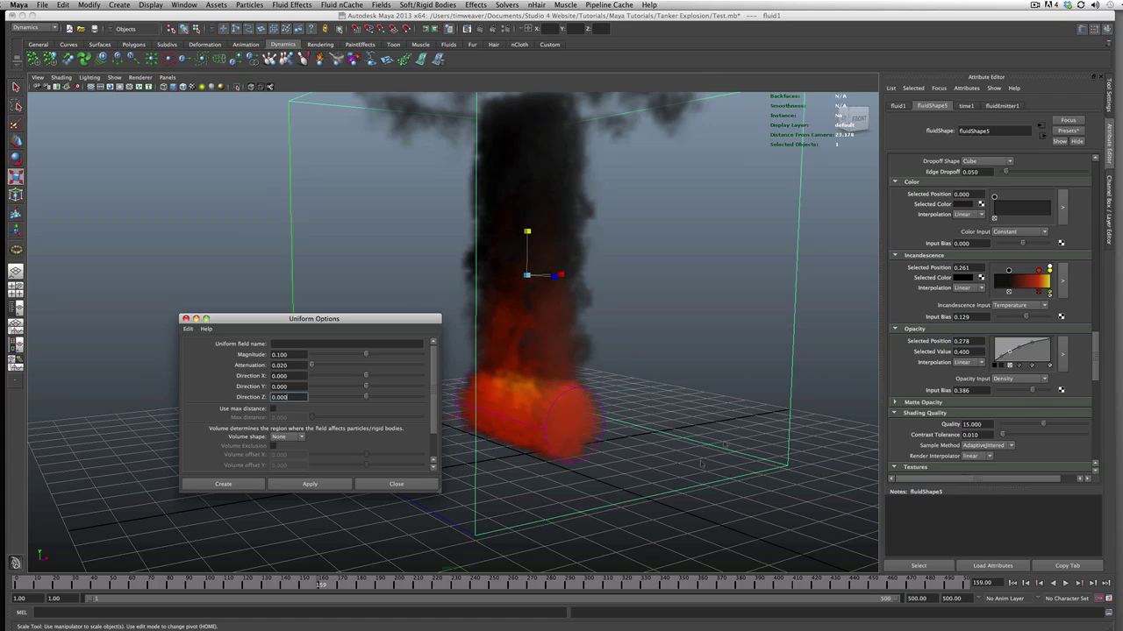
pyautogui.keyDown('alt'); pyautogui.moveTo(669, 435); pyautogui.dragTo(553, 447); pyautogui.keyUp('alt')
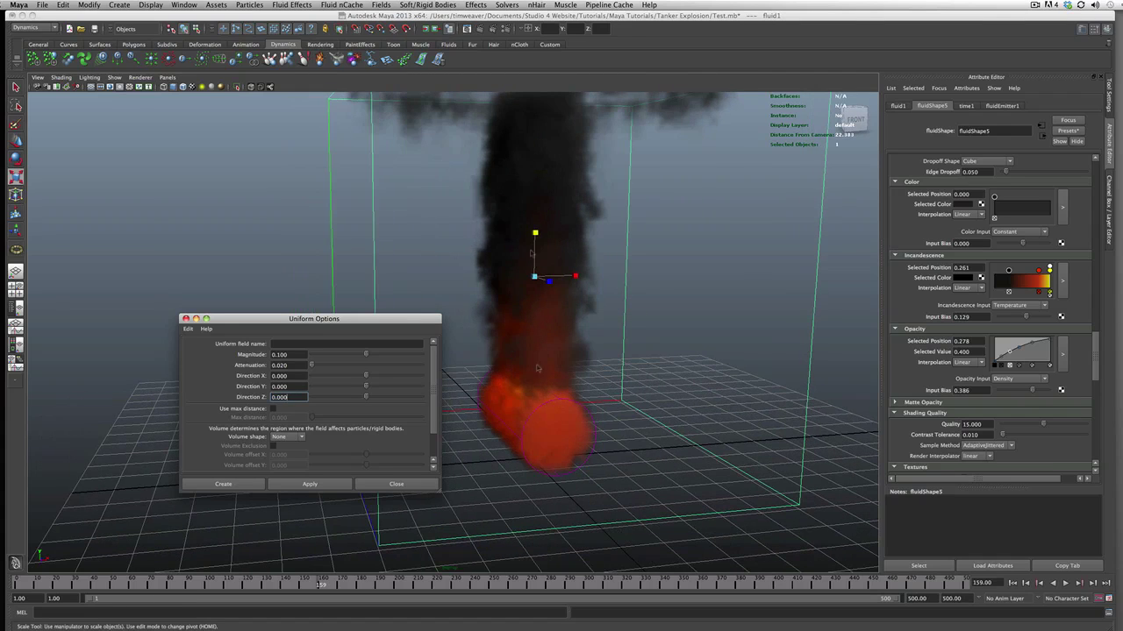
pyautogui.keyDown('alt'); pyautogui.moveTo(537, 266); pyautogui.dragTo(477, 275); pyautogui.keyUp('alt')
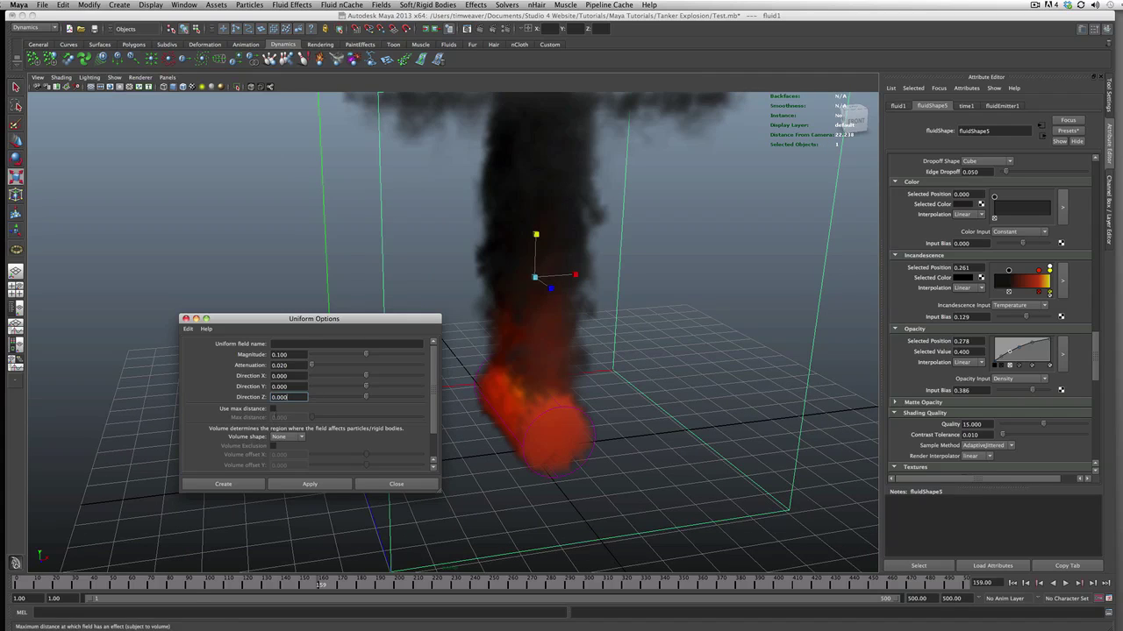
pyautogui.click(283, 375)
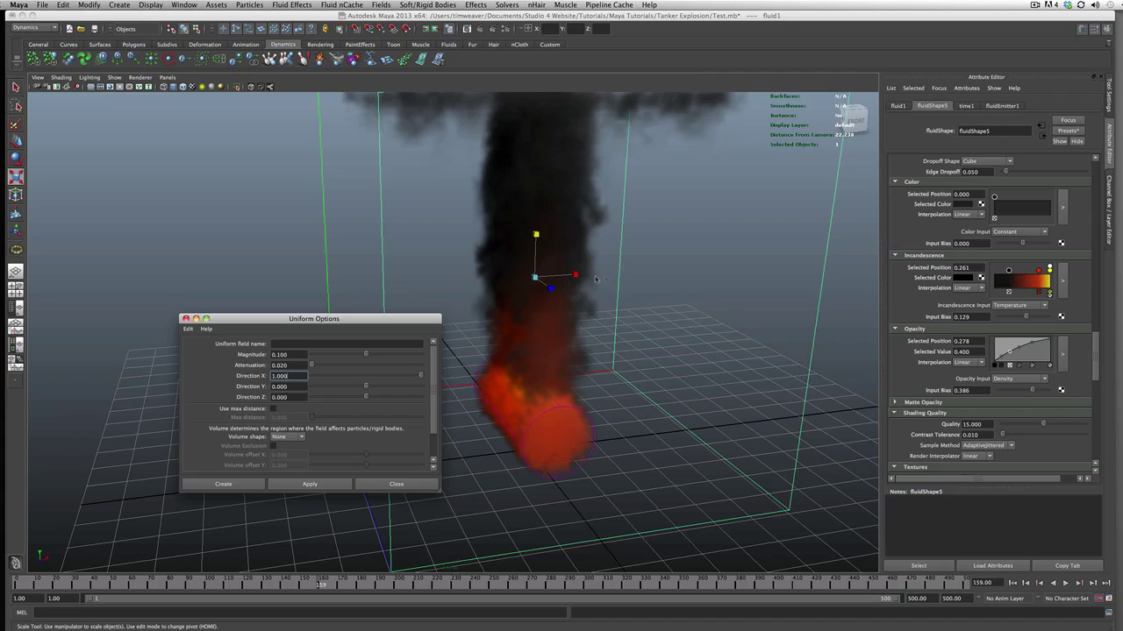
pyautogui.click(230, 484)
# - Move the uniform field along the X axis to about -3.65, beside the cylindrical emitter
pyautogui.press('w')
pyautogui.moveTo(563, 449); pyautogui.dragTo(437, 459)
pyautogui.keyDown('alt'); pyautogui.moveTo(503, 492); pyautogui.dragTo(544, 461); pyautogui.keyUp('alt')
pyautogui.keyDown('alt'); pyautogui.moveTo(551, 384); pyautogui.dragTo(555, 395); pyautogui.keyUp('alt')
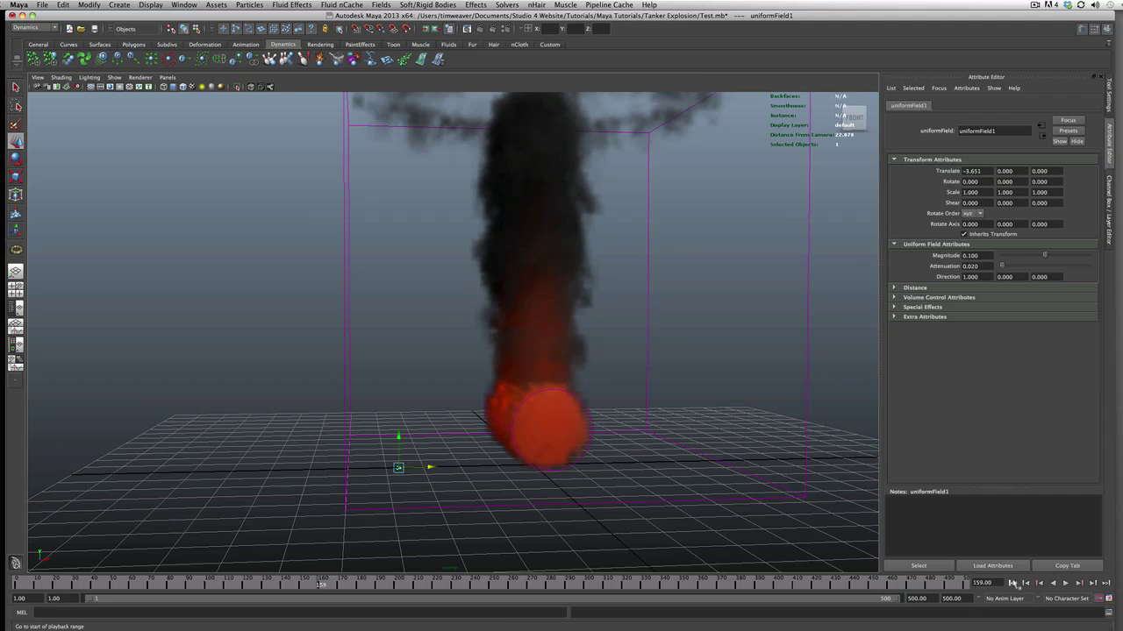
# - Play the simulation from the first frame and stop it at about frame 267
pyautogui.click(1012, 583)
pyautogui.click(1066, 584)
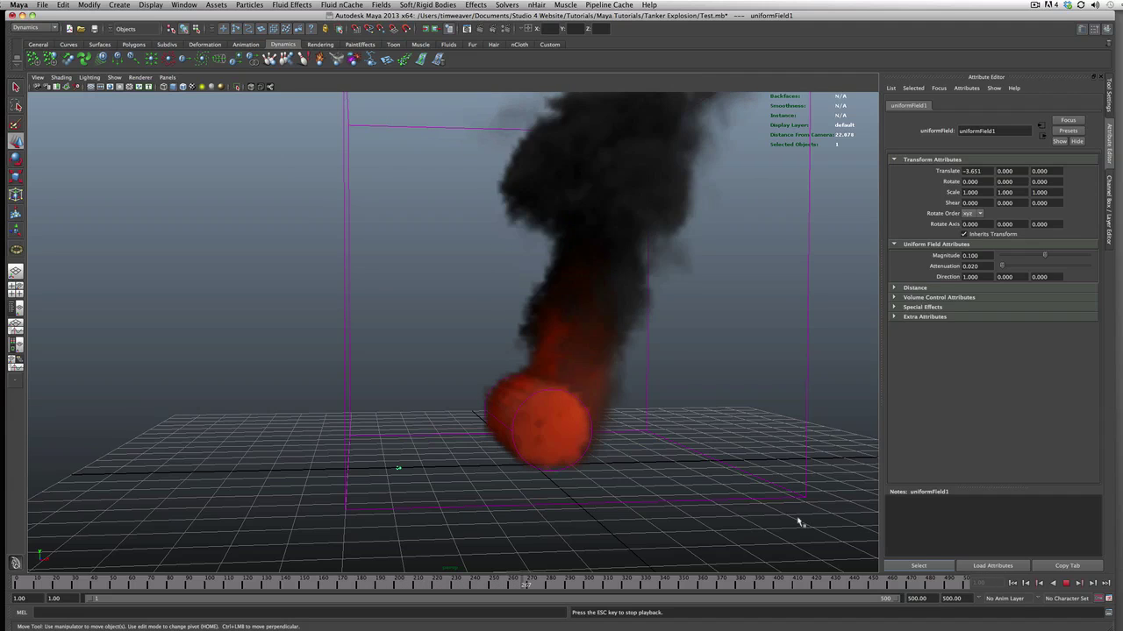
pyautogui.press('Escape')
# - Examine how the field pushes the smoke and flames from several angles and distances
pyautogui.keyDown('alt'); pyautogui.moveTo(713, 496); pyautogui.dragTo(563, 189); pyautogui.keyUp('alt')
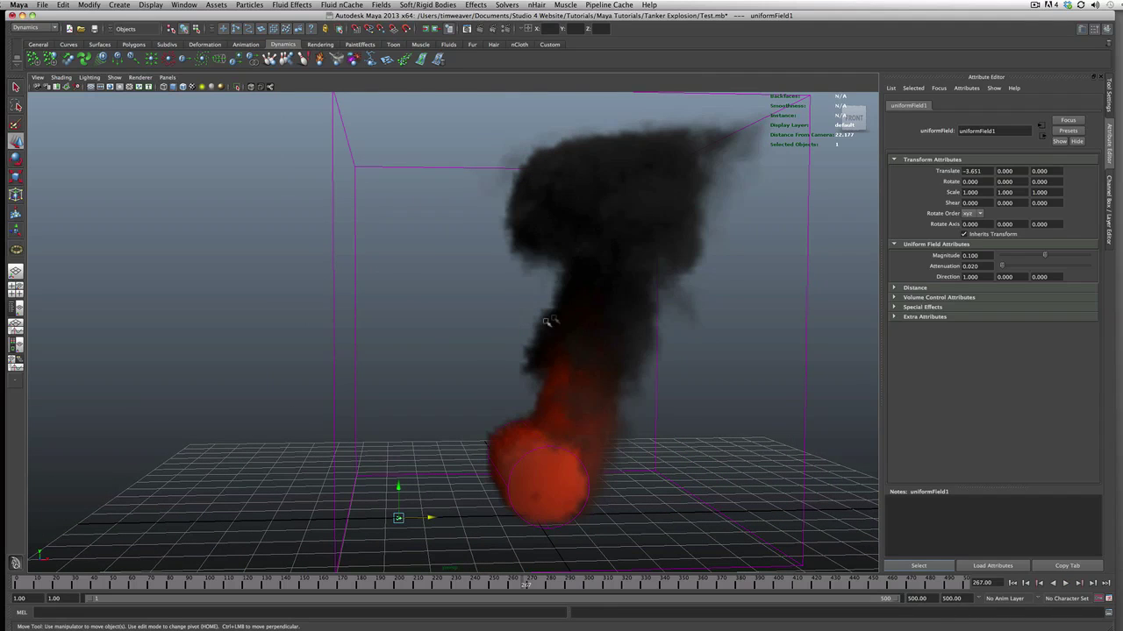
pyautogui.keyDown('alt'); pyautogui.moveTo(540, 365); pyautogui.dragTo(447, 283); pyautogui.keyUp('alt')
pyautogui.scroll(3, 545, 371)
pyautogui.scroll(-3, 545, 371)
pyautogui.press('w')
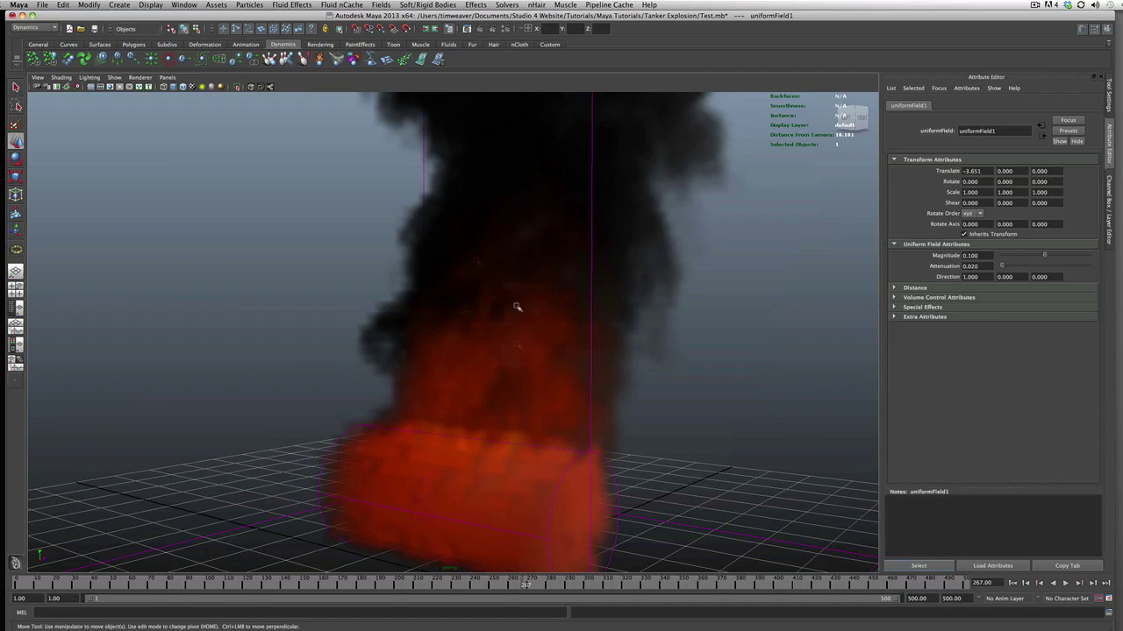
pyautogui.scroll(-3, 543, 327)
pyautogui.keyDown('alt'); pyautogui.moveTo(552, 447); pyautogui.dragTo(567, 447); pyautogui.keyUp('alt')
pyautogui.scroll(2, 567, 447)
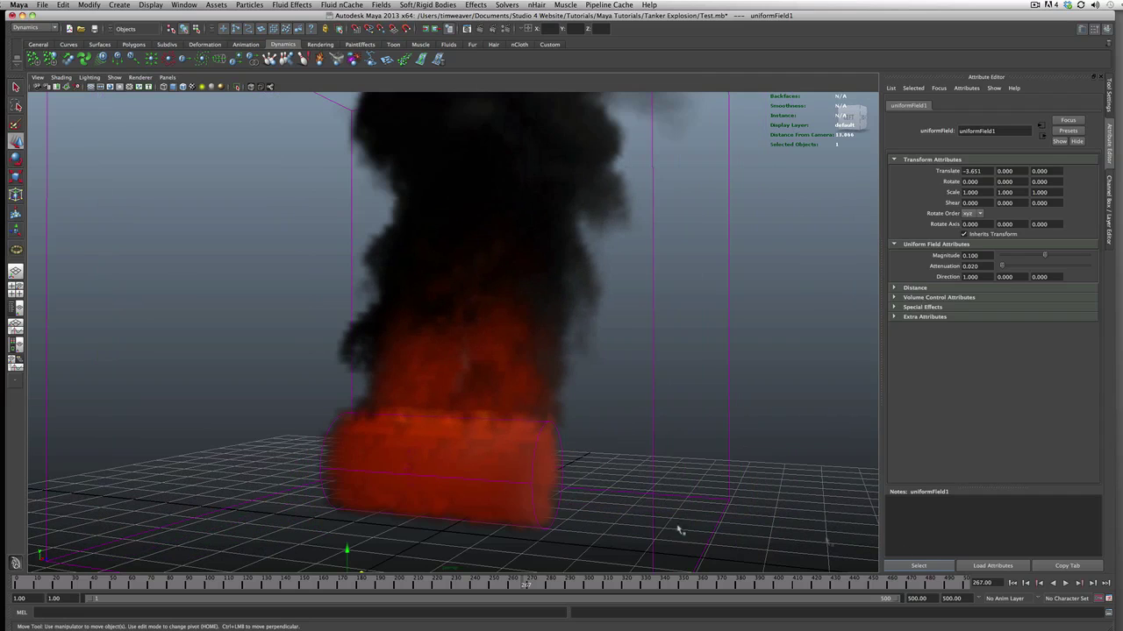
# - Select the fluid container, pick the yellow end marker of its incandescence ramp, and bring its texture attributes into view
pyautogui.click(727, 427)
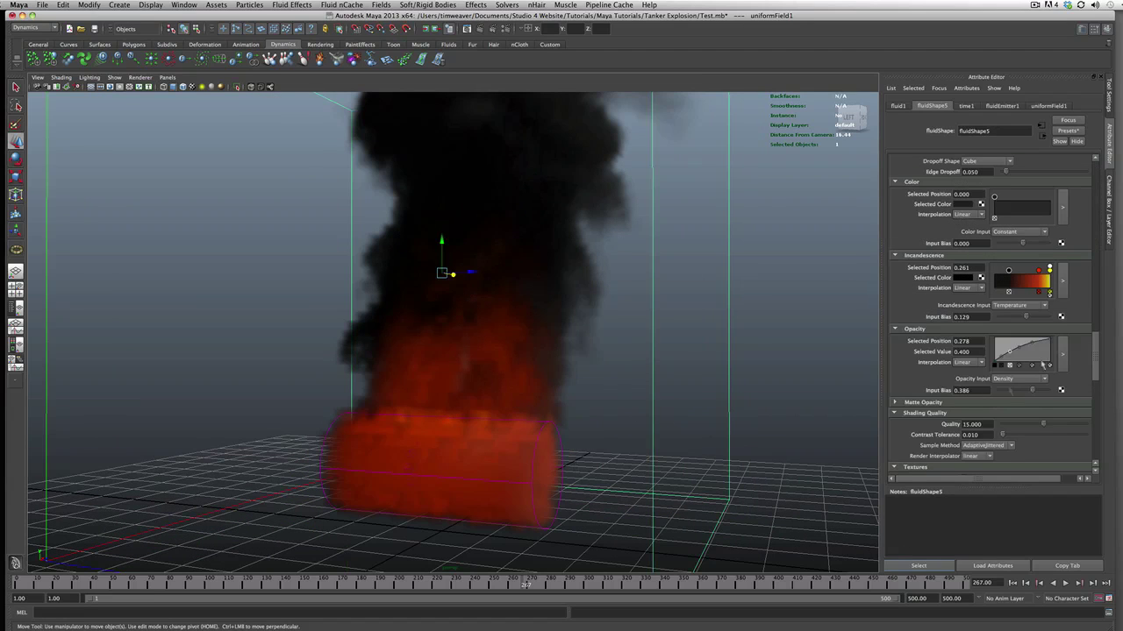
pyautogui.click(1050, 267)
pyautogui.click(752, 348)
pyautogui.moveTo(751, 349)
pyautogui.keyDown('alt'); pyautogui.mouseDown()
pyautogui.moveTo(552, 408)
pyautogui.moveTo(761, 517)
pyautogui.mouseUp(); pyautogui.keyUp('alt')
pyautogui.click(614, 372)
pyautogui.scroll(-5, 1020, 418)
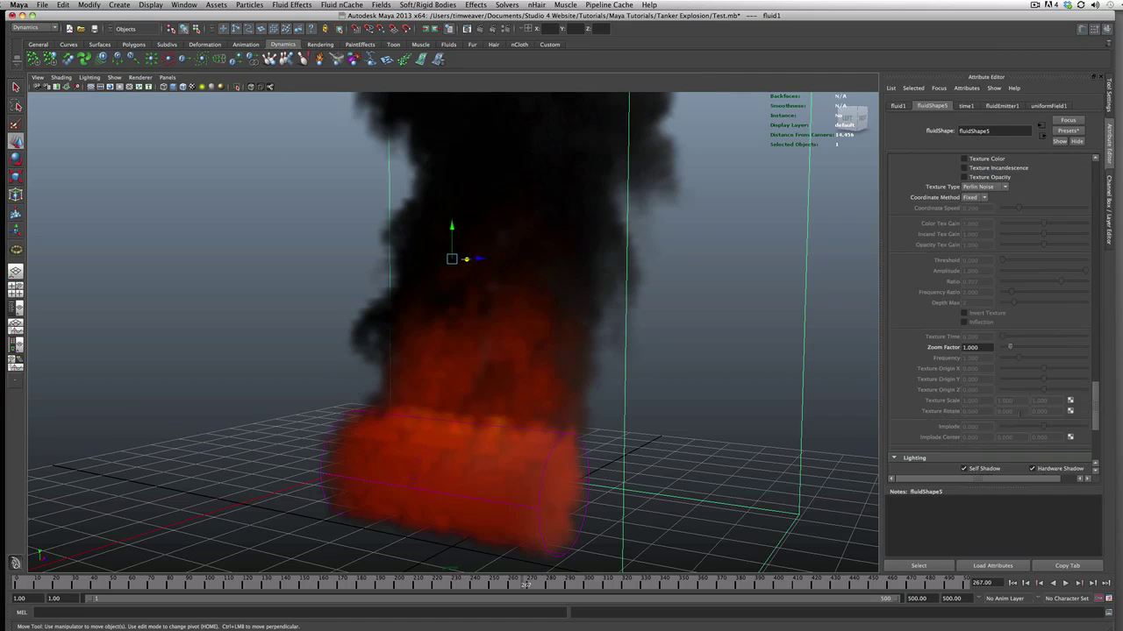
# - Frame the burning cylinder, start a mental ray IPR render of the region around the fire, and inspect the flames up close
pyautogui.keyDown('alt'); pyautogui.moveTo(621, 472); pyautogui.dragTo(588, 463); pyautogui.keyUp('alt')
pyautogui.scroll(10, 591, 465)
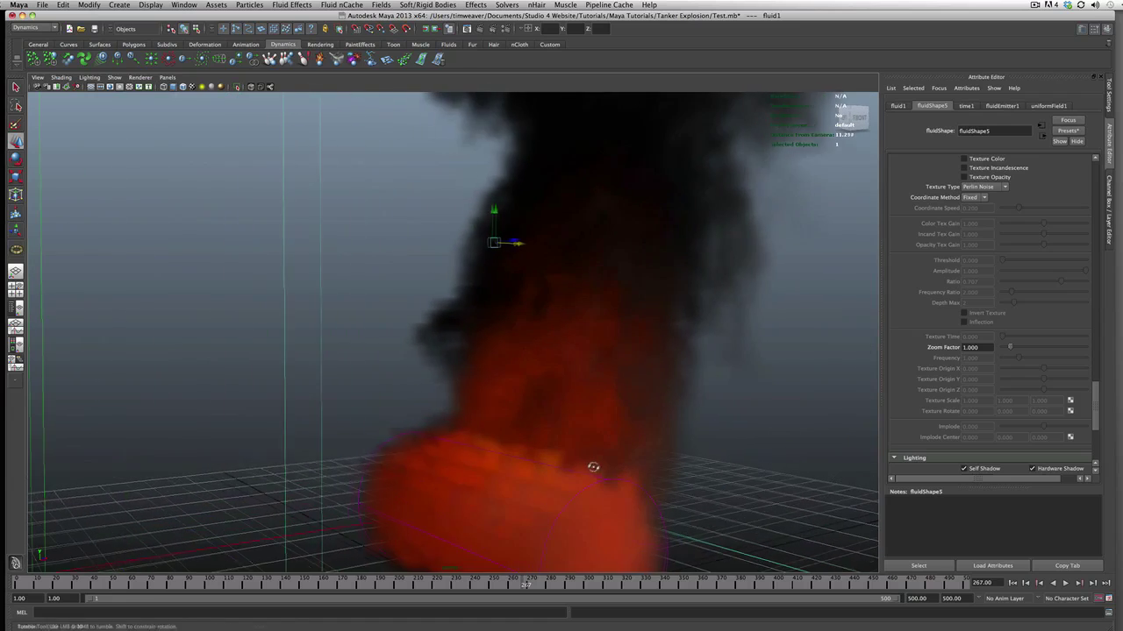
pyautogui.scroll(-5, 613, 467)
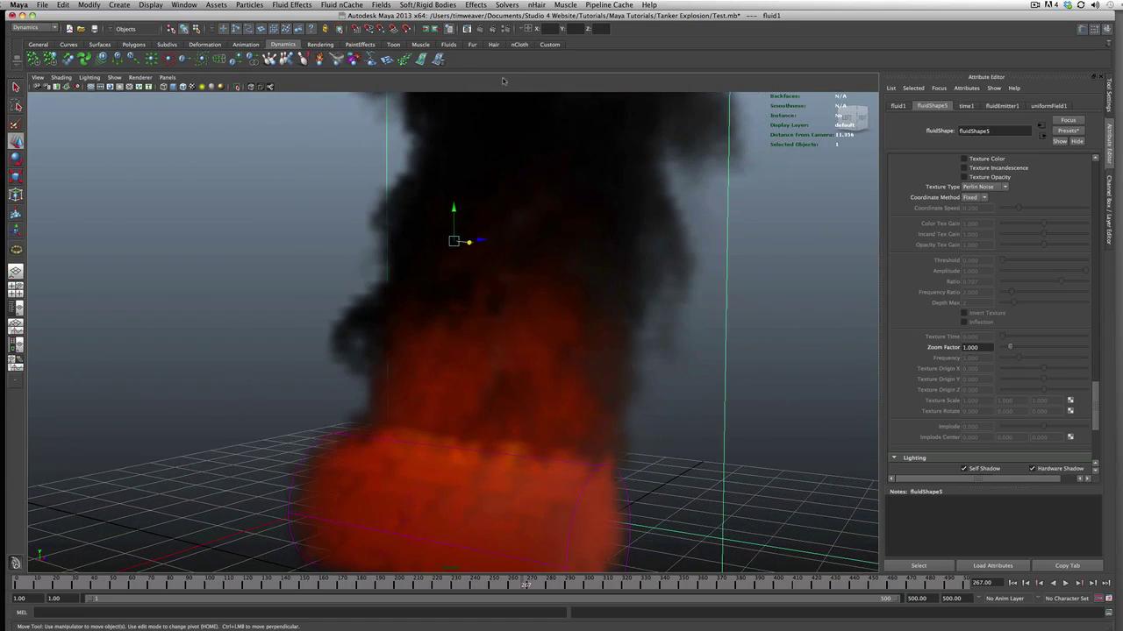
pyautogui.keyDown('alt'); pyautogui.moveTo(544, 313); pyautogui.dragTo(542, 290, button='middle'); pyautogui.keyUp('alt')
pyautogui.scroll(3, 543, 289)
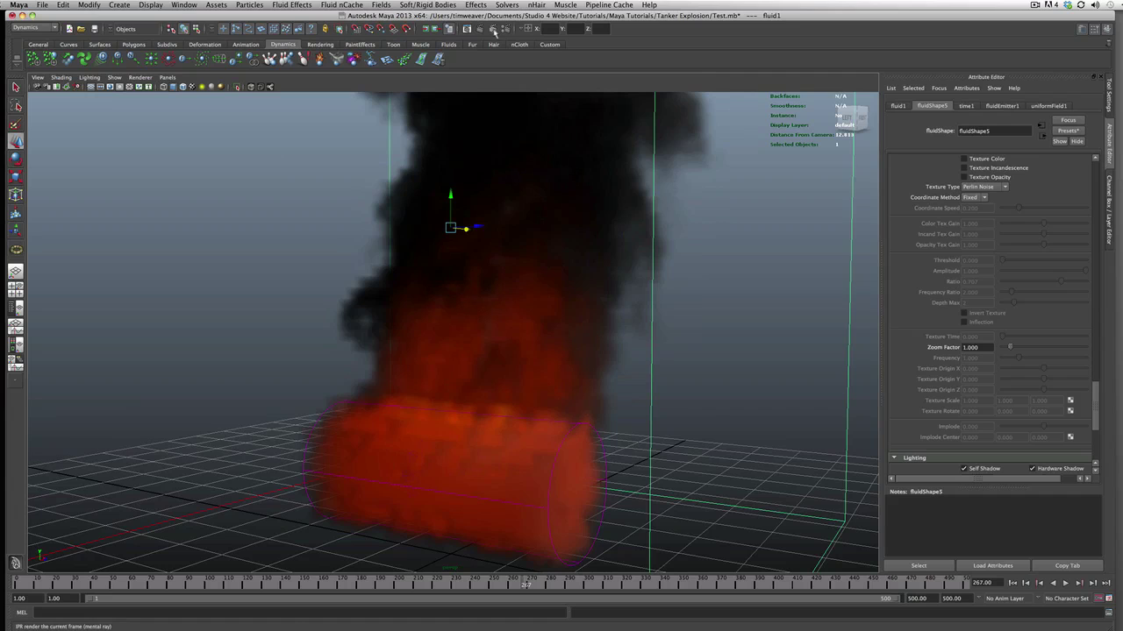
pyautogui.click(438, 29)
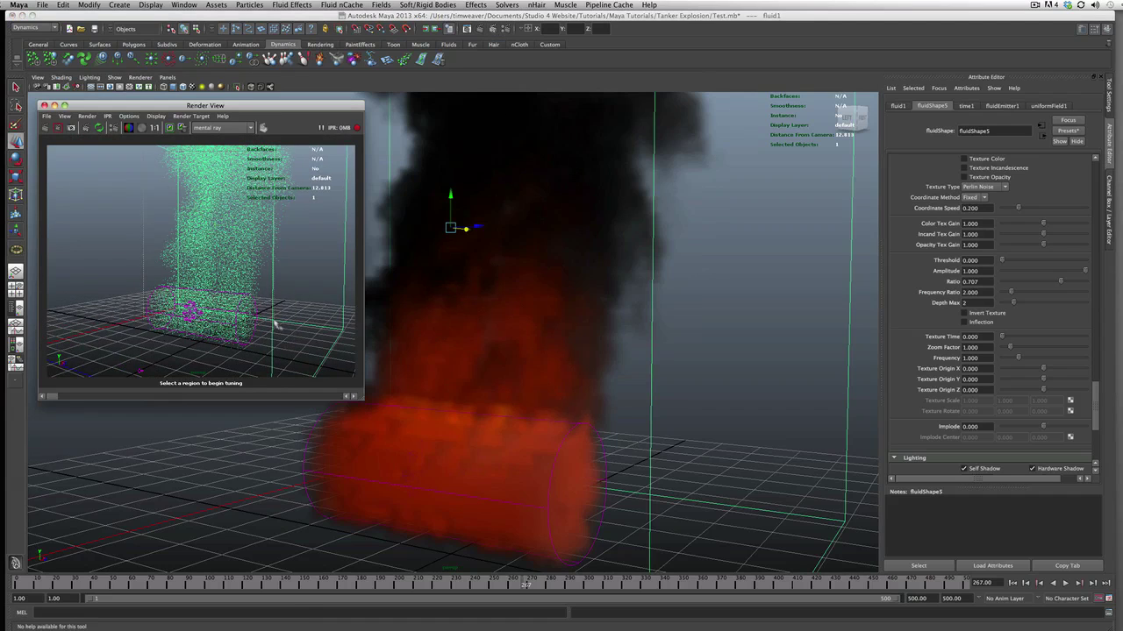
pyautogui.moveTo(317, 346); pyautogui.dragTo(143, 155)
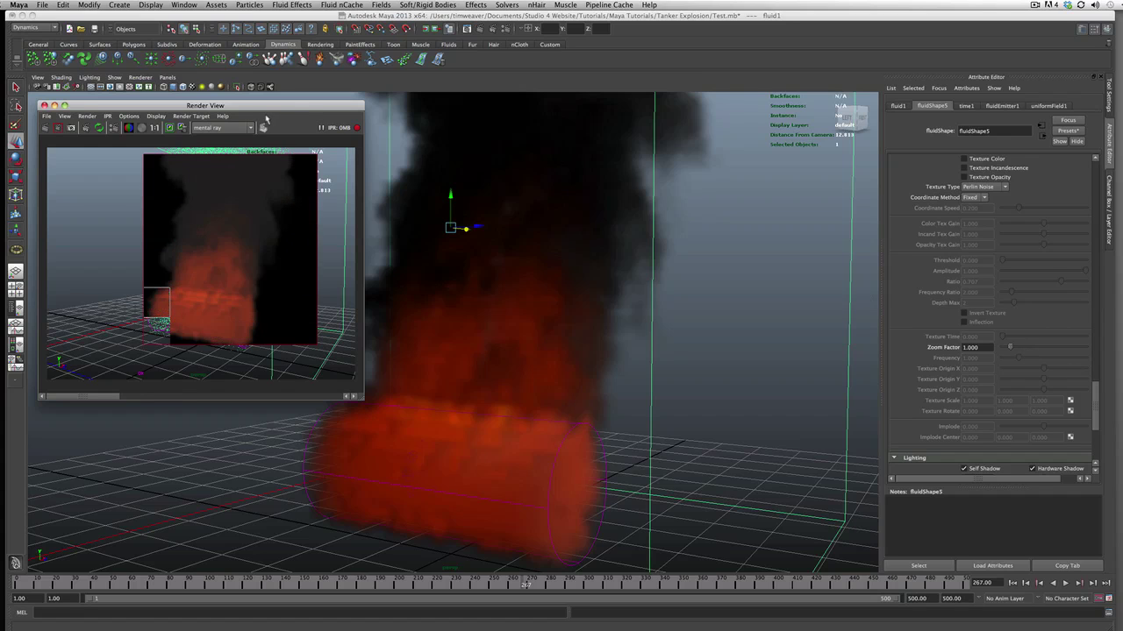
pyautogui.moveTo(265, 108); pyautogui.dragTo(207, 80)
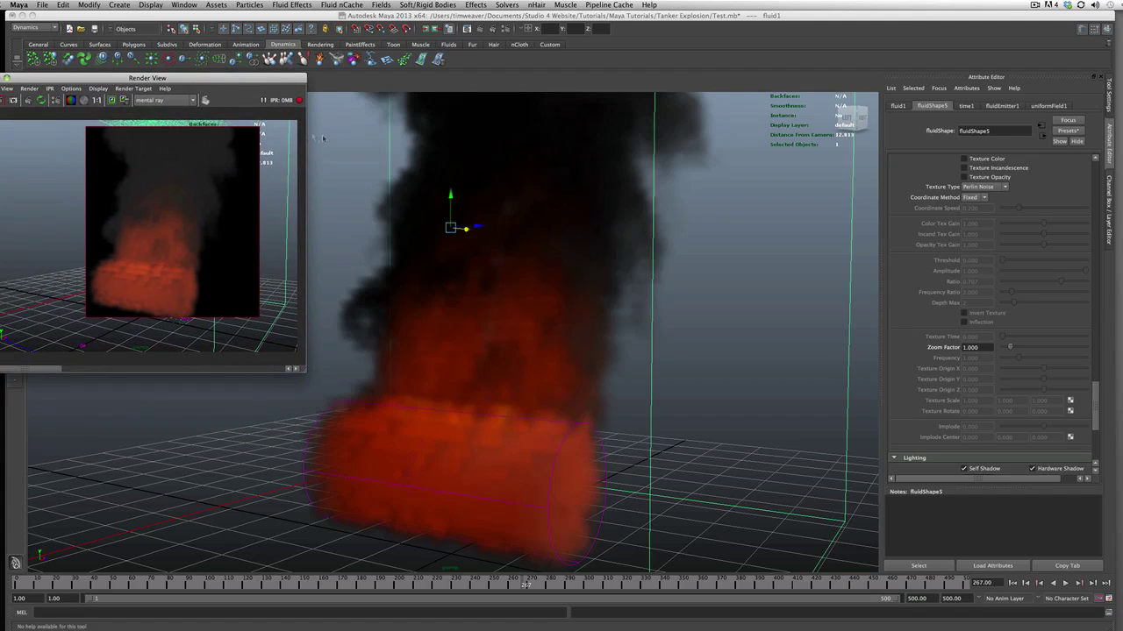
pyautogui.scroll(2, 186, 259)
pyautogui.scroll(2, 186, 259)
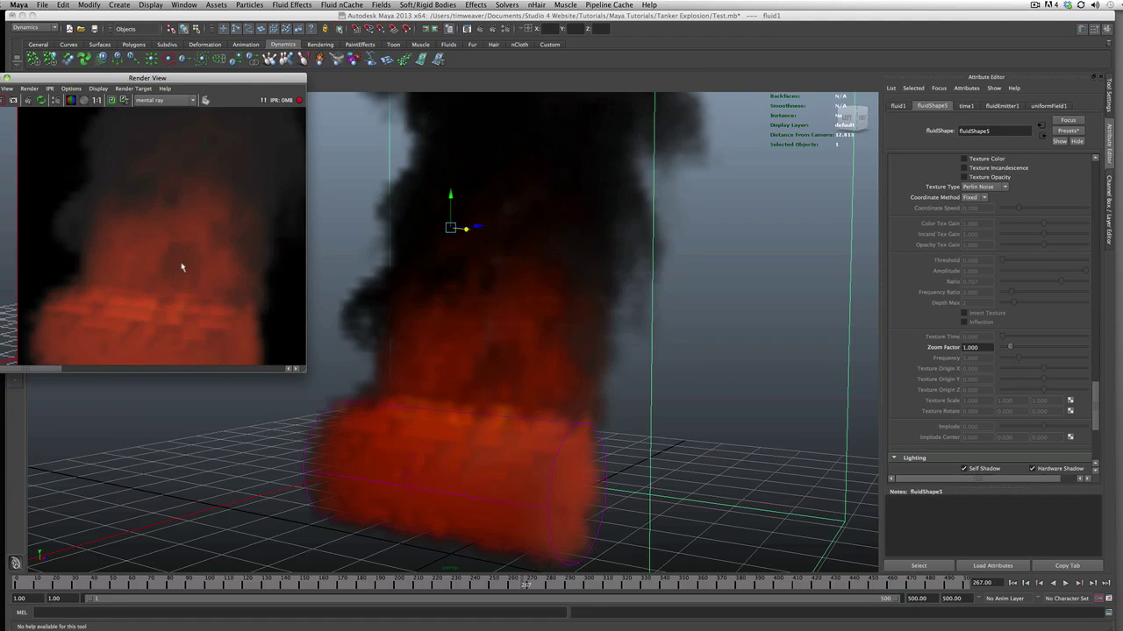
pyautogui.scroll(-2, 180, 266)
# - Try the High Detail Solve options in the fluid's dynamic simulation settings and choose All Grids
pyautogui.scroll(10, 955, 350)
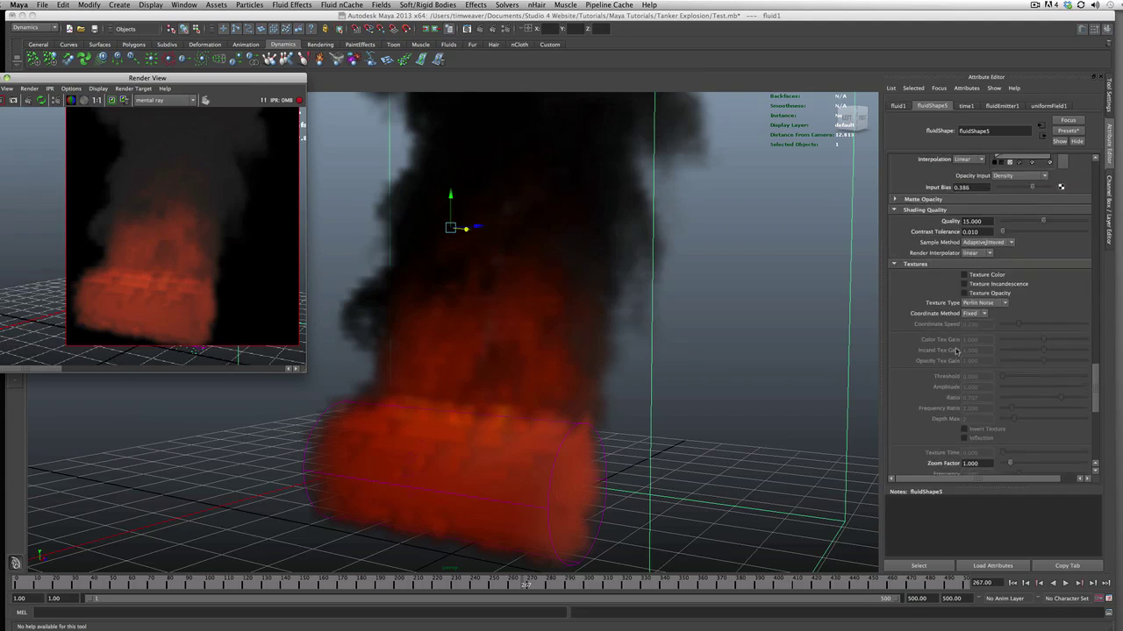
pyautogui.scroll(10, 956, 349)
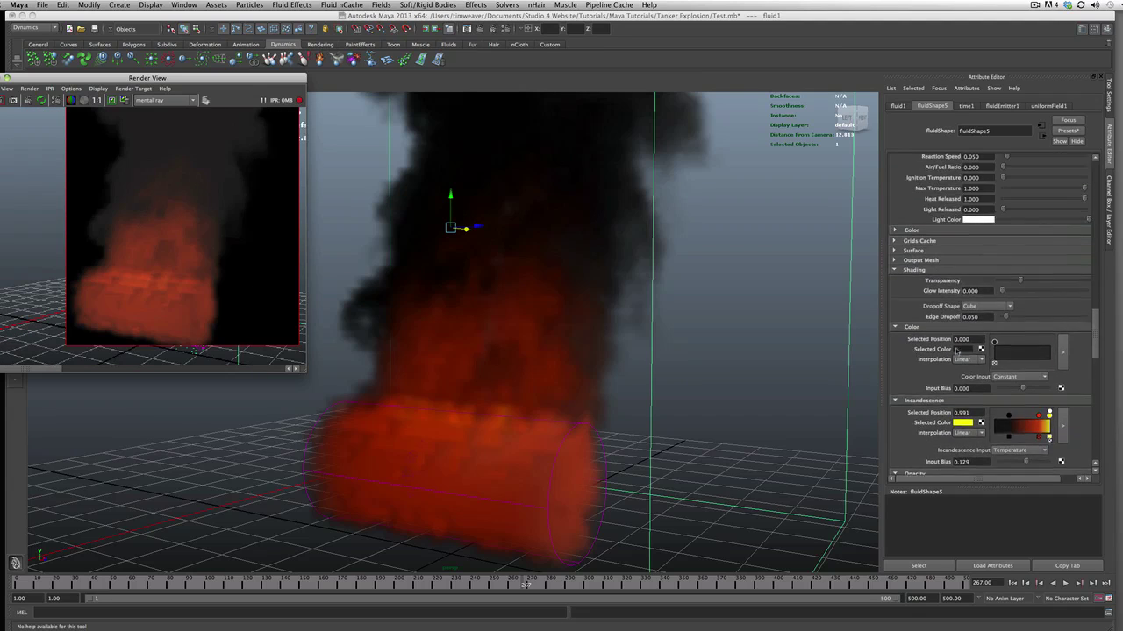
pyautogui.scroll(5, 955, 350)
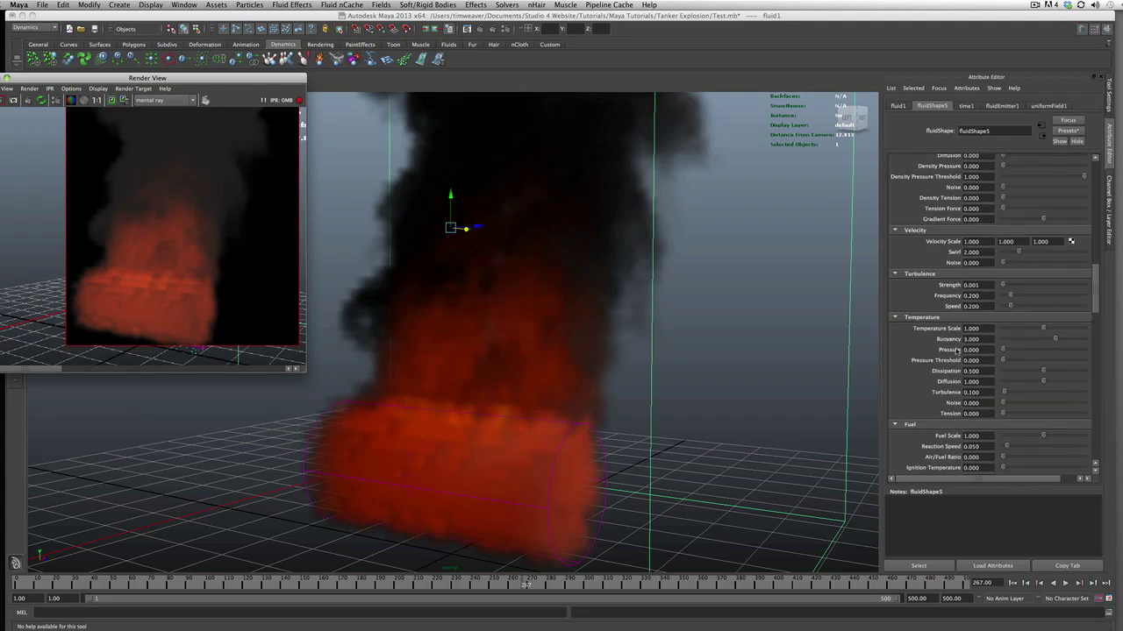
pyautogui.moveTo(1094, 284); pyautogui.dragTo(1099, 253)
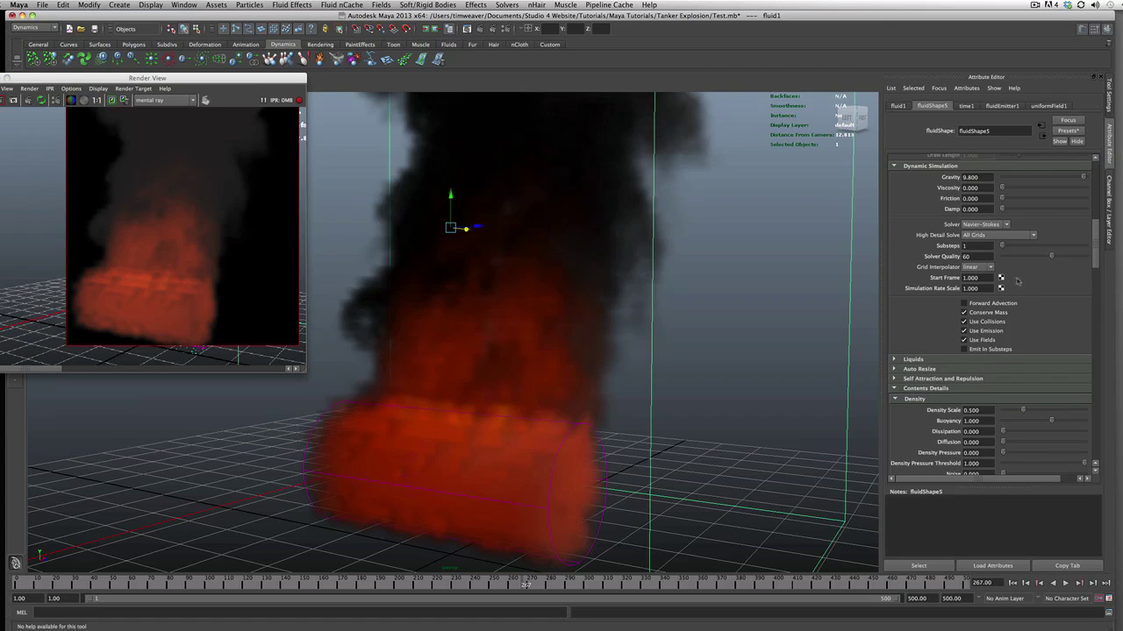
pyautogui.click(992, 240)
pyautogui.click(989, 246)
pyautogui.click(989, 240)
pyautogui.click(986, 263)
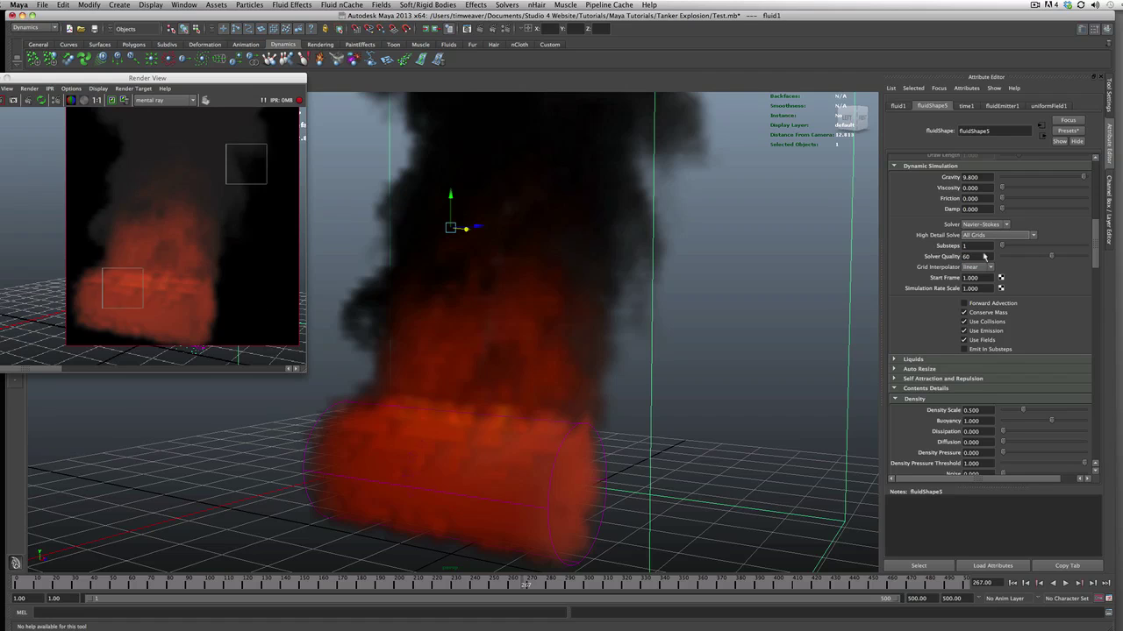
# - Set the fluid's shading quality to 20
pyautogui.scroll(-1, 984, 255)
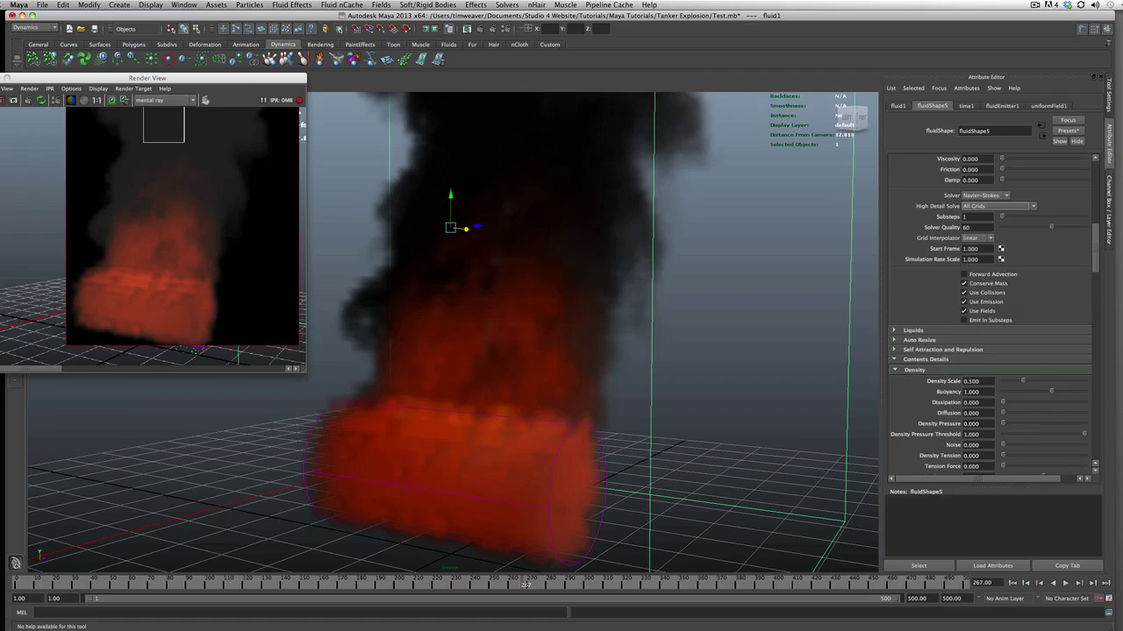
pyautogui.scroll(-9, 986, 279)
pyautogui.scroll(-10, 986, 280)
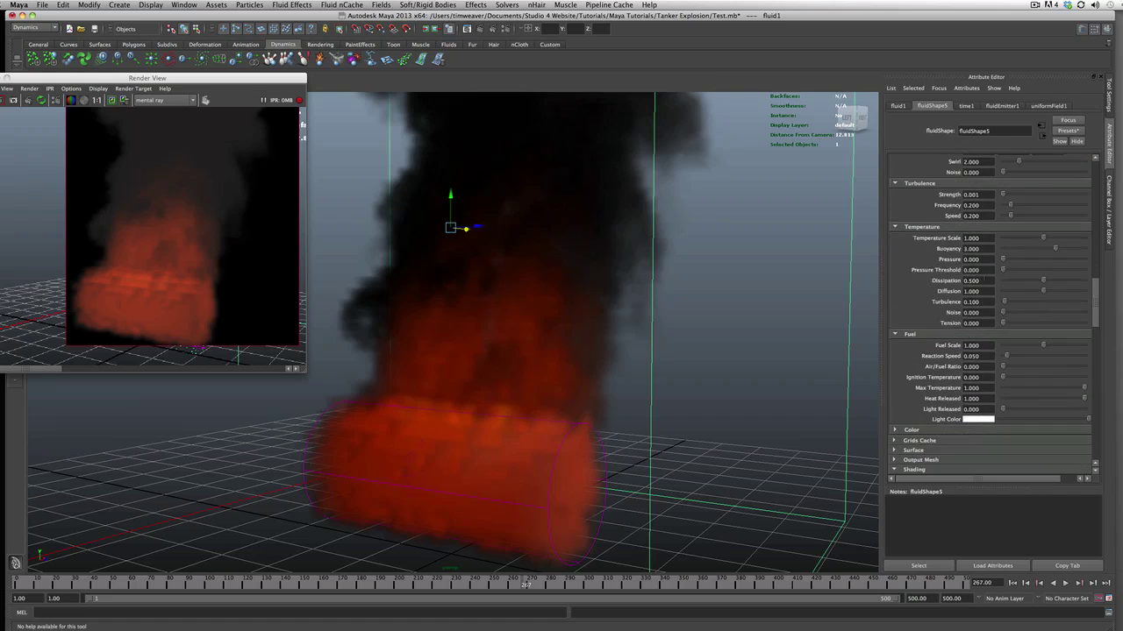
pyautogui.scroll(-5, 985, 280)
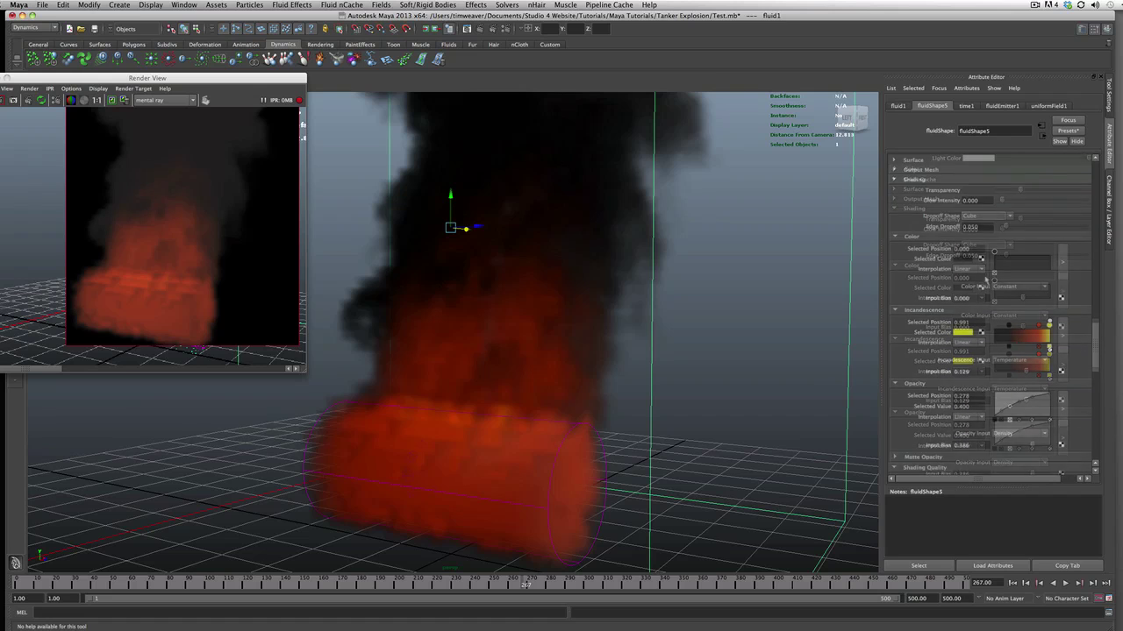
pyautogui.scroll(-3, 984, 278)
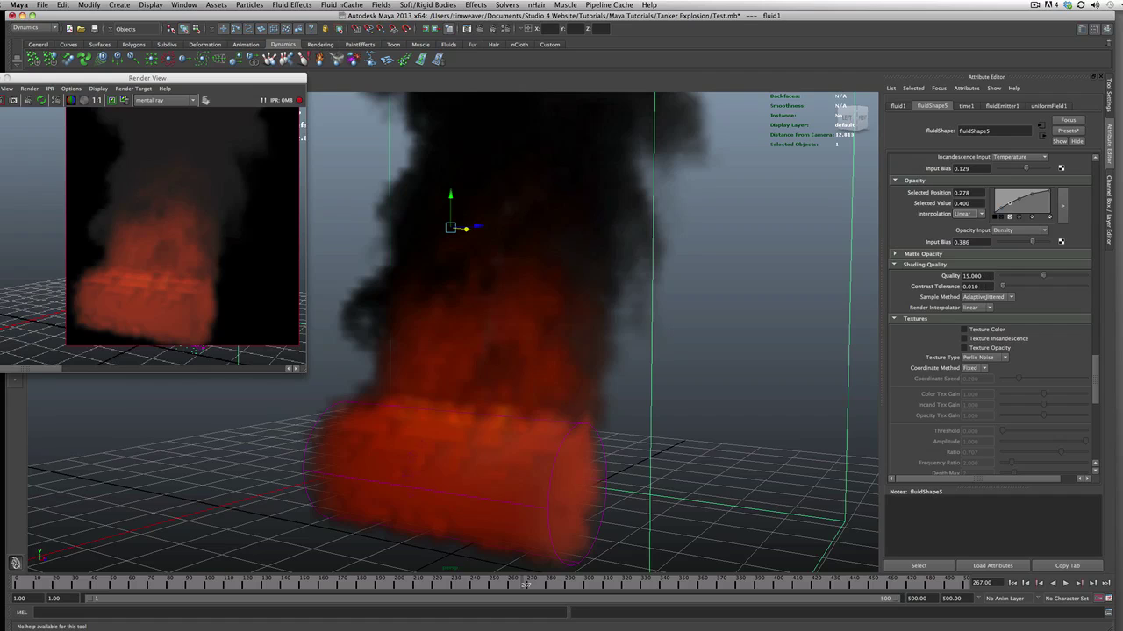
pyautogui.click(974, 276)
pyautogui.write('20')
# - Enable Texture Incandescence for the fluid and set the texture's coordinate method to Grid
pyautogui.scroll(-3, 971, 396)
pyautogui.scroll(-5, 1061, 318)
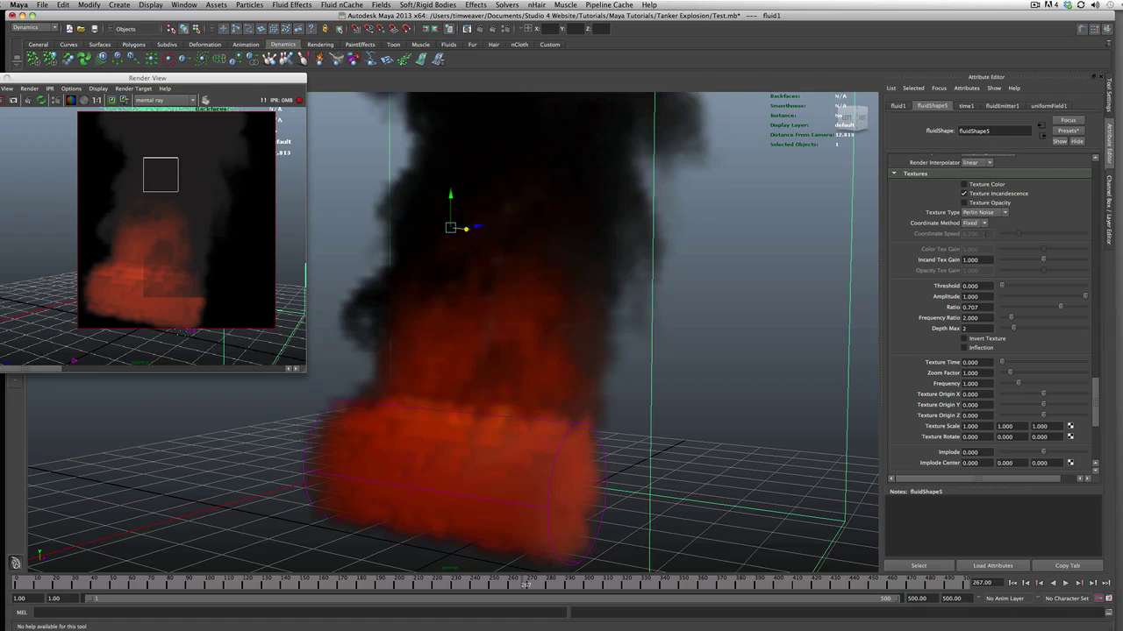
pyautogui.click(973, 222)
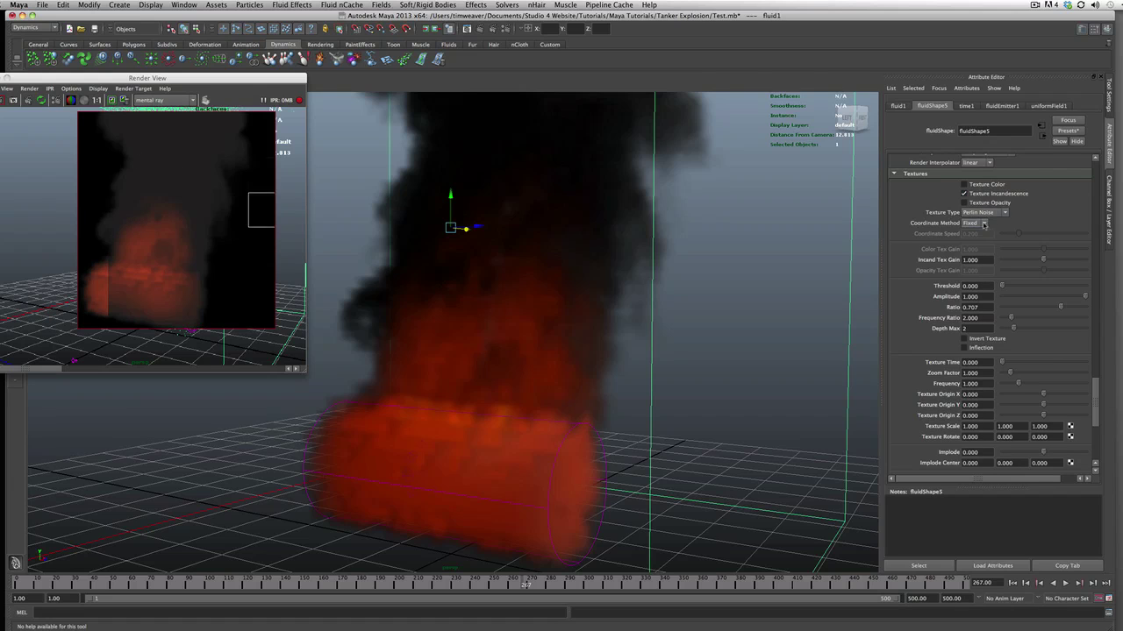
pyautogui.click(969, 237)
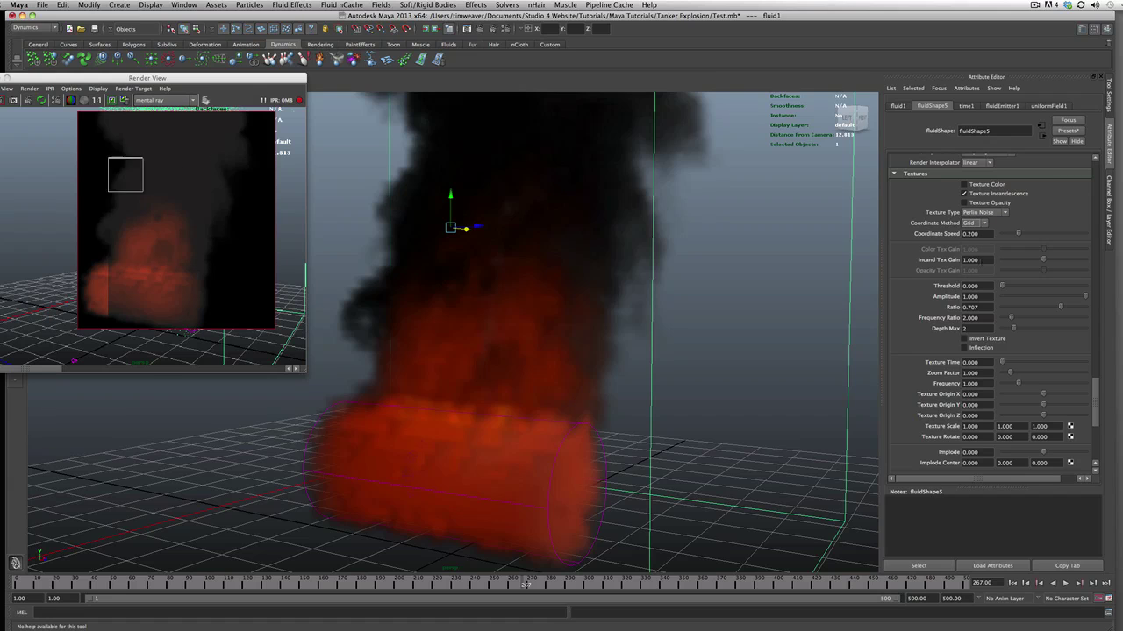
# - Try an incandescence texture gain of 3, and settle on a gain of 2
pyautogui.press('Return')
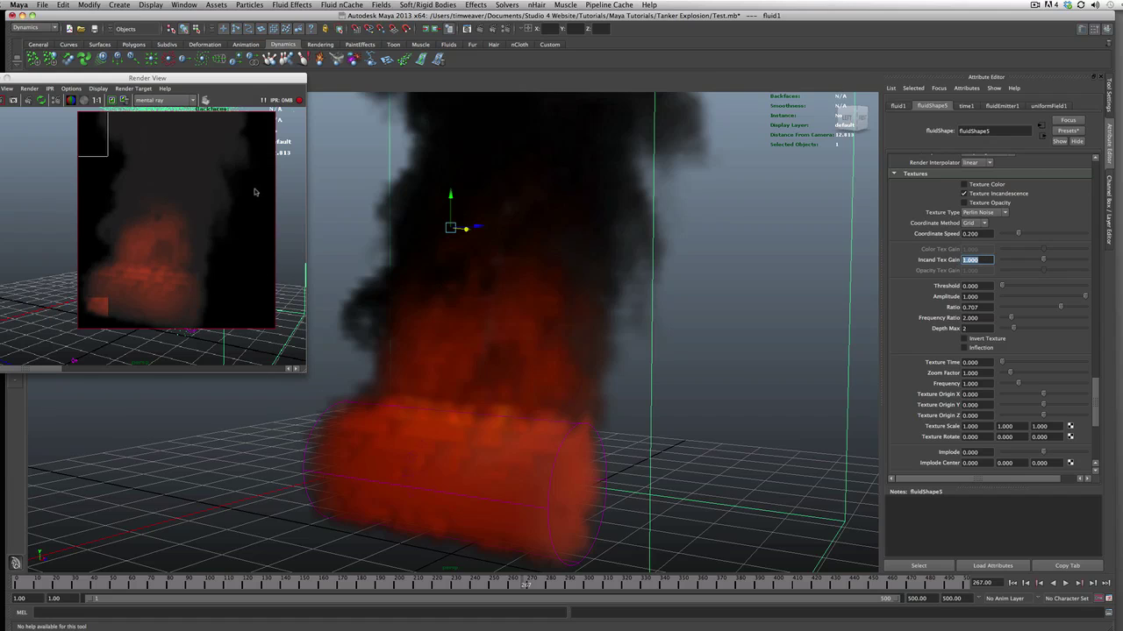
pyautogui.write('1')
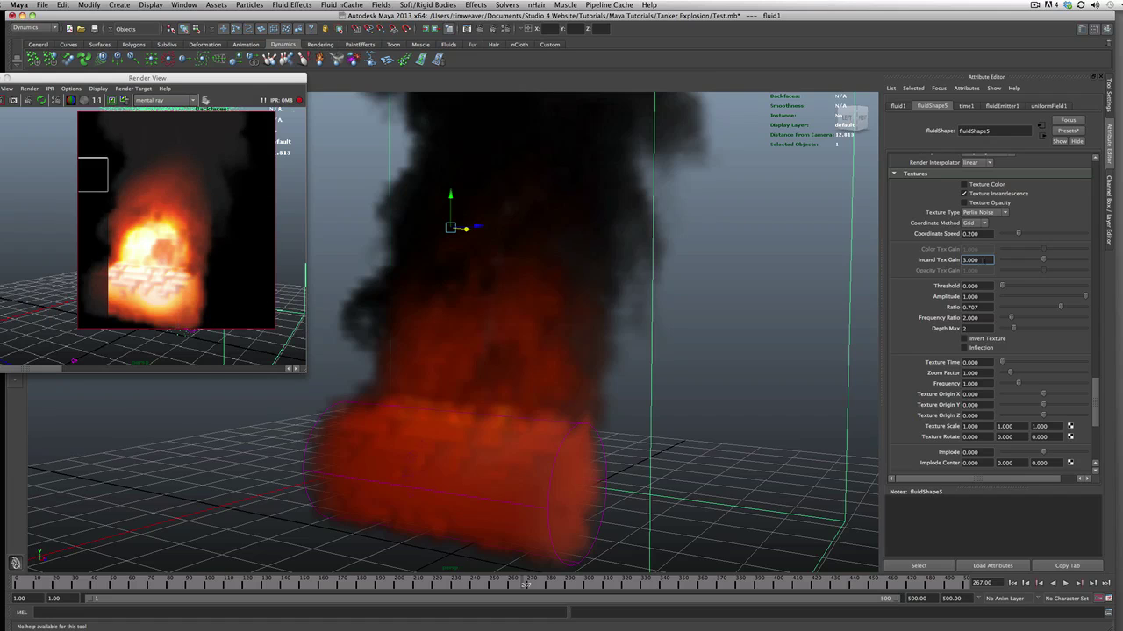
pyautogui.write('2')
pyautogui.press('Return')
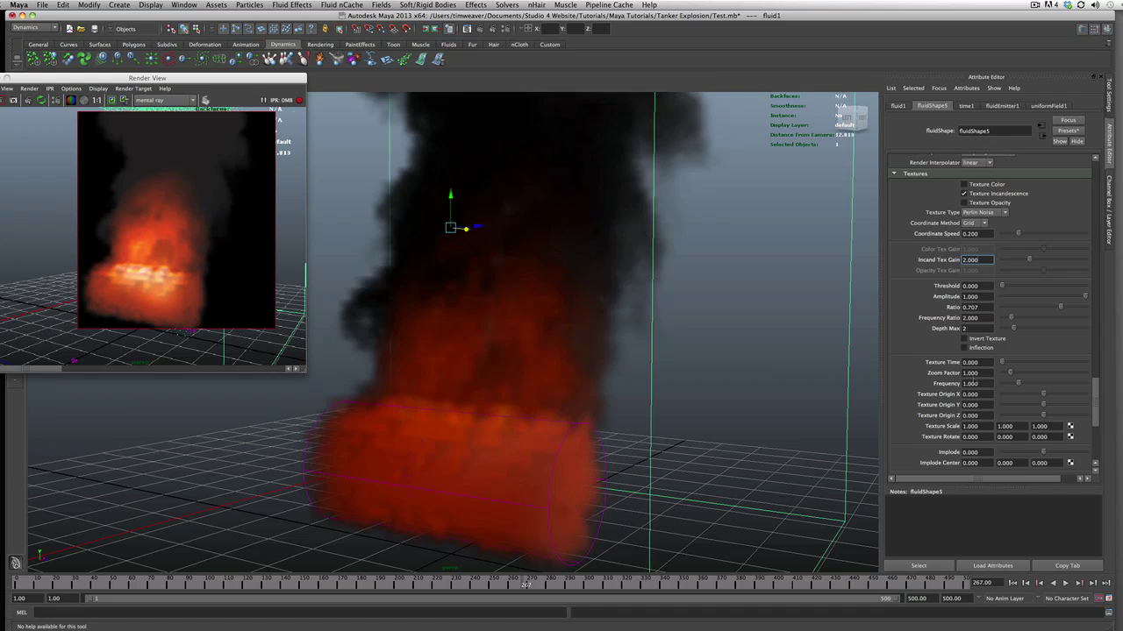
# - Try a fluid texture frequency of 10, and reduce it to 6
pyautogui.click(971, 383)
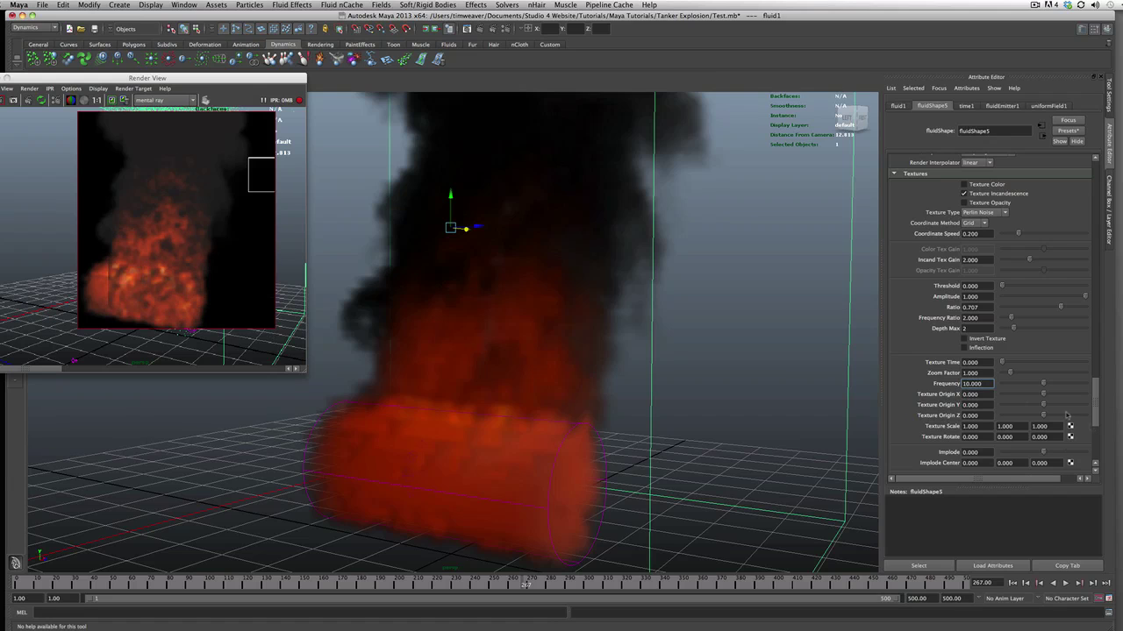
pyautogui.moveTo(977, 384); pyautogui.dragTo(912, 384)
pyautogui.write('6')
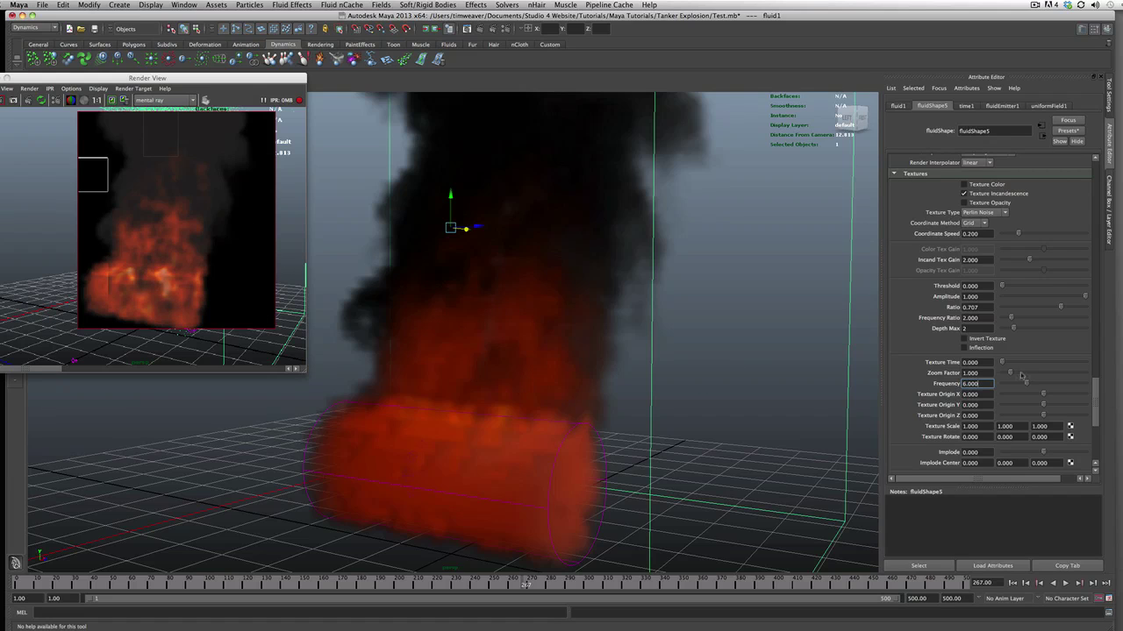
# - Set the fluid texture's frequency ratio to 3 and its maximum depth to 4
pyautogui.doubleClick(972, 318)
pyautogui.write('1')
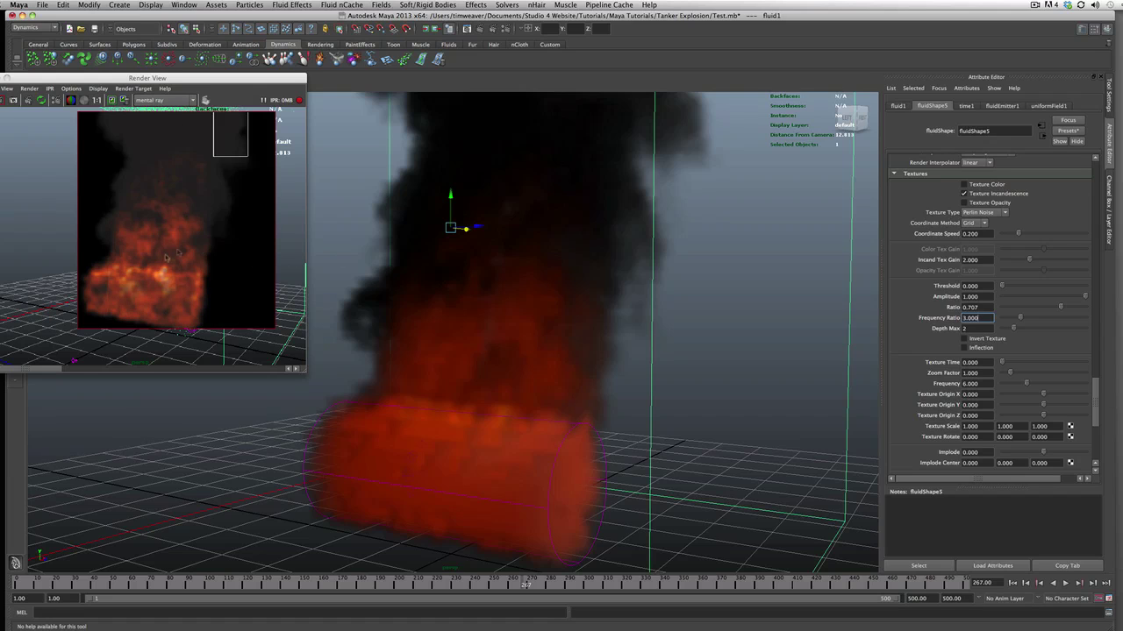
pyautogui.scroll(-2, 1042, 356)
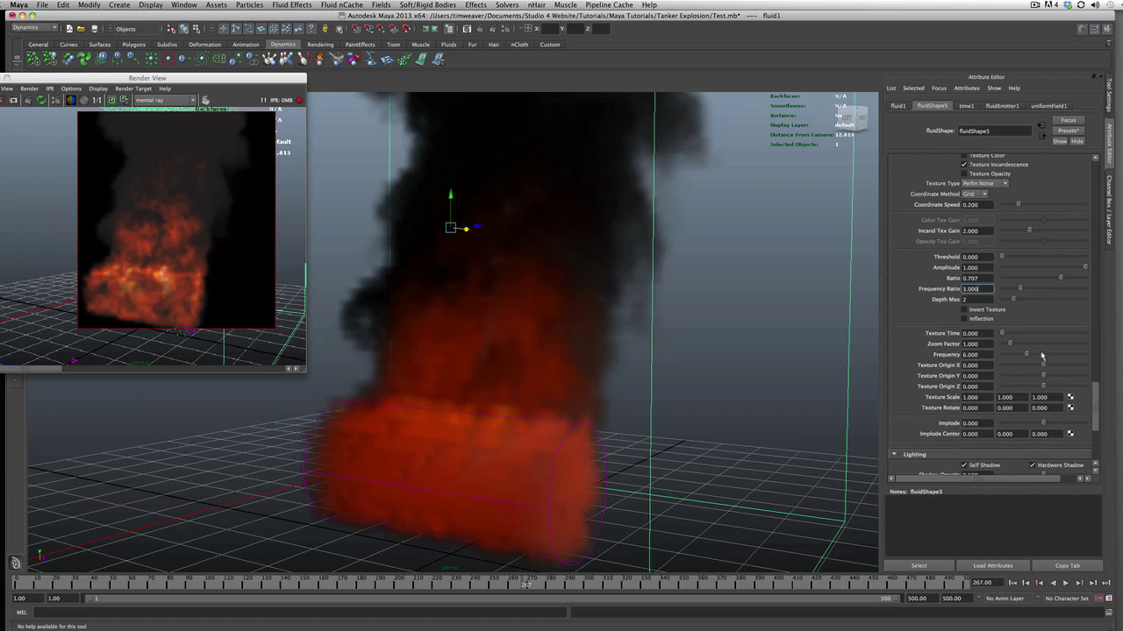
pyautogui.scroll(-2, 1042, 356)
pyautogui.press('Tab')
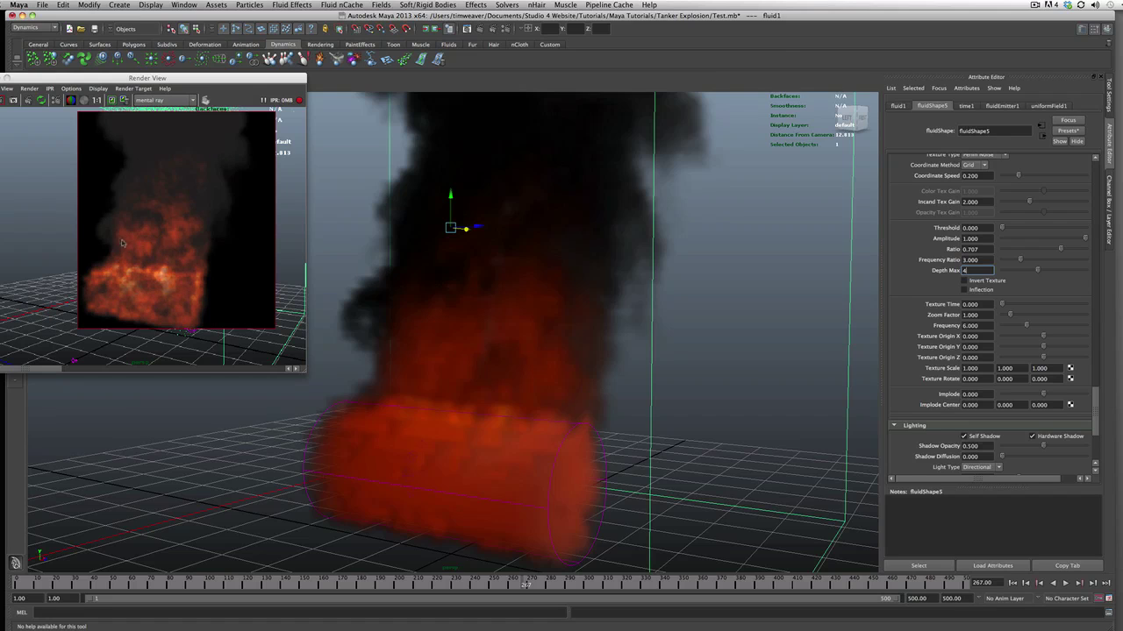
# - Inspect the textured flames in the IPR render up close, and close the render window
pyautogui.scroll(1, 221, 256)
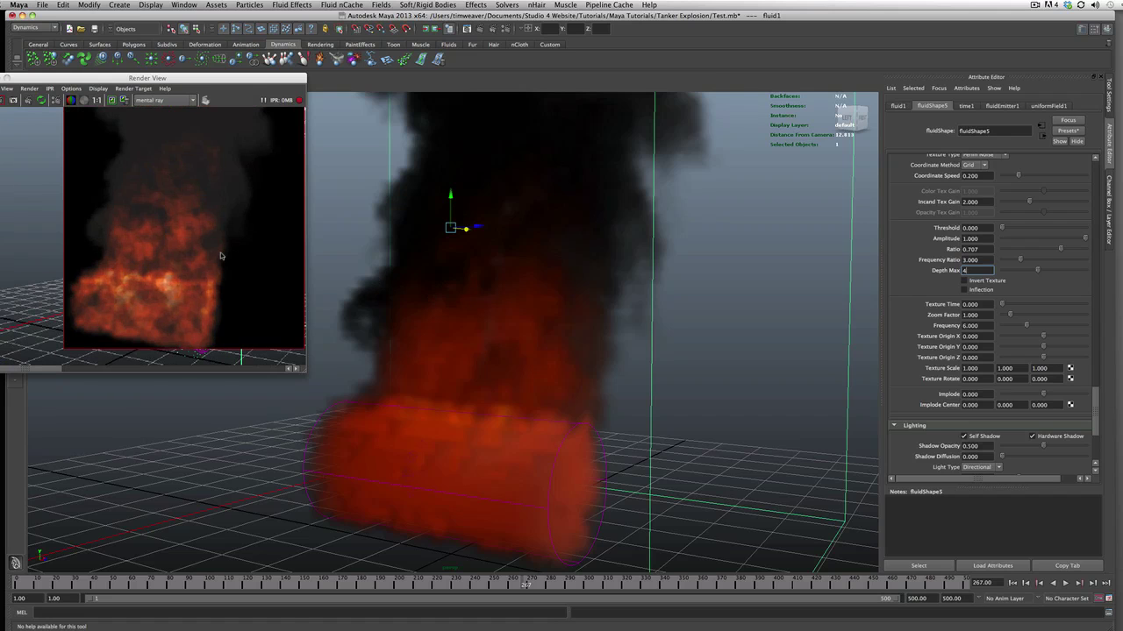
pyautogui.scroll(-1, 221, 256)
pyautogui.scroll(-2, 459, 321)
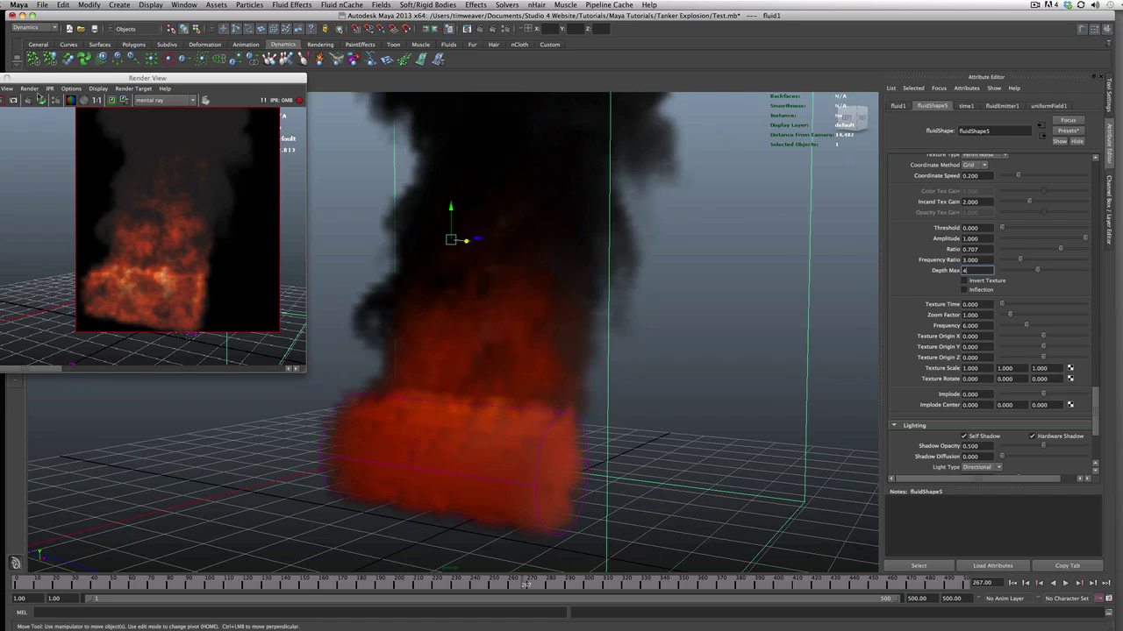
pyautogui.moveTo(40, 81); pyautogui.dragTo(119, 126)
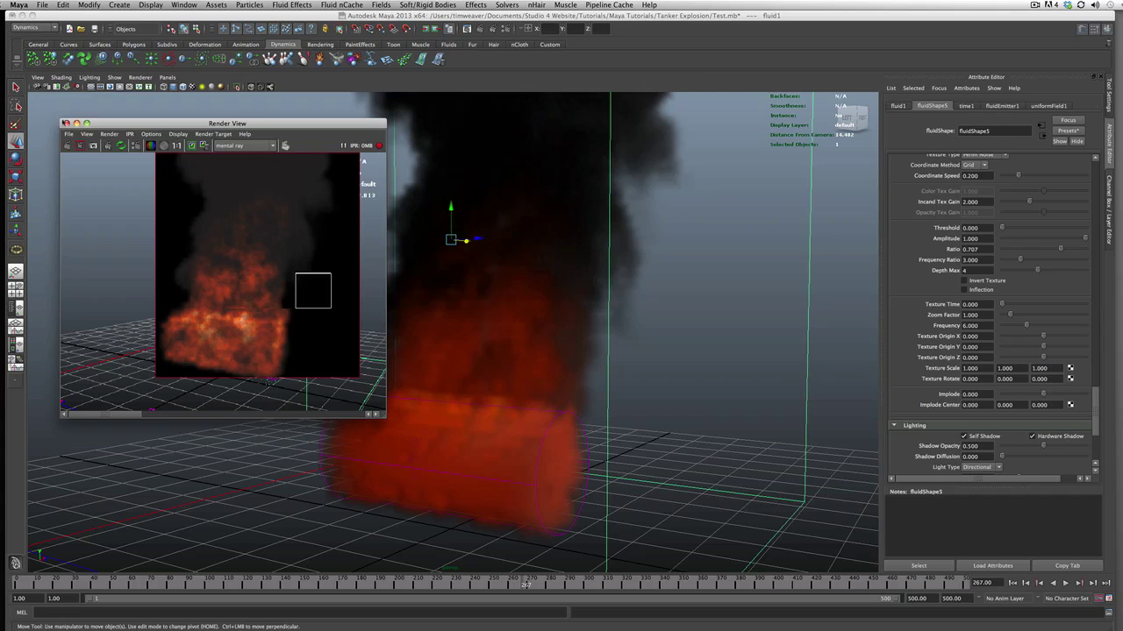
pyautogui.click(66, 122)
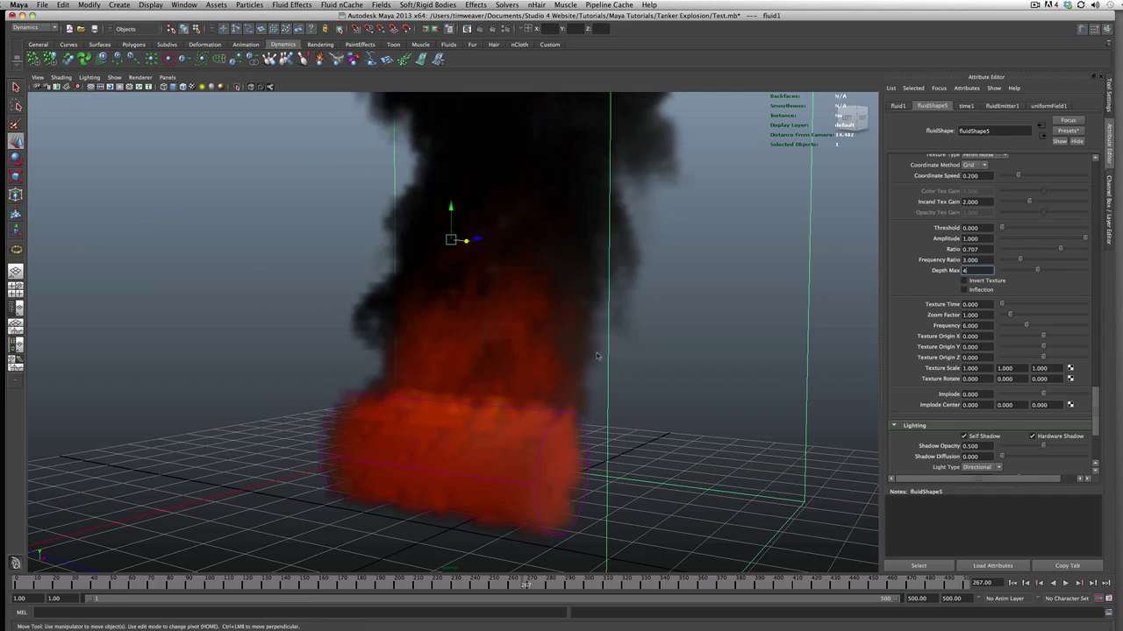
# - Frame the burning cylinder from the side and select its fluid emitter to view the emission attributes
pyautogui.keyDown('alt'); pyautogui.moveTo(576, 376); pyautogui.dragTo(614, 377); pyautogui.keyUp('alt')
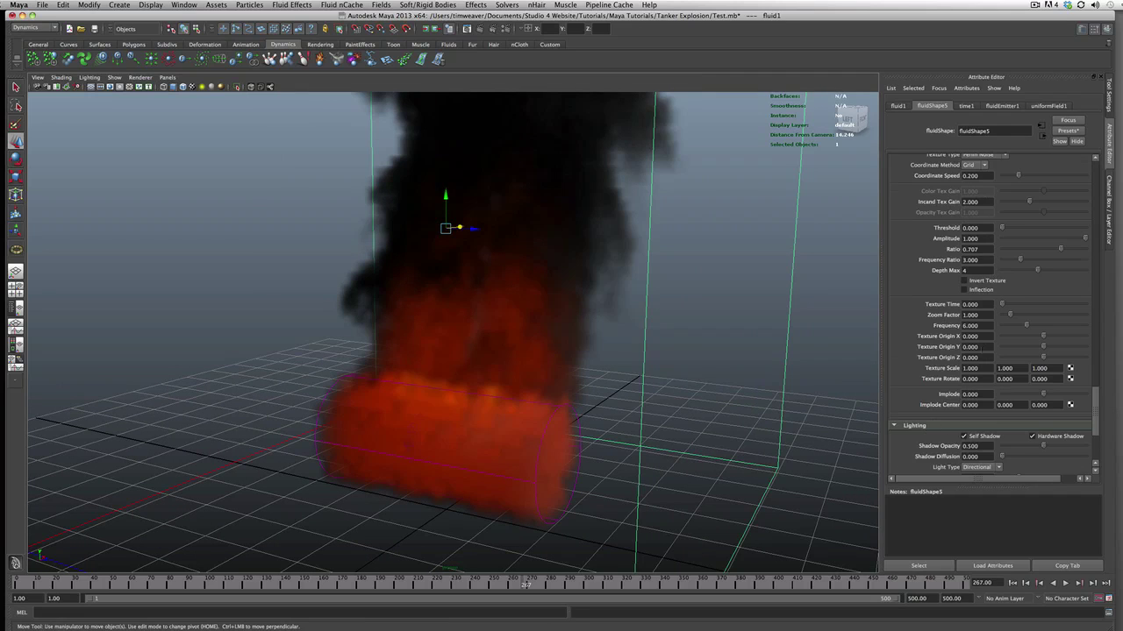
pyautogui.scroll(-3, 983, 352)
pyautogui.scroll(6, 982, 352)
pyautogui.scroll(5, 983, 351)
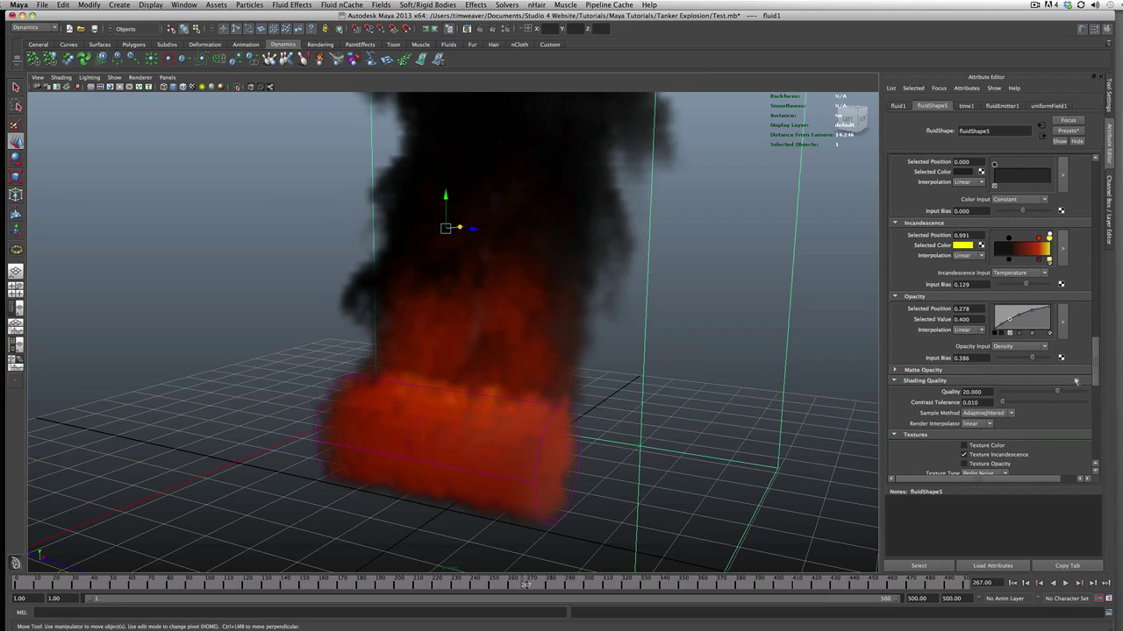
pyautogui.moveTo(1097, 368); pyautogui.dragTo(1098, 179)
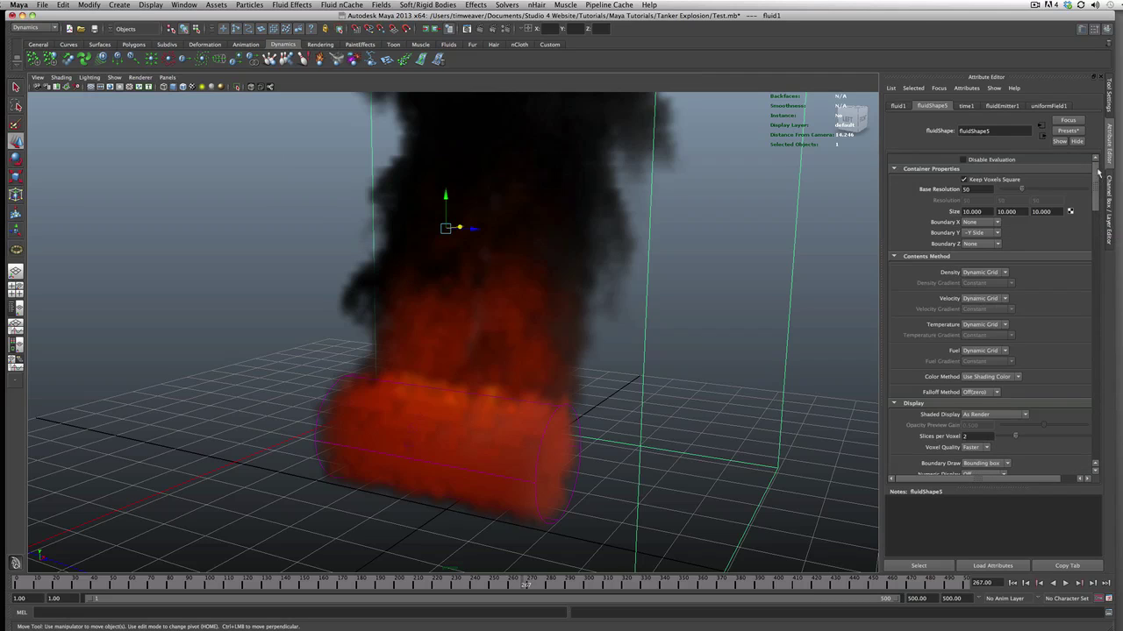
pyautogui.keyDown('alt'); pyautogui.moveTo(761, 318); pyautogui.dragTo(726, 313); pyautogui.keyUp('alt')
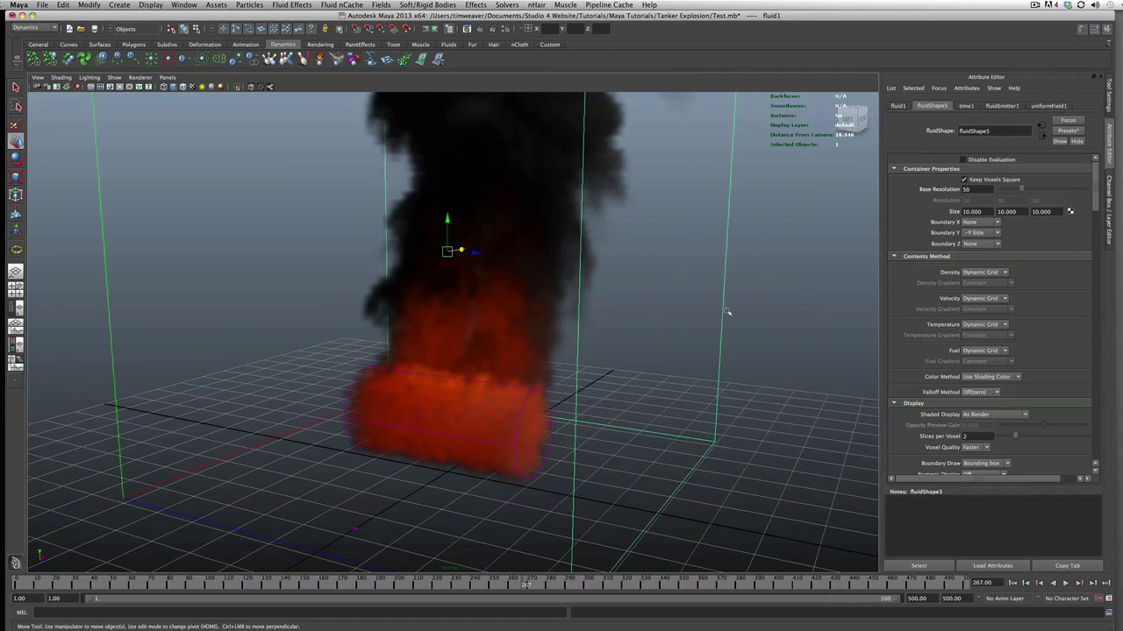
pyautogui.keyDown('alt'); pyautogui.moveTo(617, 361); pyautogui.dragTo(546, 389); pyautogui.keyUp('alt')
pyautogui.keyDown('alt'); pyautogui.moveTo(546, 389); pyautogui.dragTo(520, 471, button='right'); pyautogui.keyUp('alt')
pyautogui.keyDown('alt'); pyautogui.moveTo(394, 413); pyautogui.dragTo(348, 398); pyautogui.keyUp('alt')
pyautogui.keyDown('shift'); pyautogui.click(576, 390); pyautogui.keyUp('shift')
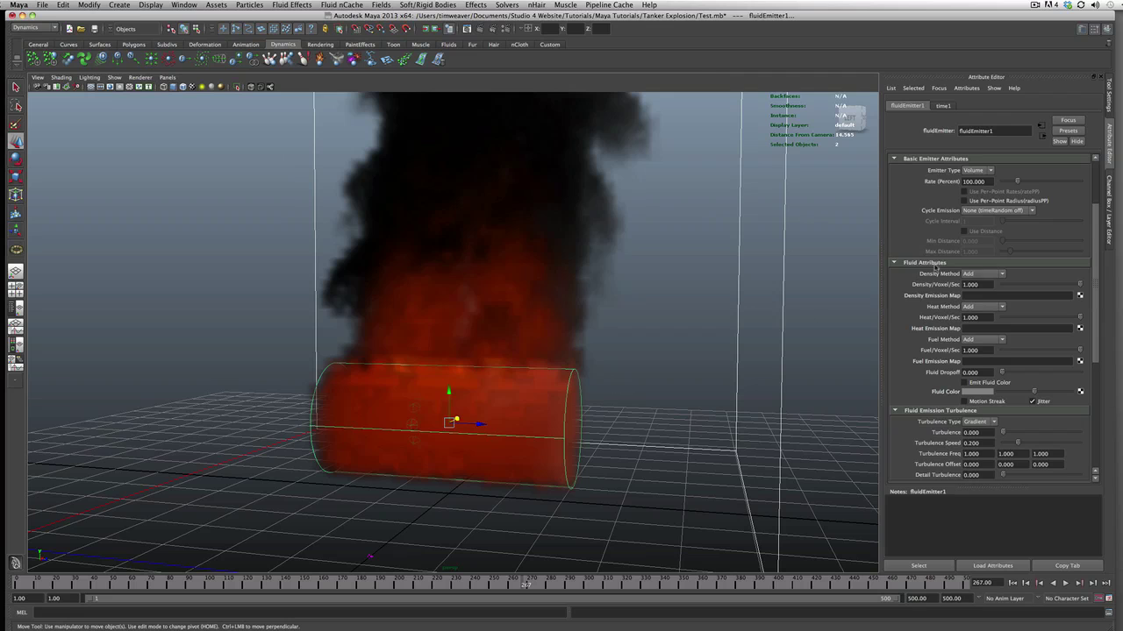
# - Select the fluid container and preview only its density in the shaded display
pyautogui.click(784, 314)
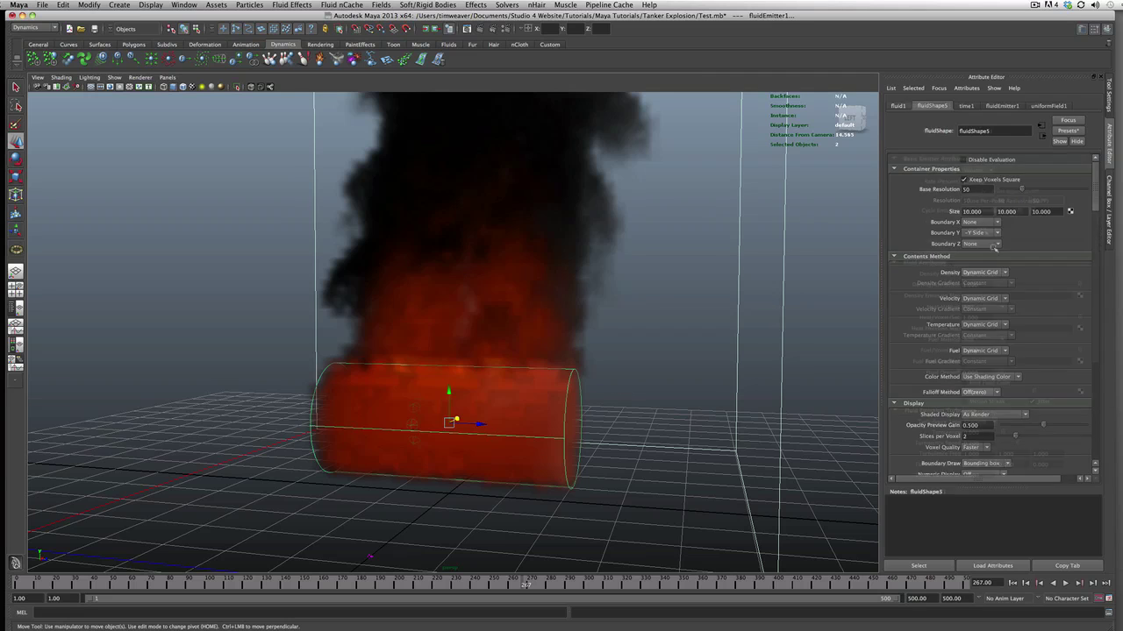
pyautogui.scroll(-1, 991, 298)
pyautogui.click(991, 414)
pyautogui.click(983, 425)
pyautogui.press('f')
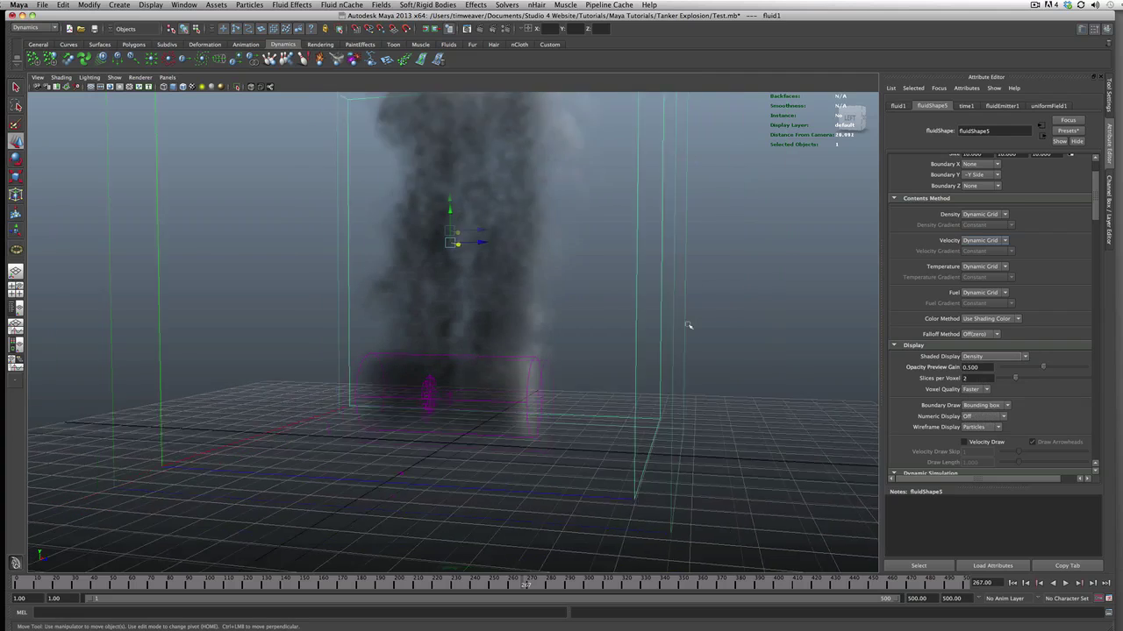
# - Preview the container's Temperature and Fuel in the shaded display, and examine the fuel around the cylinder
pyautogui.click(991, 356)
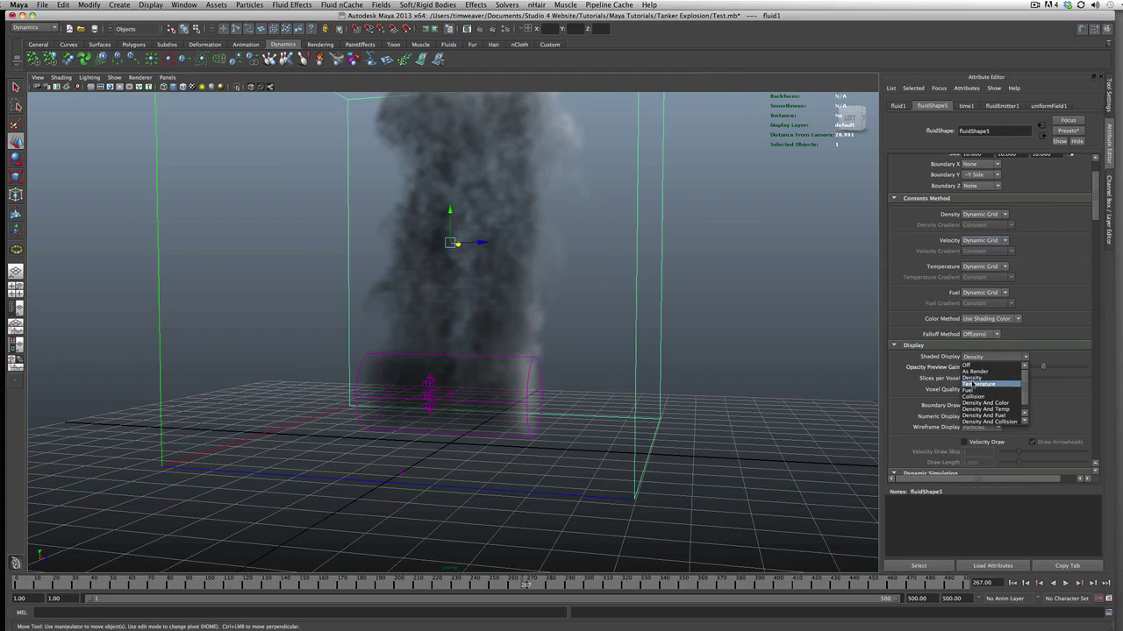
pyautogui.click(975, 381)
pyautogui.click(991, 356)
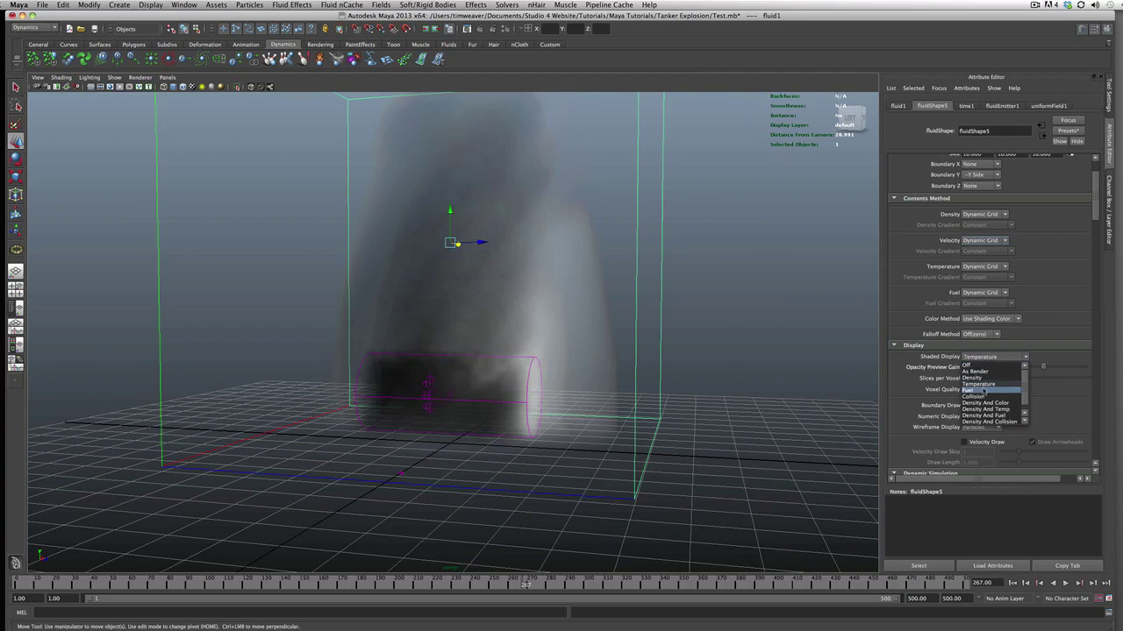
pyautogui.click(975, 392)
pyautogui.keyDown('alt'); pyautogui.moveTo(399, 314); pyautogui.dragTo(419, 319); pyautogui.keyUp('alt')
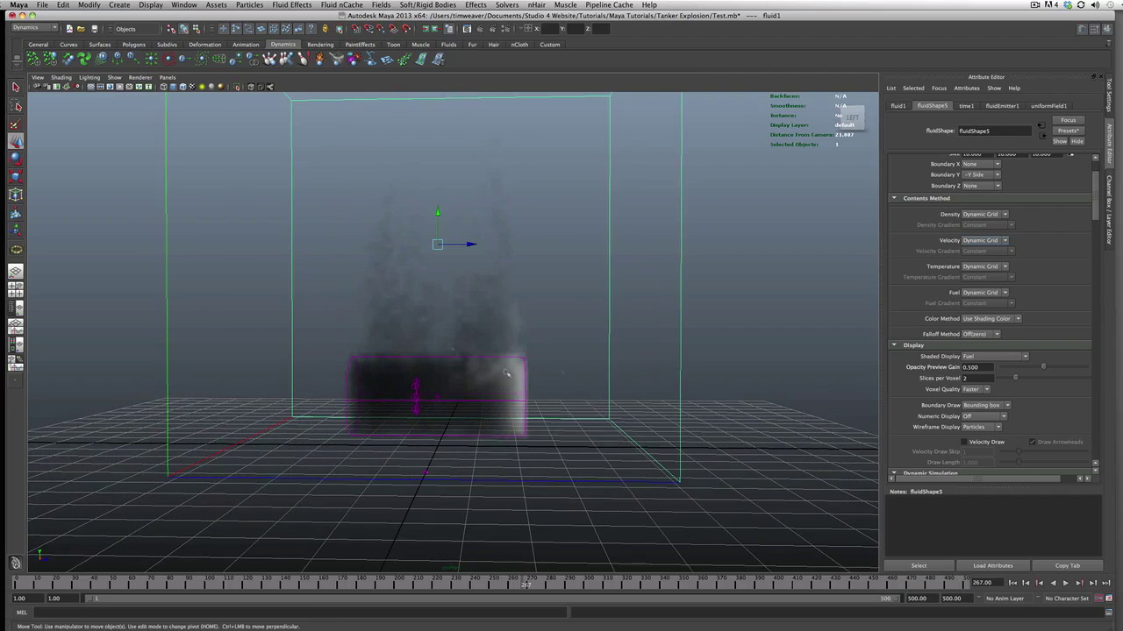
pyautogui.keyDown('alt'); pyautogui.moveTo(530, 309); pyautogui.dragTo(469, 256); pyautogui.keyUp('alt')
pyautogui.keyDown('alt'); pyautogui.moveTo(594, 334); pyautogui.dragTo(666, 331); pyautogui.keyUp('alt')
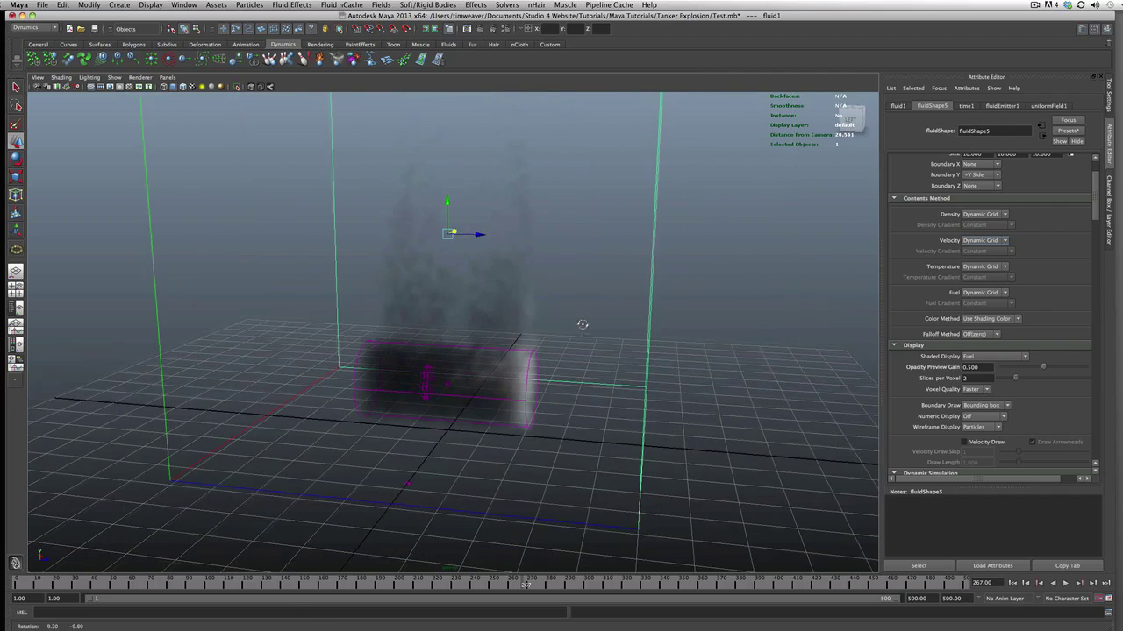
# - Set the fluid container's shaded display back to As Render
pyautogui.click(979, 349)
pyautogui.click(970, 347)
pyautogui.click(975, 356)
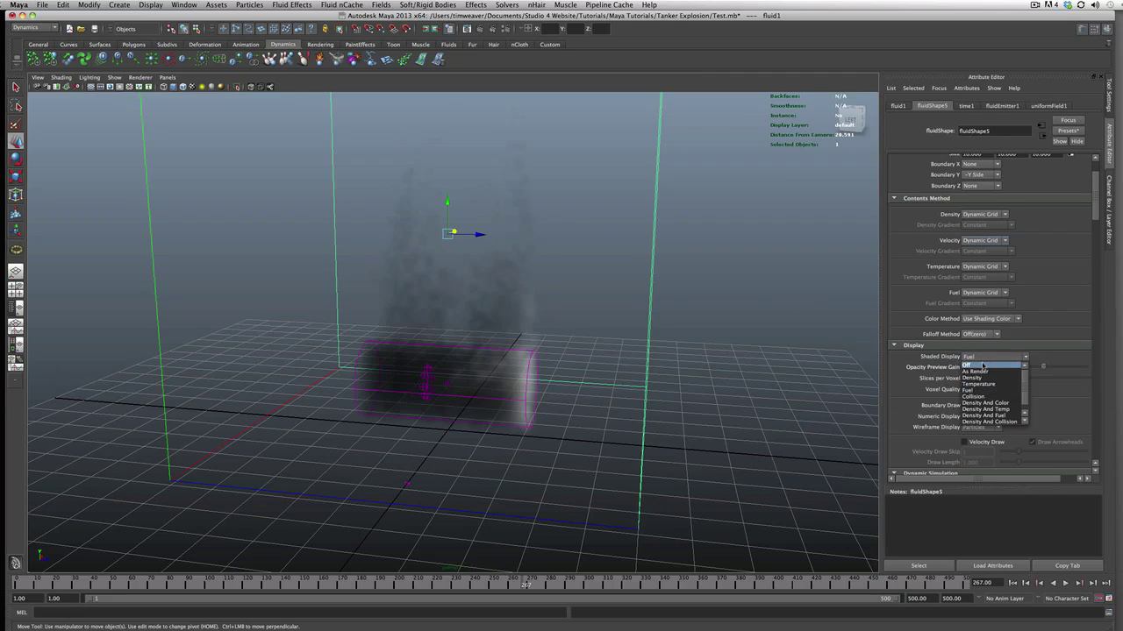
pyautogui.click(986, 366)
pyautogui.keyDown('alt'); pyautogui.moveTo(674, 355); pyautogui.dragTo(550, 351); pyautogui.keyUp('alt')
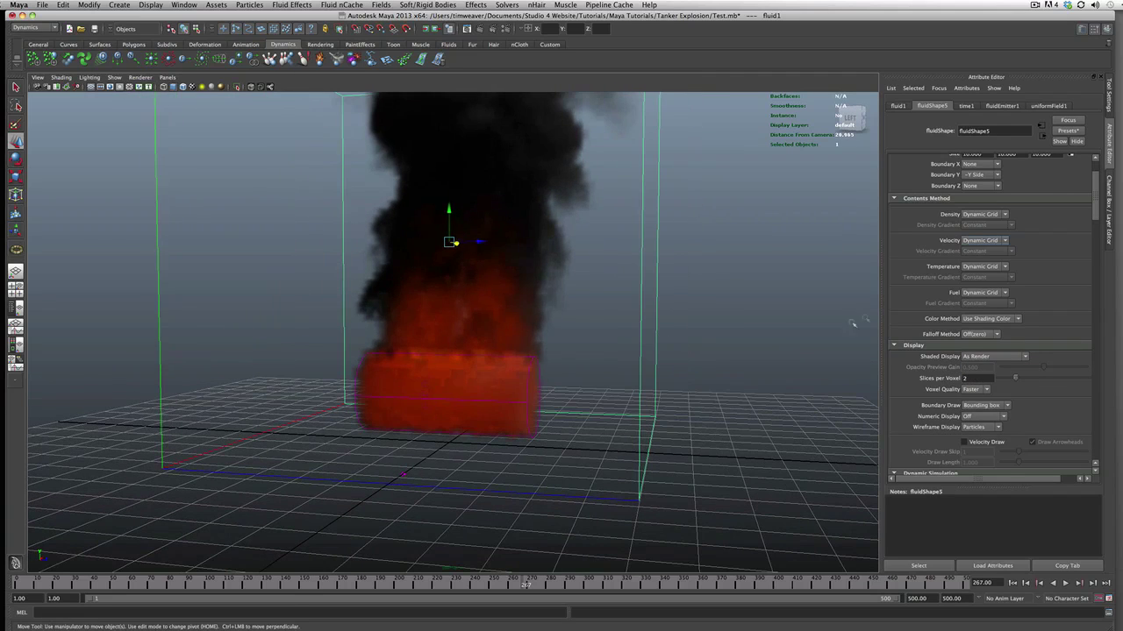
# - Map a 2D Noise texture to the cylindrical emitter's density emission and set its noise type to Perlin Noise
pyautogui.click(537, 364)
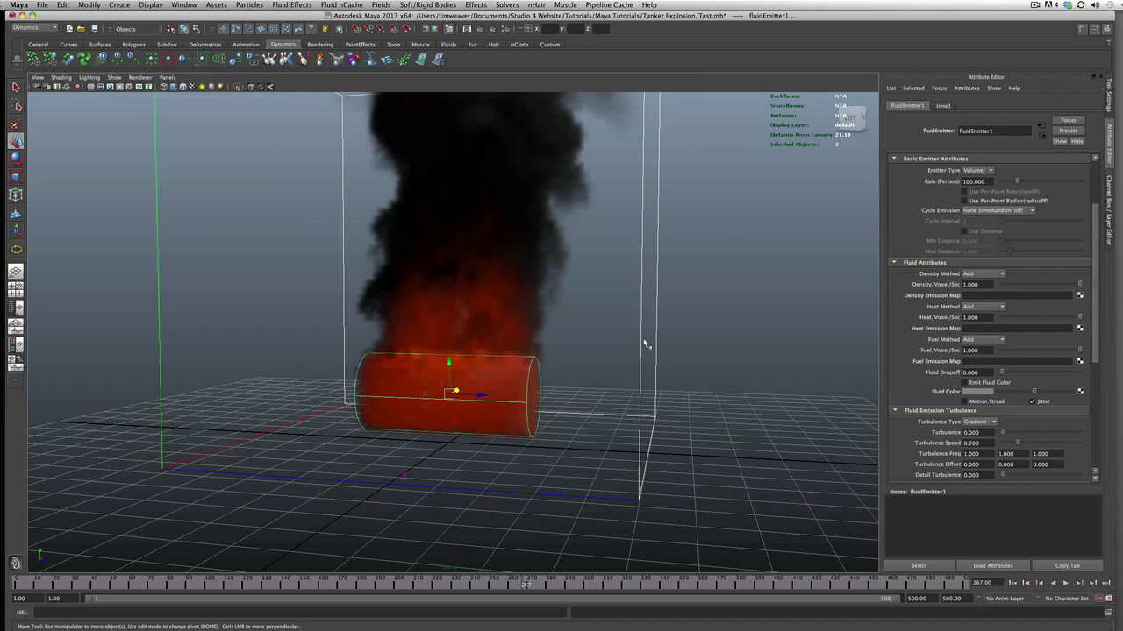
pyautogui.keyDown('alt'); pyautogui.moveTo(644, 344); pyautogui.dragTo(518, 365); pyautogui.keyUp('alt')
pyautogui.click(727, 343)
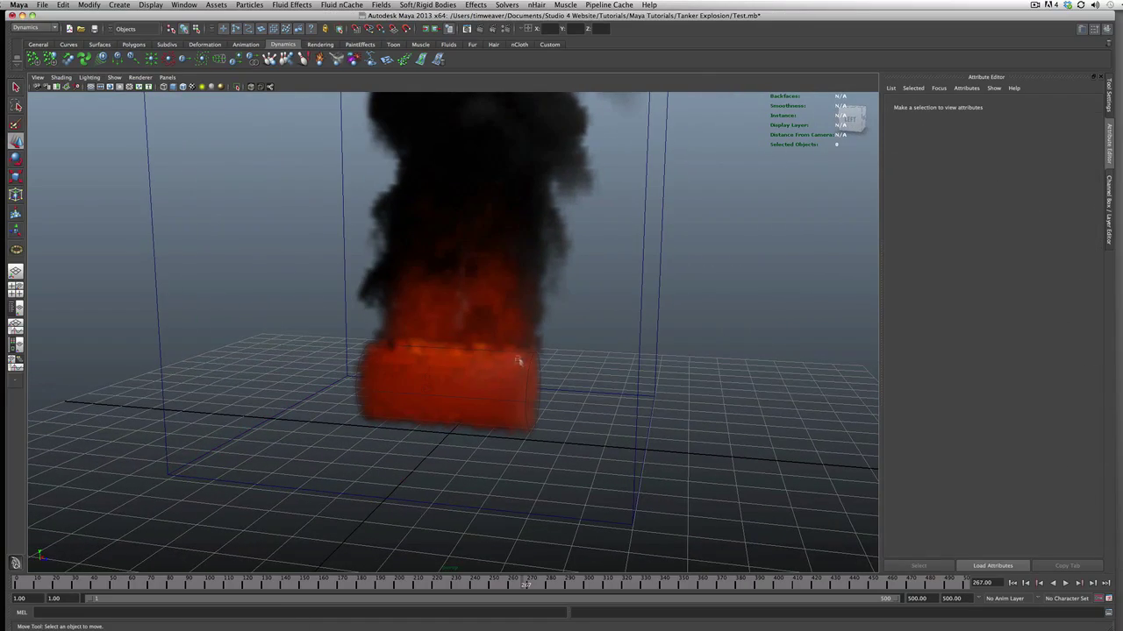
pyautogui.click(524, 358)
pyautogui.keyDown('shift'); pyautogui.click(529, 351); pyautogui.keyUp('shift')
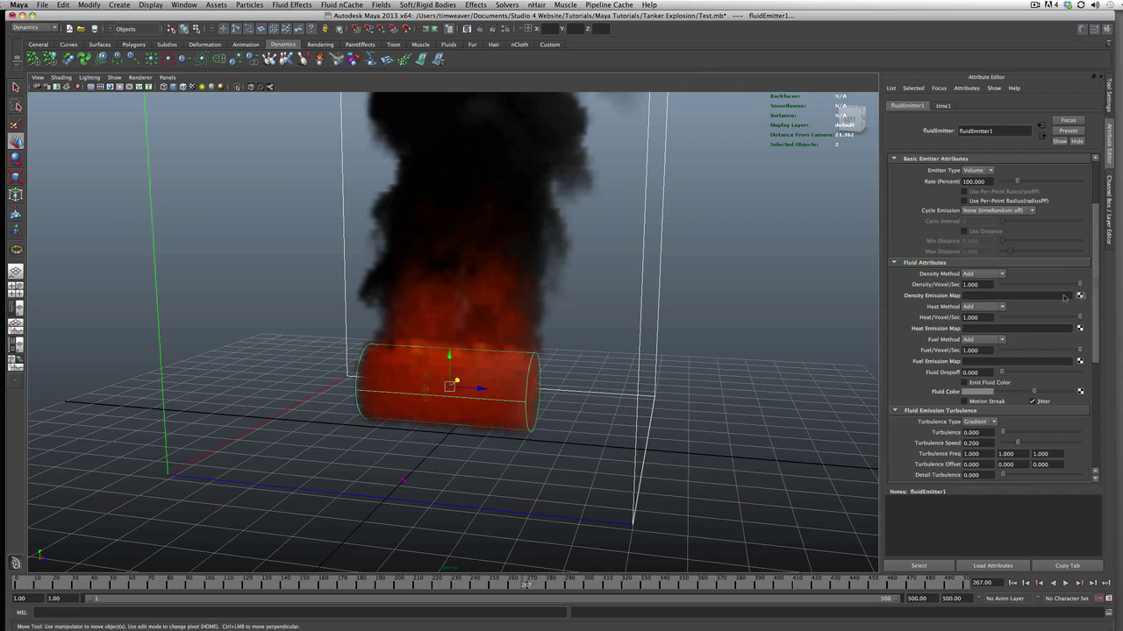
pyautogui.click(1081, 297)
pyautogui.moveTo(396, 167); pyautogui.dragTo(275, 153)
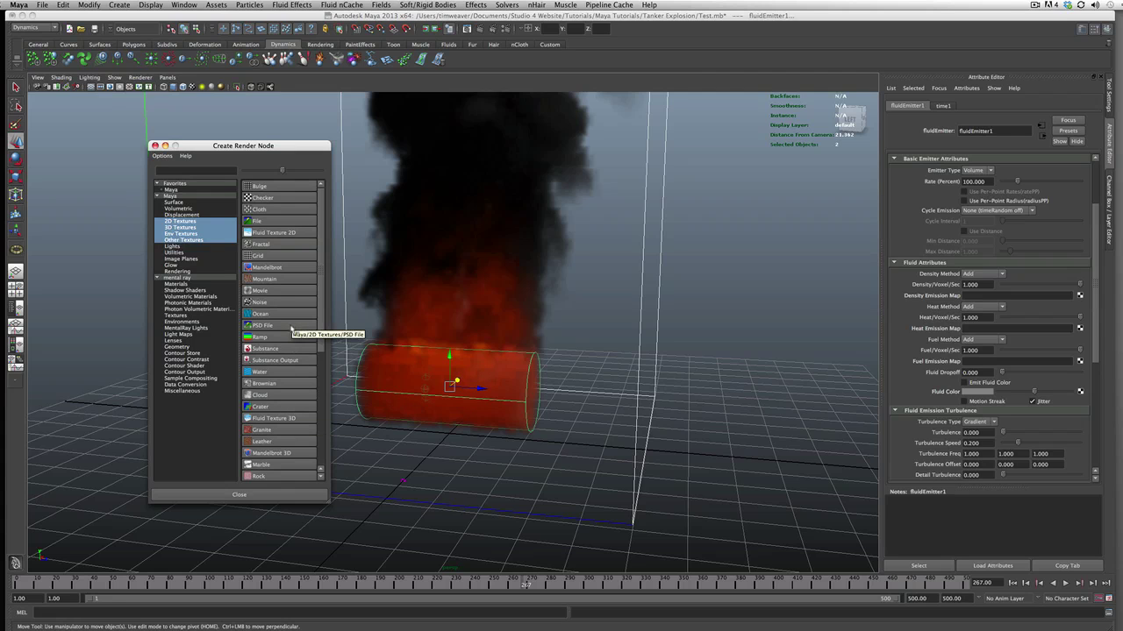
pyautogui.click(269, 302)
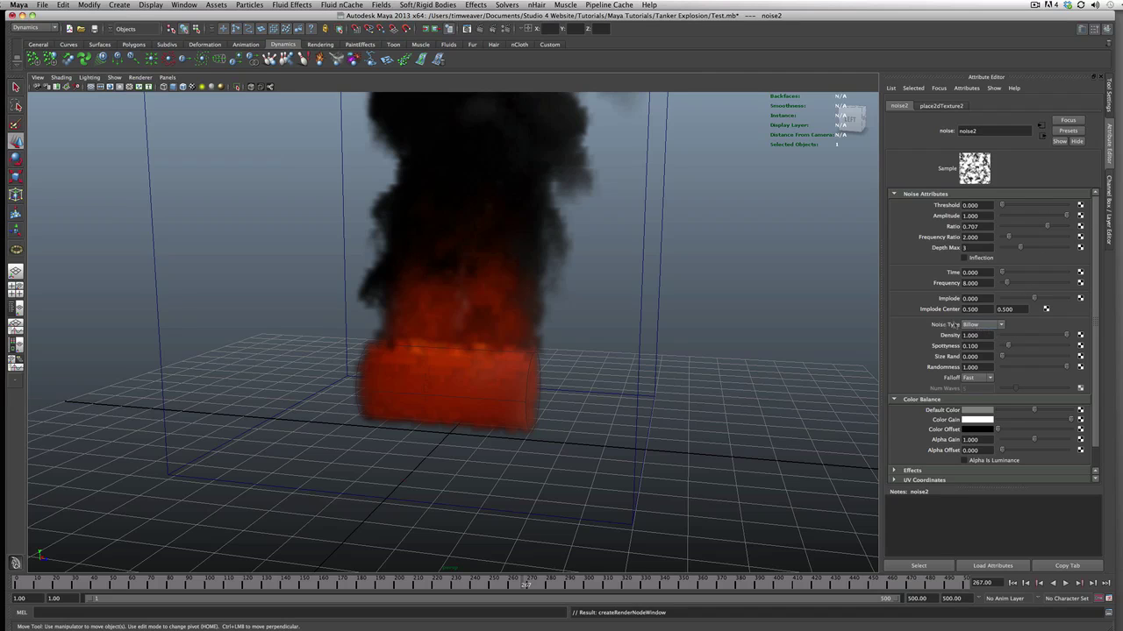
pyautogui.click(971, 325)
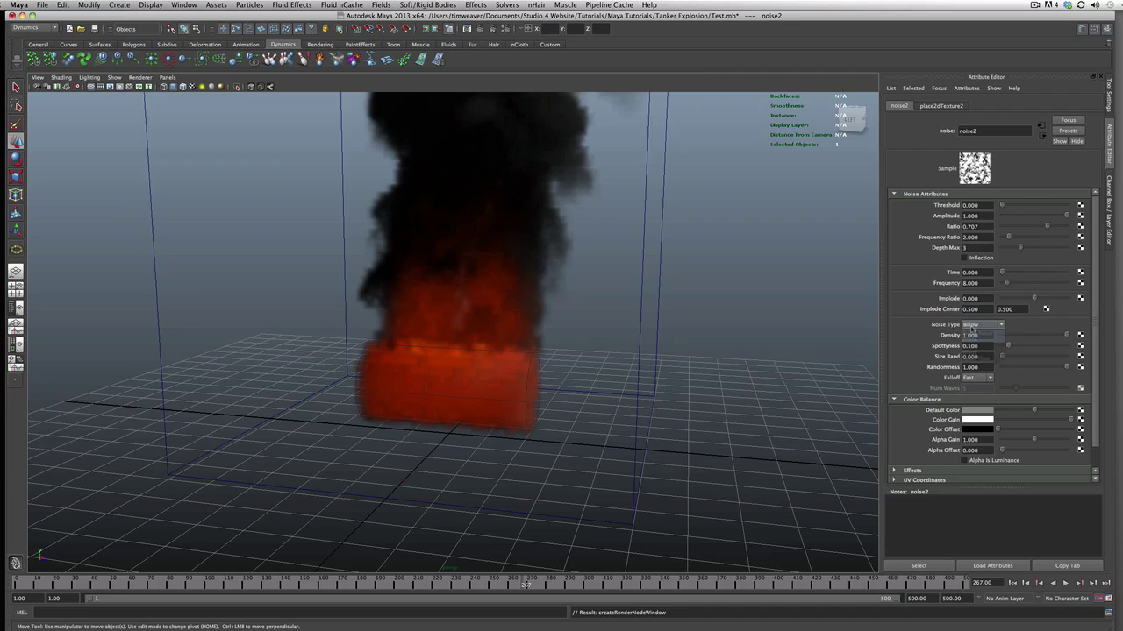
pyautogui.click(975, 334)
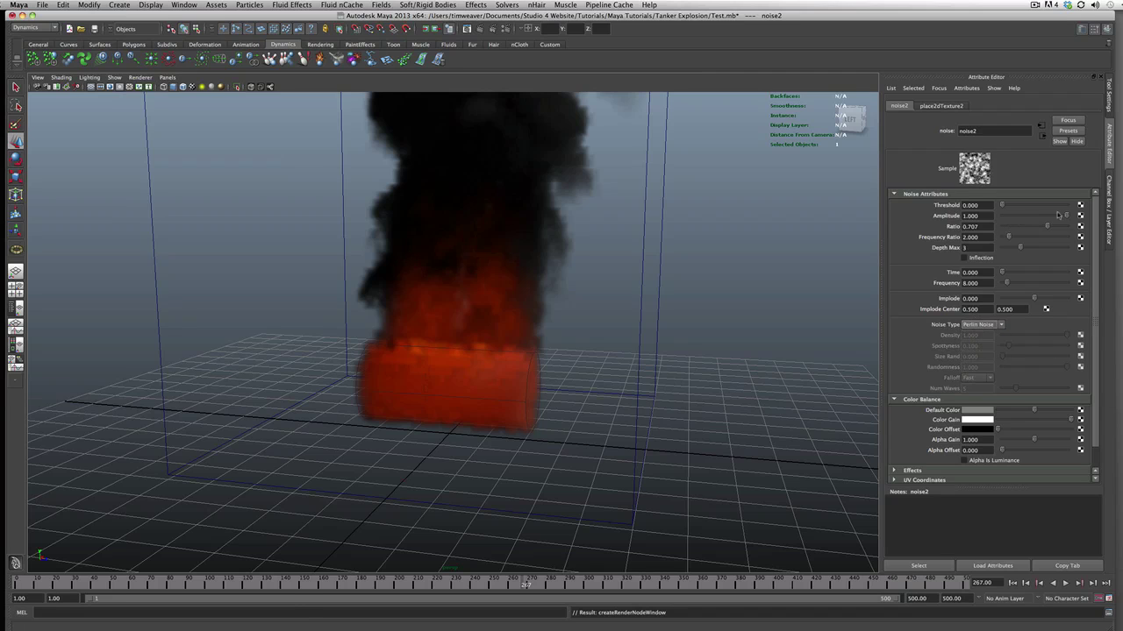
# - Set the density noise texture's amplitude to 4 and lower its frequency to about 1.493
pyautogui.moveTo(1065, 217); pyautogui.dragTo(1122, 227)
pyautogui.moveTo(1007, 284); pyautogui.dragTo(1004, 284)
pyautogui.click(972, 216)
pyautogui.write('4')
pyautogui.press('Return')
pyautogui.click(984, 179)
# - Play the simulation from the first frame to frame 356 and examine the fire around the cylinder from several angles
pyautogui.click(1013, 583)
pyautogui.click(1065, 583)
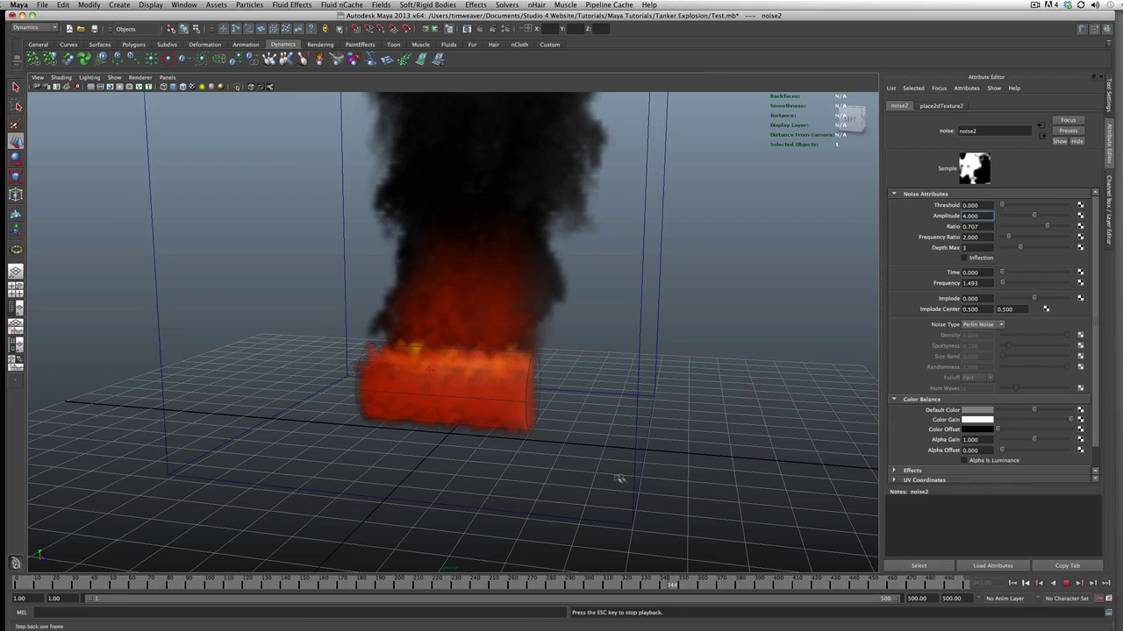
pyautogui.press('Escape')
pyautogui.keyDown('alt'); pyautogui.moveTo(584, 469); pyautogui.dragTo(553, 458); pyautogui.keyUp('alt')
pyautogui.keyDown('alt'); pyautogui.moveTo(553, 459); pyautogui.dragTo(559, 463, button='right'); pyautogui.keyUp('alt')
pyautogui.keyDown('alt'); pyautogui.moveTo(527, 417); pyautogui.dragTo(450, 309, button='middle'); pyautogui.keyUp('alt')
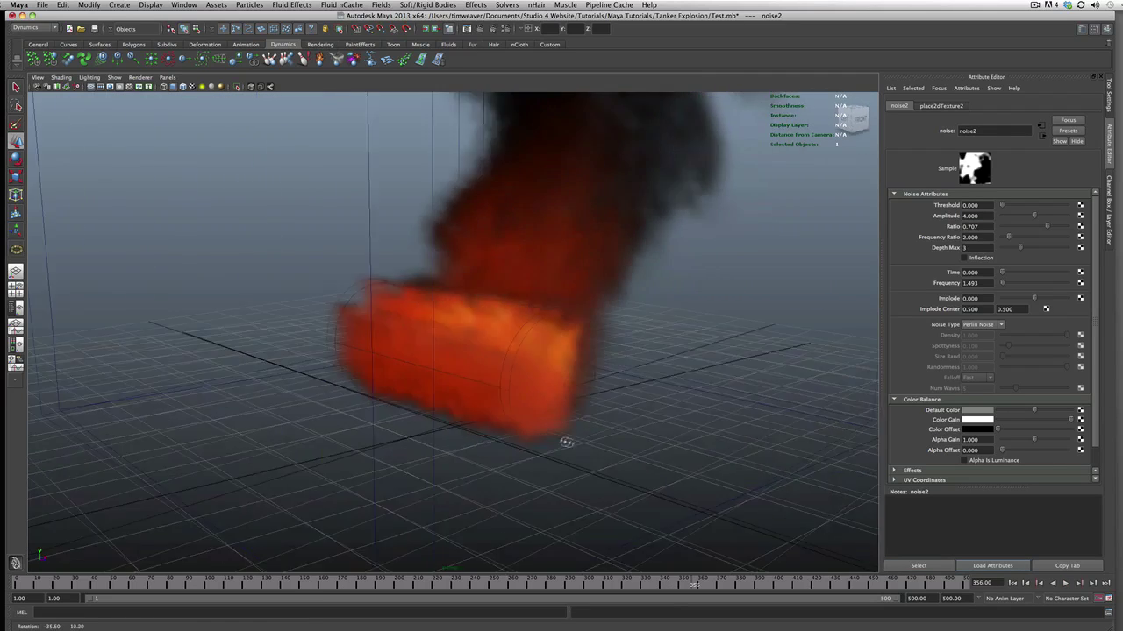
pyautogui.moveTo(562, 439)
pyautogui.keyDown('alt'); pyautogui.mouseDown()
pyautogui.moveTo(619, 465)
pyautogui.moveTo(456, 385)
pyautogui.mouseUp(); pyautogui.keyUp('alt')
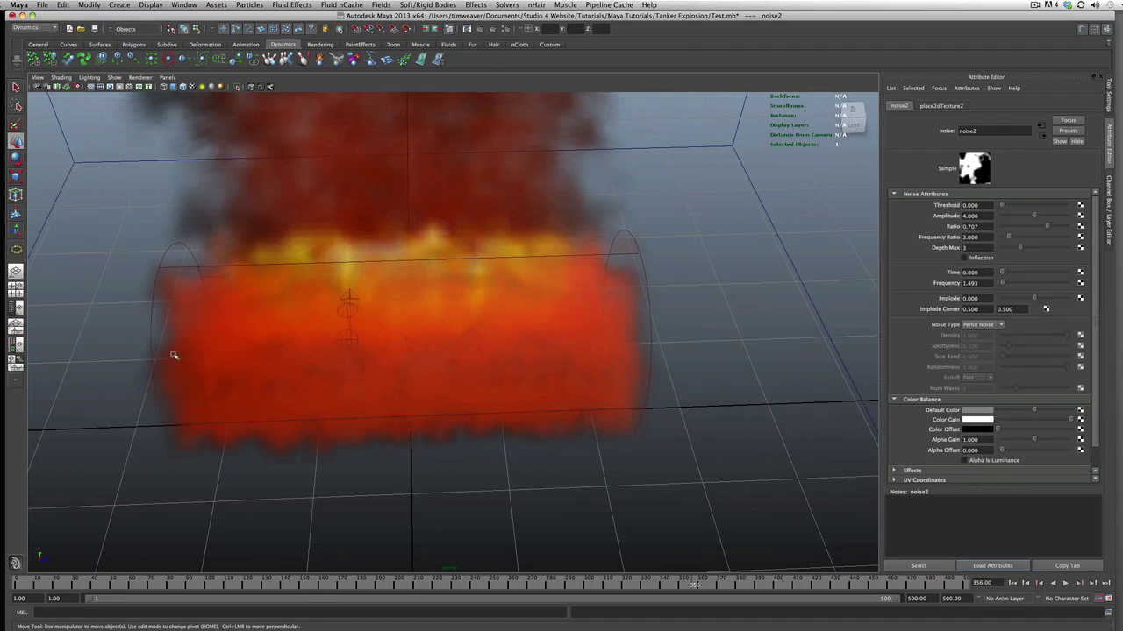
pyautogui.moveTo(461, 421)
pyautogui.keyDown('alt'); pyautogui.mouseDown()
pyautogui.moveTo(394, 384)
pyautogui.moveTo(356, 381)
pyautogui.moveTo(405, 393)
pyautogui.moveTo(412, 333)
pyautogui.mouseUp(); pyautogui.keyUp('alt')
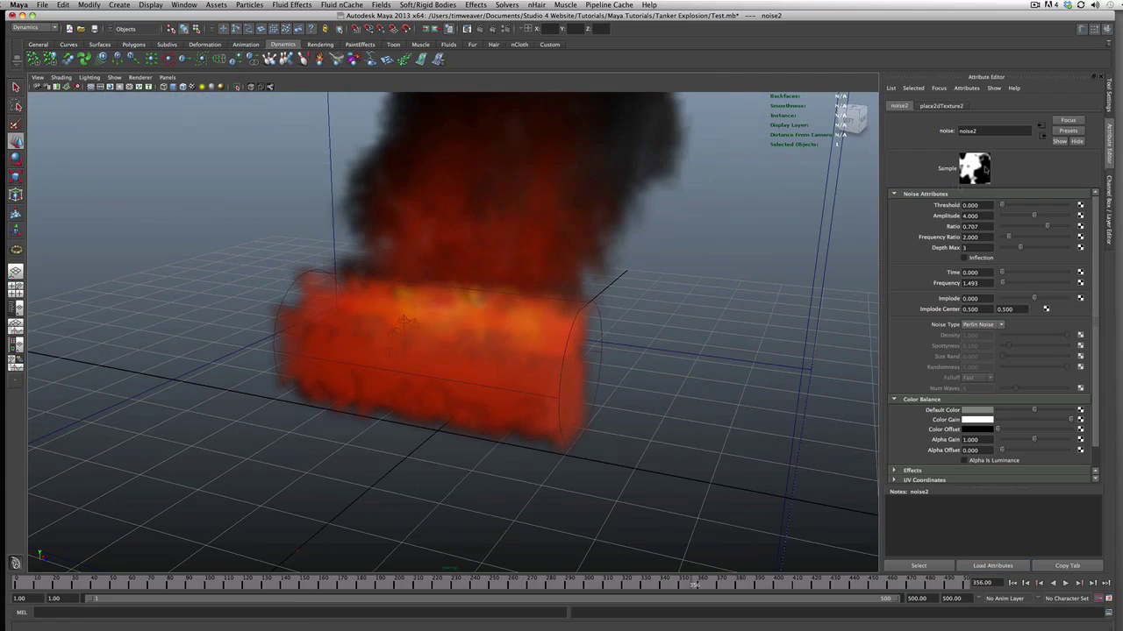
pyautogui.keyDown('alt'); pyautogui.moveTo(509, 333); pyautogui.dragTo(439, 363); pyautogui.keyUp('alt')
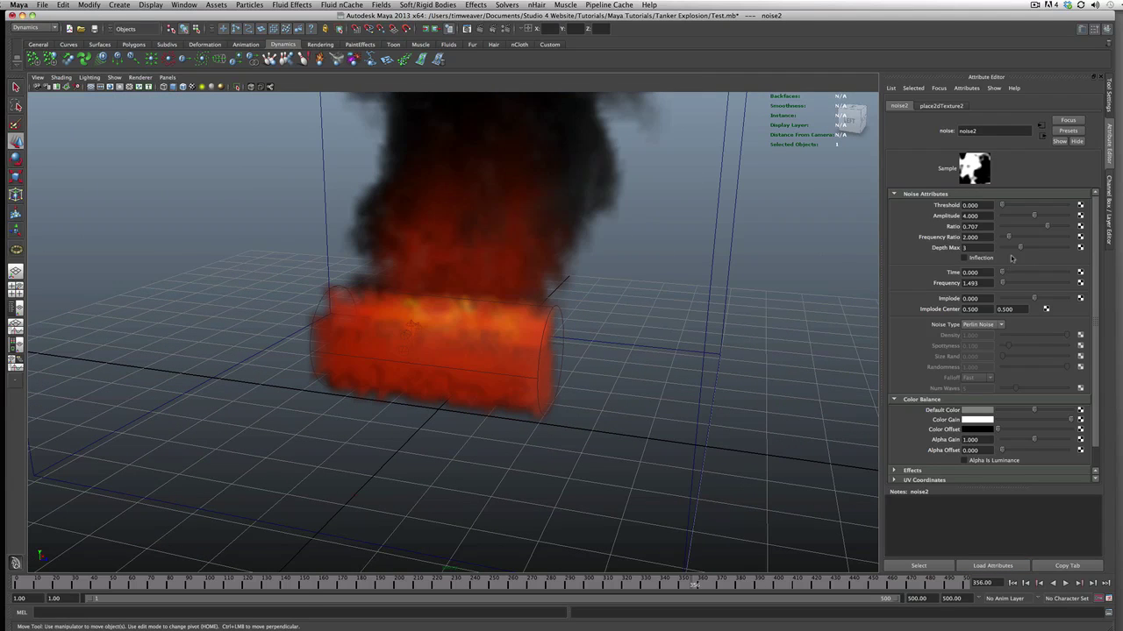
# - Lower the noise texture's frequency to about 0.746 and replay the simulation from the start to check the flames
pyautogui.moveTo(1002, 288); pyautogui.dragTo(1004, 286)
pyautogui.click(1013, 584)
pyautogui.click(1066, 583)
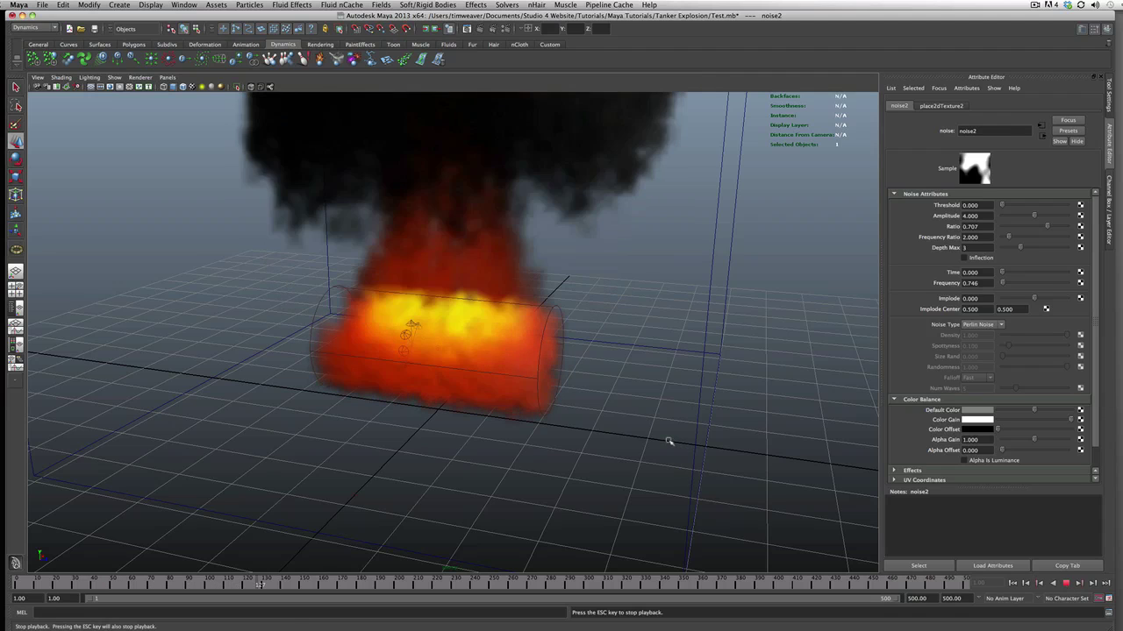
pyautogui.press('Escape')
pyautogui.keyDown('alt'); pyautogui.moveTo(376, 358); pyautogui.dragTo(517, 399); pyautogui.keyUp('alt')
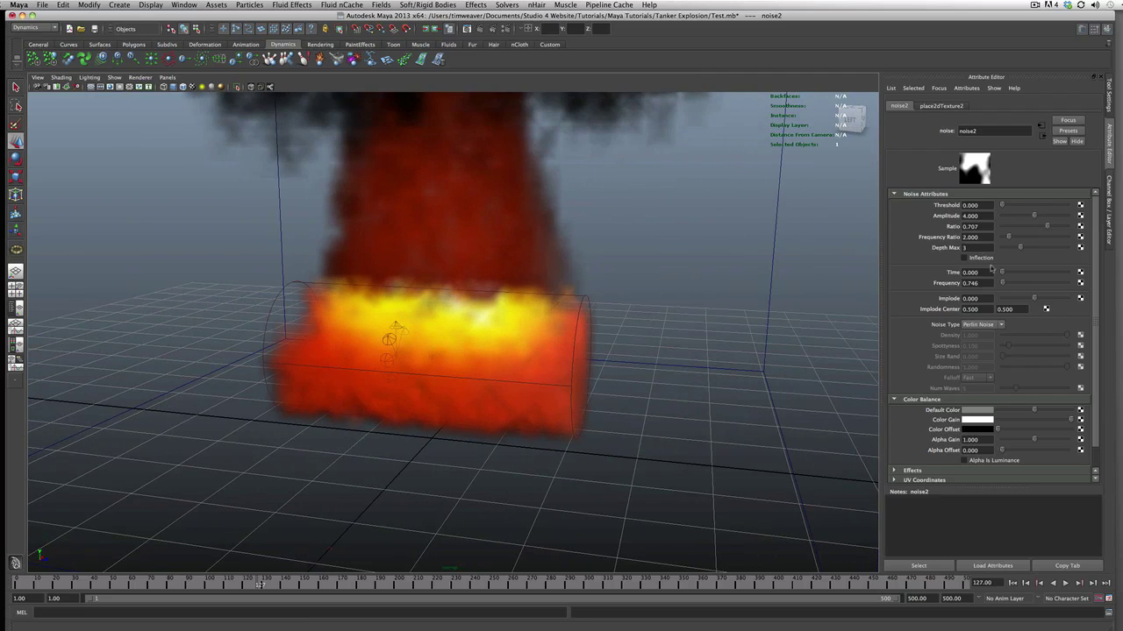
# - Set the noise texture's frequency to 1 and continue playback to frame 201 to inspect the flames and smoke
pyautogui.moveTo(1003, 285); pyautogui.dragTo(1002, 284)
pyautogui.doubleClick(988, 283)
pyautogui.write('1')
pyautogui.press('Return')
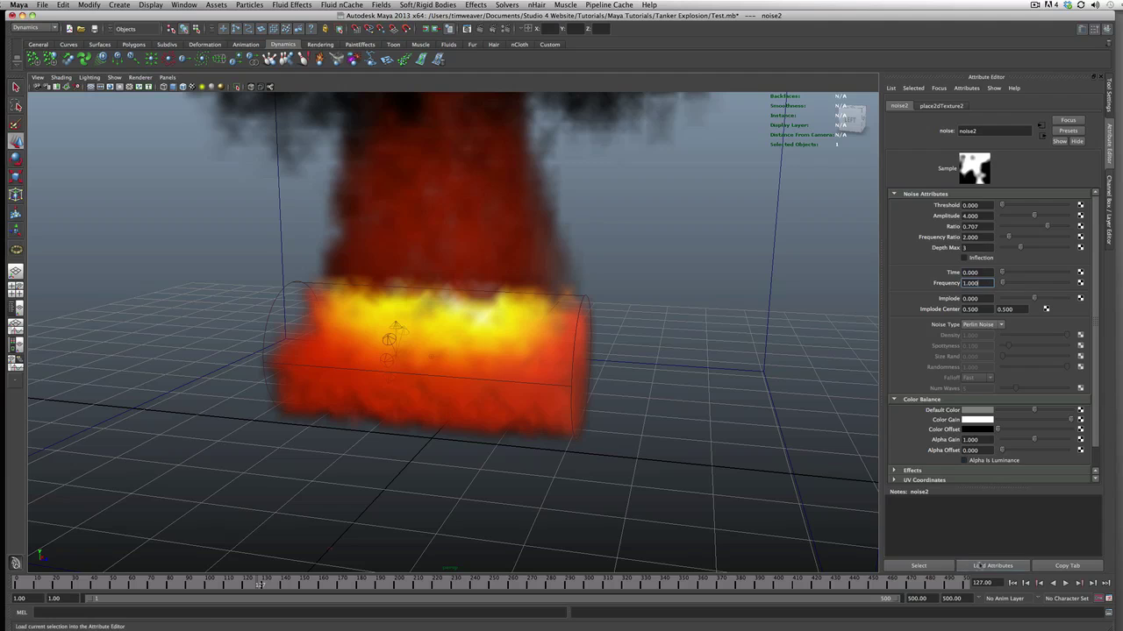
pyautogui.click(1064, 582)
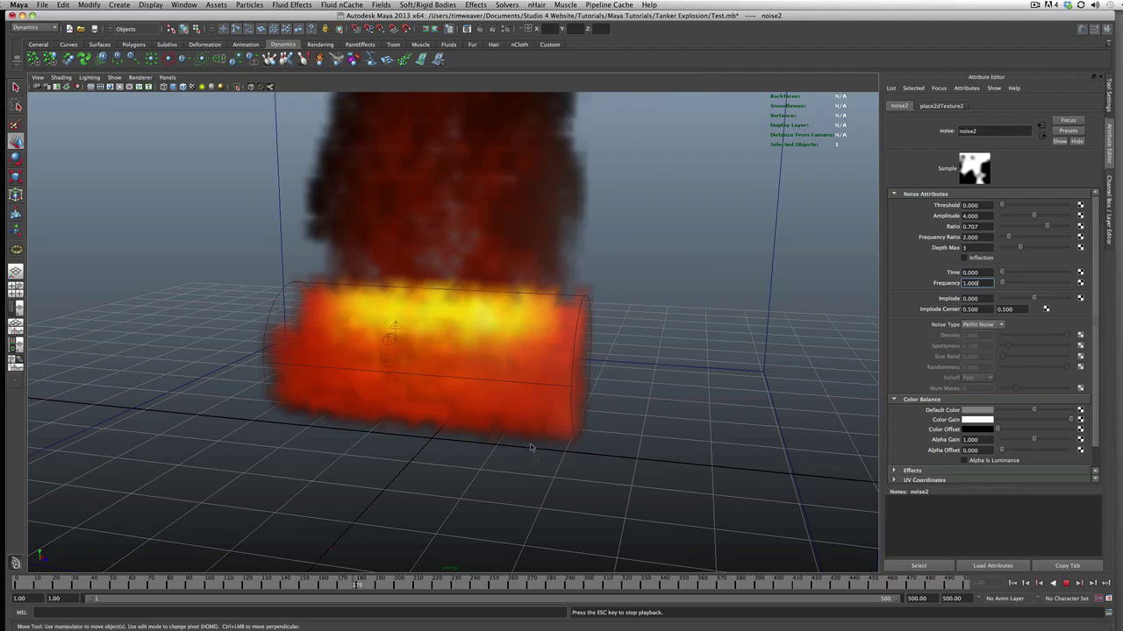
pyautogui.moveTo(535, 430)
pyautogui.keyDown('alt'); pyautogui.mouseDown()
pyautogui.moveTo(556, 431)
pyautogui.moveTo(463, 409)
pyautogui.moveTo(465, 424)
pyautogui.moveTo(530, 428)
pyautogui.mouseUp(); pyautogui.keyUp('alt')
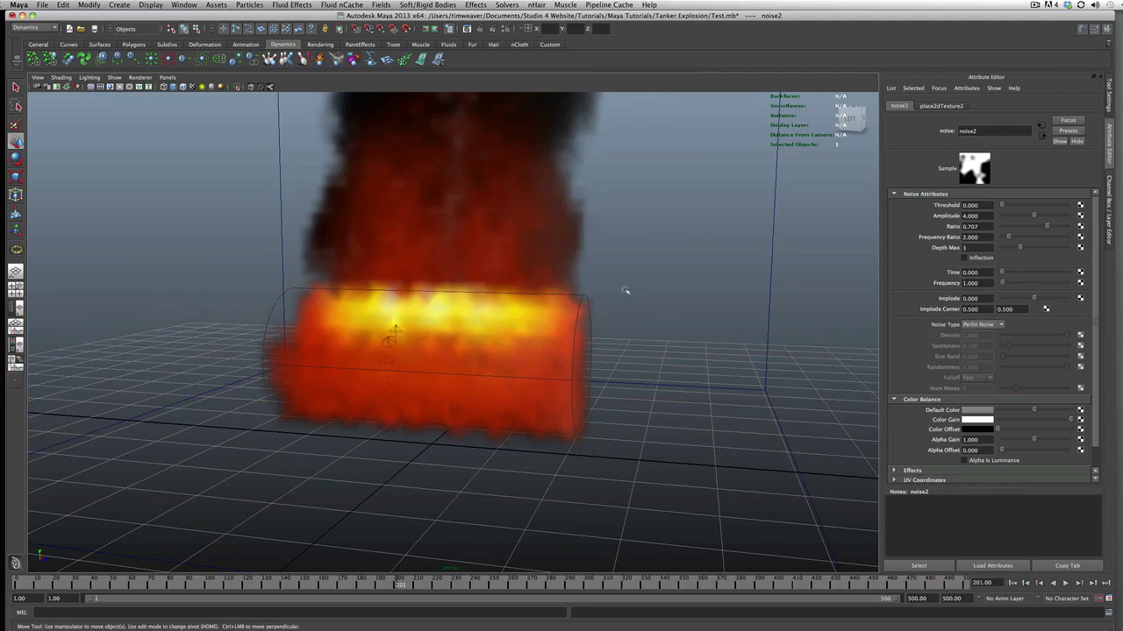
pyautogui.keyDown('alt'); pyautogui.moveTo(626, 290); pyautogui.dragTo(554, 304, button='right'); pyautogui.keyUp('alt')
pyautogui.keyDown('alt'); pyautogui.moveTo(553, 301); pyautogui.dragTo(565, 414, button='middle'); pyautogui.keyUp('alt')
pyautogui.keyDown('alt'); pyautogui.moveTo(564, 415); pyautogui.dragTo(581, 438, button='right'); pyautogui.keyUp('alt')
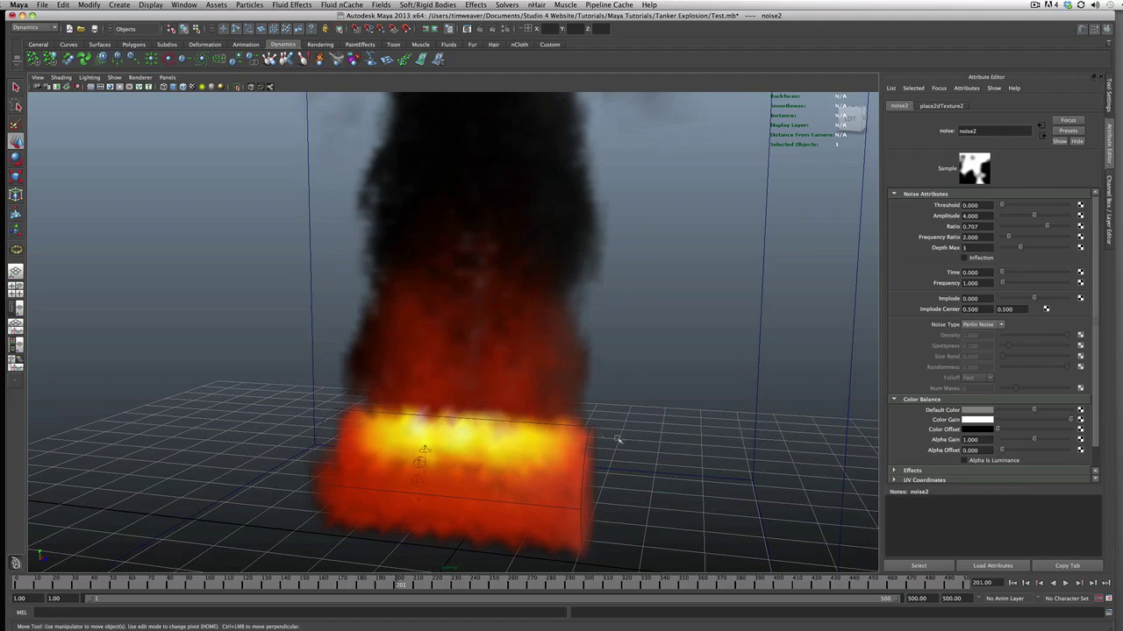
# - Connect the cylindrical emitter's density noise2 texture to its Heat Emission Map as well, and replay the simulation from the start
pyautogui.click(617, 440)
pyautogui.doubleClick(965, 296)
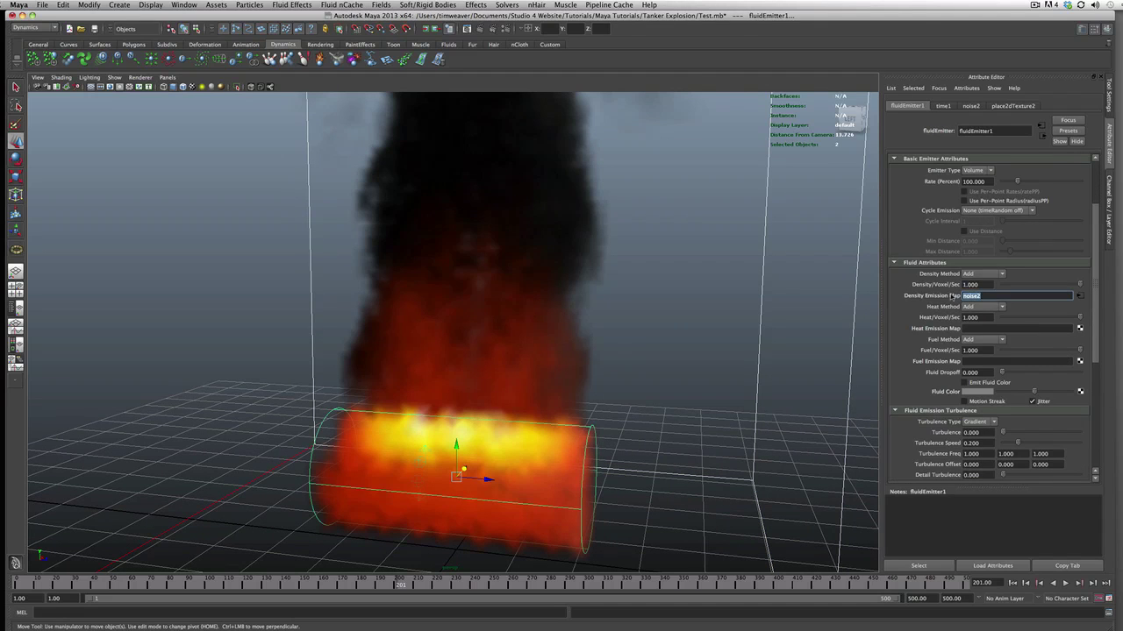
pyautogui.click(987, 328)
pyautogui.press('Return')
pyautogui.click(1012, 583)
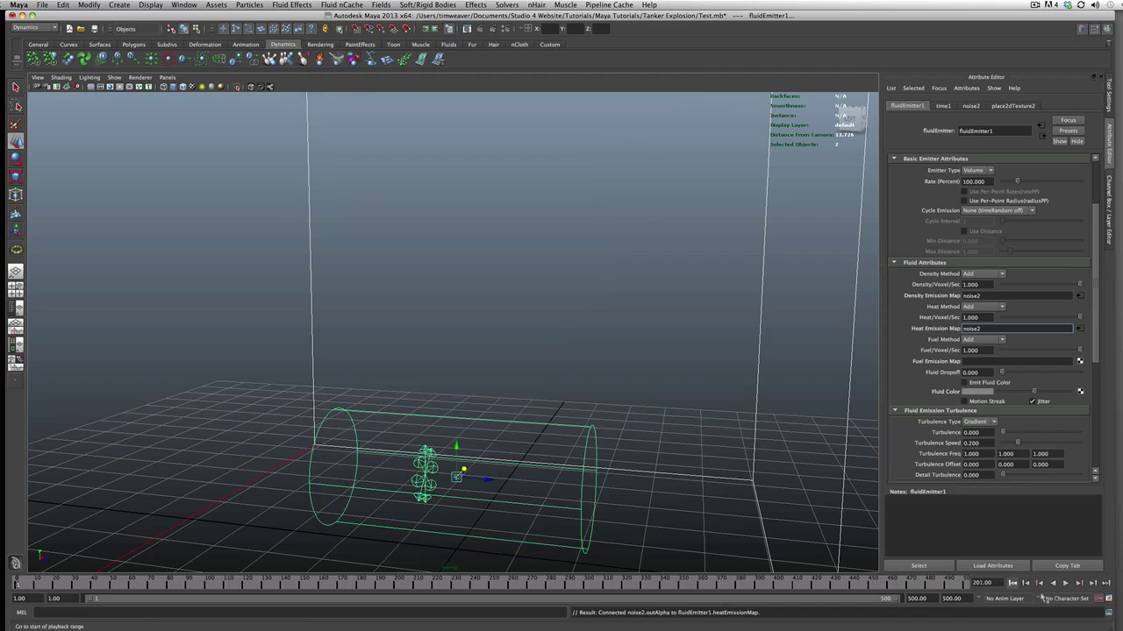
pyautogui.click(1065, 583)
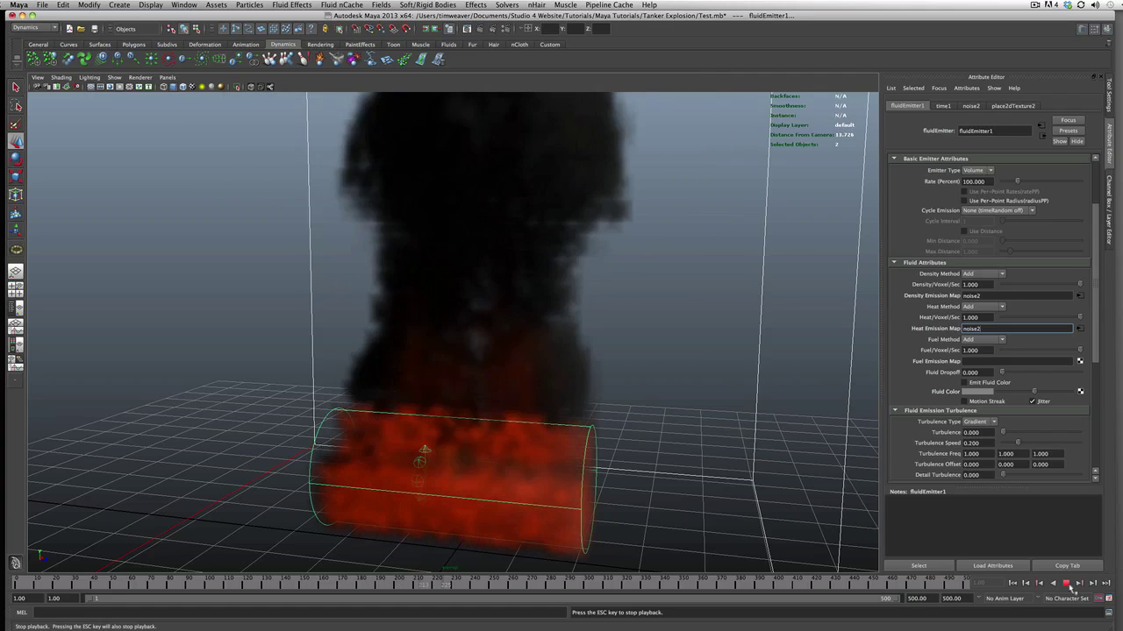
# - Deselect everything, frame the fire column, render frame 249 with mental ray and keep the rendered image
pyautogui.keyDown('alt'); pyautogui.moveTo(476, 396); pyautogui.dragTo(501, 446); pyautogui.keyUp('alt')
pyautogui.click(583, 355)
pyautogui.keyDown('alt'); pyautogui.moveTo(583, 355); pyautogui.dragTo(528, 409); pyautogui.keyUp('alt')
pyautogui.keyDown('alt'); pyautogui.moveTo(529, 409); pyautogui.dragTo(521, 195, button='right'); pyautogui.keyUp('alt')
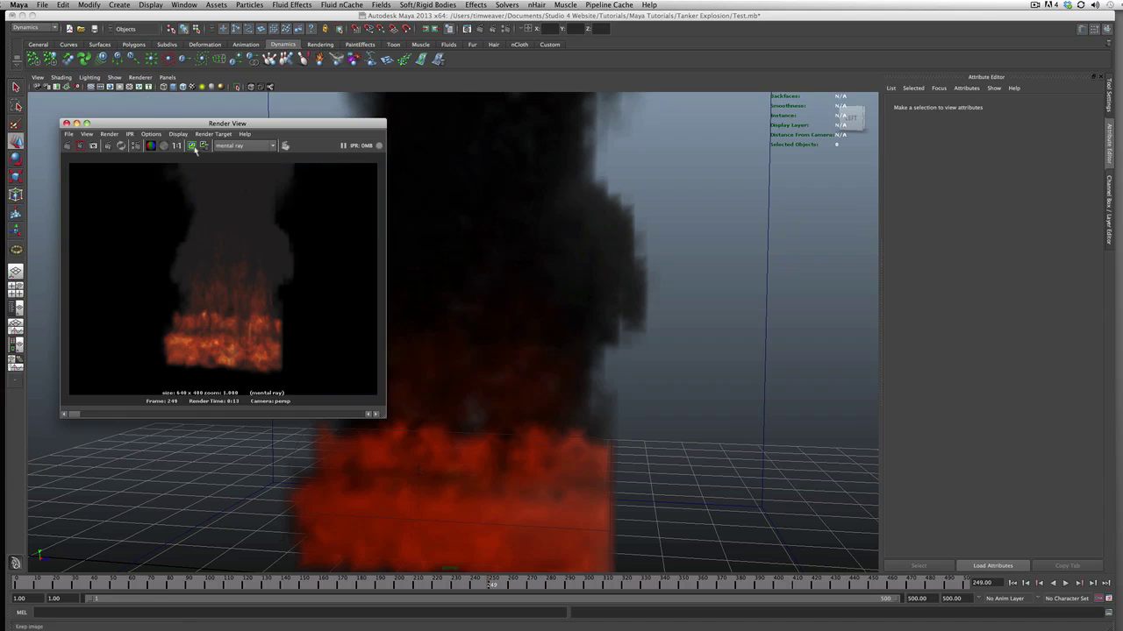
pyautogui.click(193, 147)
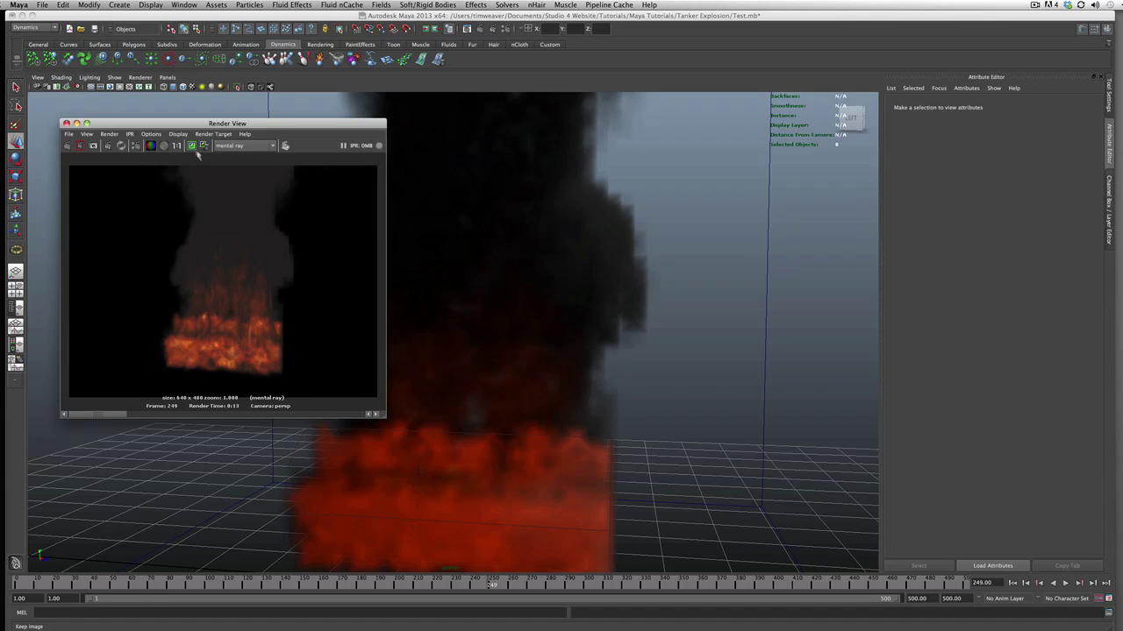
# - Try to clear the noise2 texture from the cylindrical emitter's Heat Emission Map
pyautogui.click(586, 446)
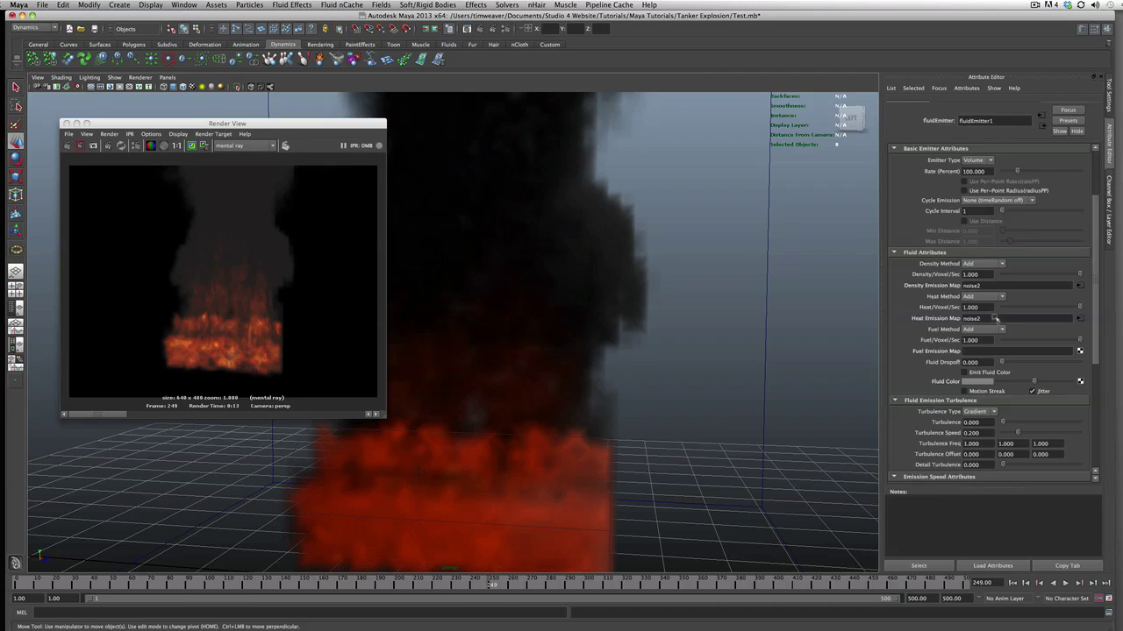
pyautogui.moveTo(988, 328); pyautogui.dragTo(912, 328)
pyautogui.press('BackSpace')
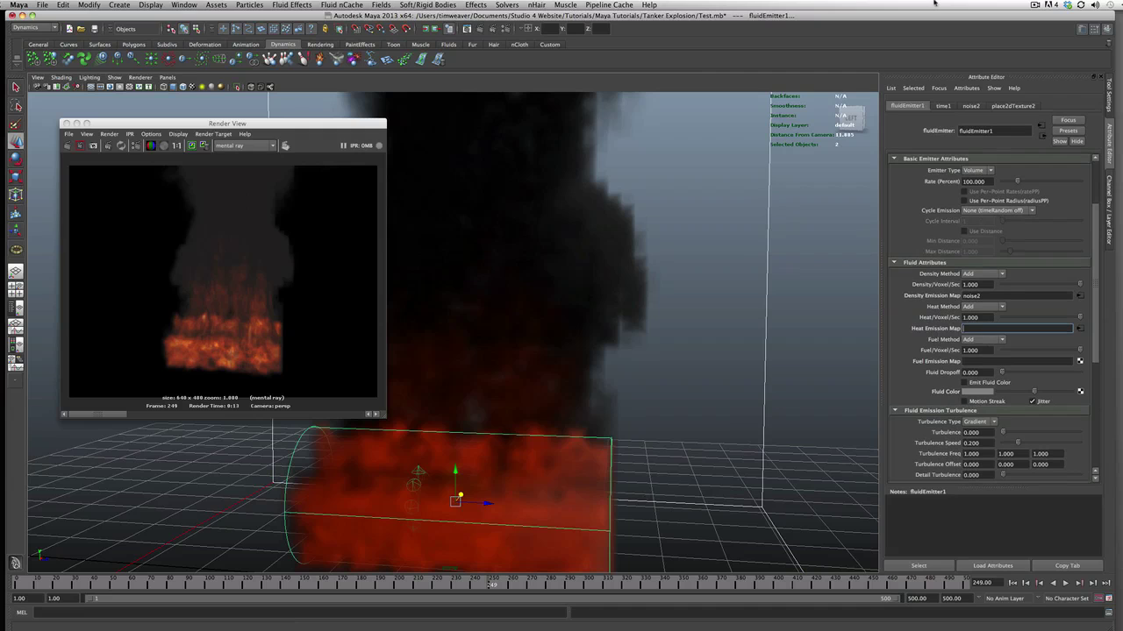
pyautogui.click(196, 234)
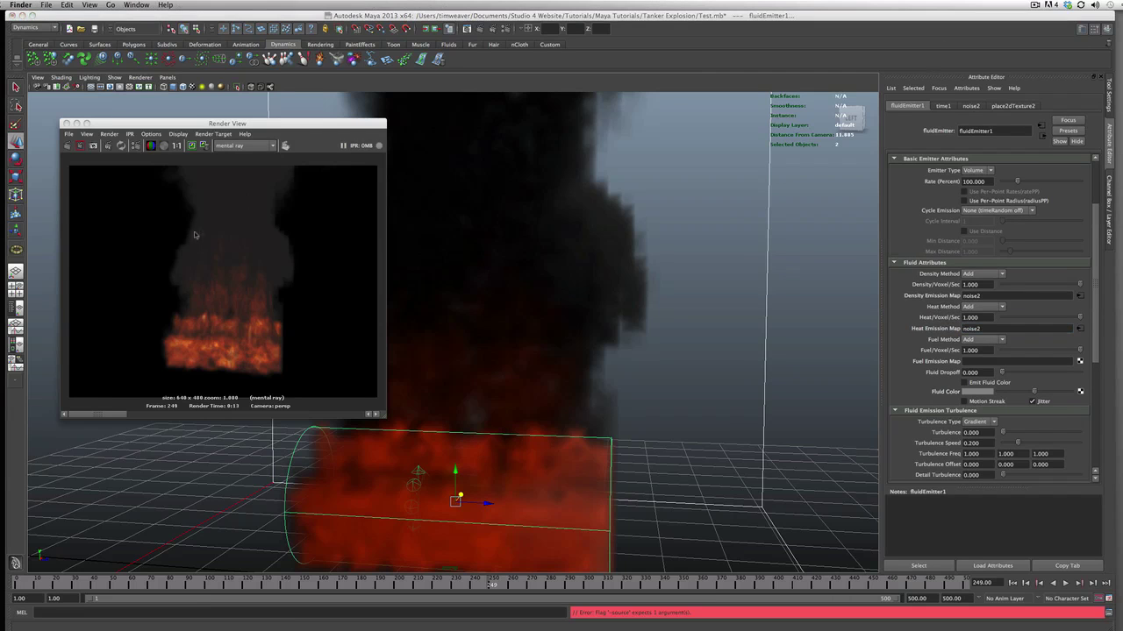
pyautogui.moveTo(992, 330); pyautogui.dragTo(957, 333)
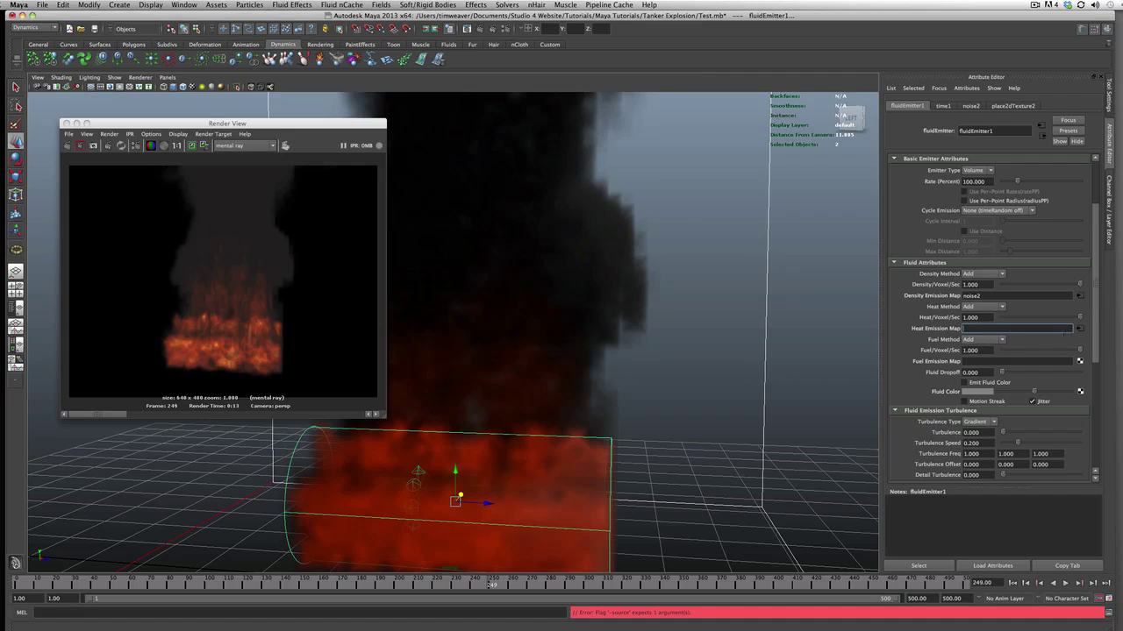
pyautogui.click(1081, 329)
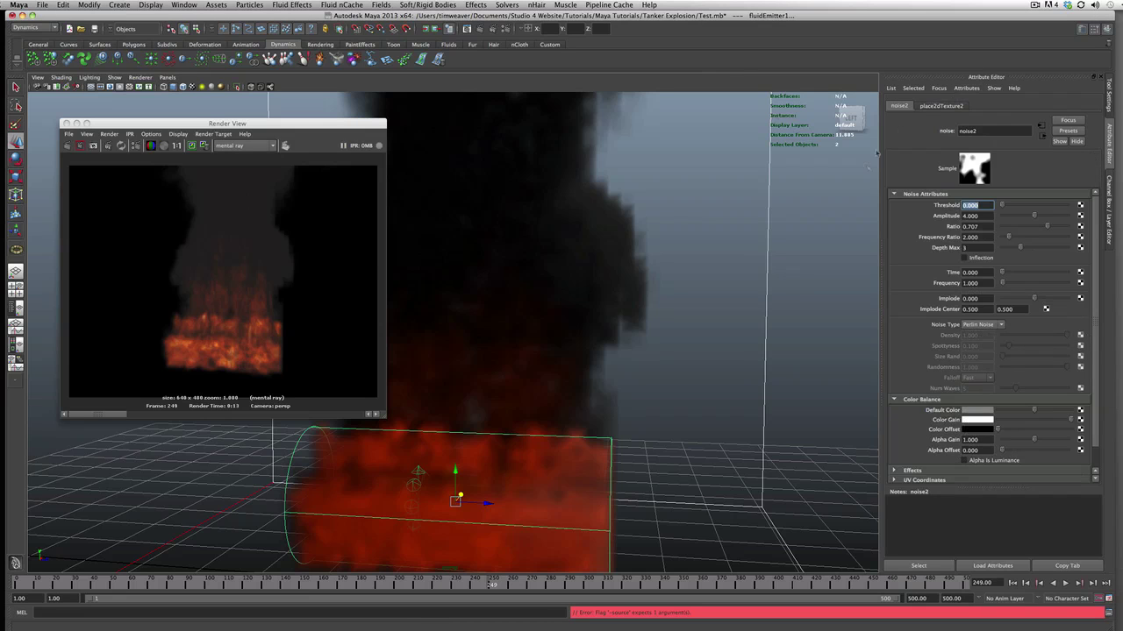
pyautogui.click(1013, 584)
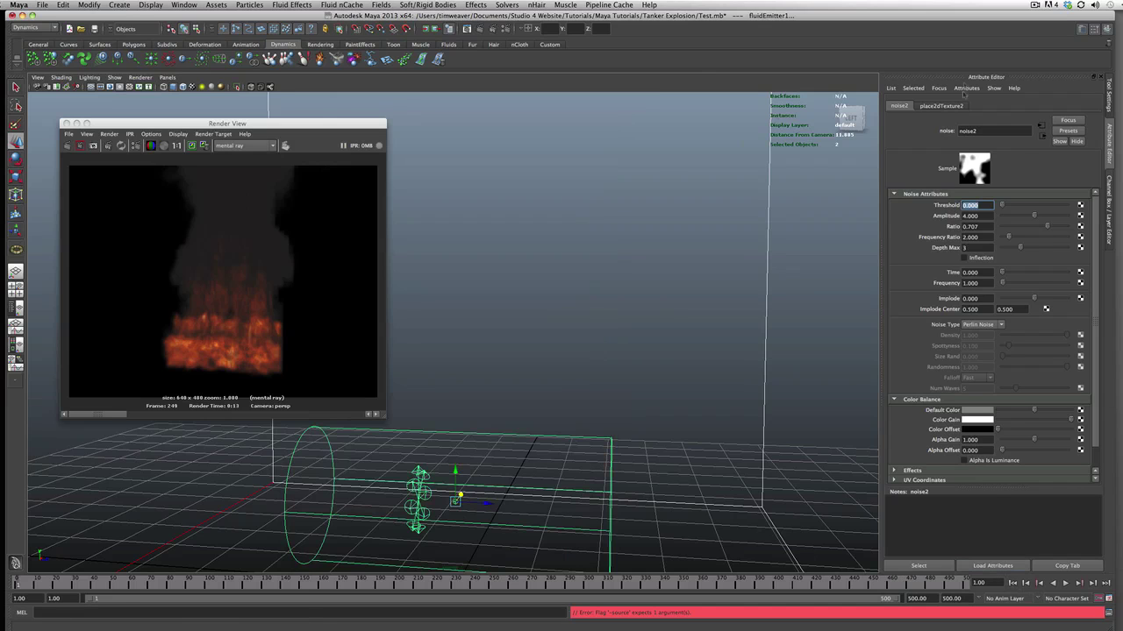
pyautogui.click(557, 436)
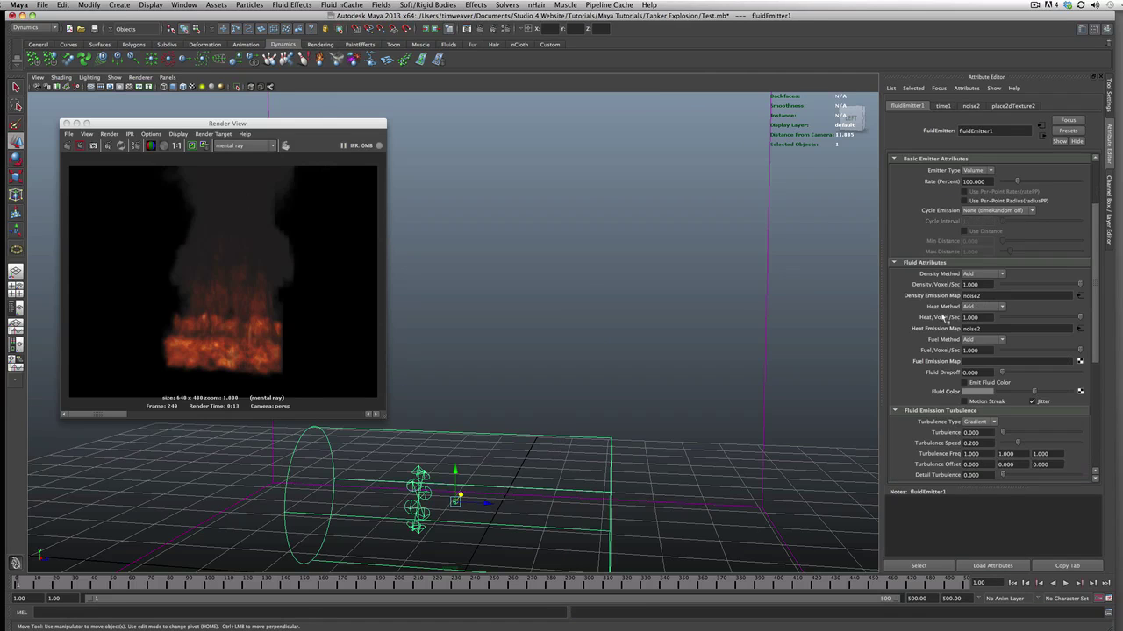
pyautogui.press('z')
pyautogui.press('z')
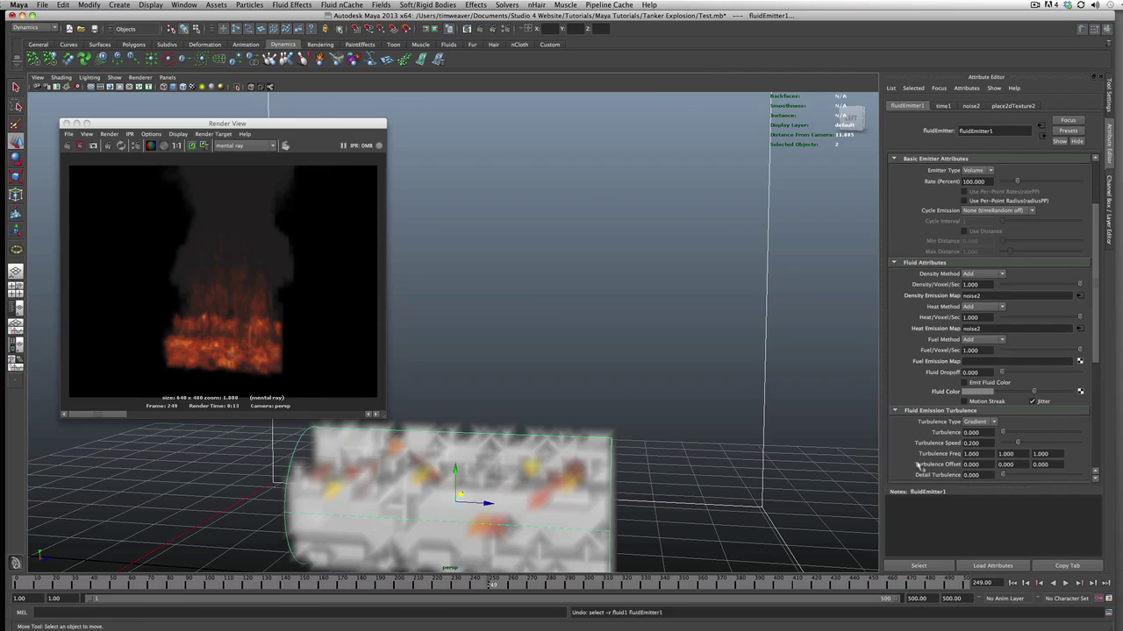
# - Replay the simulation from the first frame to frame 183, compare it with the kept render, and close the render window
pyautogui.click(1015, 584)
pyautogui.click(1065, 583)
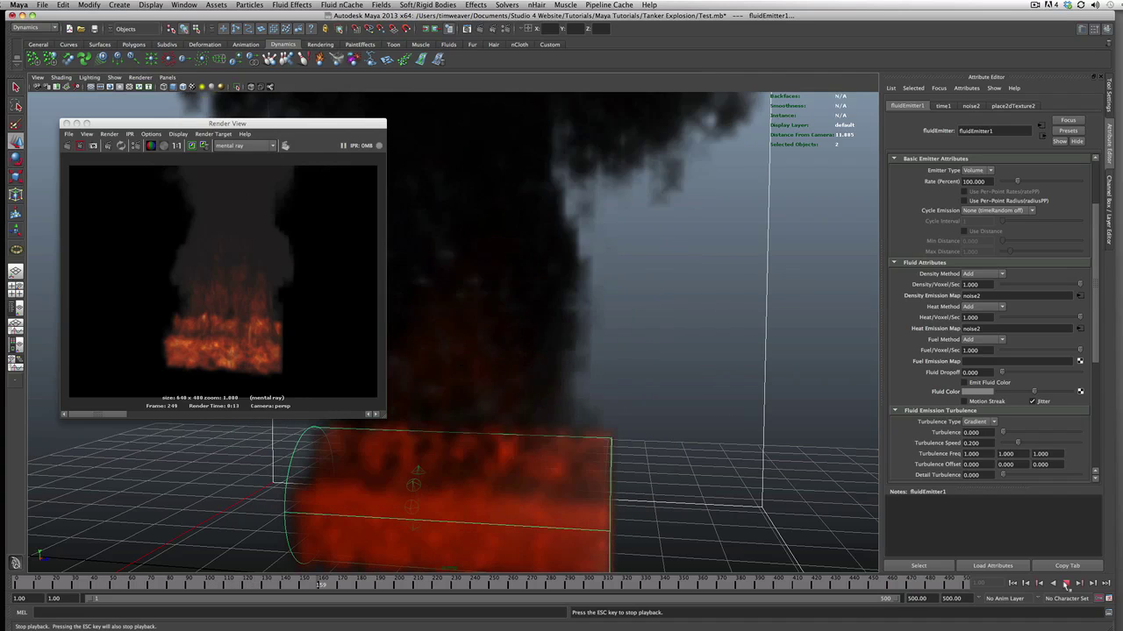
pyautogui.press('Escape')
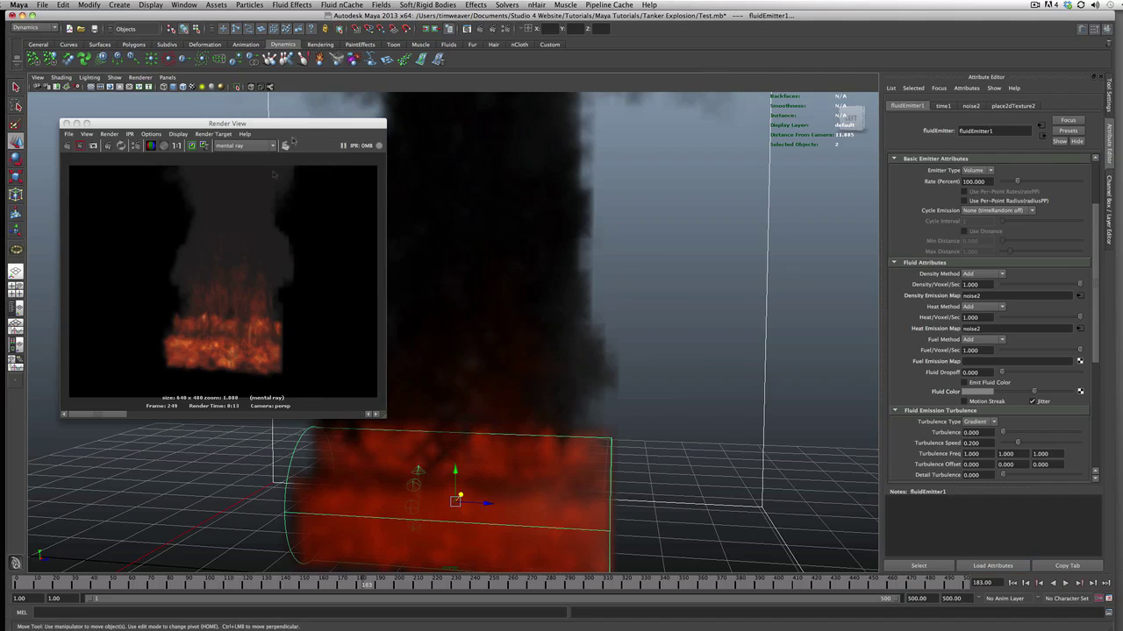
pyautogui.moveTo(263, 123); pyautogui.dragTo(331, 208)
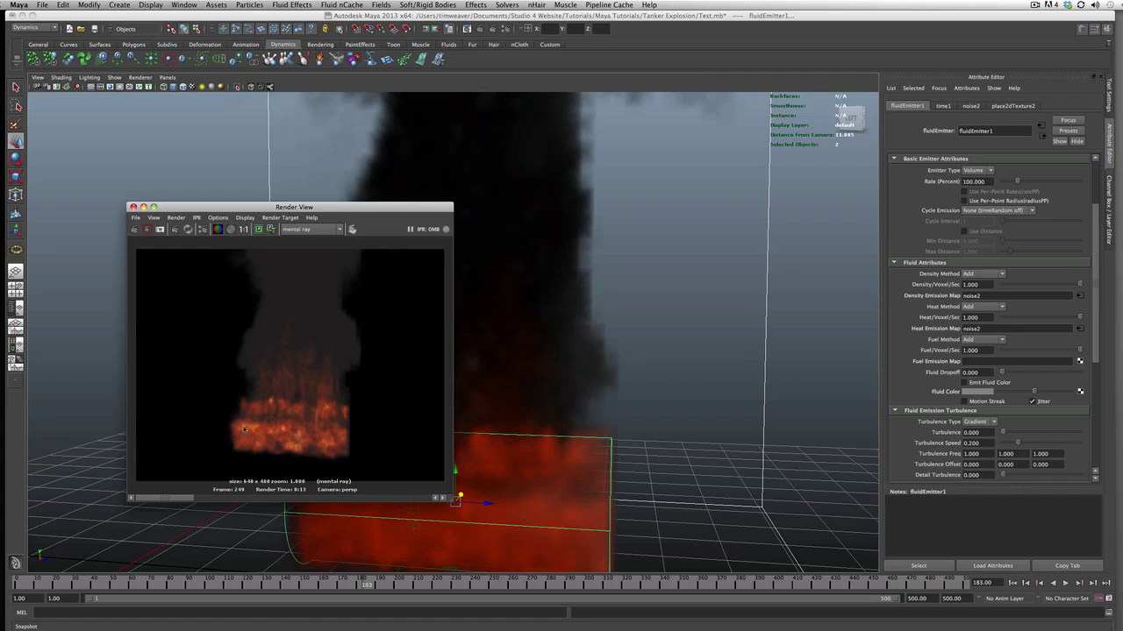
pyautogui.click(132, 207)
# - Select the fluid container and raise its incandescence input bias to about 0.248
pyautogui.keyDown('alt'); pyautogui.moveTo(532, 313); pyautogui.dragTo(566, 320); pyautogui.keyUp('alt')
pyautogui.click(807, 319)
pyautogui.keyDown('alt'); pyautogui.moveTo(479, 435); pyautogui.dragTo(486, 436); pyautogui.keyUp('alt')
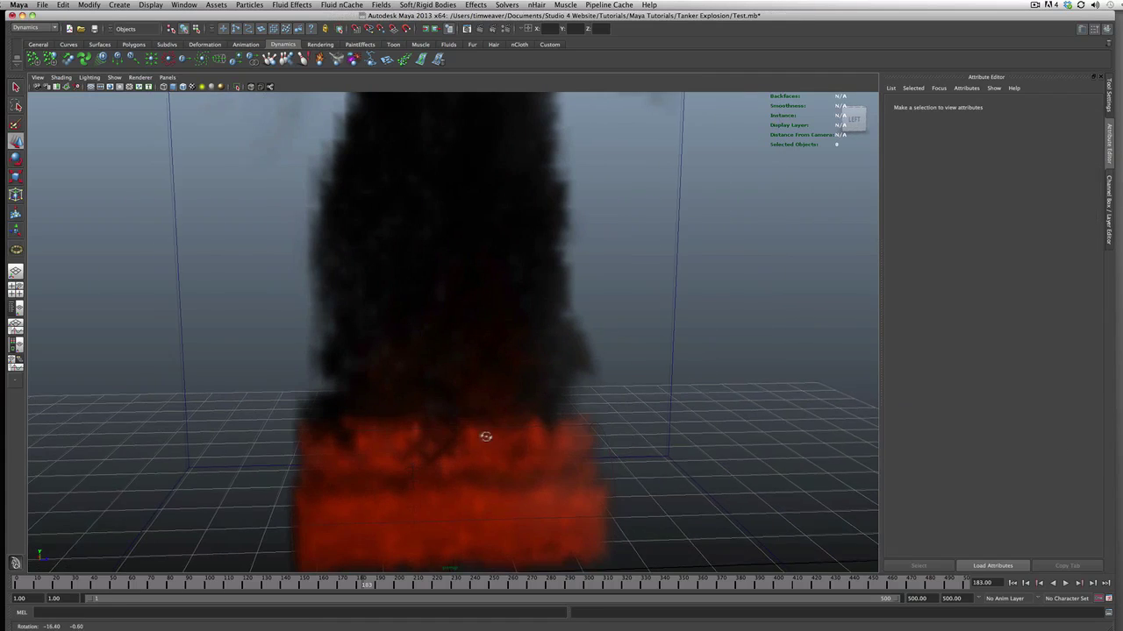
pyautogui.moveTo(715, 361); pyautogui.dragTo(684, 390)
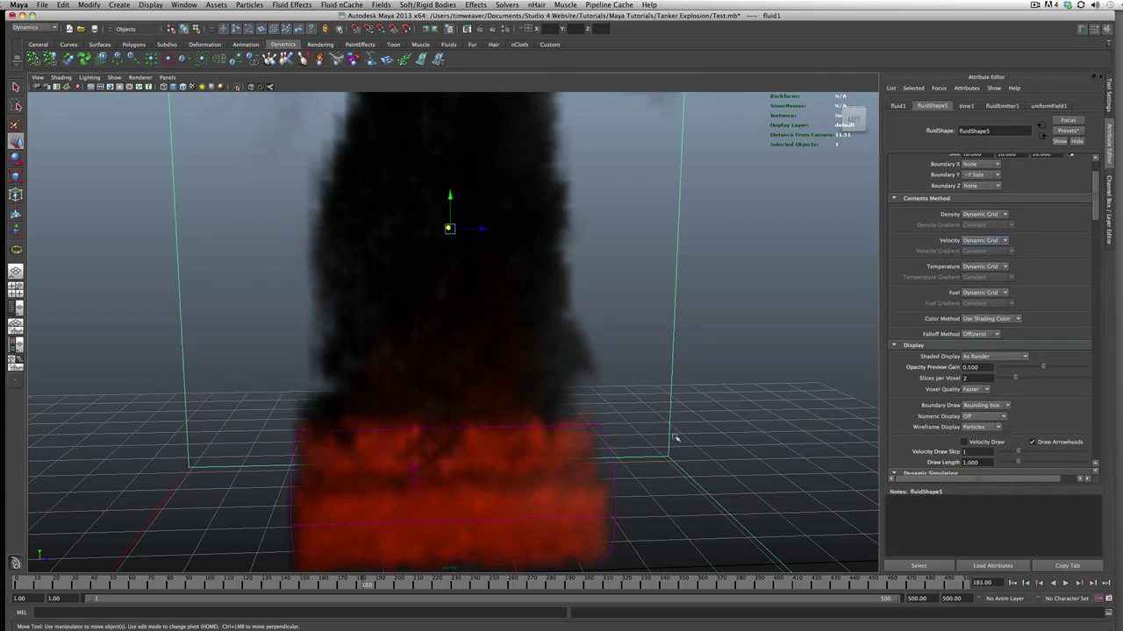
pyautogui.scroll(-2, 672, 441)
pyautogui.scroll(-3, 971, 354)
pyautogui.scroll(-10, 971, 354)
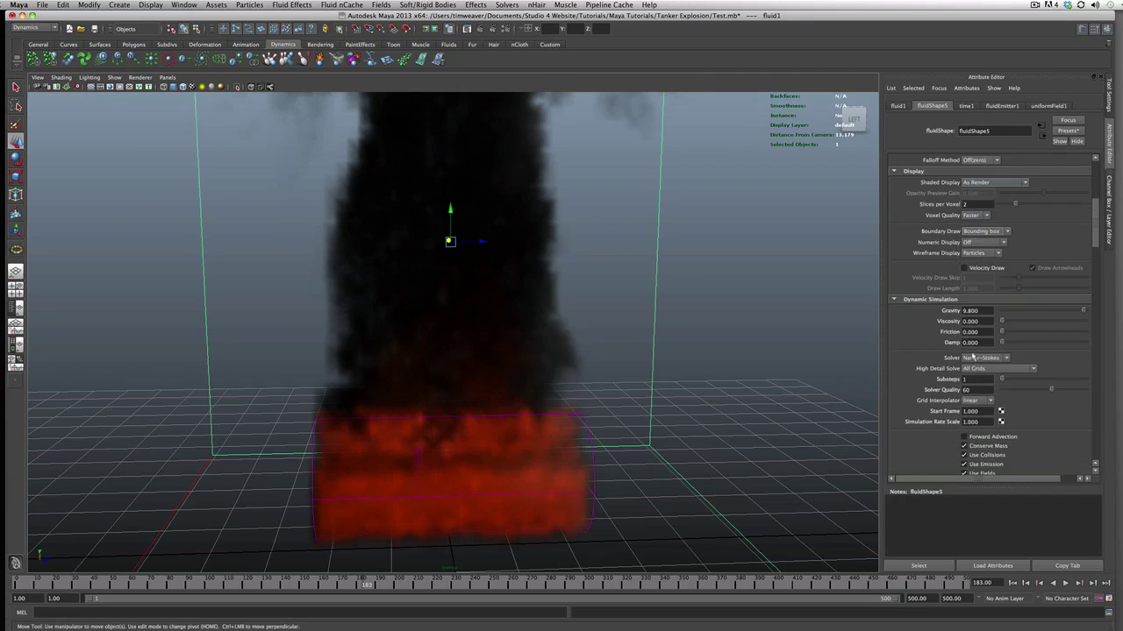
pyautogui.scroll(-12, 970, 359)
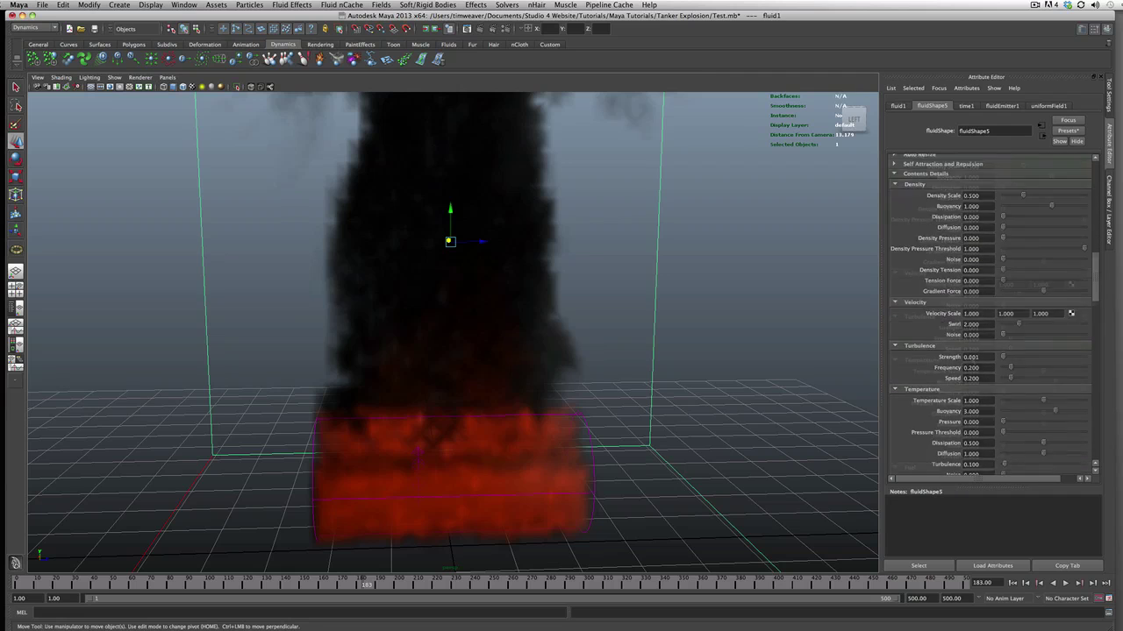
pyautogui.scroll(-4, 971, 359)
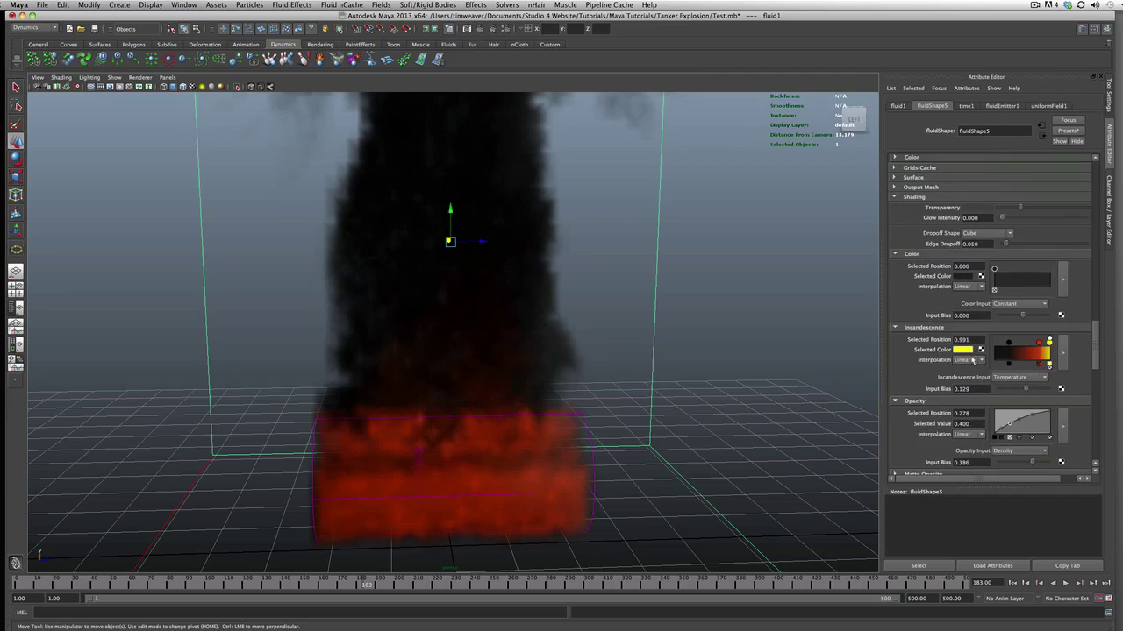
pyautogui.scroll(-2, 1093, 377)
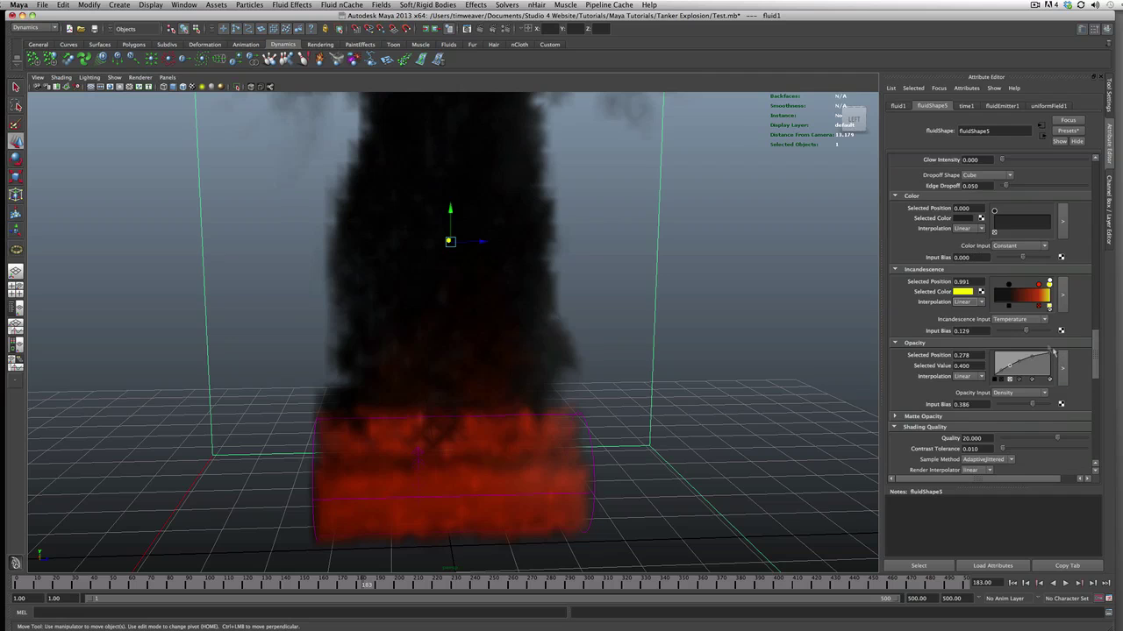
pyautogui.moveTo(1028, 332); pyautogui.dragTo(1030, 332)
# - Render a closer view of the smoke and flames at frame 183 with mental ray
pyautogui.keyDown('alt'); pyautogui.moveTo(591, 357); pyautogui.dragTo(549, 369); pyautogui.keyUp('alt')
pyautogui.keyDown('alt'); pyautogui.moveTo(549, 368); pyautogui.dragTo(549, 269, button='right'); pyautogui.keyUp('alt')
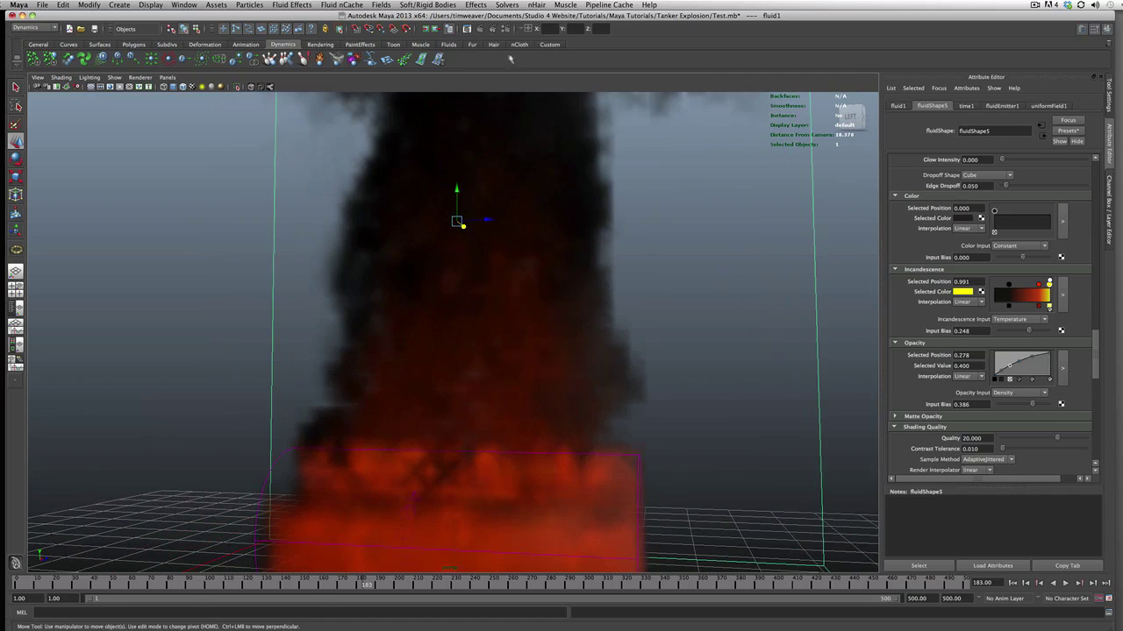
pyautogui.click(480, 28)
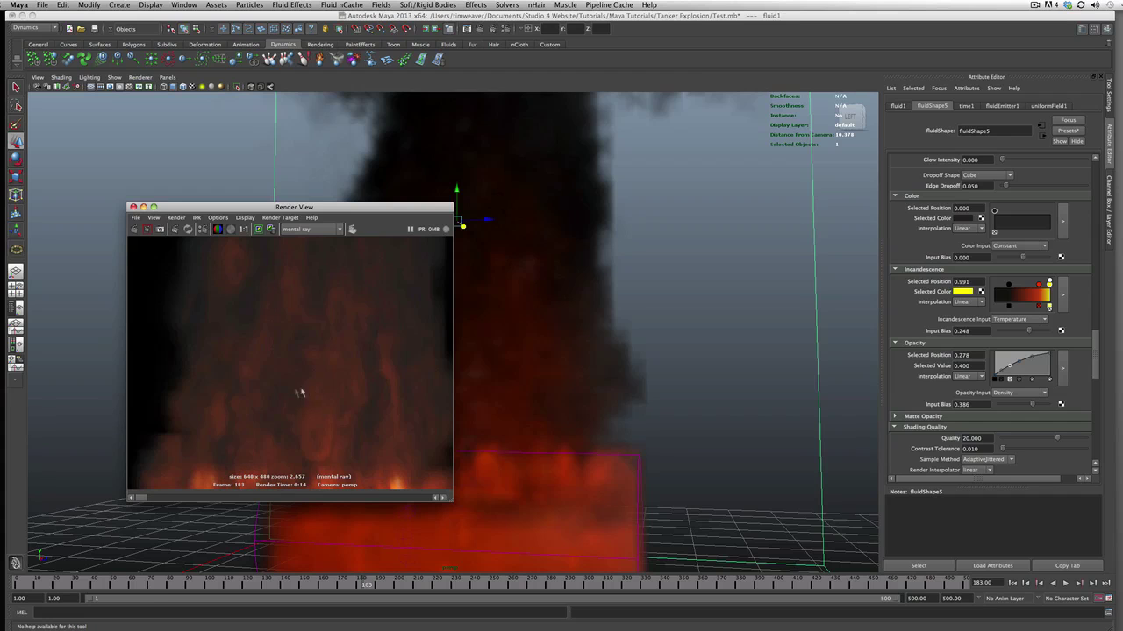
# - Examine the finished frame 183 render at several zoom levels, close it, and look at the fire from another side
pyautogui.scroll(-6, 295, 391)
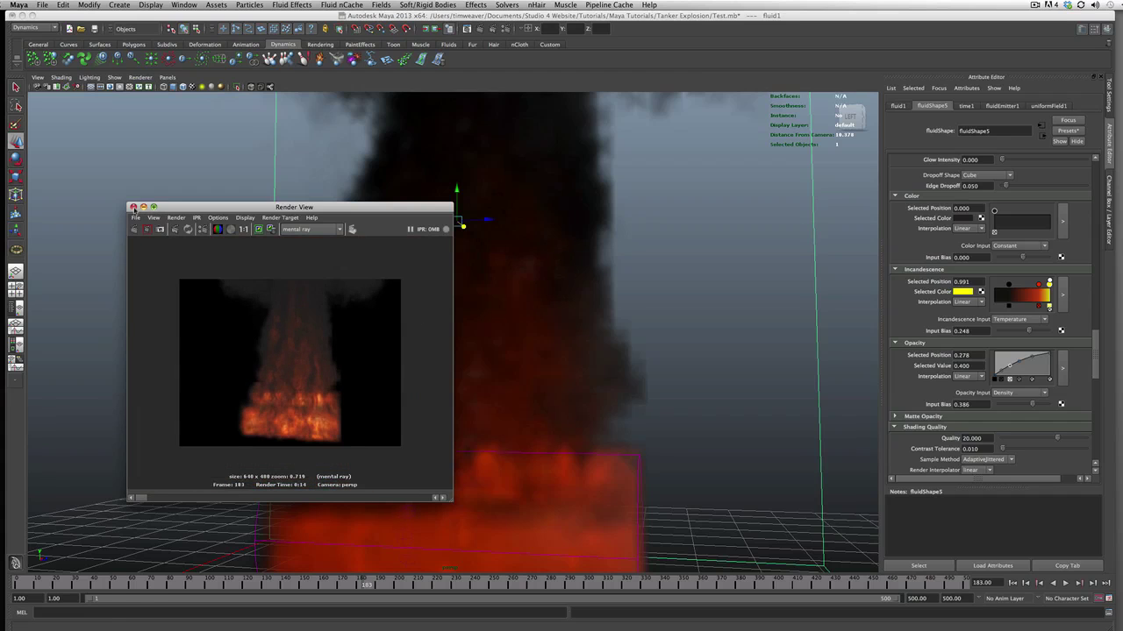
pyautogui.scroll(2, 280, 321)
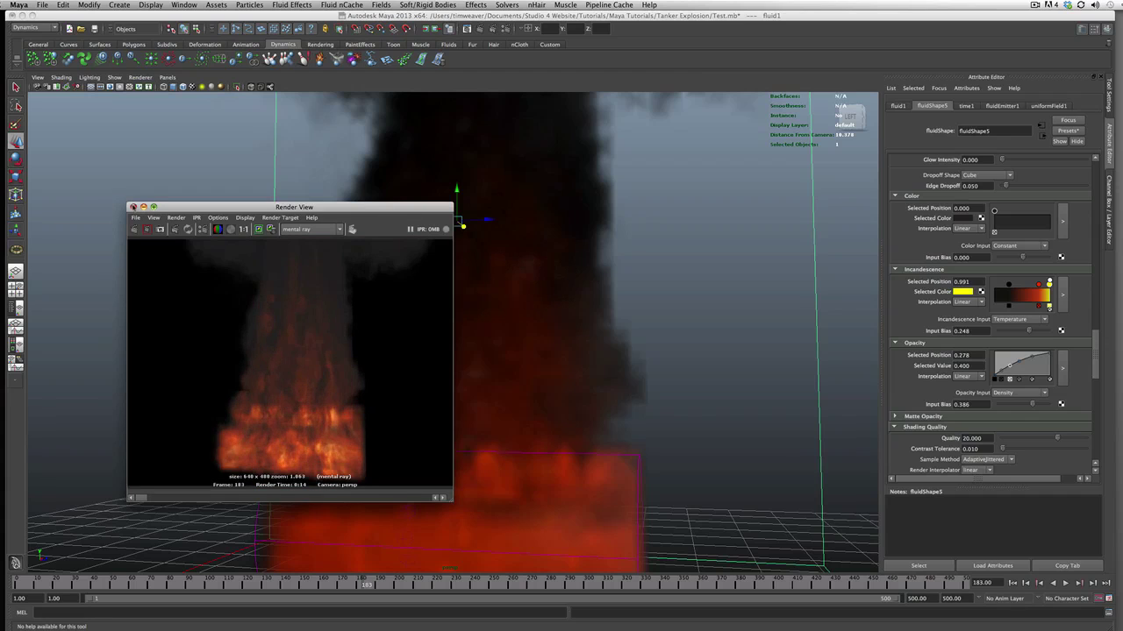
pyautogui.click(436, 319)
pyautogui.keyDown('alt'); pyautogui.moveTo(436, 318); pyautogui.dragTo(238, 321); pyautogui.keyUp('alt')
pyautogui.click(305, 316)
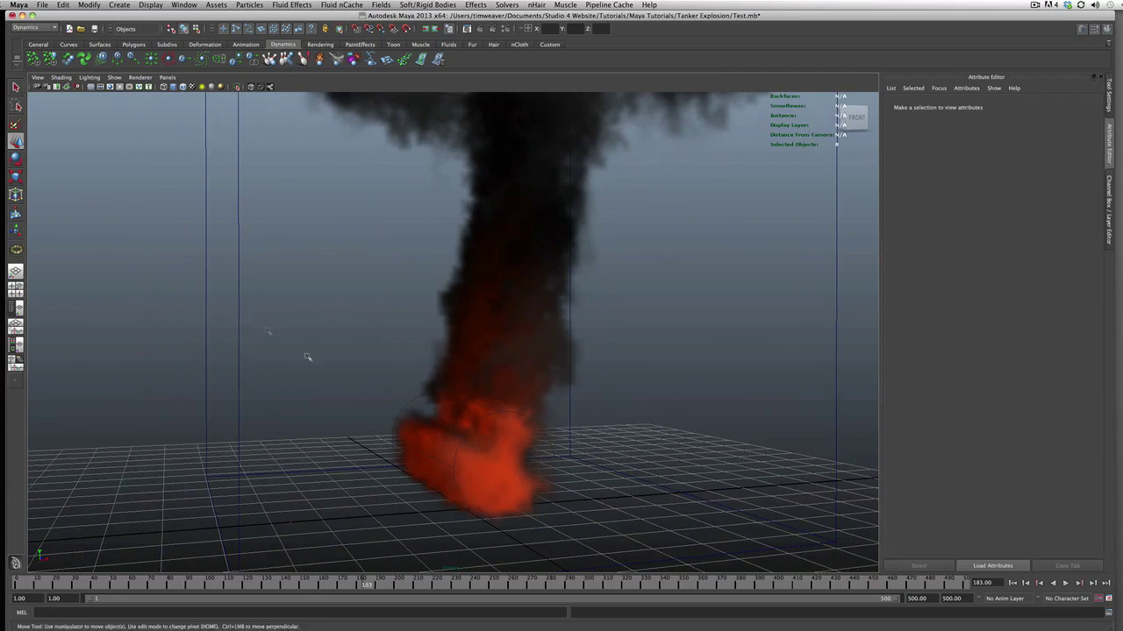
# - Turn on the fluid container's Texture Opacity with an Opacity Tex Gain of about 0.786, and check it in a mental ray render
pyautogui.click(371, 395)
pyautogui.keyDown('alt'); pyautogui.moveTo(393, 399); pyautogui.dragTo(464, 402); pyautogui.keyUp('alt')
pyautogui.scroll(-5, 1000, 456)
pyautogui.scroll(-4, 994, 453)
pyautogui.click(975, 308)
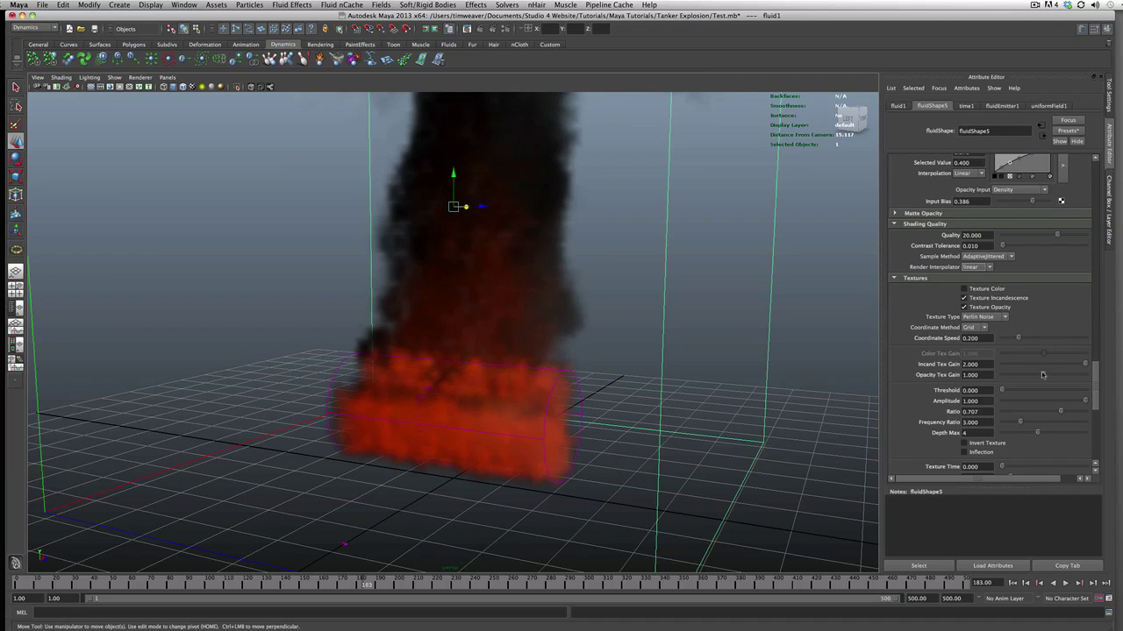
pyautogui.click(478, 29)
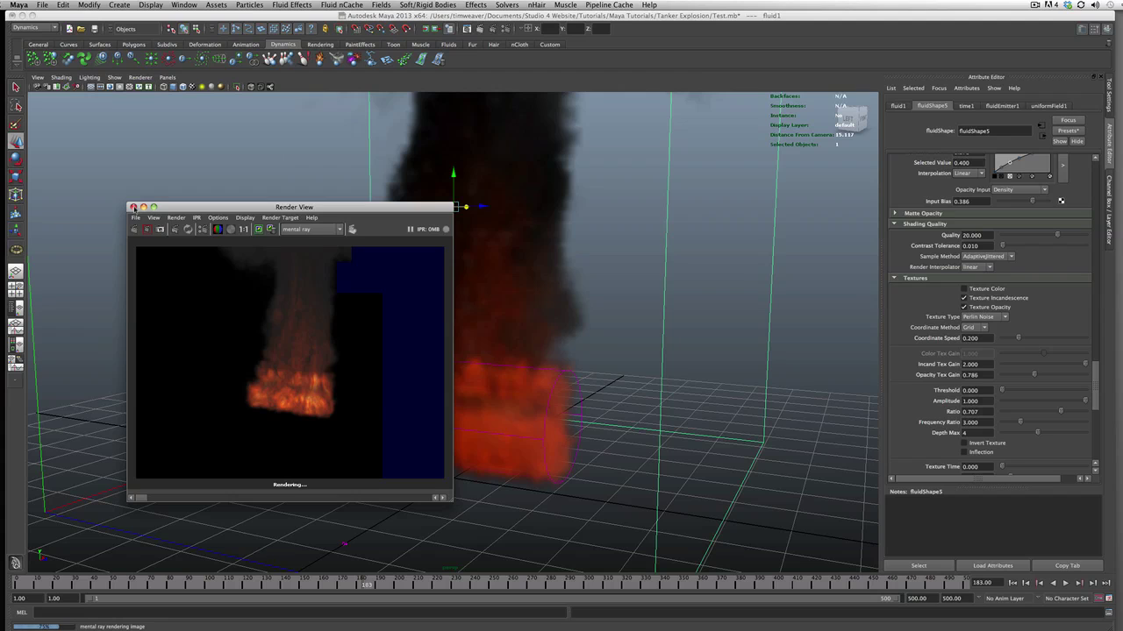
pyautogui.click(133, 207)
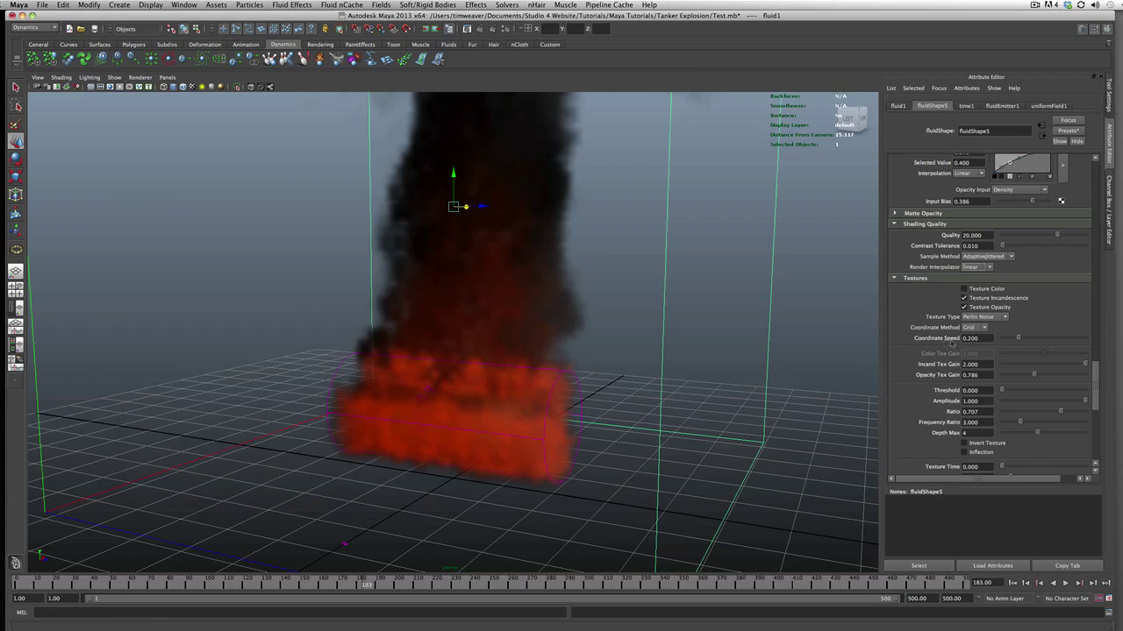
# - Examine the fluid container's resolution, boundary and contents settings, and inspect the smoke column from several angles and distances
pyautogui.moveTo(1096, 384); pyautogui.dragTo(1098, 169)
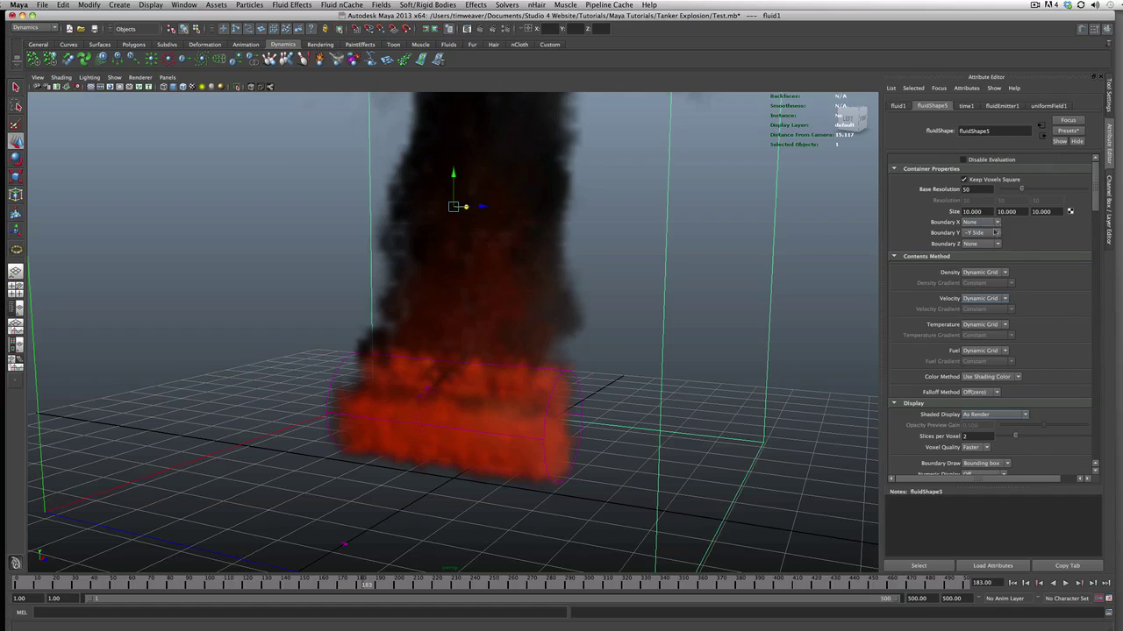
pyautogui.keyDown('alt'); pyautogui.moveTo(825, 261); pyautogui.dragTo(765, 321); pyautogui.keyUp('alt')
pyautogui.click(765, 321)
pyautogui.keyDown('alt'); pyautogui.moveTo(732, 371); pyautogui.dragTo(747, 349); pyautogui.keyUp('alt')
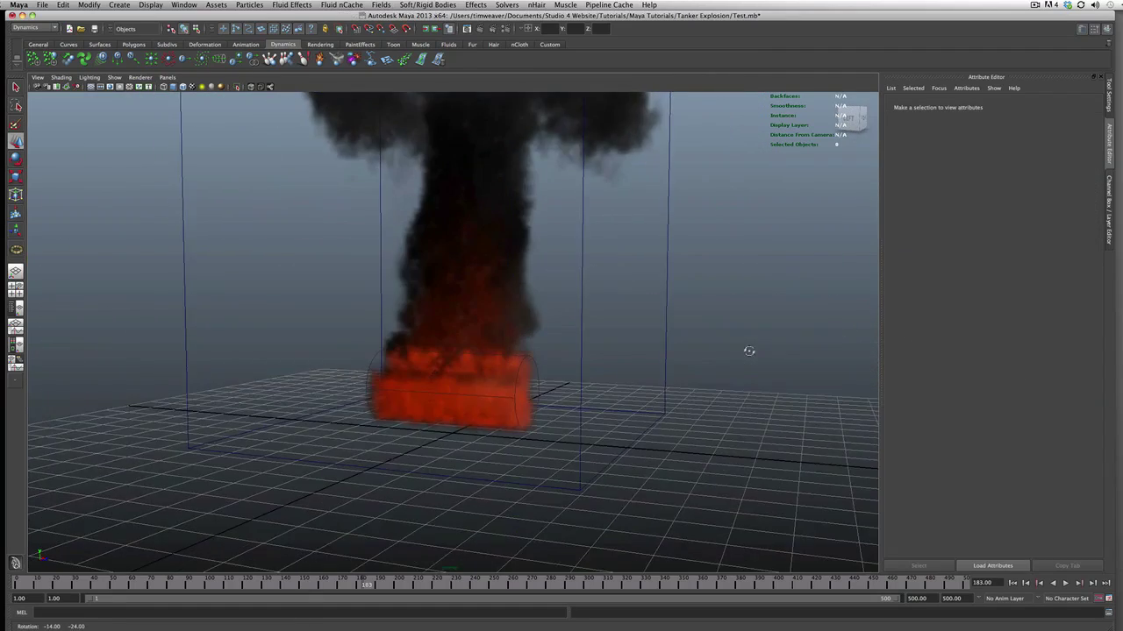
pyautogui.scroll(3, 749, 352)
pyautogui.scroll(2, 749, 354)
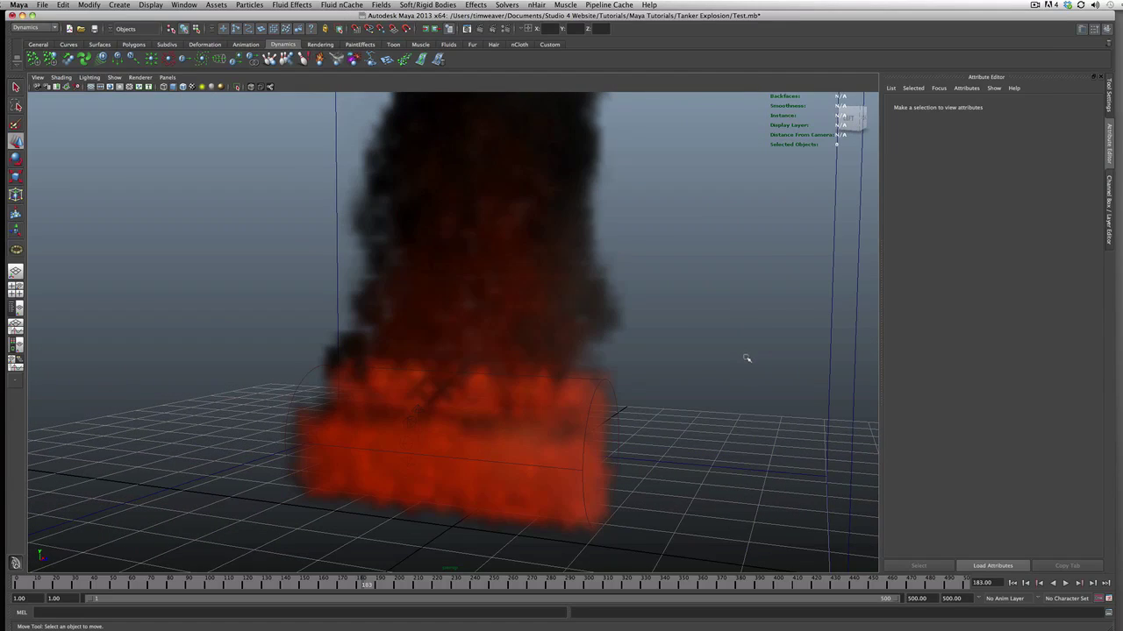
pyautogui.scroll(-3, 746, 359)
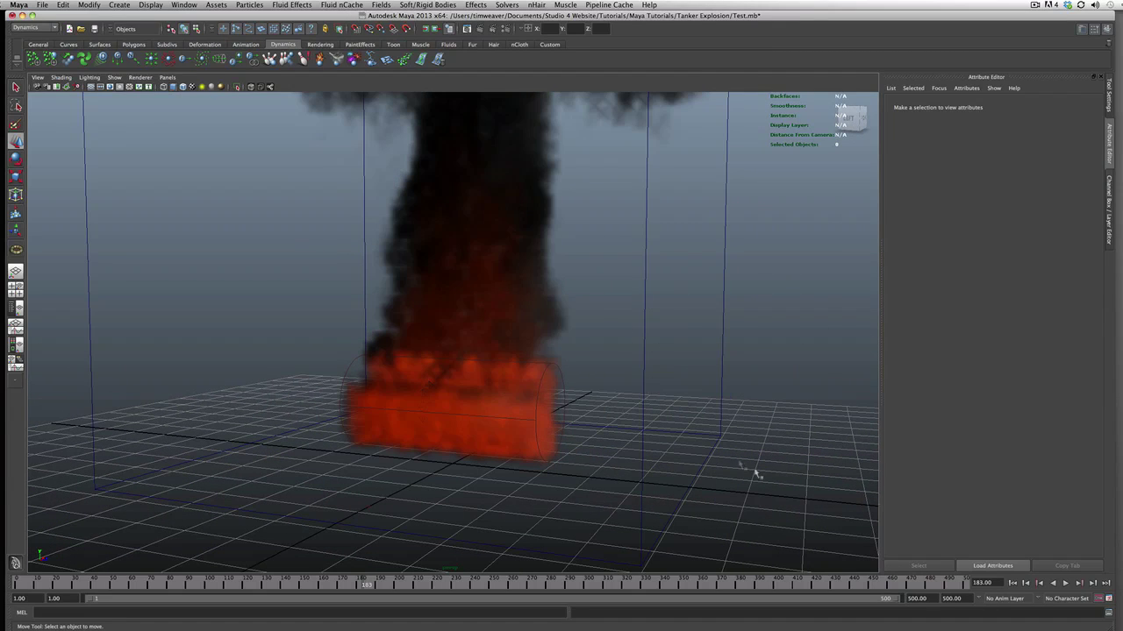
pyautogui.click(643, 356)
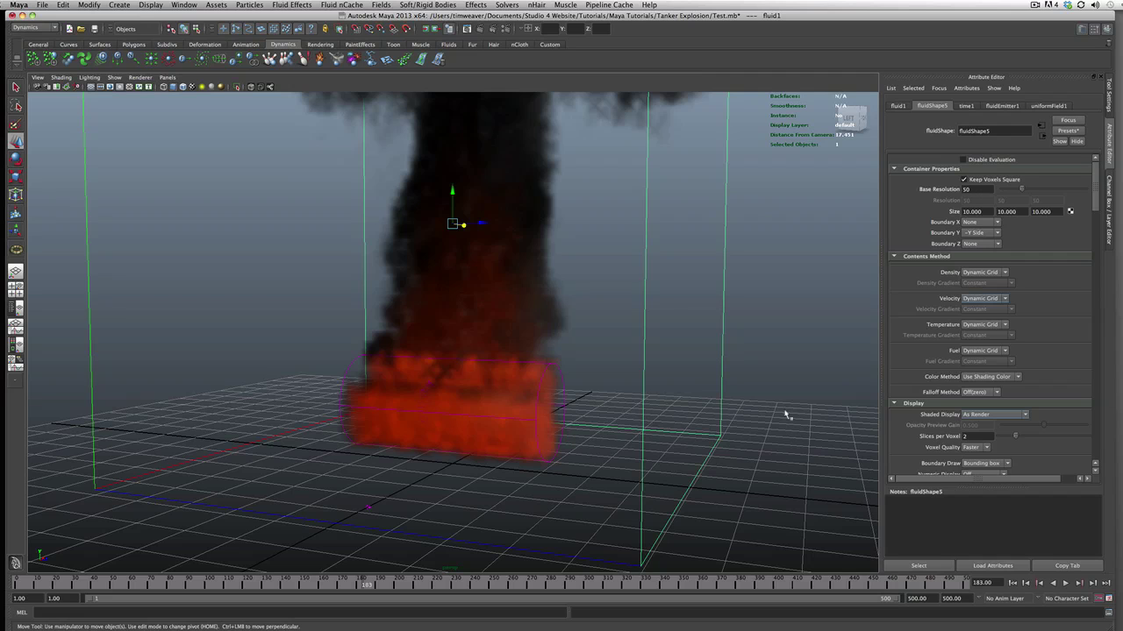
pyautogui.keyDown('alt'); pyautogui.moveTo(772, 407); pyautogui.dragTo(812, 389); pyautogui.keyUp('alt')
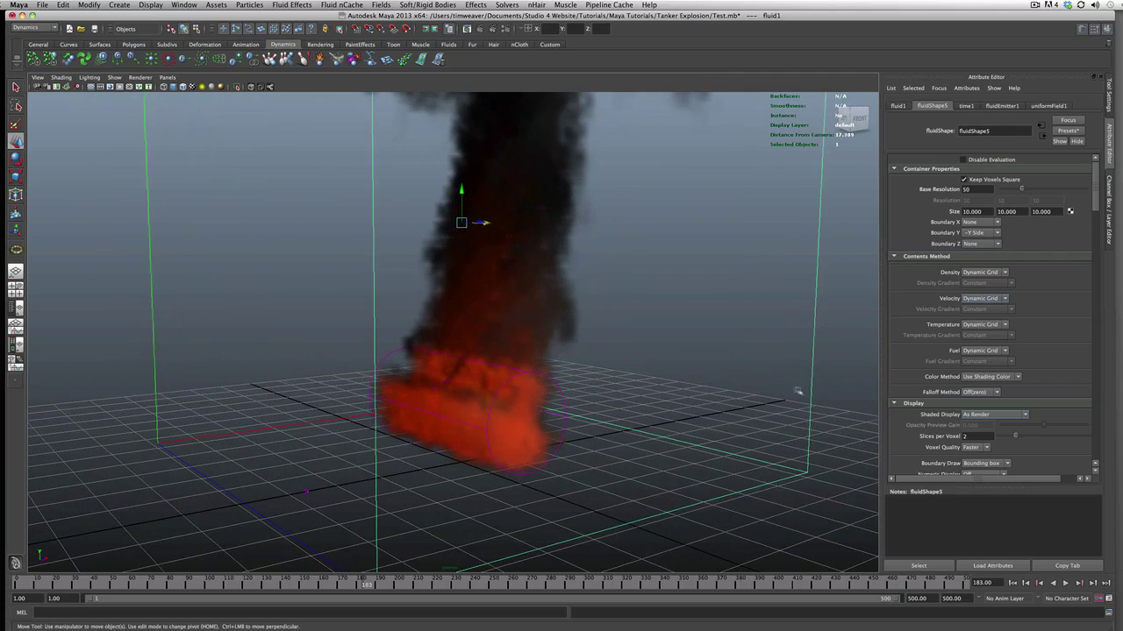
pyautogui.click(814, 390)
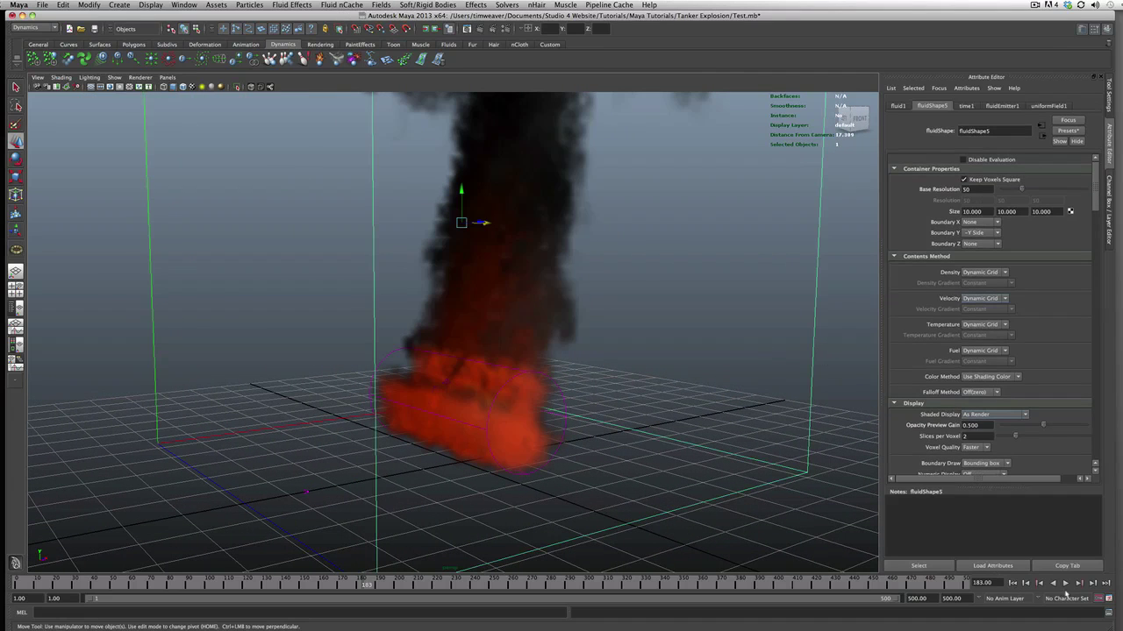
# - Replay the simulation from the first frame to frame 89 and inspect the smoke cloud from different angles
pyautogui.click(1013, 583)
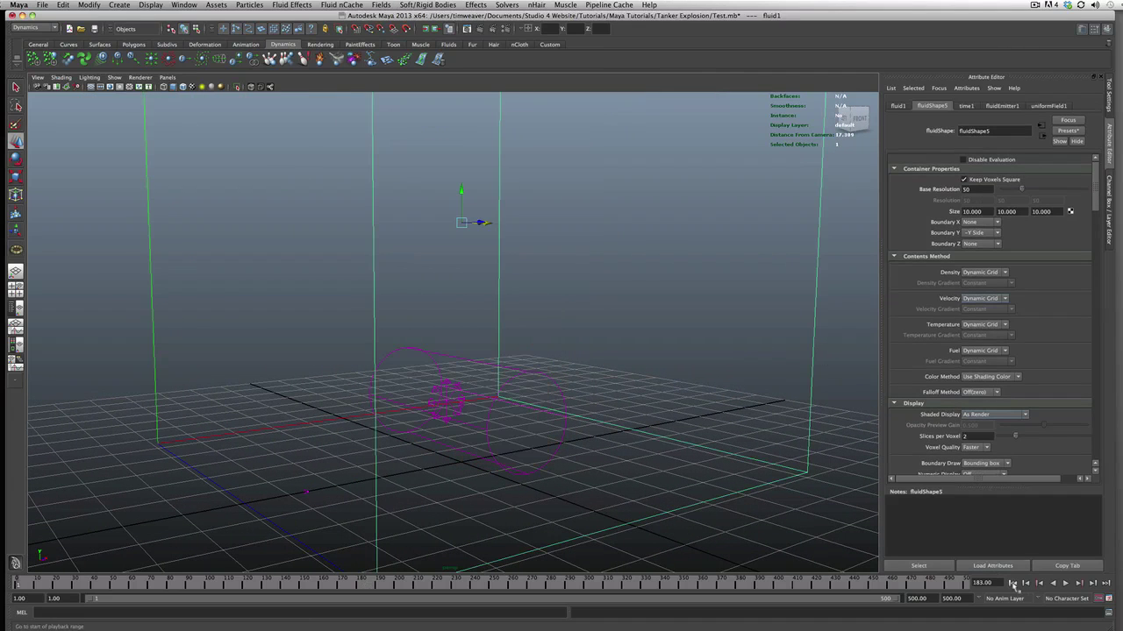
pyautogui.click(1064, 584)
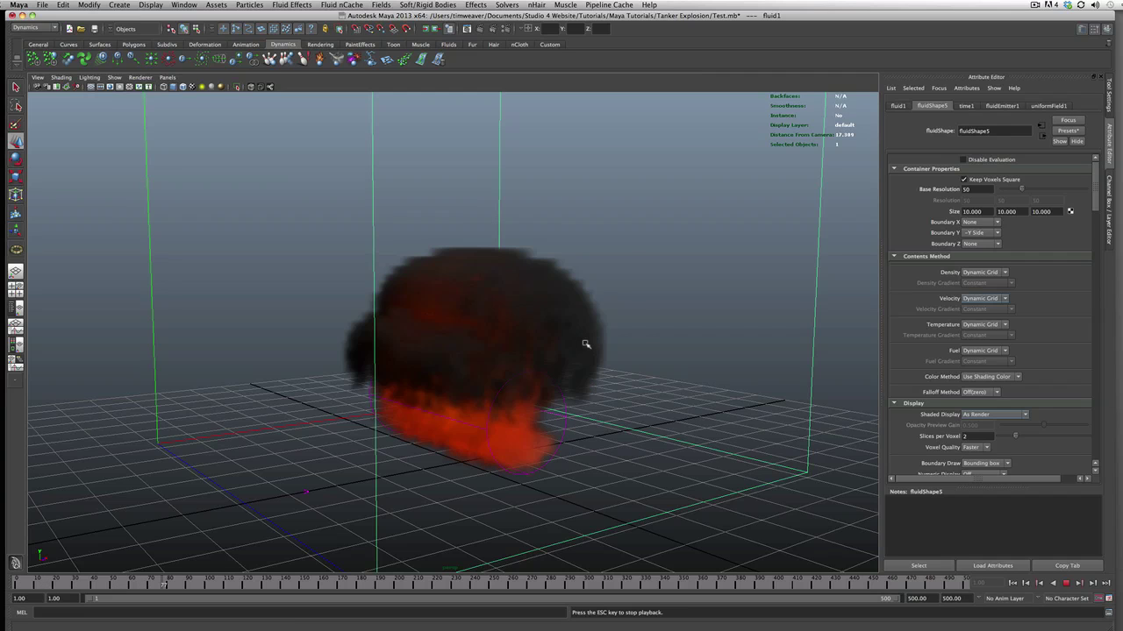
pyautogui.press('Escape')
pyautogui.keyDown('alt'); pyautogui.moveTo(561, 383); pyautogui.dragTo(583, 373); pyautogui.keyUp('alt')
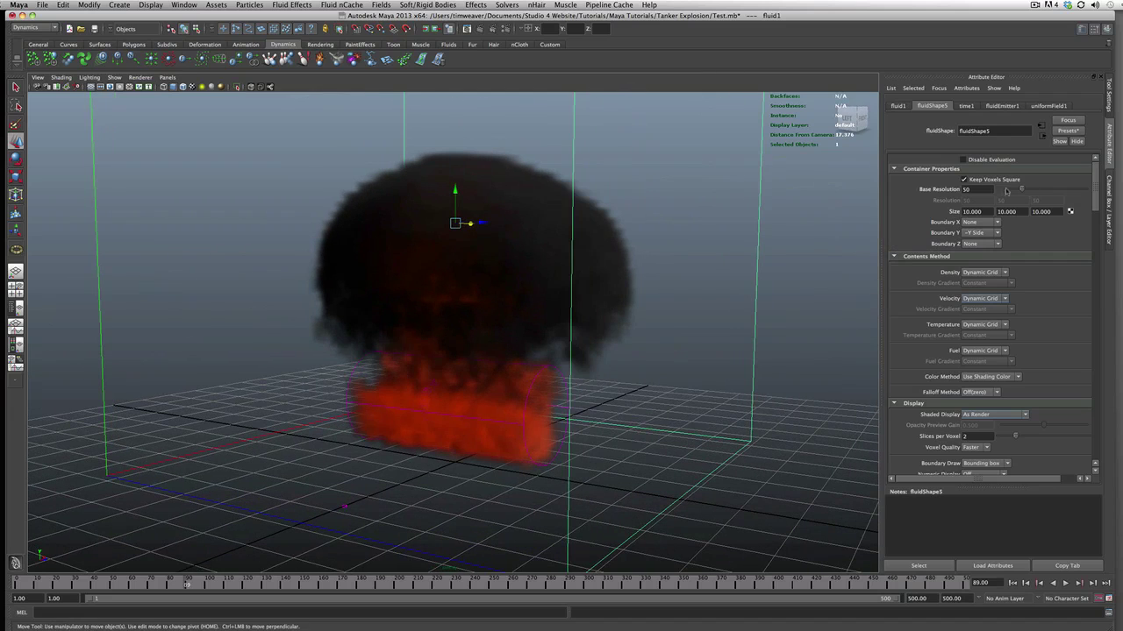
pyautogui.scroll(-5, 964, 263)
pyautogui.scroll(5, 977, 302)
pyautogui.keyDown('alt'); pyautogui.moveTo(447, 380); pyautogui.dragTo(473, 373); pyautogui.keyUp('alt')
# - Render frame 89 with mental ray, examine the mushroom cloud and flames, and close the render window
pyautogui.scroll(-5, 947, 421)
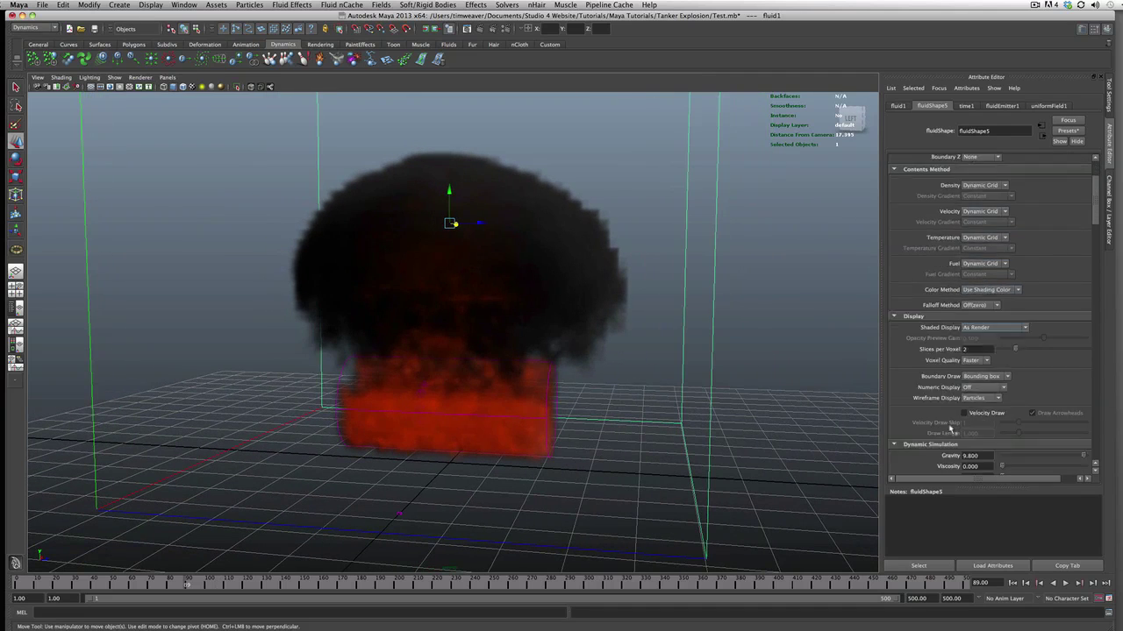
pyautogui.scroll(-5, 951, 428)
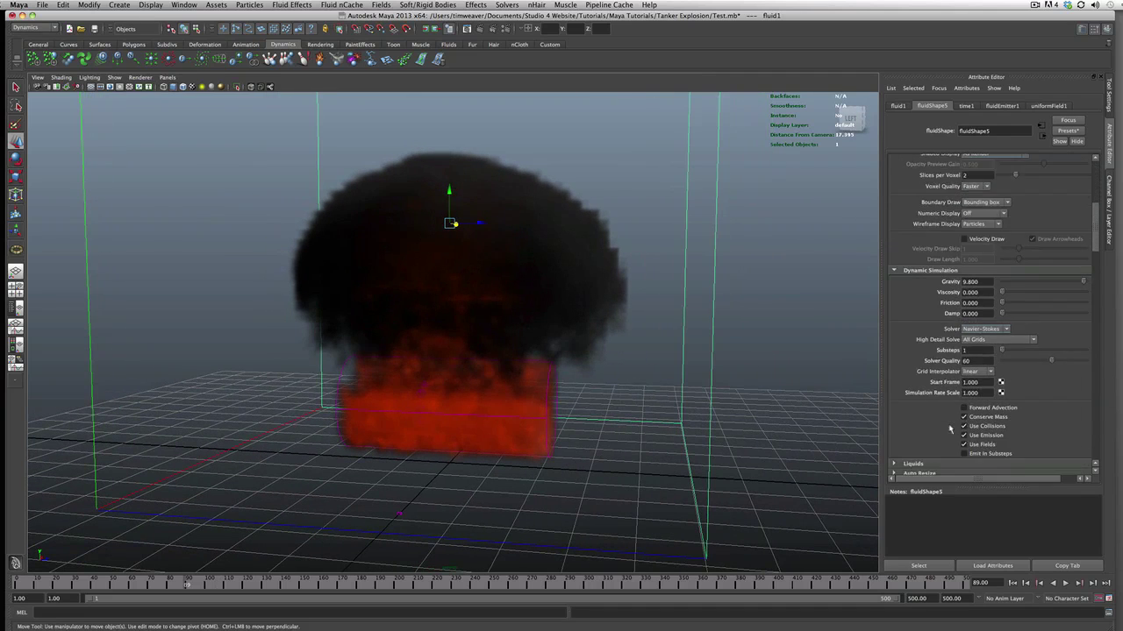
pyautogui.click(480, 28)
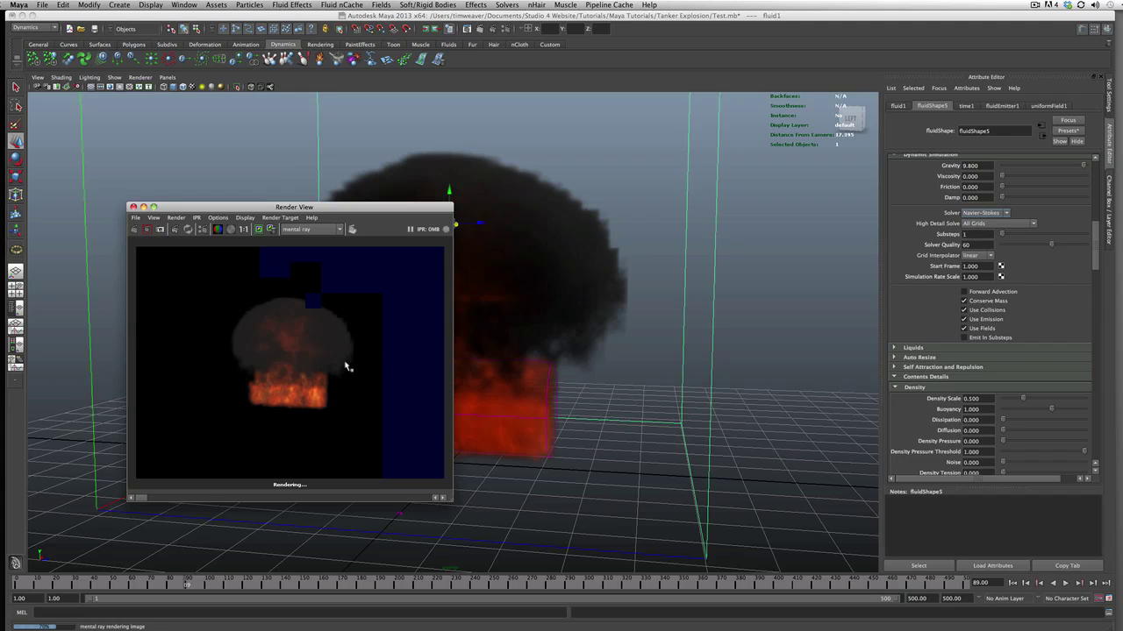
pyautogui.scroll(2, 303, 326)
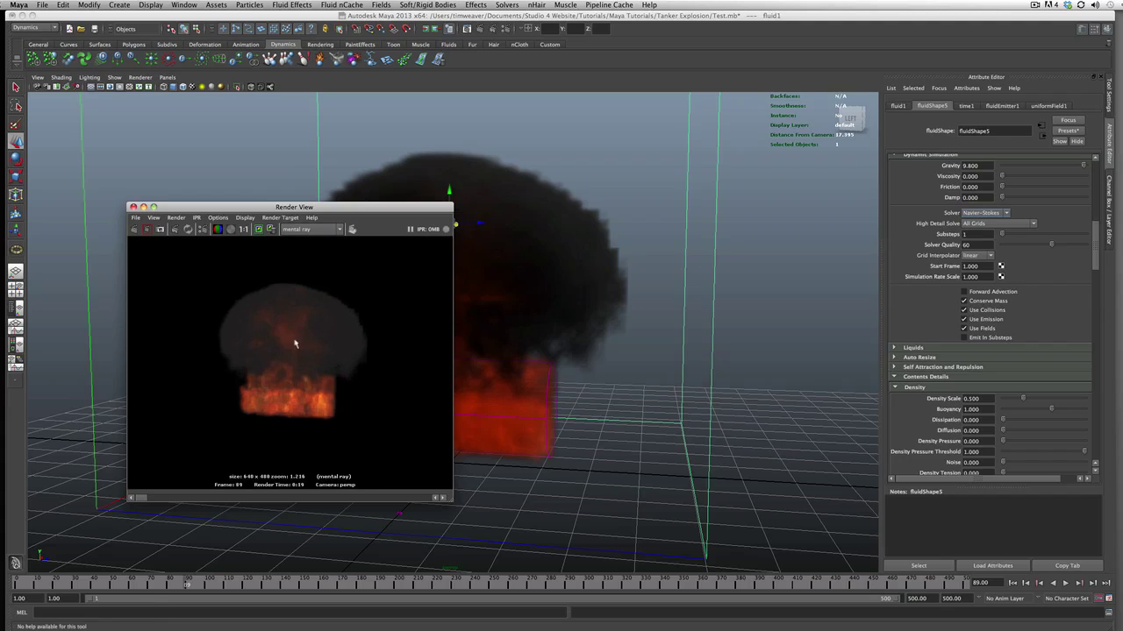
pyautogui.scroll(-2, 271, 371)
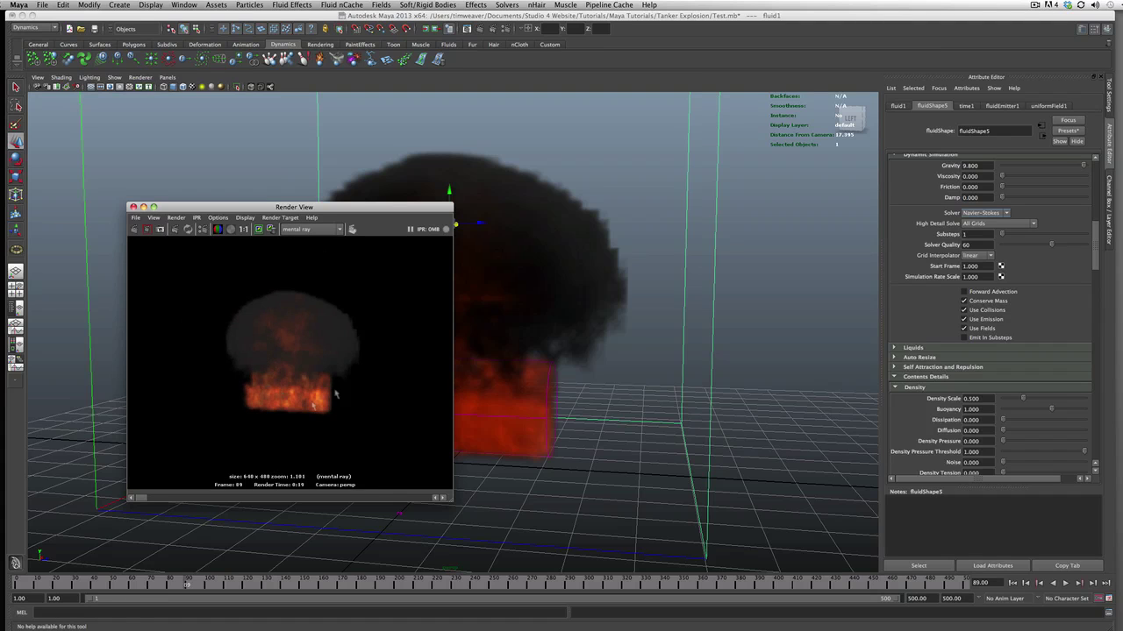
pyautogui.moveTo(183, 209); pyautogui.dragTo(956, 554)
pyautogui.click(133, 218)
# - Continue the simulation from frame 89 to frame 180 while viewing the fire from a lower angle
pyautogui.click(1067, 584)
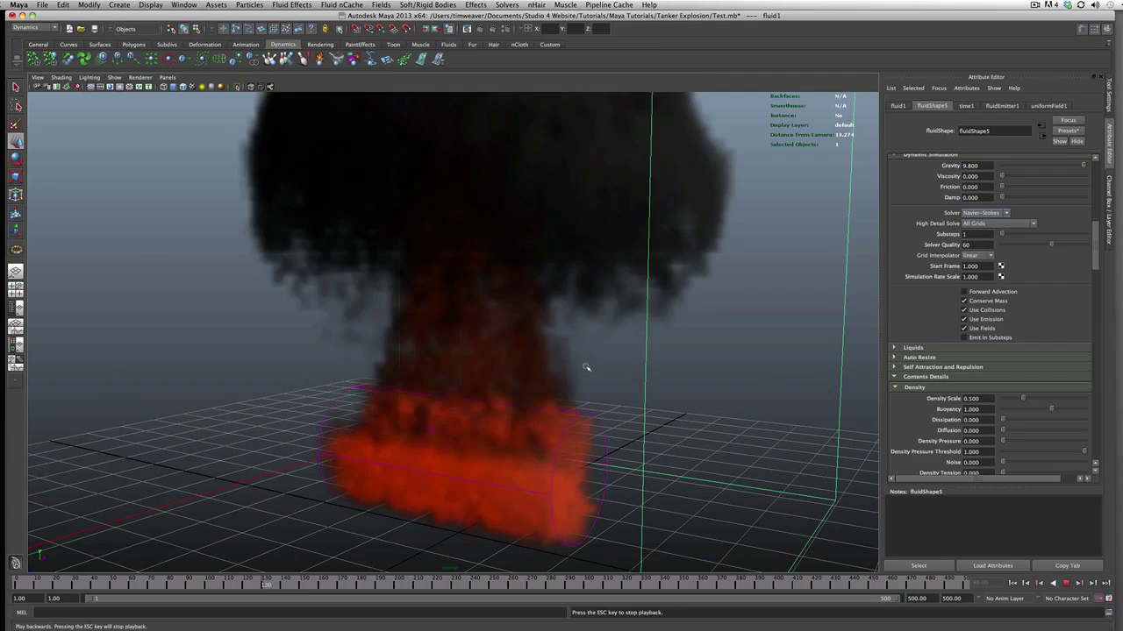
pyautogui.keyDown('alt'); pyautogui.moveTo(569, 382); pyautogui.dragTo(539, 408); pyautogui.keyUp('alt')
pyautogui.press('Escape')
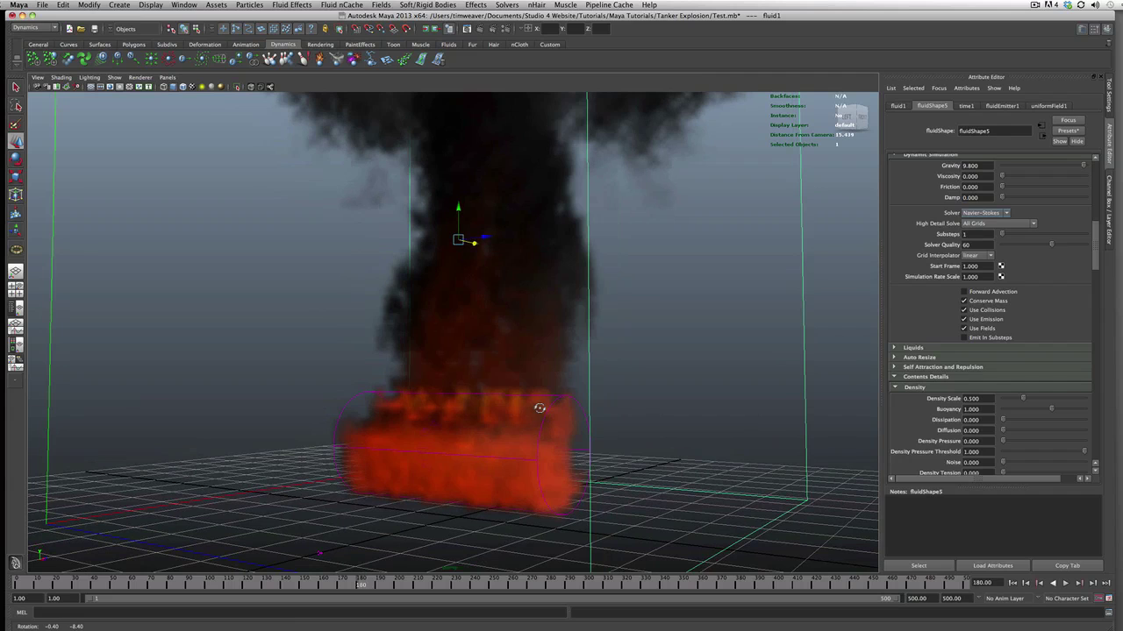
# - Review the fluid container's contents, shading, texture and lighting attributes, and check the cylindrical emitter's fluid attributes
pyautogui.scroll(-10, 972, 368)
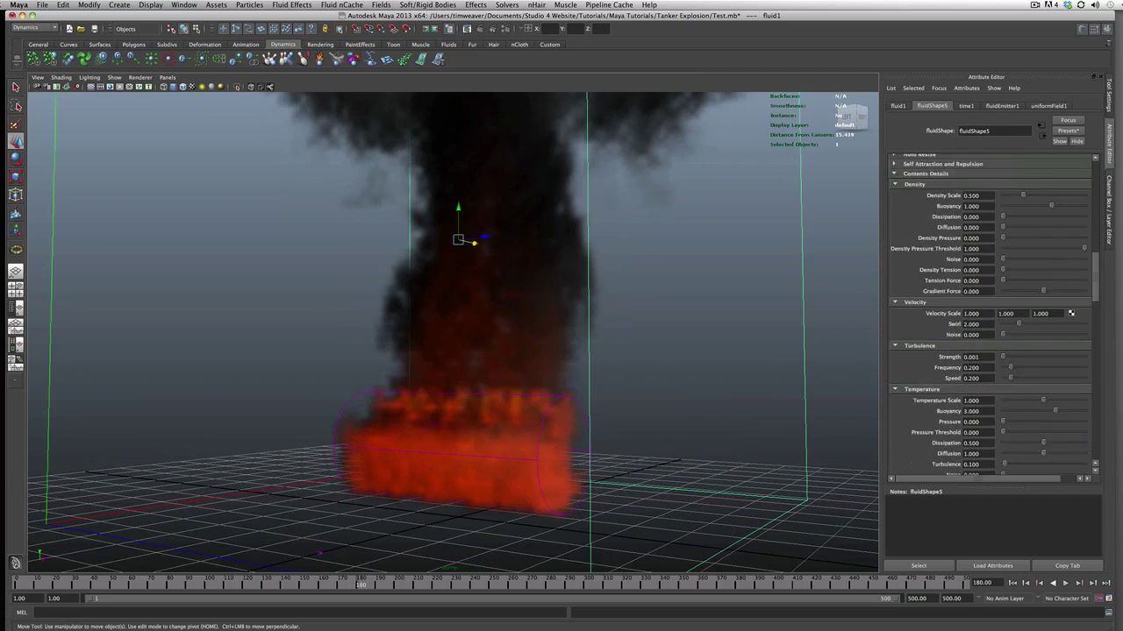
pyautogui.scroll(-10, 981, 421)
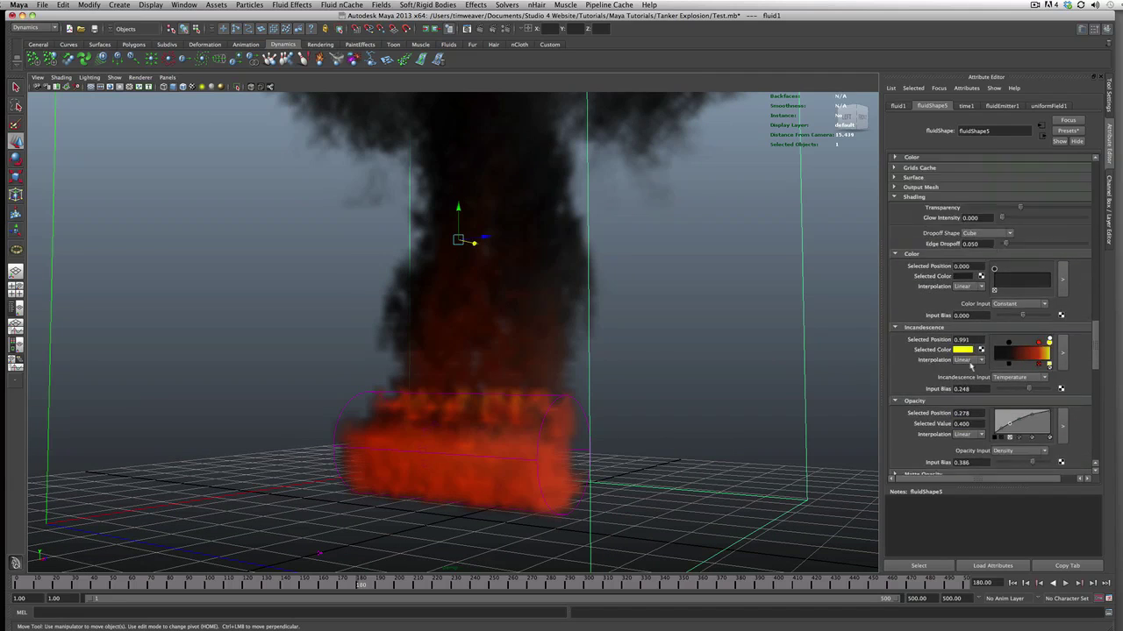
pyautogui.scroll(-5, 991, 315)
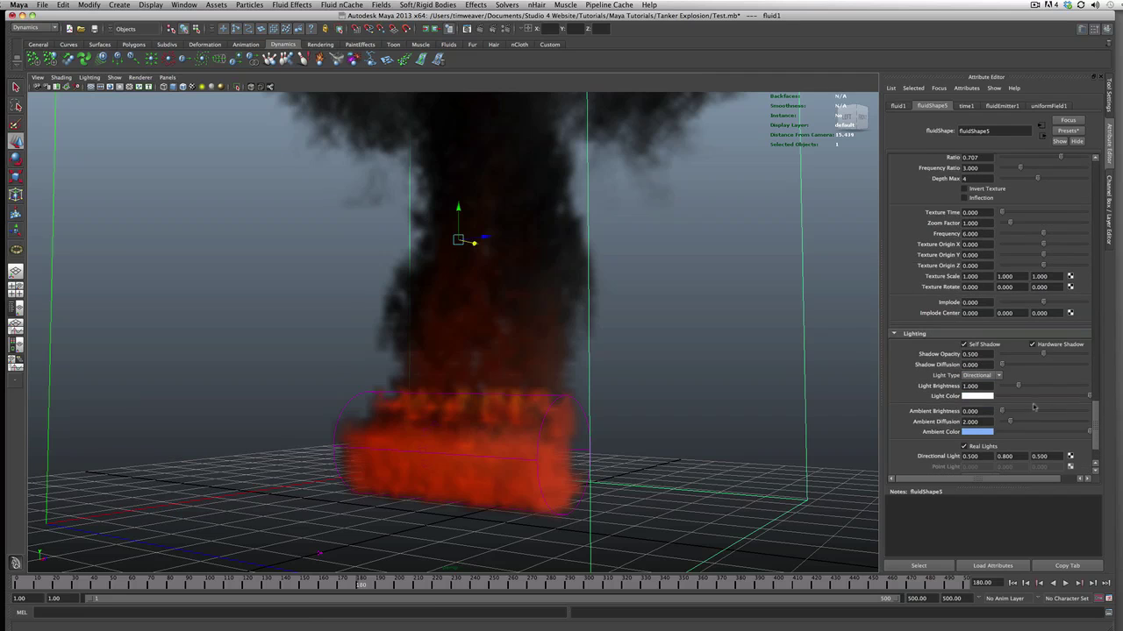
pyautogui.scroll(5, 1034, 407)
pyautogui.keyDown('alt'); pyautogui.moveTo(653, 417); pyautogui.dragTo(617, 421); pyautogui.keyUp('alt')
pyautogui.click(804, 363)
pyautogui.moveTo(602, 366); pyautogui.dragTo(644, 378)
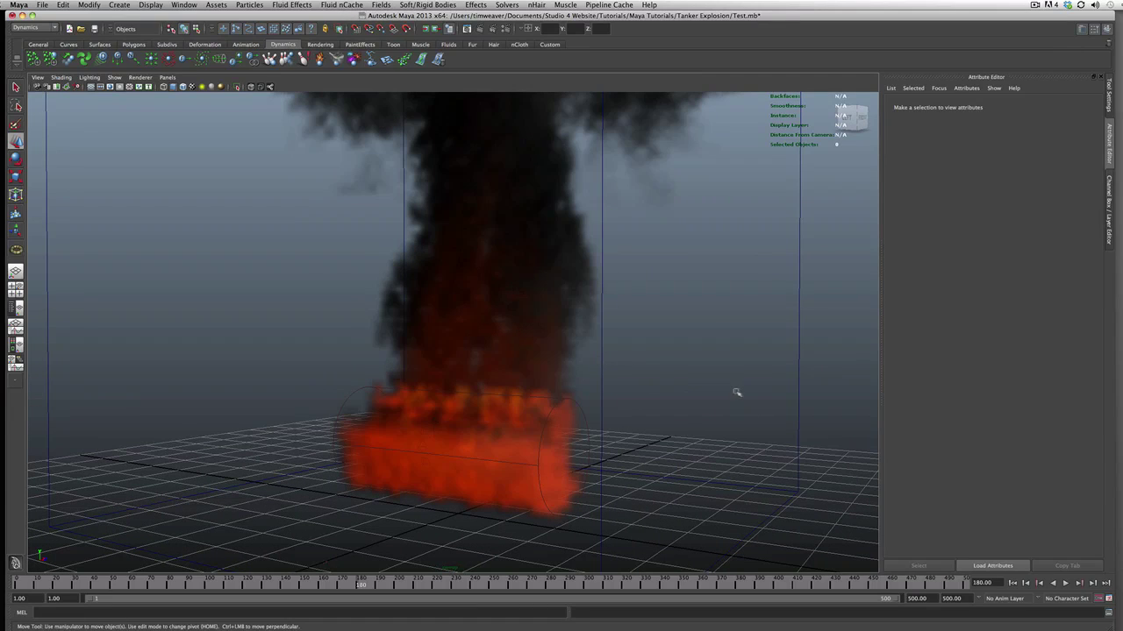
pyautogui.click(575, 405)
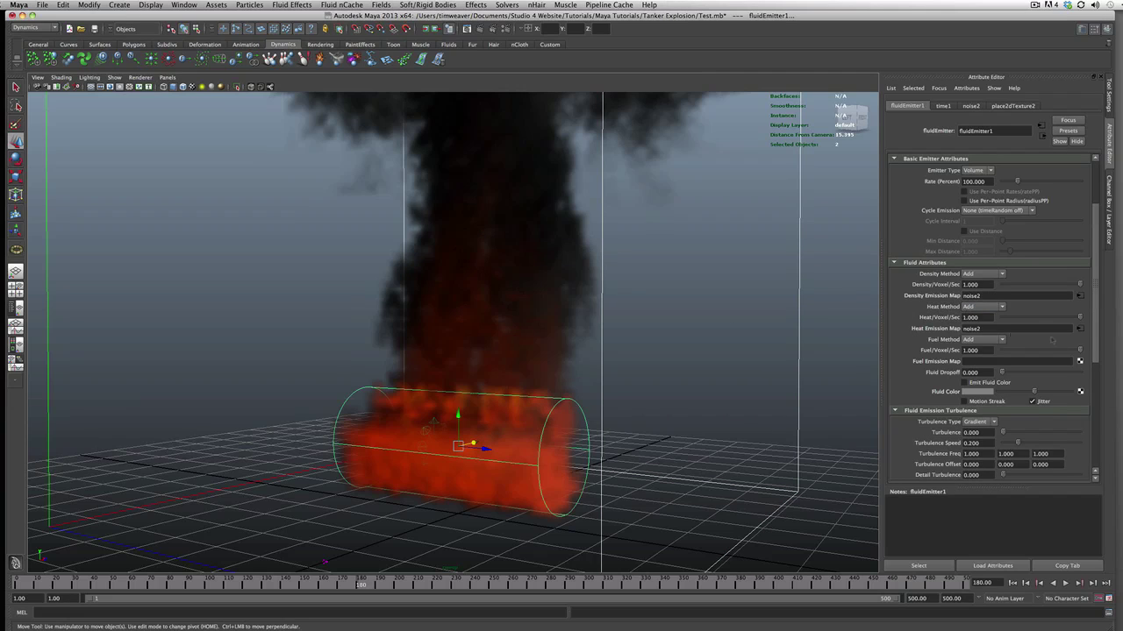
pyautogui.click(795, 337)
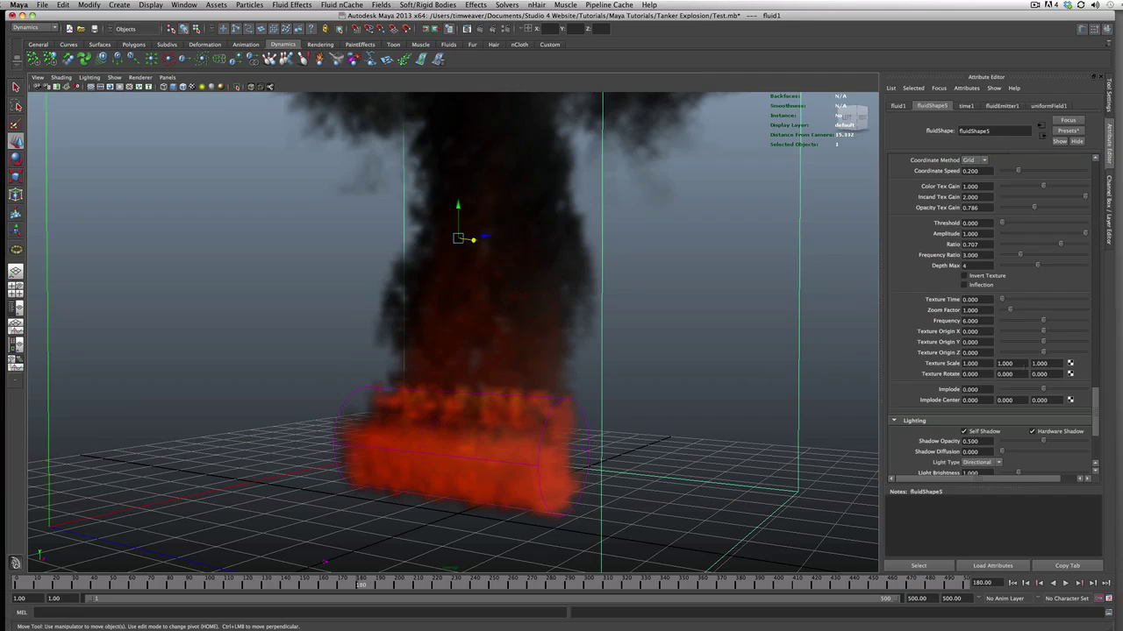
# - Create an expression that drives fluidShape5.textureTime by time divided by a constant, and close the Expression Editor
pyautogui.scroll(3, 991, 310)
pyautogui.scroll(-1, 983, 295)
pyautogui.rightClick(958, 359)
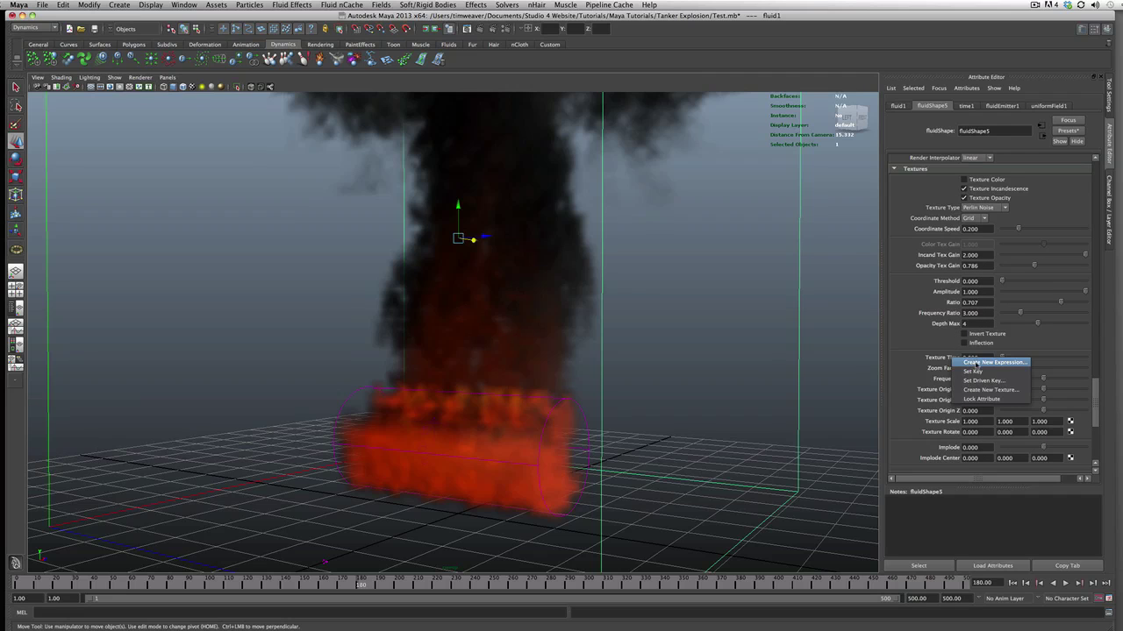
pyautogui.click(982, 362)
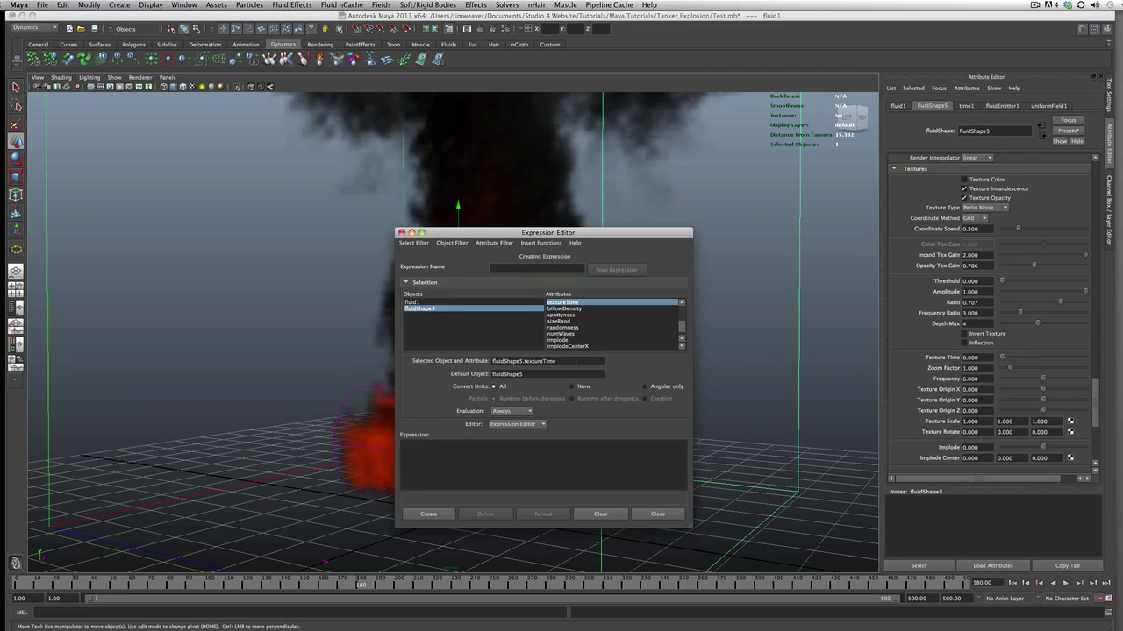
pyautogui.moveTo(576, 361); pyautogui.dragTo(469, 362)
pyautogui.press('super+c')
pyautogui.click(544, 469)
pyautogui.press('super+v')
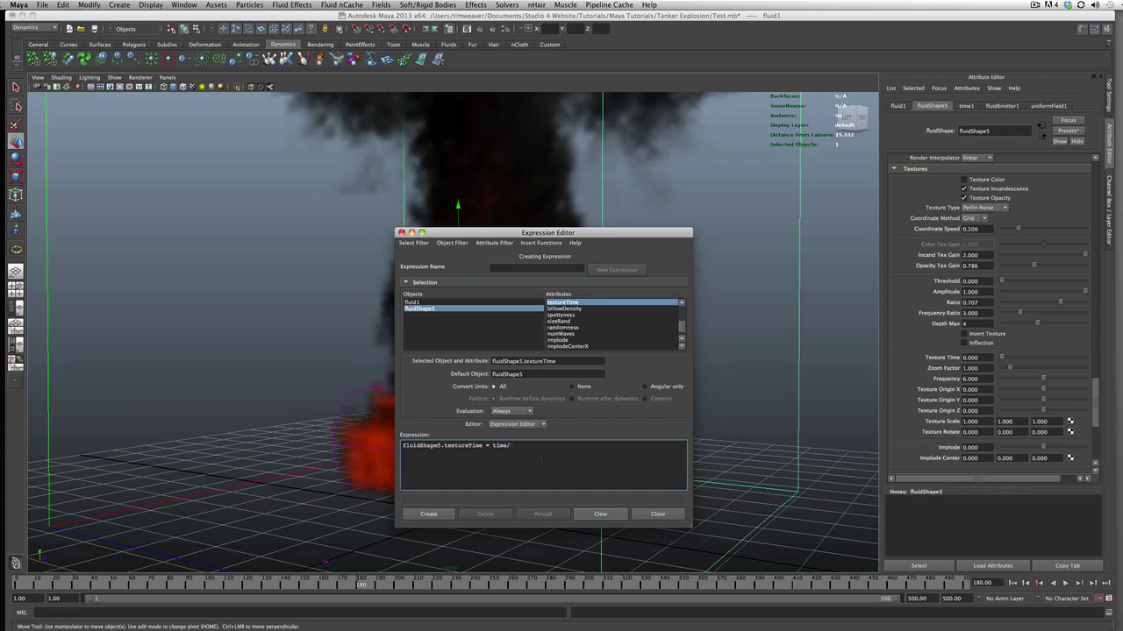
pyautogui.click(429, 514)
pyautogui.click(671, 514)
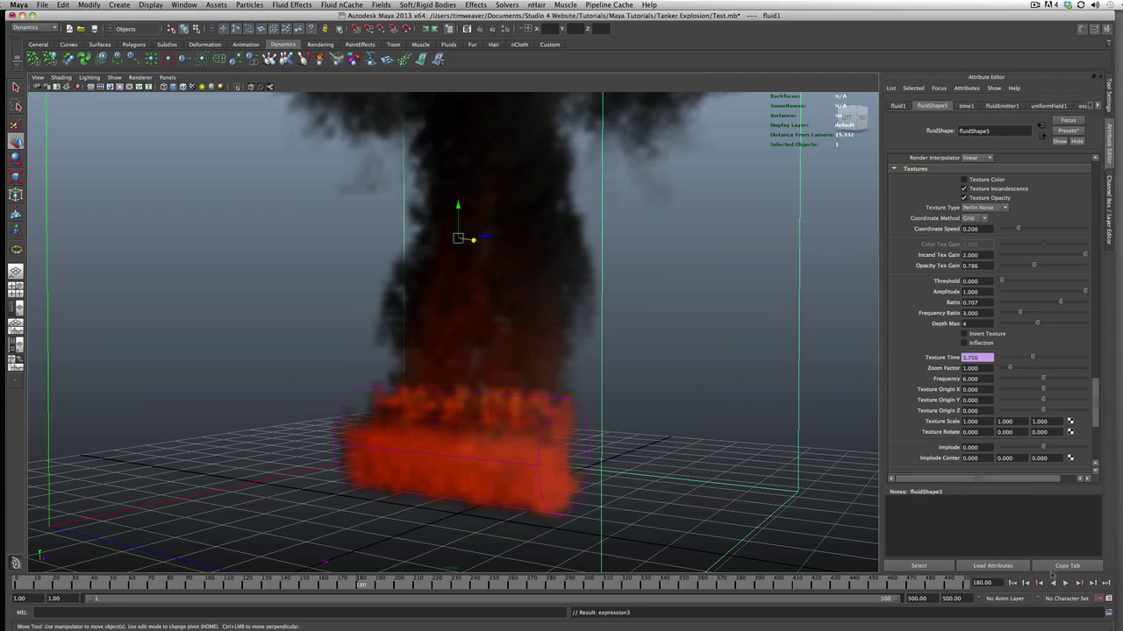
# - Replay the fluid simulation from the first frame and stop it at frame 178
pyautogui.click(1013, 583)
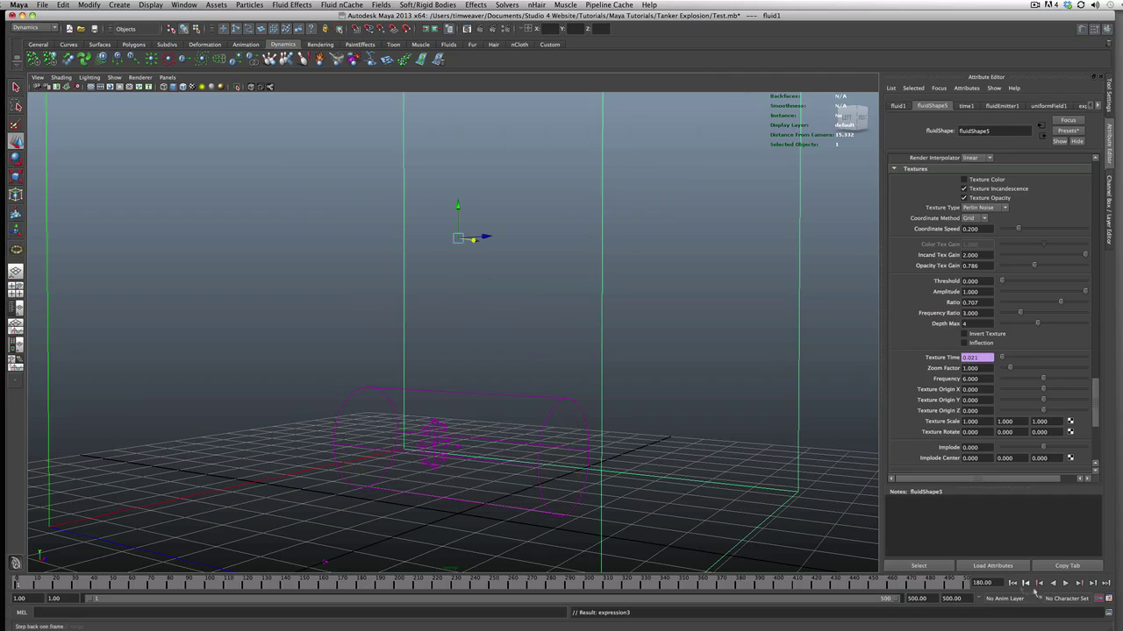
pyautogui.click(1066, 583)
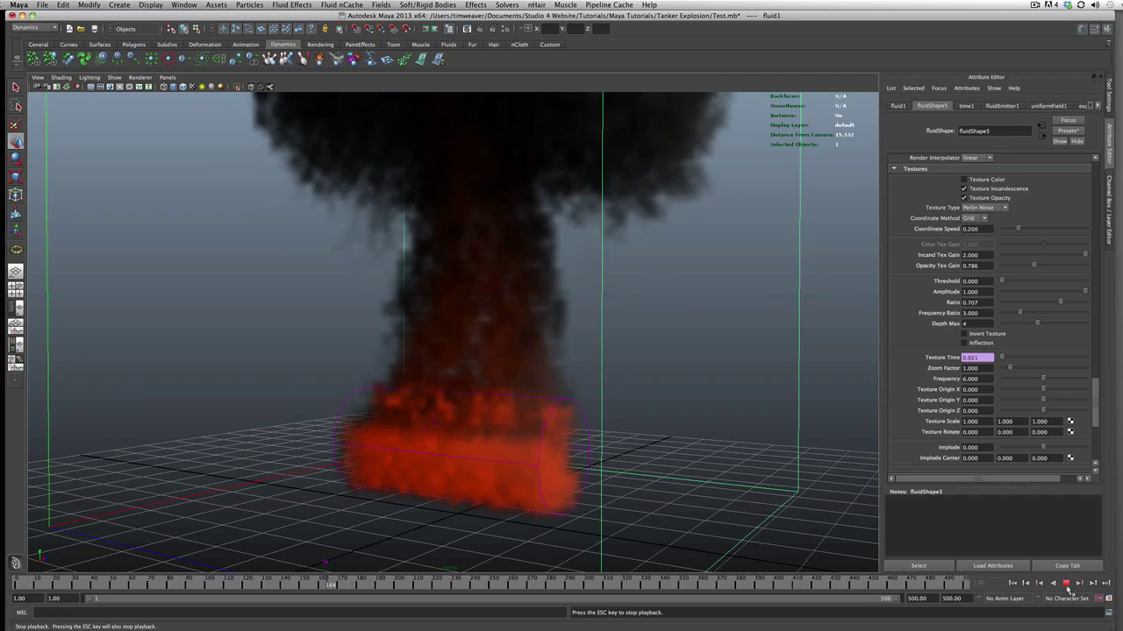
pyautogui.click(1066, 583)
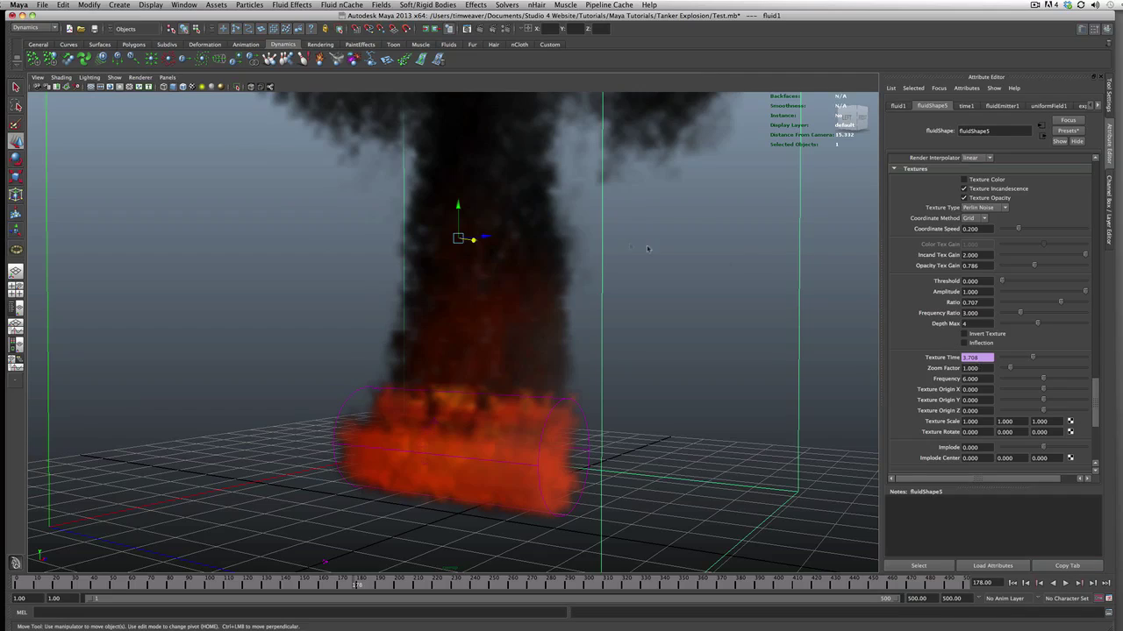
# - Render a close side view of the fire column at frame 178 with mental ray, then close the render window
pyautogui.keyDown('alt'); pyautogui.moveTo(456, 281); pyautogui.dragTo(588, 268); pyautogui.keyUp('alt')
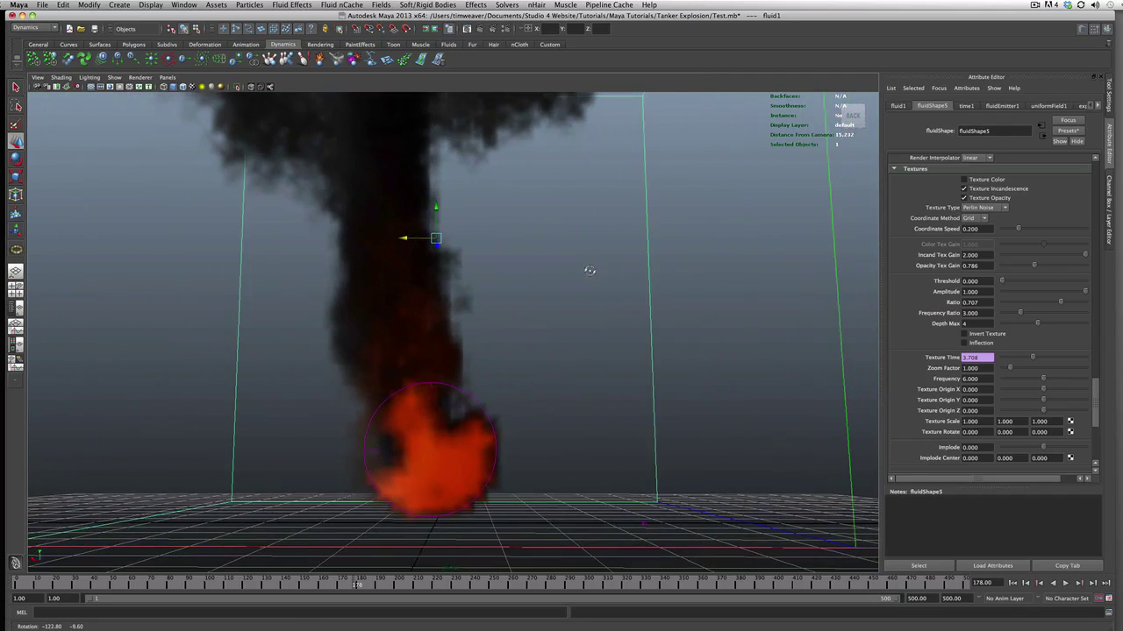
pyautogui.keyDown('alt'); pyautogui.moveTo(536, 429); pyautogui.dragTo(515, 341, button='right'); pyautogui.keyUp('alt')
pyautogui.keyDown('alt'); pyautogui.moveTo(515, 341); pyautogui.dragTo(522, 337, button='middle'); pyautogui.keyUp('alt')
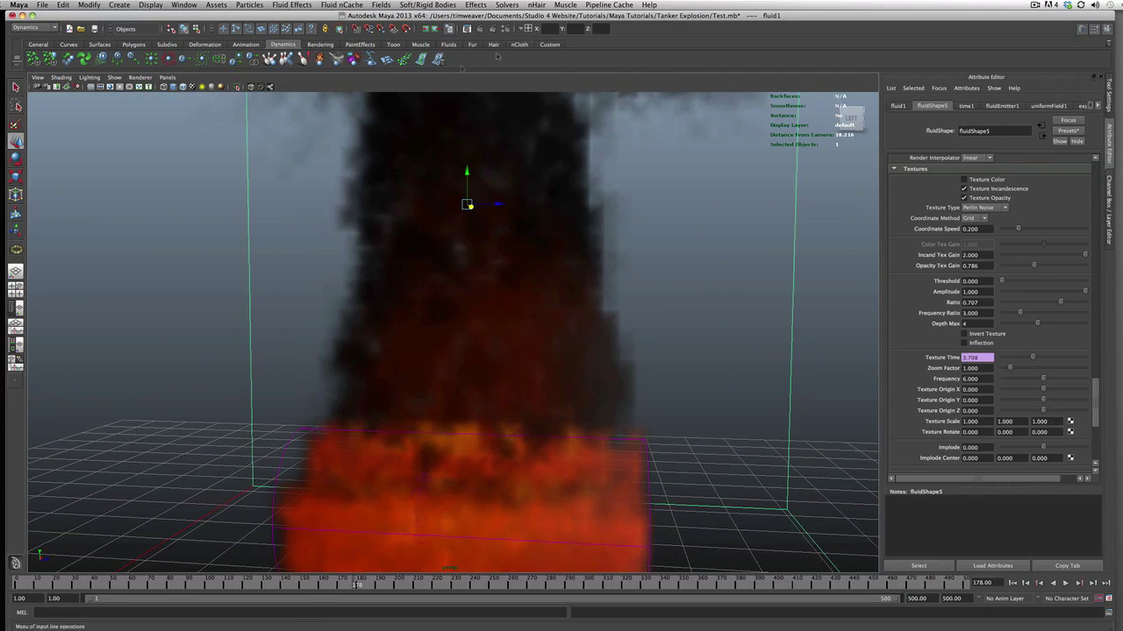
pyautogui.click(479, 30)
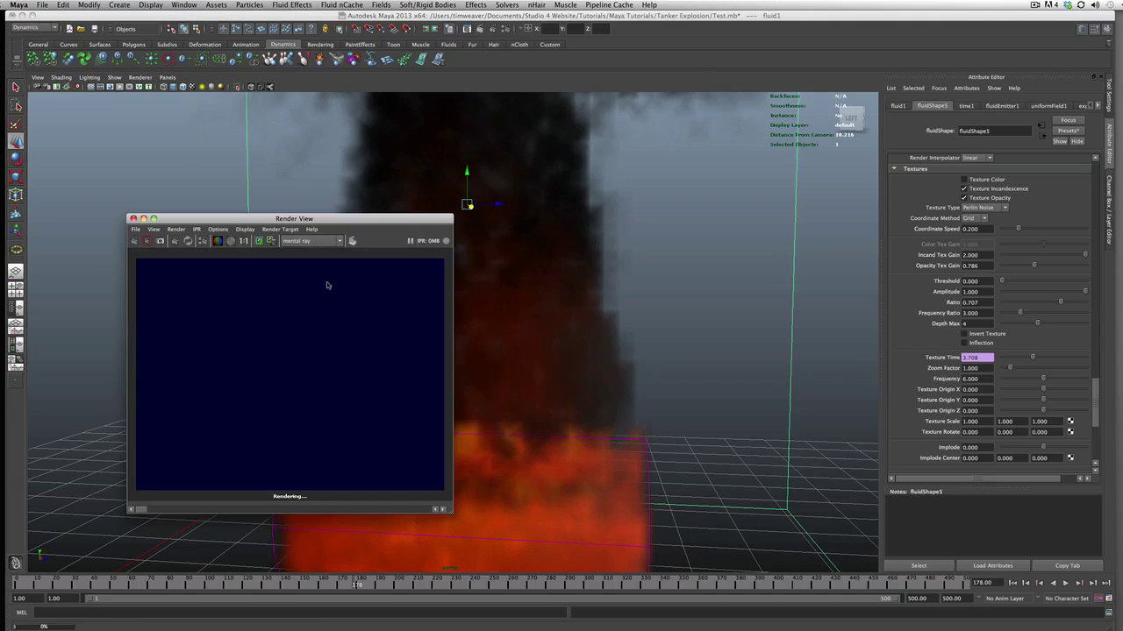
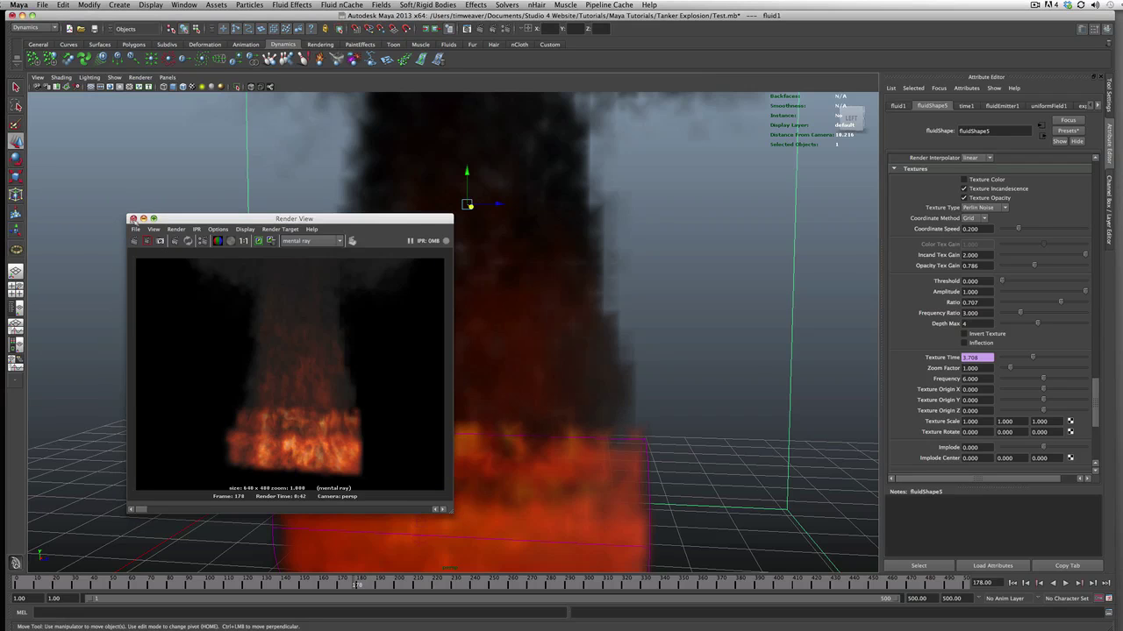
pyautogui.click(132, 219)
# - Set the fluid texture's Frequency to 8, Frequency Ratio to 3.5 and Depth Max to 5
pyautogui.keyDown('alt'); pyautogui.moveTo(476, 376); pyautogui.dragTo(400, 369); pyautogui.keyUp('alt')
pyautogui.scroll(-8, 400, 368)
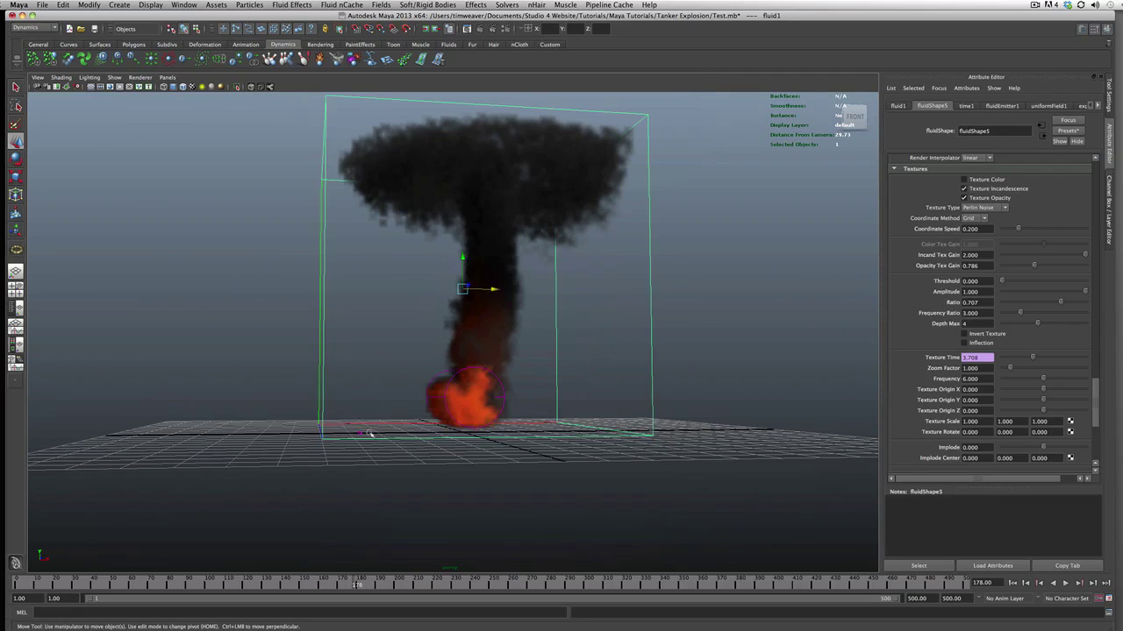
pyautogui.scroll(20, 537, 460)
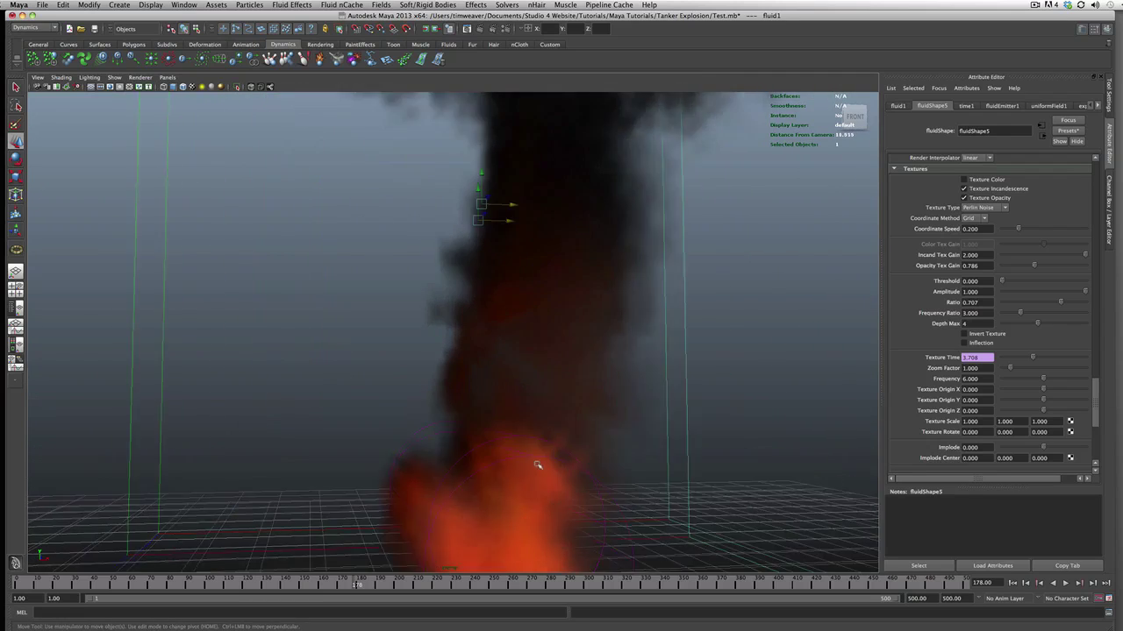
pyautogui.keyDown('alt'); pyautogui.moveTo(533, 494); pyautogui.dragTo(521, 450); pyautogui.keyUp('alt')
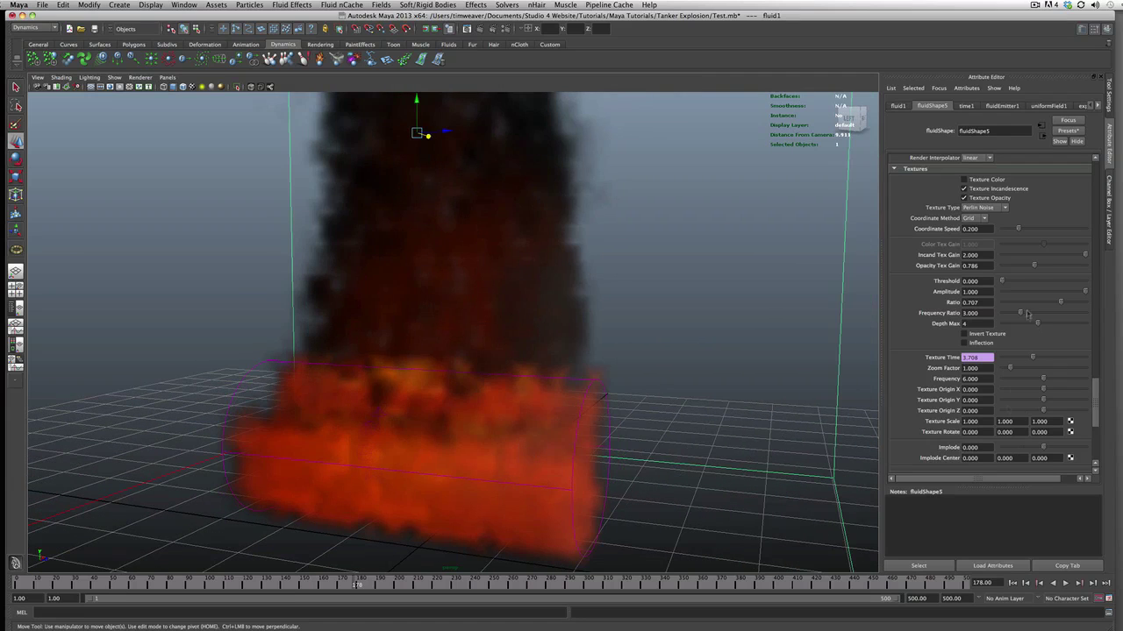
pyautogui.moveTo(989, 380); pyautogui.dragTo(909, 382)
pyautogui.write('8')
pyautogui.press('Return')
pyautogui.moveTo(991, 313); pyautogui.dragTo(952, 318)
pyautogui.write('3.5')
pyautogui.press('Return')
pyautogui.moveTo(965, 324); pyautogui.dragTo(940, 327)
pyautogui.write('5')
# - Render frame 178 with the new texture settings from a wider view, examine the flame detail, and close the render window
pyautogui.click(480, 29)
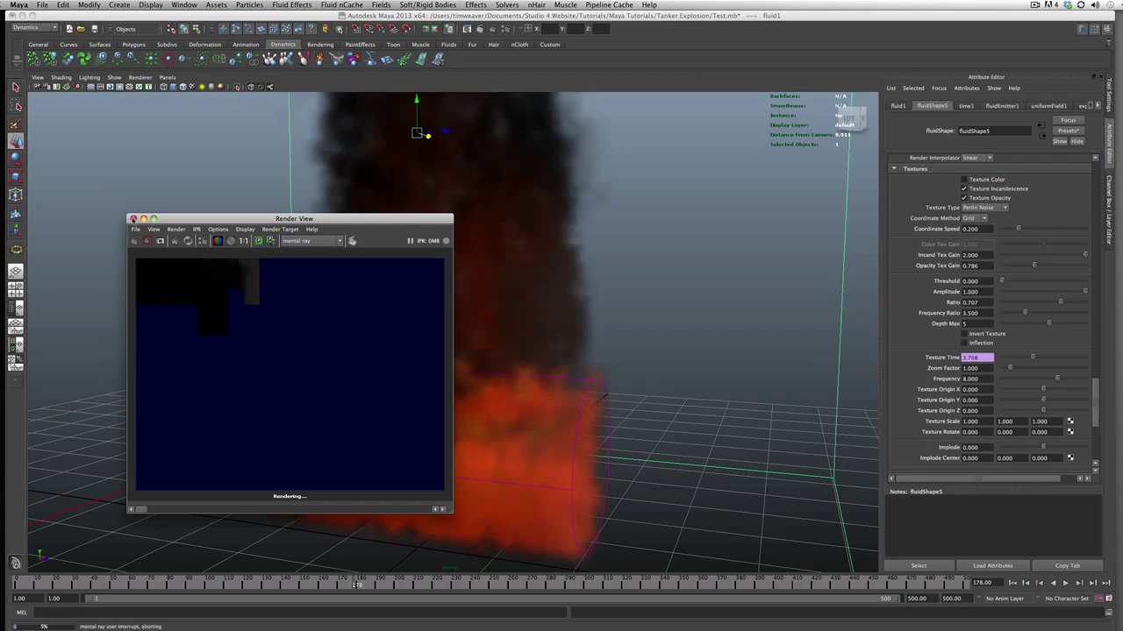
pyautogui.click(132, 219)
pyautogui.keyDown('alt'); pyautogui.moveTo(551, 452); pyautogui.dragTo(482, 149, button='right'); pyautogui.keyUp('alt')
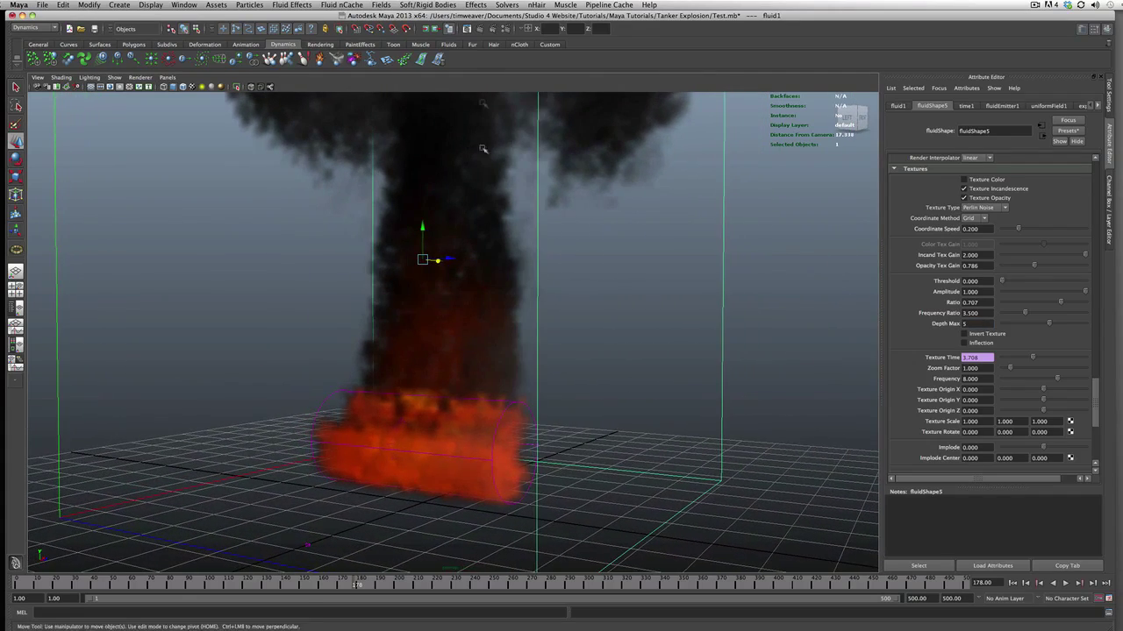
pyautogui.click(481, 29)
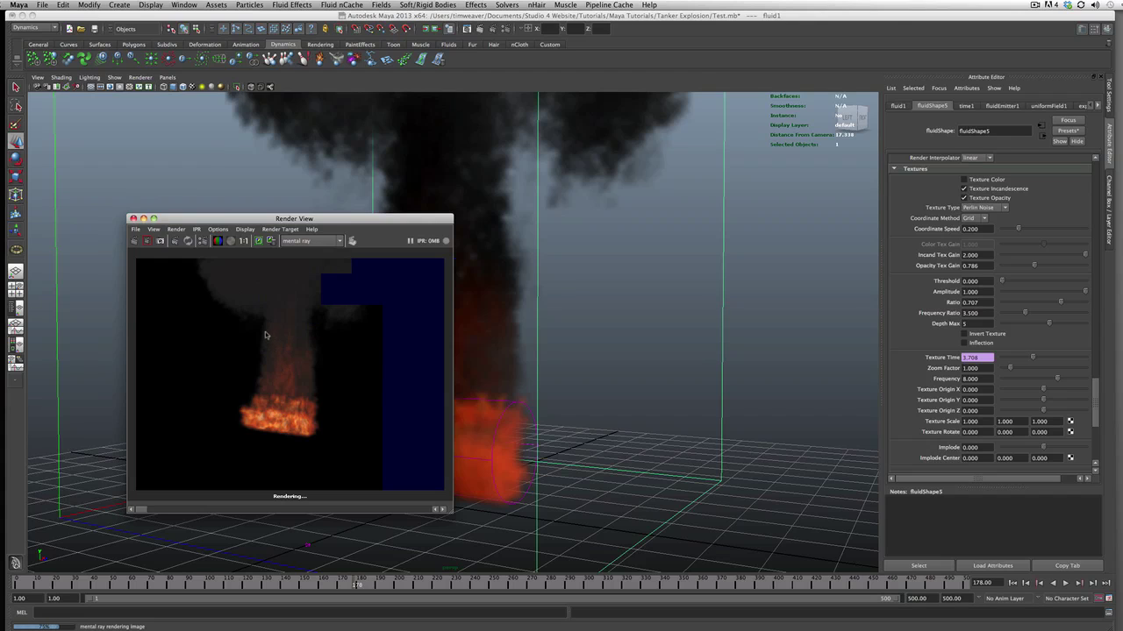
pyautogui.click(133, 218)
# - Create a spot light and look through it in the viewport
pyautogui.press('f')
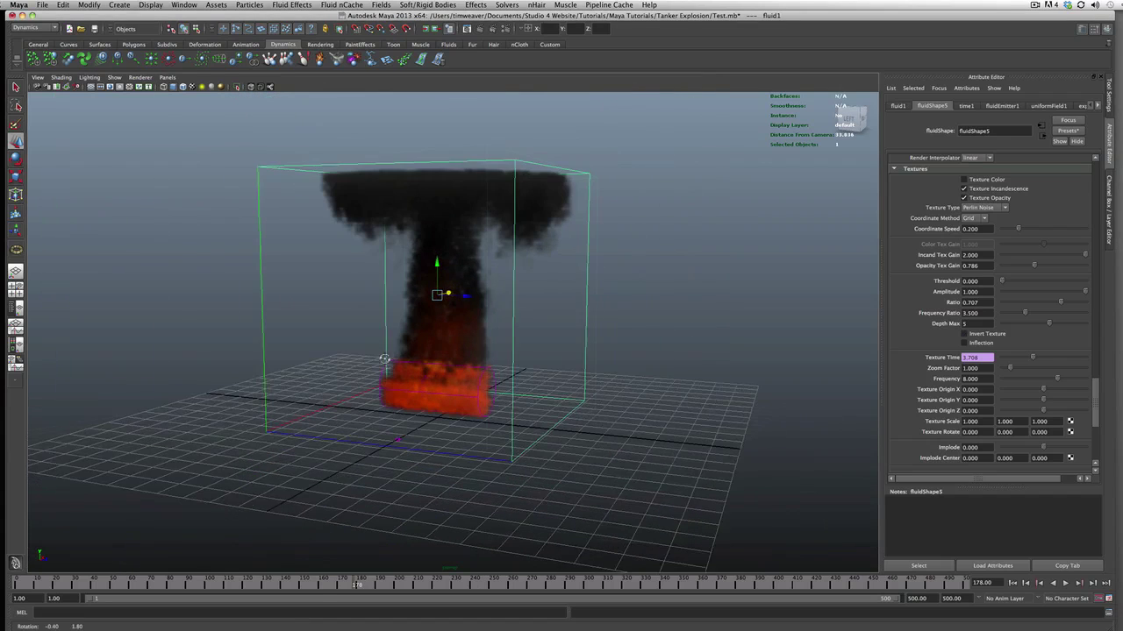
pyautogui.click(119, 4)
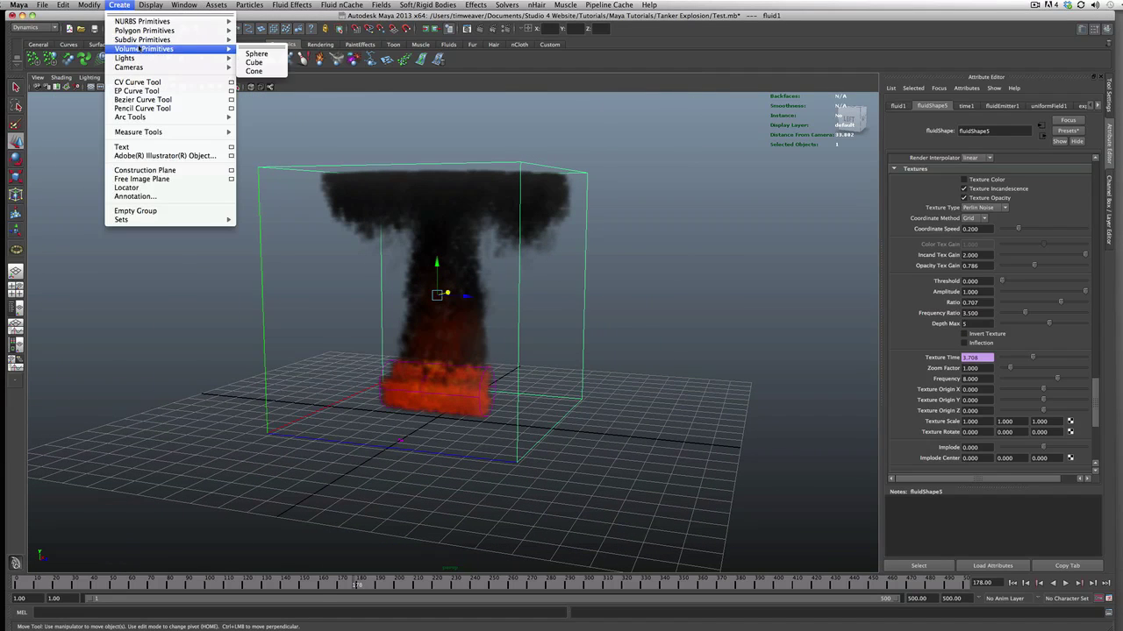
pyautogui.moveTo(149, 58)
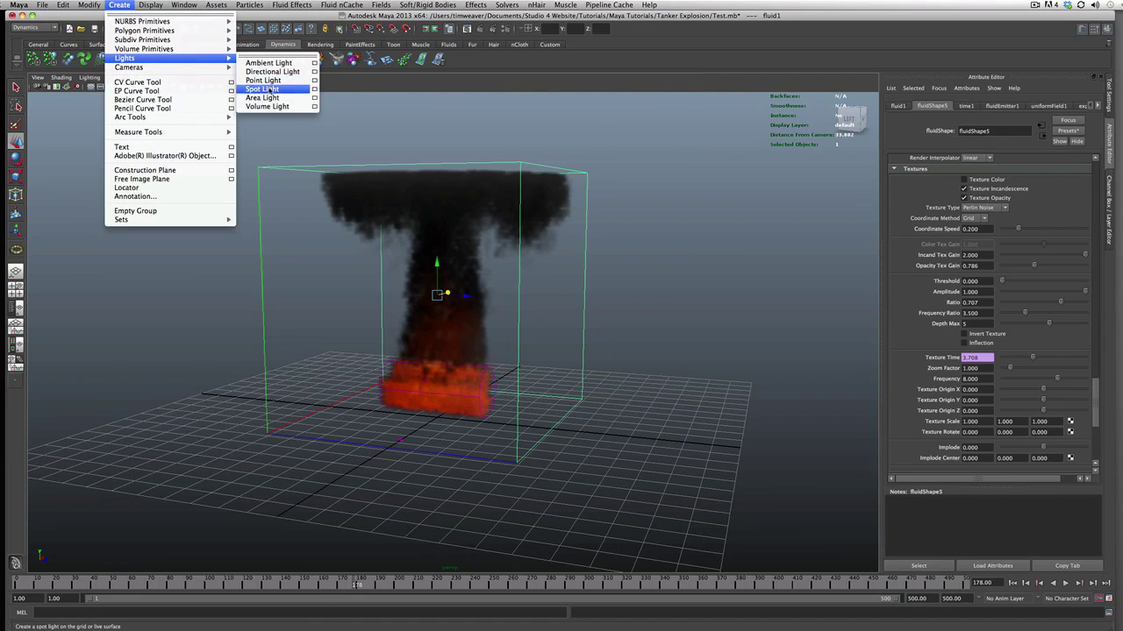
pyautogui.click(263, 89)
pyautogui.click(166, 77)
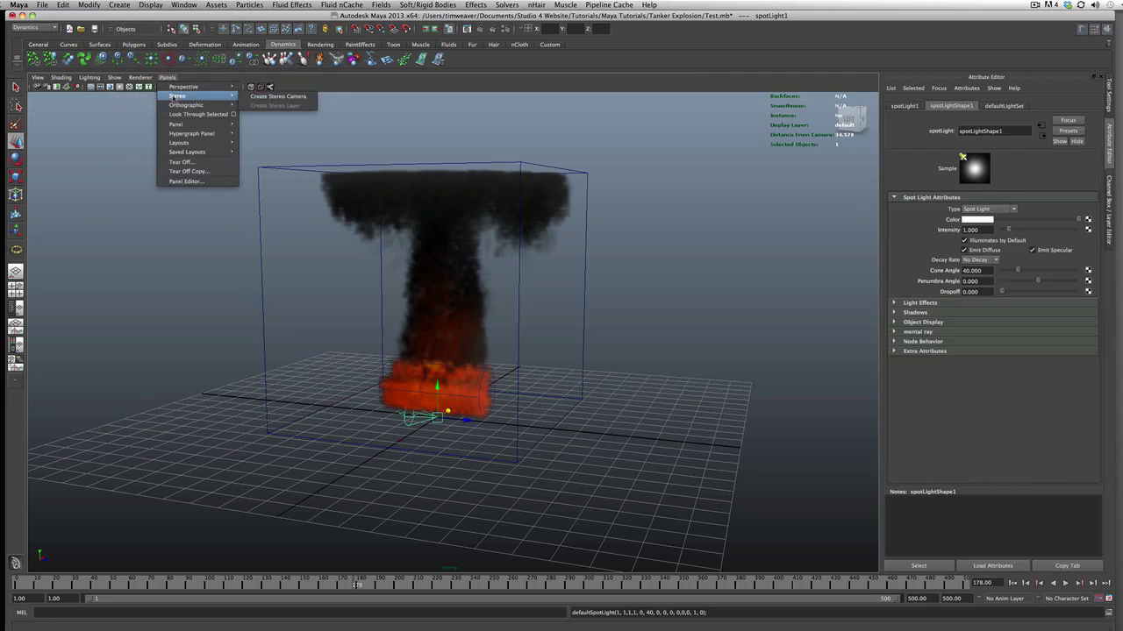
pyautogui.click(188, 122)
# - Aim the first spot light down at the fluid container from above, fitting the explosion inside its cone
pyautogui.keyDown('alt'); pyautogui.moveTo(457, 358); pyautogui.dragTo(453, 263); pyautogui.keyUp('alt')
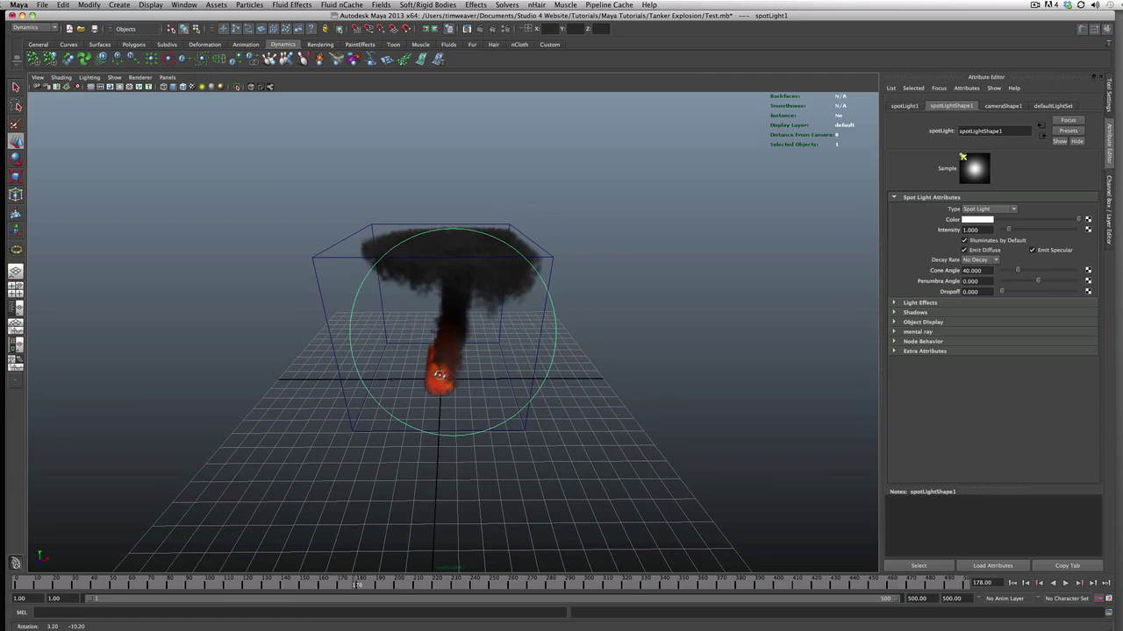
pyautogui.keyDown('alt'); pyautogui.moveTo(426, 363); pyautogui.dragTo(504, 394); pyautogui.keyUp('alt')
pyautogui.keyDown('alt'); pyautogui.moveTo(504, 395); pyautogui.dragTo(451, 368, button='right'); pyautogui.keyUp('alt')
pyautogui.keyDown('alt'); pyautogui.moveTo(451, 368); pyautogui.dragTo(468, 366); pyautogui.keyUp('alt')
# - Create a second spot light and switch the viewport to look through it
pyautogui.click(150, 4)
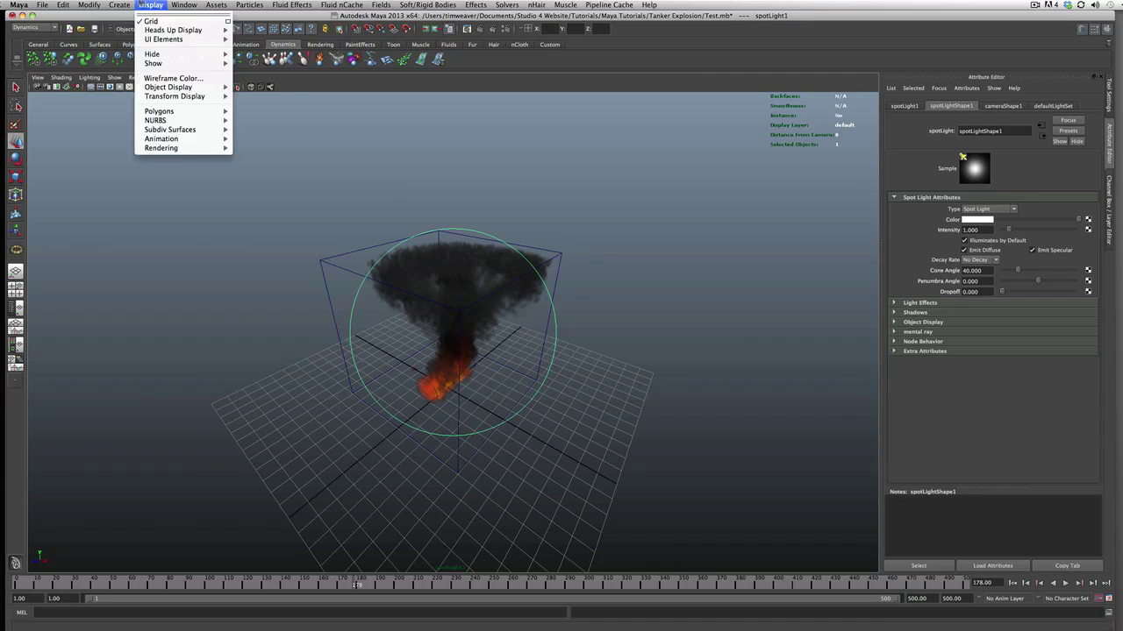
pyautogui.moveTo(119, 4)
pyautogui.moveTo(215, 58)
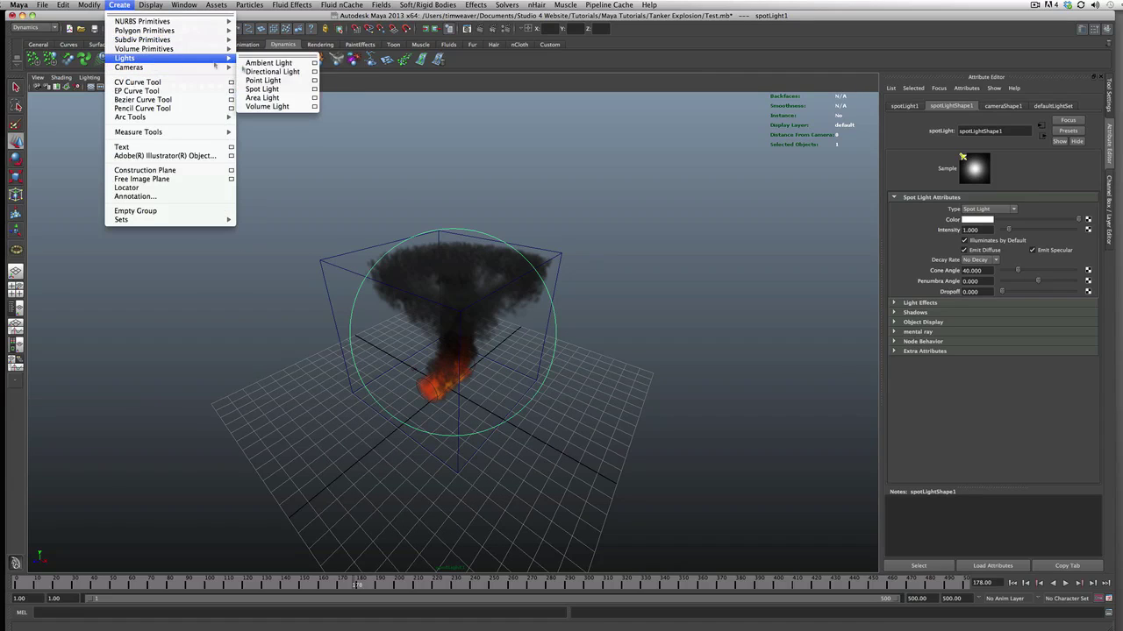
pyautogui.click(268, 93)
pyautogui.click(166, 77)
pyautogui.moveTo(173, 97)
pyautogui.click(173, 114)
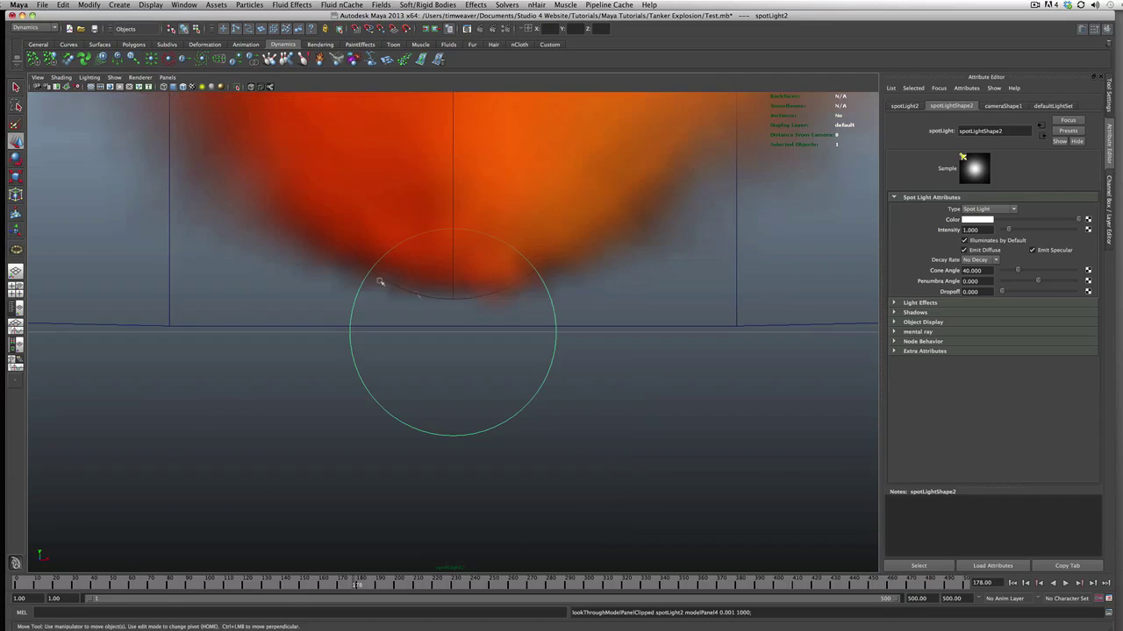
# - Aim the second spot light up at the mushroom cloud from near ground level and set its intensity to 0.5
pyautogui.scroll(-10, 414, 290)
pyautogui.keyDown('alt'); pyautogui.moveTo(422, 288); pyautogui.dragTo(485, 274); pyautogui.keyUp('alt')
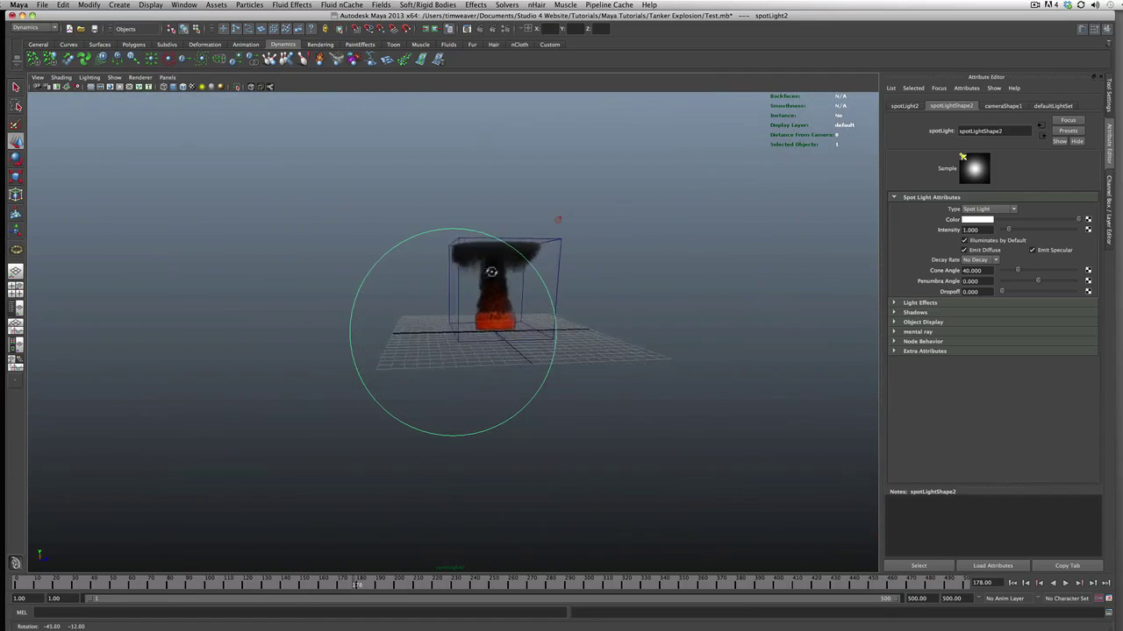
pyautogui.scroll(10, 527, 260)
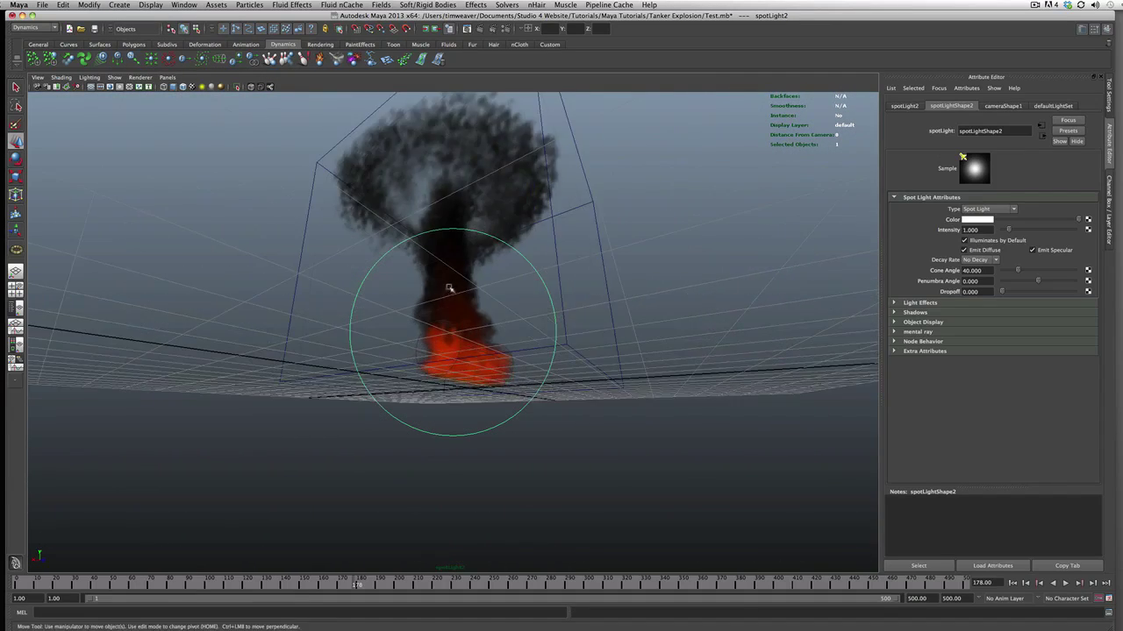
pyautogui.keyDown('alt'); pyautogui.moveTo(476, 374); pyautogui.dragTo(631, 306); pyautogui.keyUp('alt')
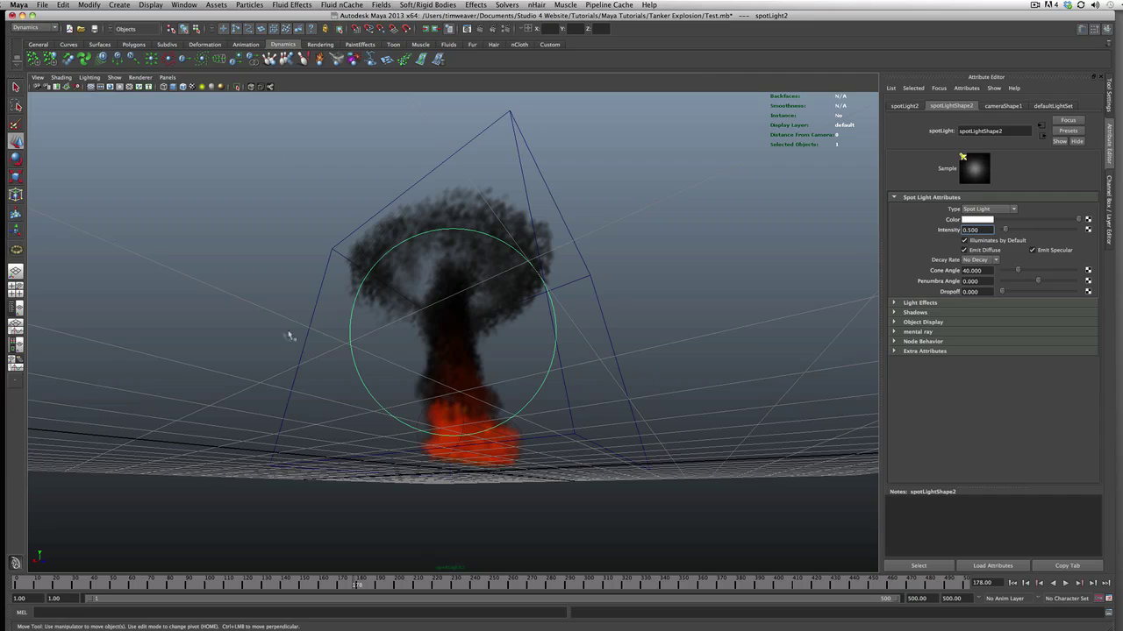
pyautogui.keyDown('alt'); pyautogui.moveTo(289, 336); pyautogui.dragTo(403, 340); pyautogui.keyUp('alt')
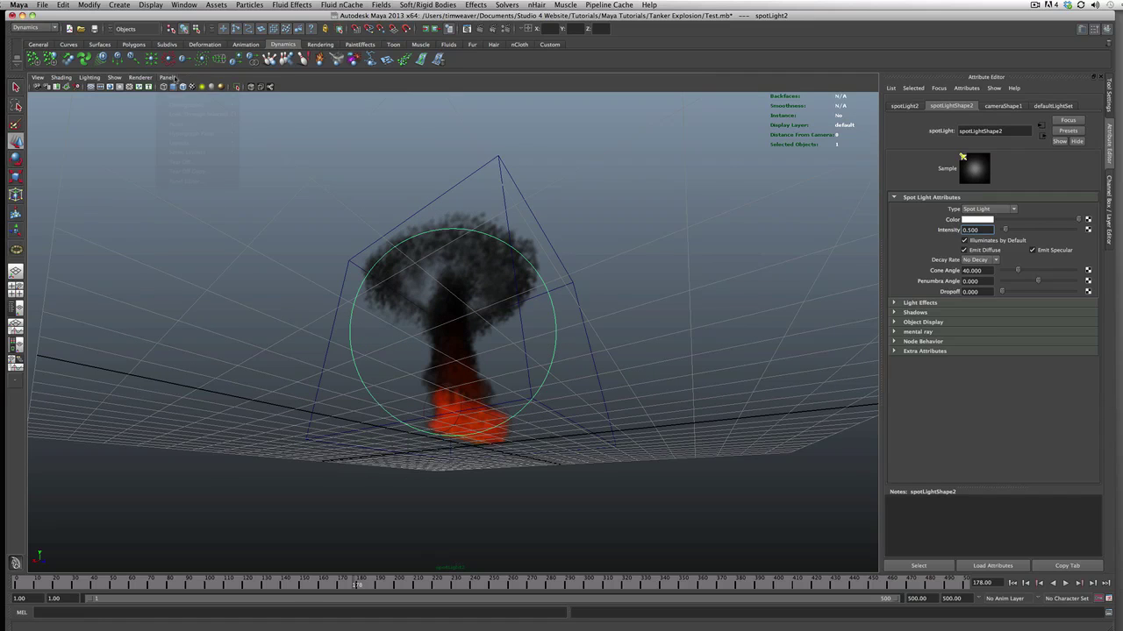
# - Return the viewport to the perspective camera and frame the lit mushroom cloud from a low angle
pyautogui.click(174, 78)
pyautogui.moveTo(172, 86)
pyautogui.click(289, 97)
pyautogui.keyDown('alt'); pyautogui.moveTo(526, 316); pyautogui.dragTo(434, 294); pyautogui.keyUp('alt')
pyautogui.scroll(8, 438, 298)
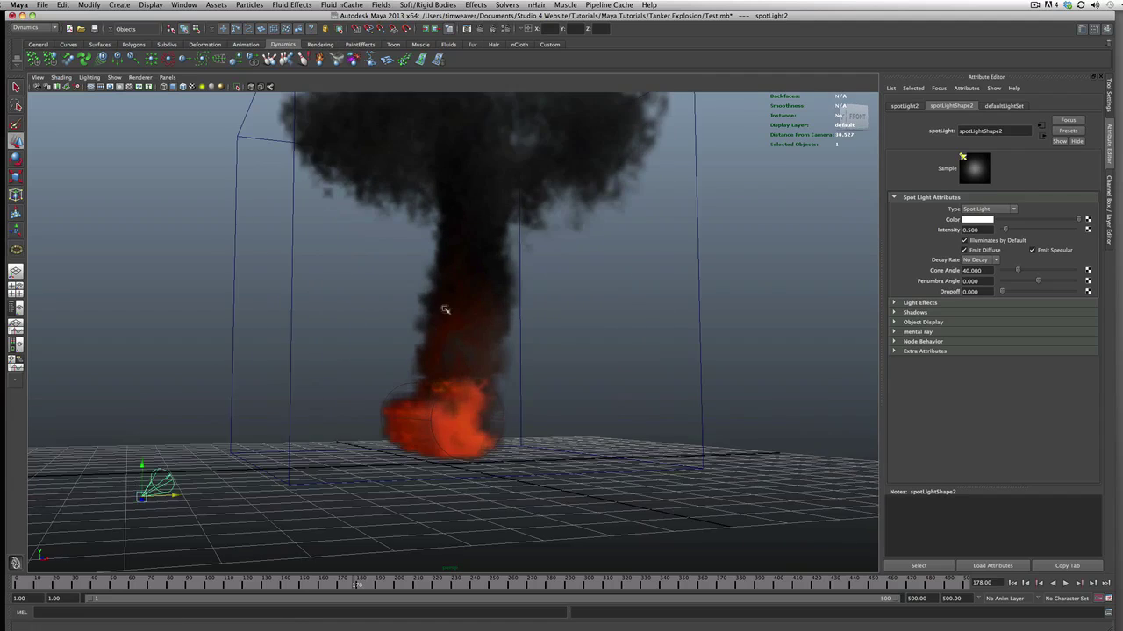
pyautogui.keyDown('alt'); pyautogui.moveTo(438, 358); pyautogui.dragTo(453, 354); pyautogui.keyUp('alt')
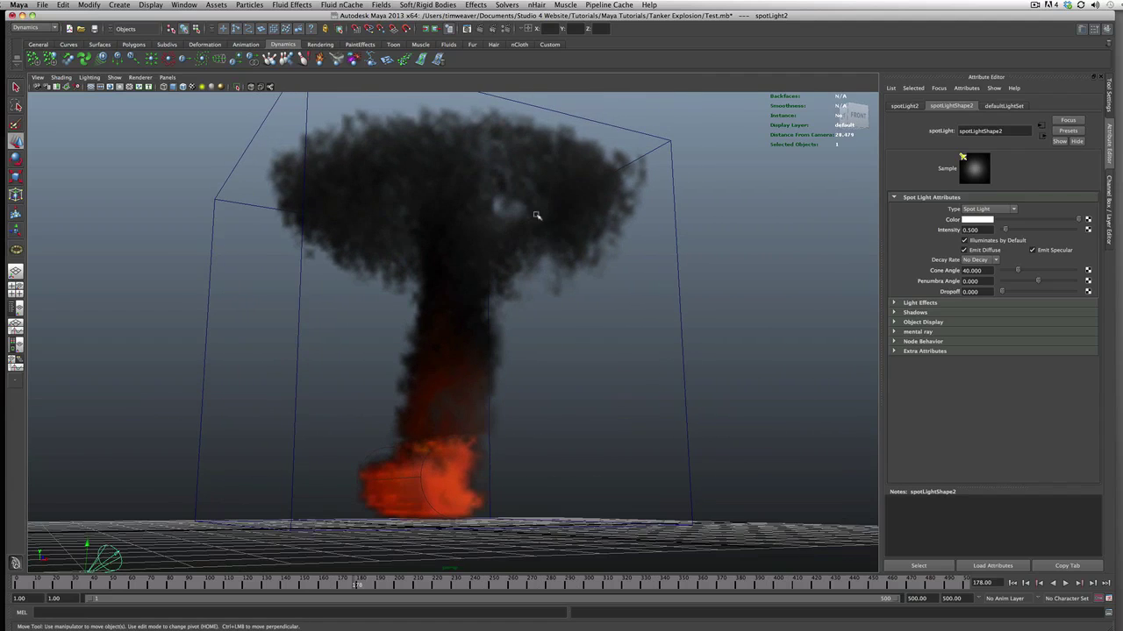
# - Replay the simulation from the first frame to frame 195 and examine the lit smoke and fire from the side
pyautogui.click(1013, 583)
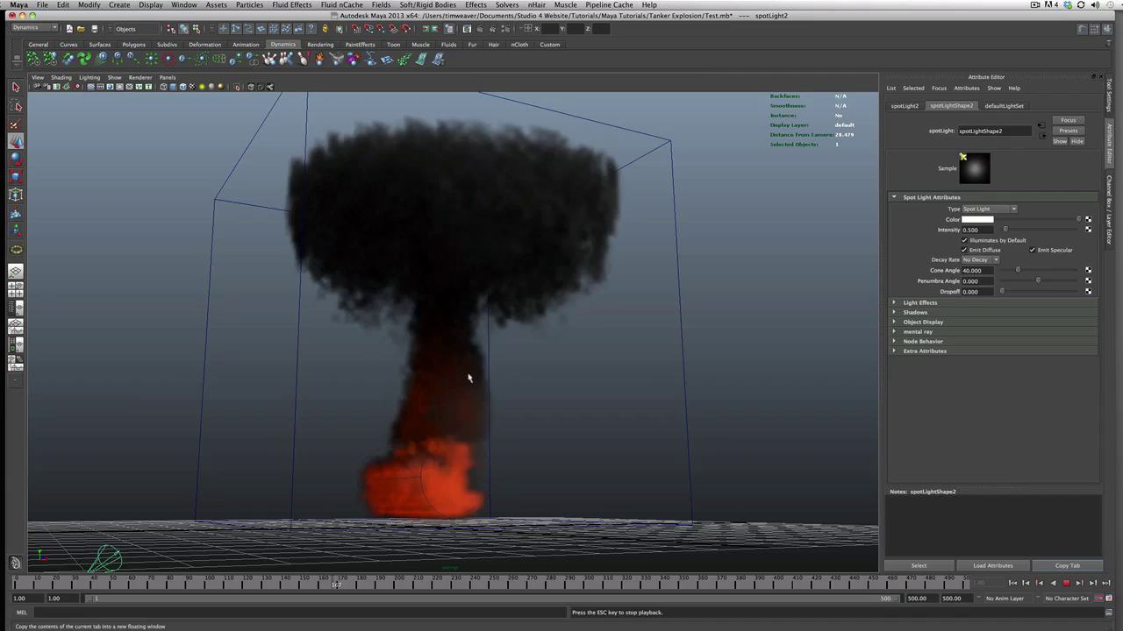
pyautogui.keyDown('alt'); pyautogui.moveTo(473, 415); pyautogui.dragTo(439, 421); pyautogui.keyUp('alt')
pyautogui.scroll(3, 431, 426)
pyautogui.scroll(-3, 430, 426)
pyautogui.scroll(5, 431, 426)
pyautogui.scroll(-6, 453, 426)
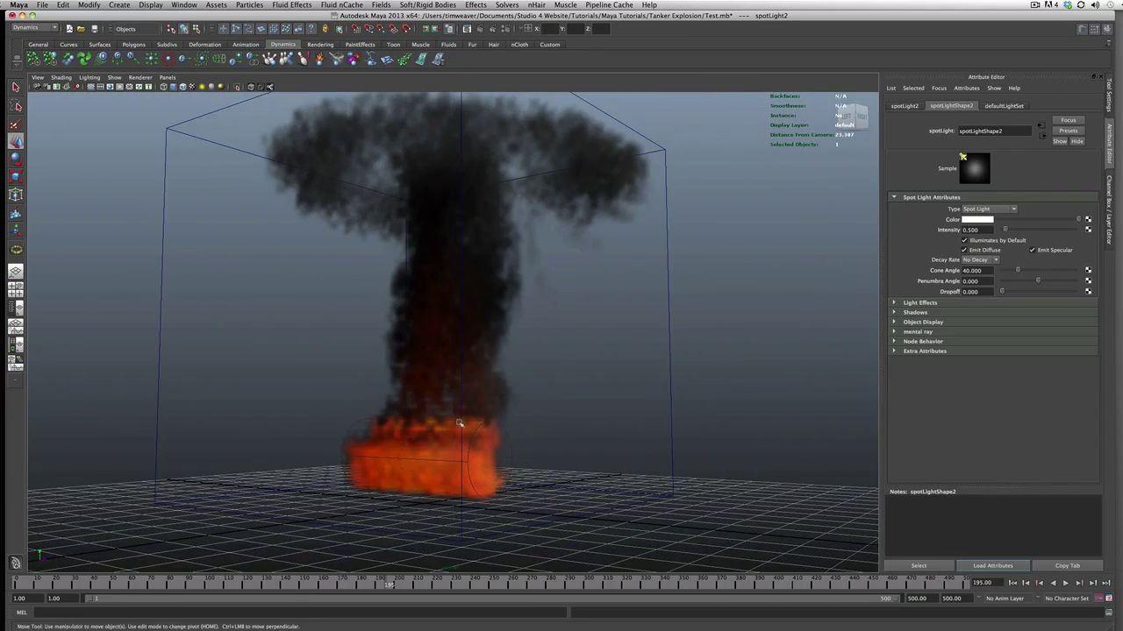